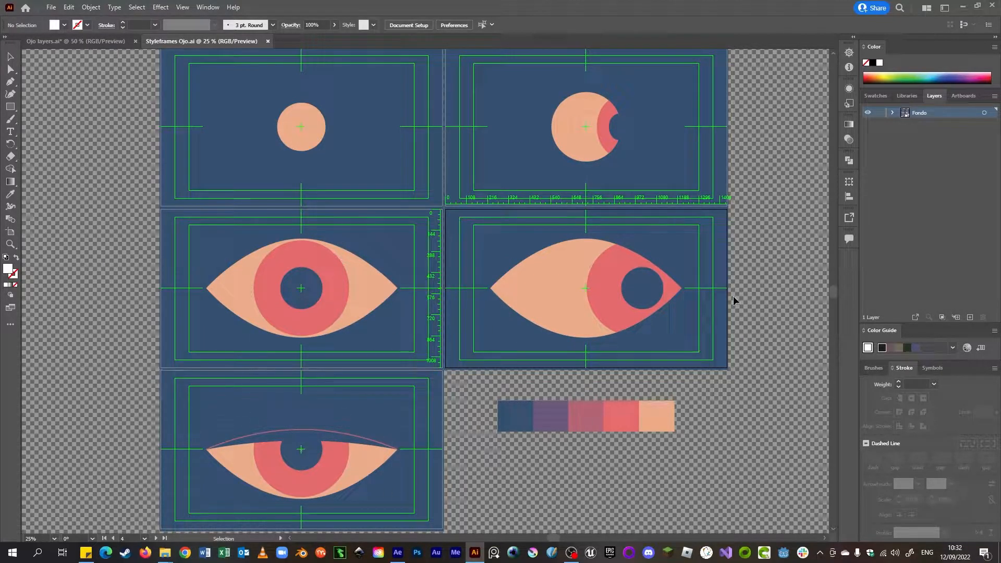
Review the Export for Screens settings for the five styleframe artboards, leaving without exporting.
left_click(50, 7)
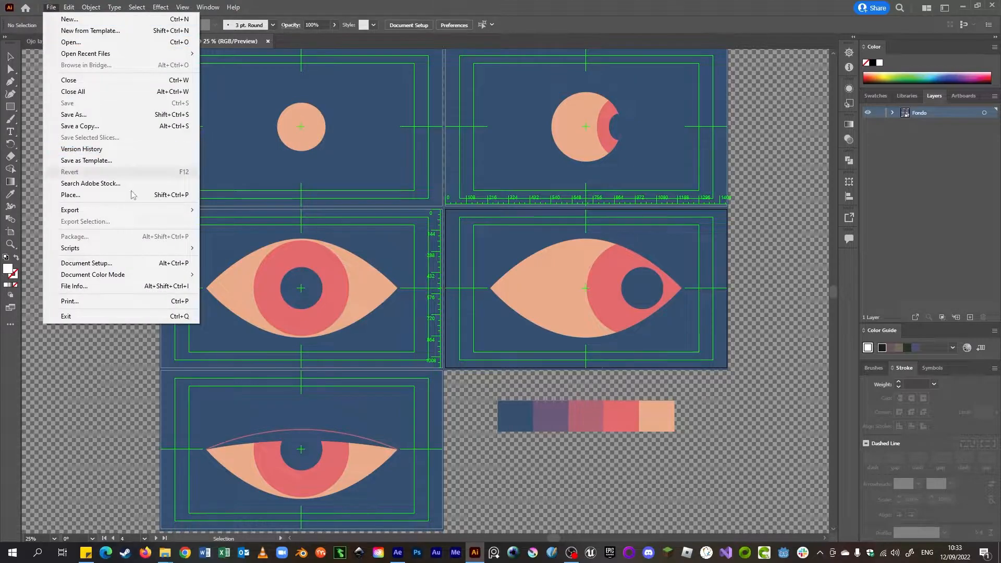
mouse_move(130, 210)
left_click(282, 208)
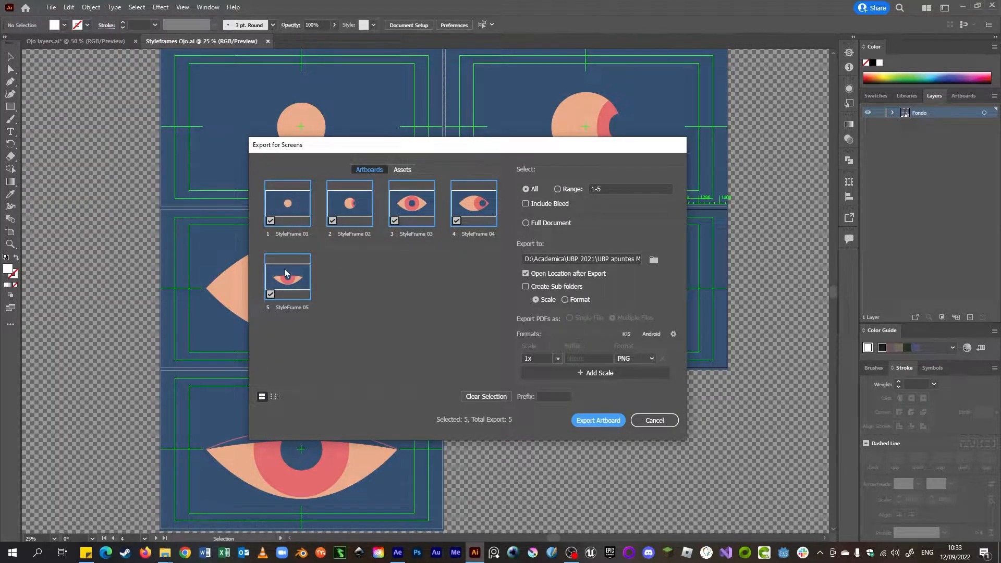
left_click(656, 420)
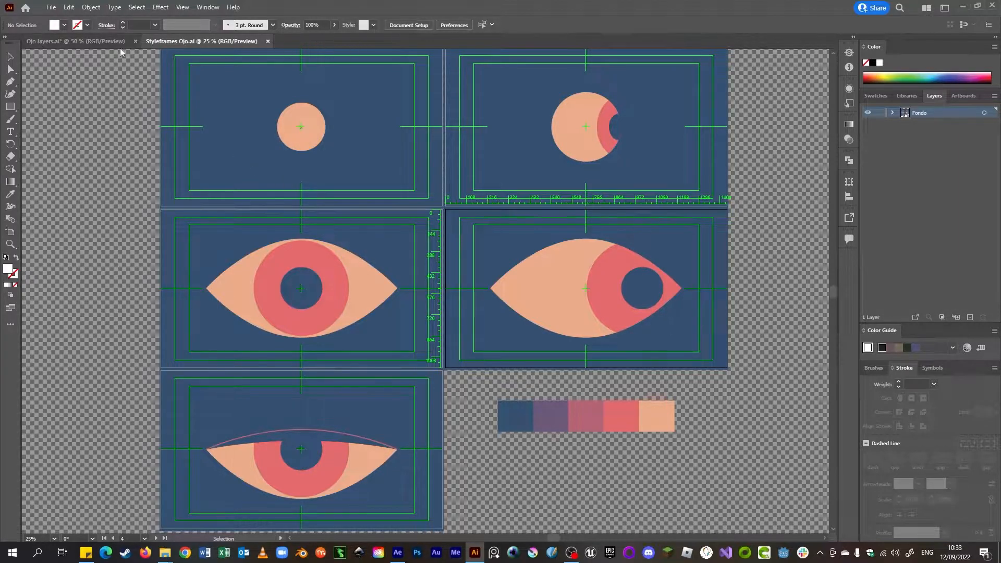
Close the Styleframes Ojo document and highlight all the artwork in Ojo layers to inspect its shapes.
left_click(269, 42)
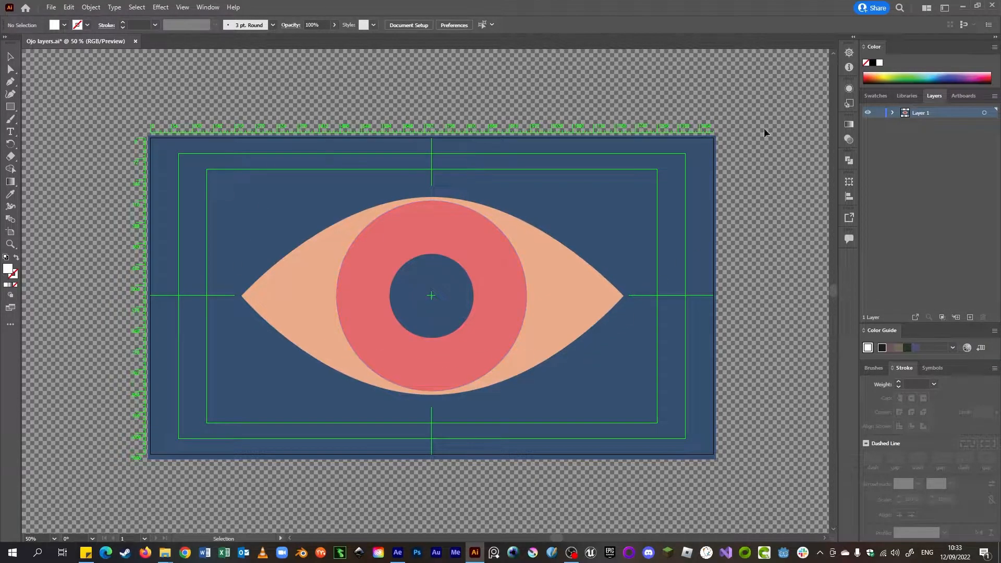
key("ctrl+a")
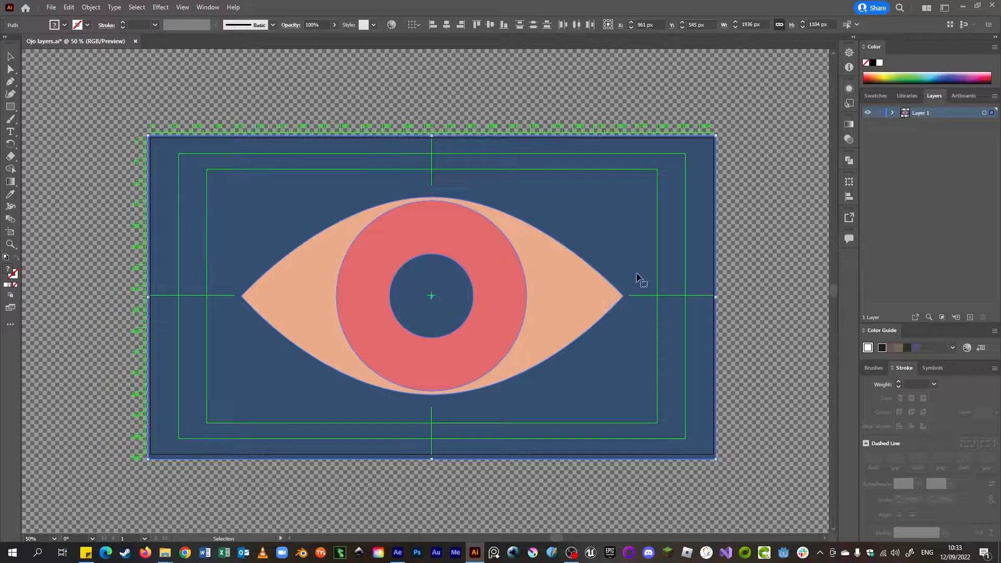
left_click(783, 141)
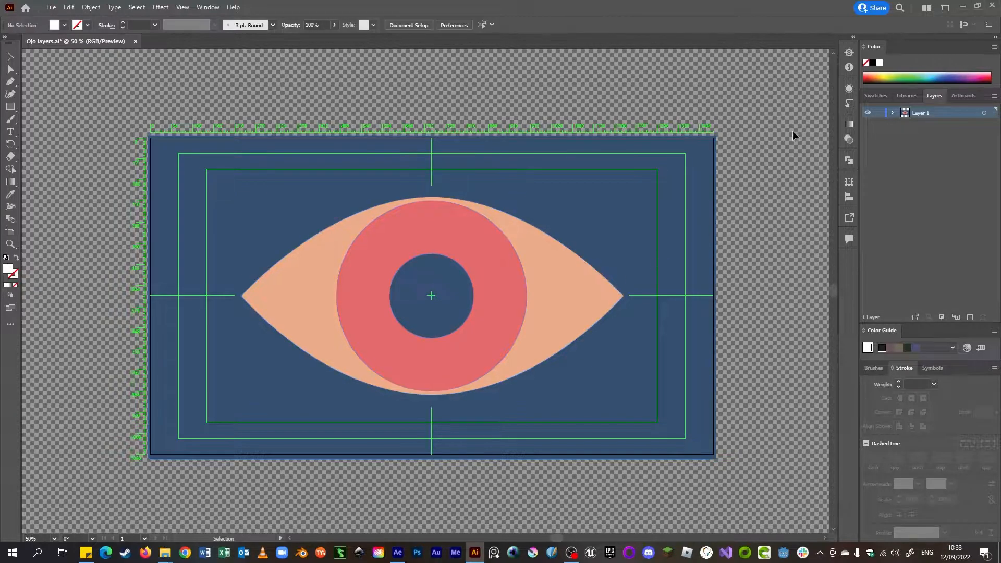
Add three new layers above the existing one and rename Layer 1 as BG.
left_click(971, 317)
left_click(971, 317)
left_click(971, 317)
double_click(918, 137)
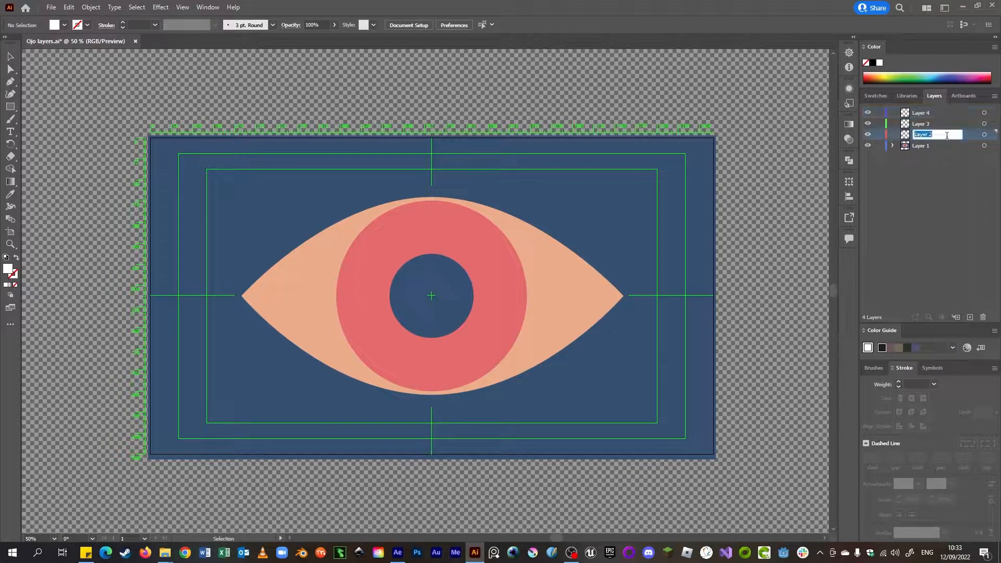
double_click(922, 146)
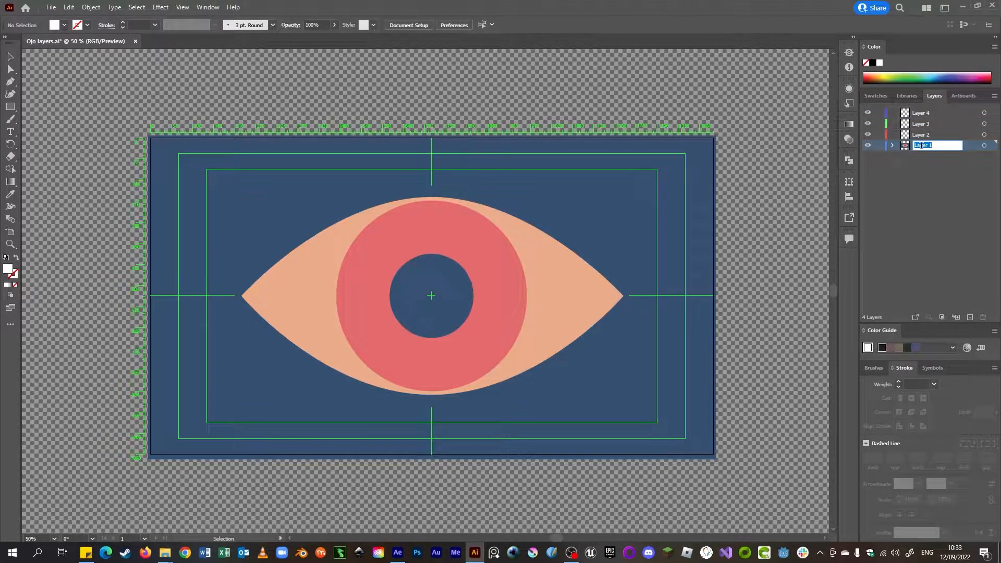
type("Bo")
left_click(676, 217)
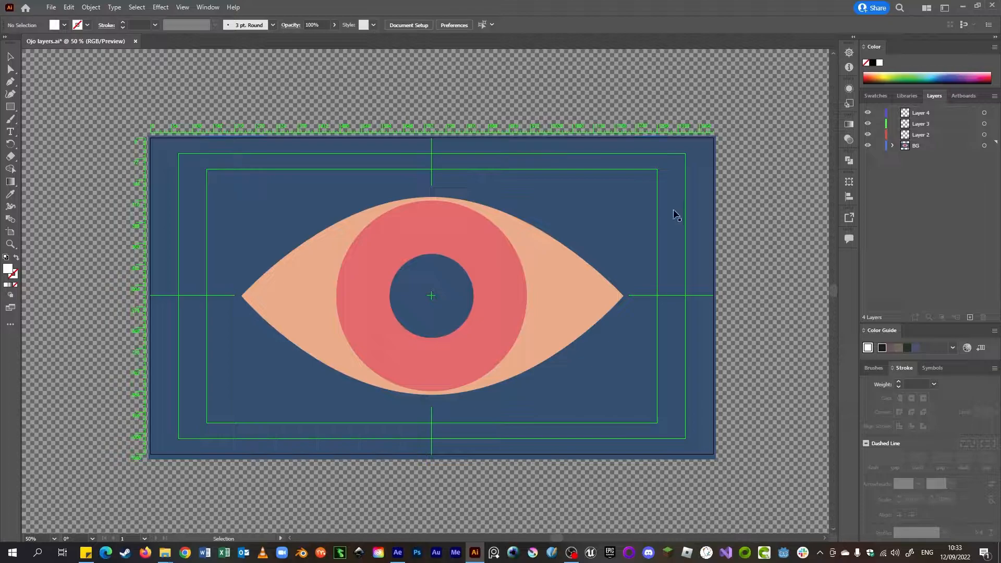
Rename Layer 2 as ojo, Layer 3 as iris and Layer 4 as pupila.
double_click(921, 134)
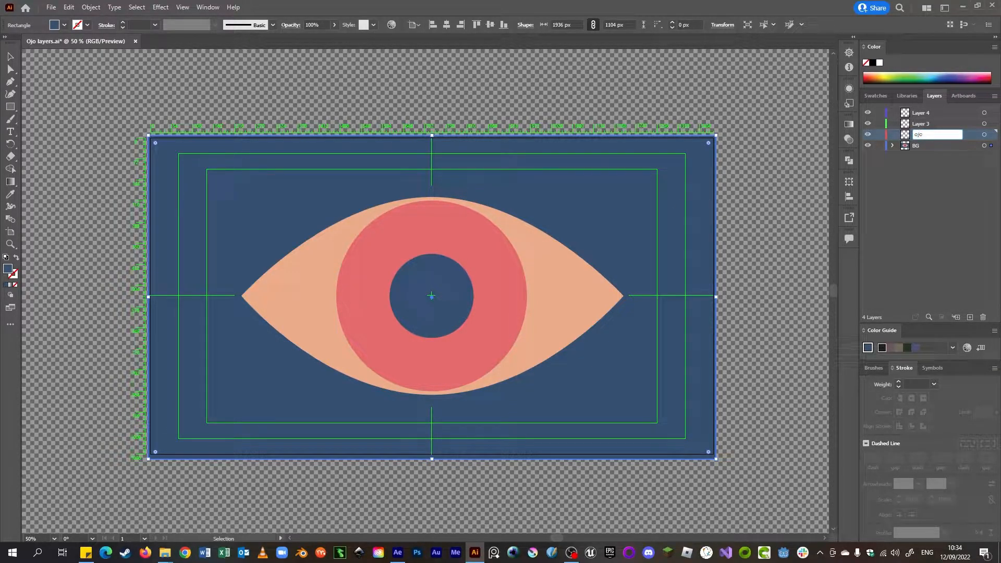
type("ojo")
key("Return")
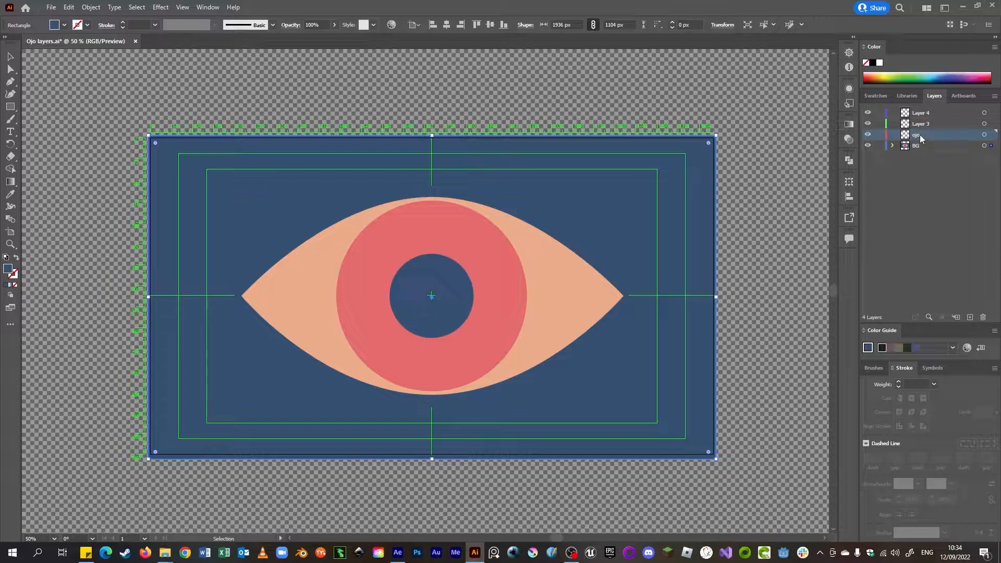
left_click(527, 296)
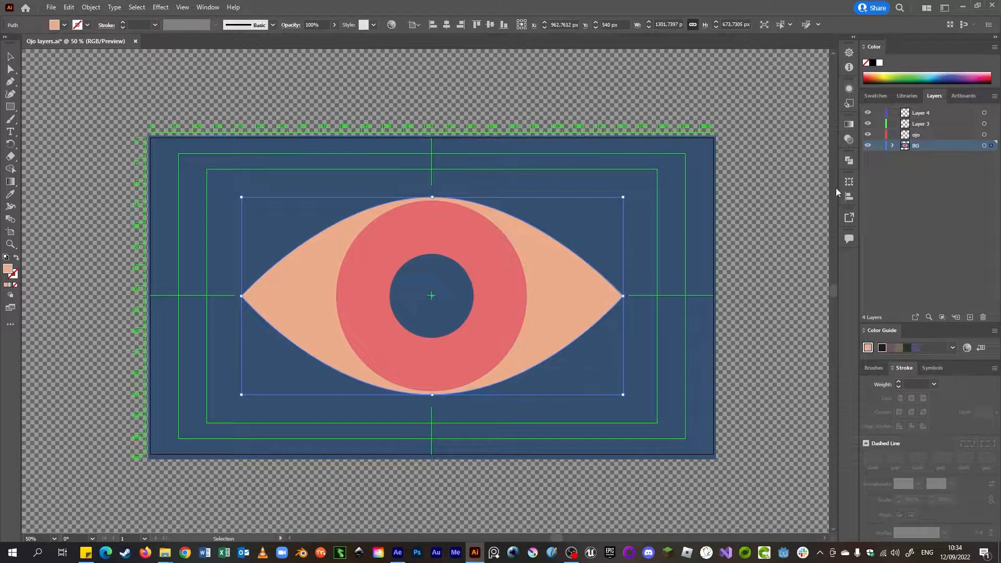
double_click(924, 123)
type("iris")
key("Return")
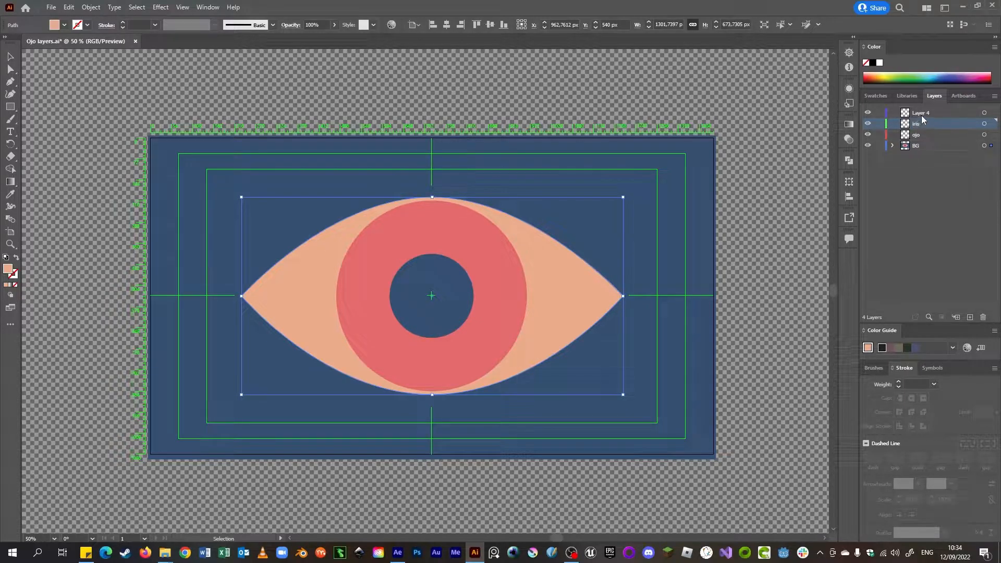
double_click(921, 113)
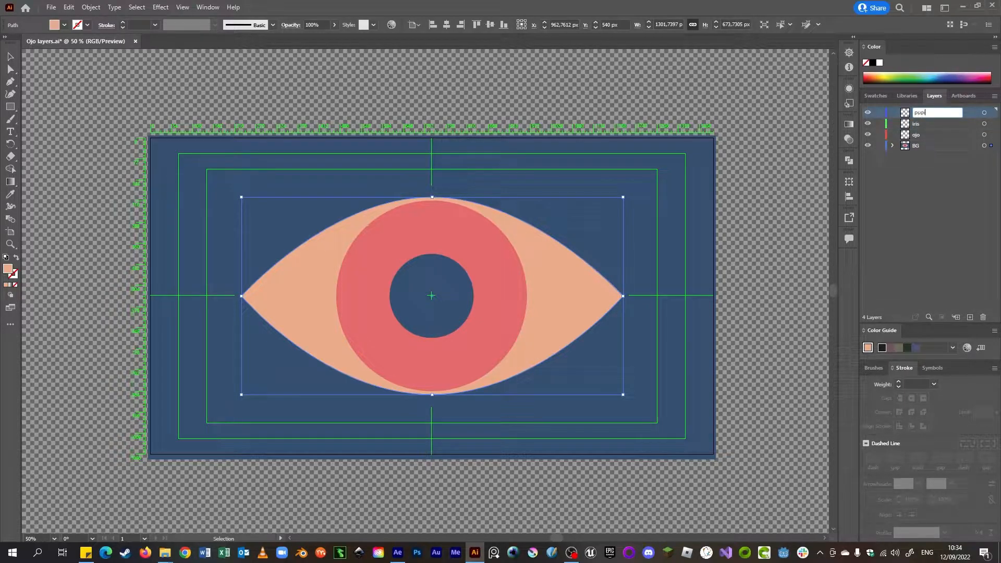
key("Return")
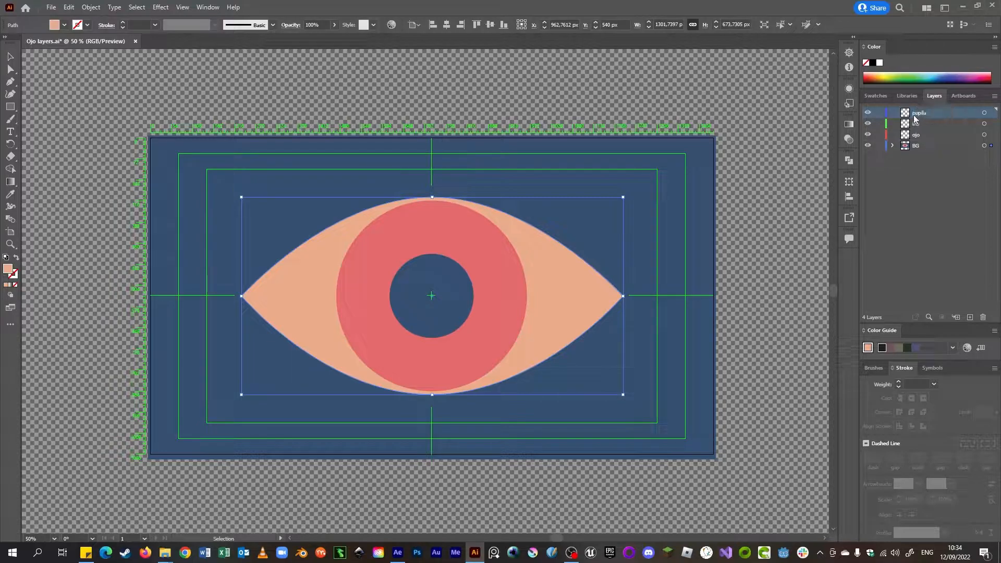
left_click(536, 186)
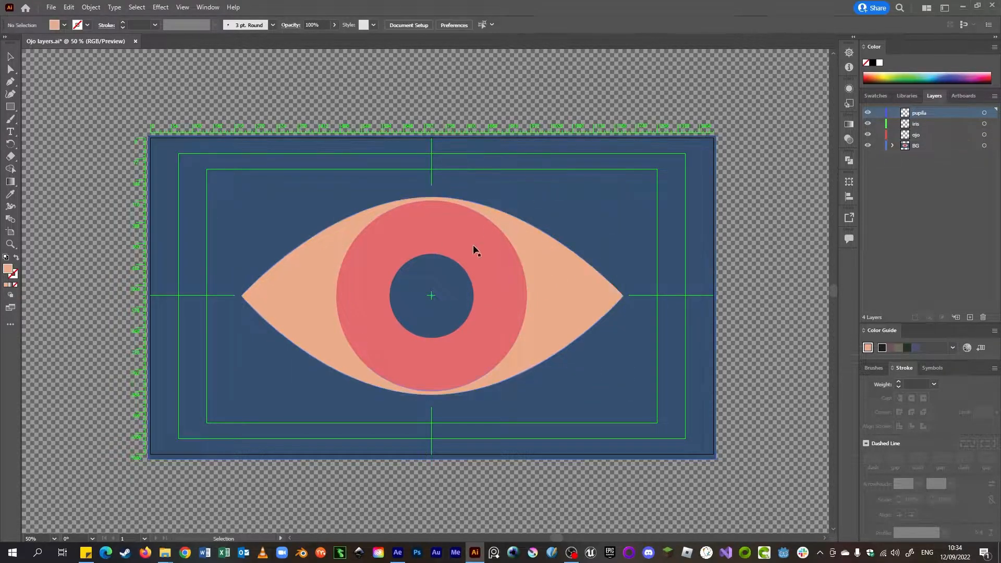
Move the blue pupil circle, the red iris circle and the peach eye shape from BG onto the pupila, iris and ojo layers respectively.
left_click(454, 289)
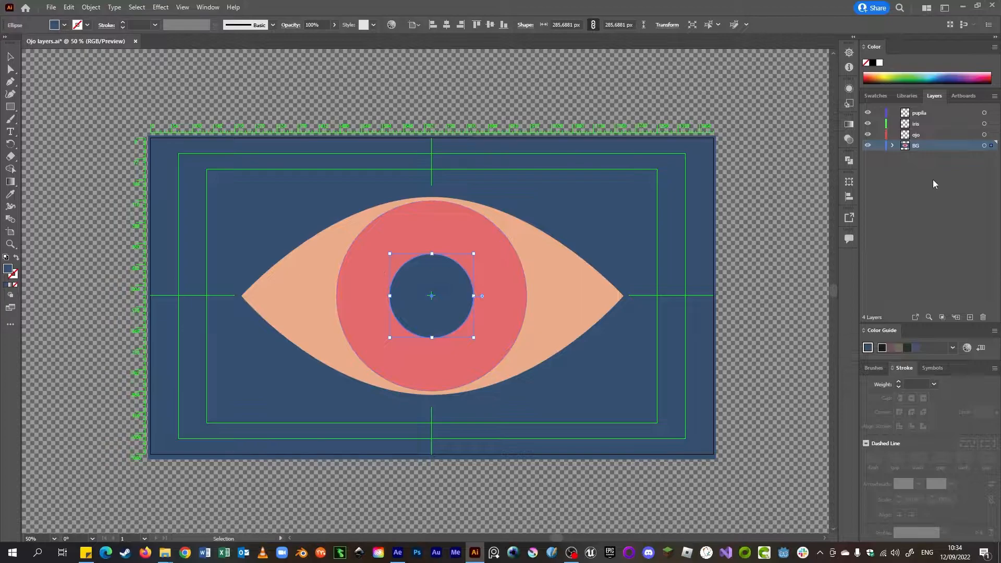
left_click_drag(991, 148, 991, 113)
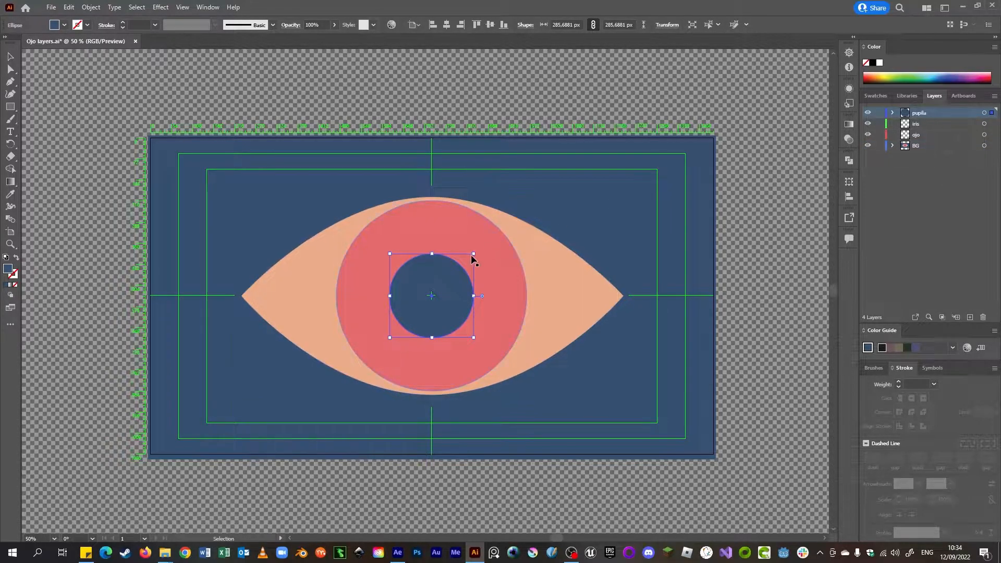
left_click(495, 256)
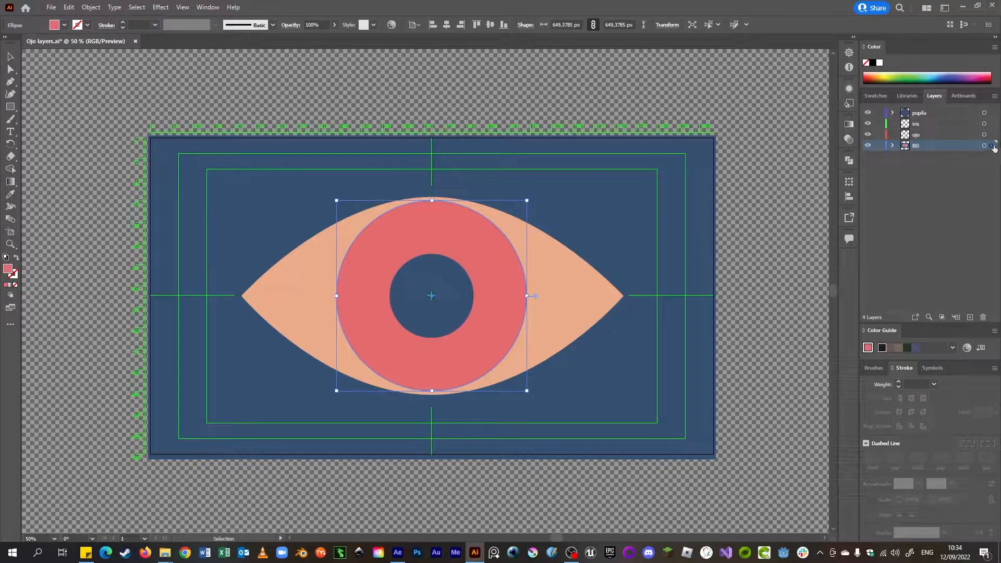
left_click_drag(992, 126, 992, 135)
left_click(585, 271)
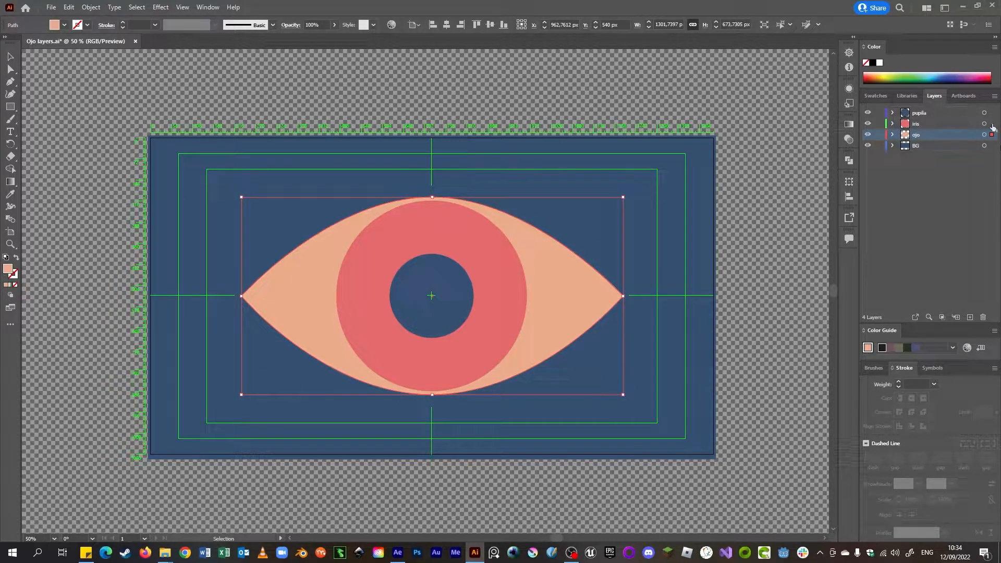
Check which layer each eye shape belongs to by selecting the shapes and toggling the visibility of pupila, iris and ojo.
left_click(491, 283)
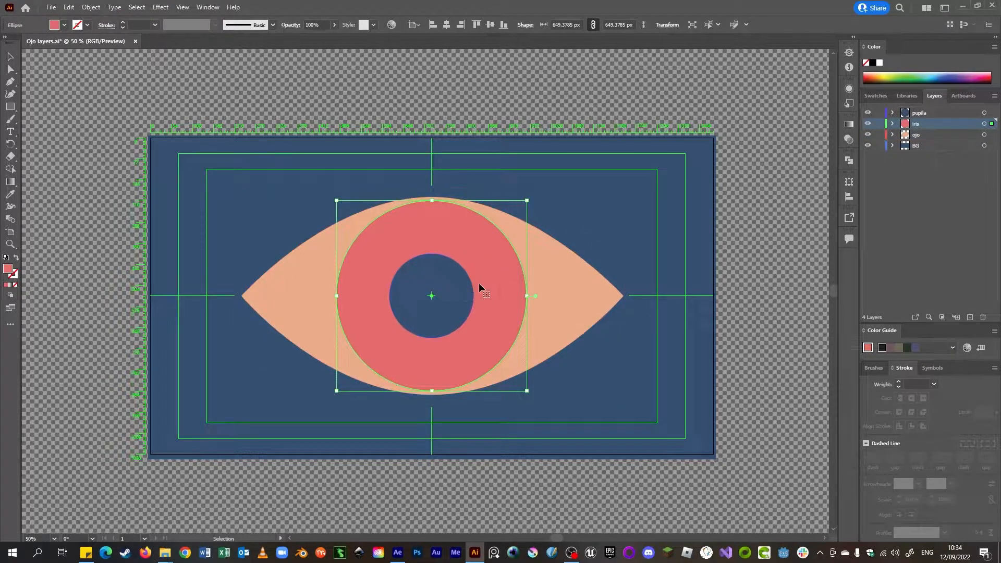
left_click(471, 281)
left_click(493, 276)
left_click(622, 243)
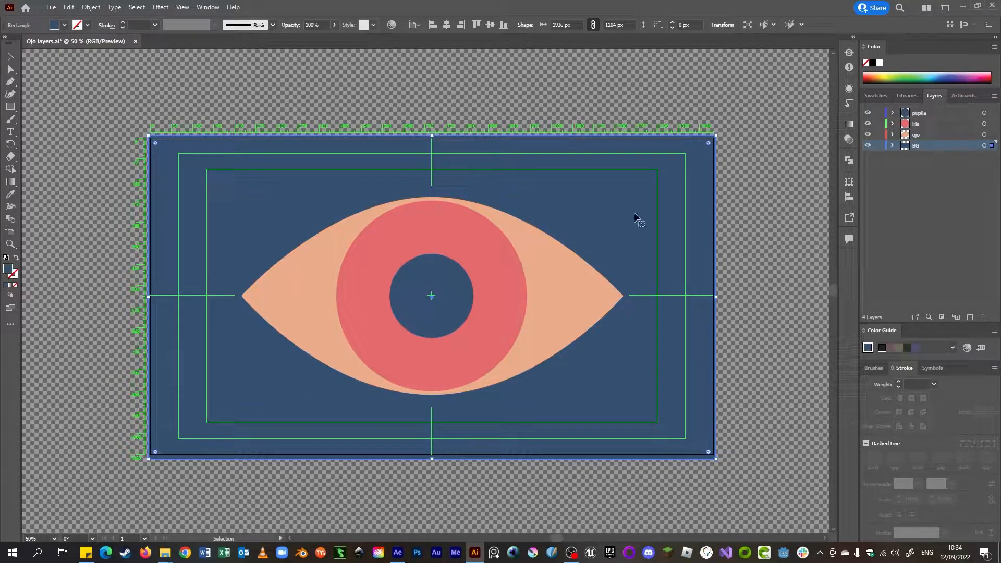
left_click(751, 185)
left_click(868, 113)
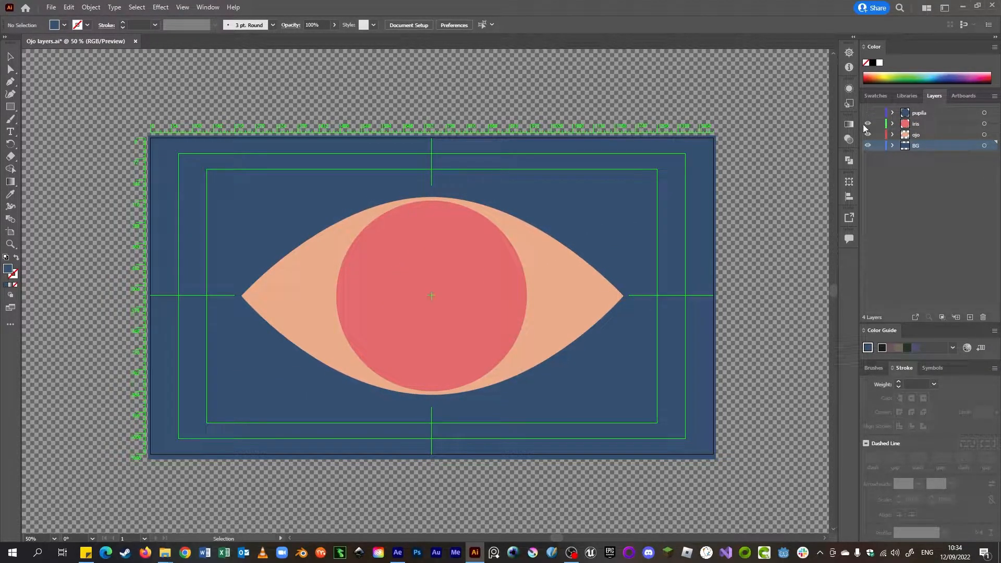
left_click(868, 134)
left_click(868, 123)
left_click(868, 124)
left_click(868, 135)
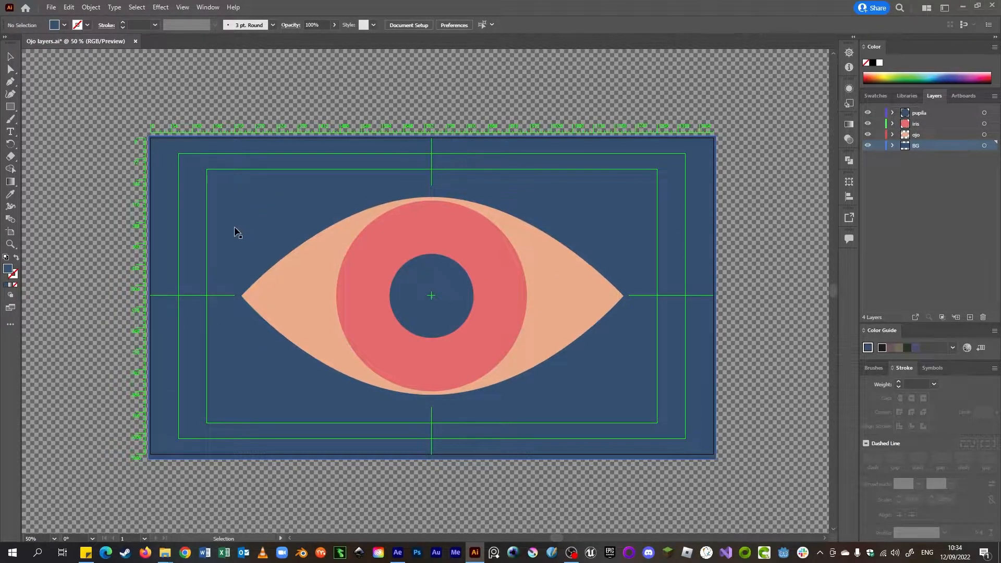
key("a")
key("ctrl+shift+s")
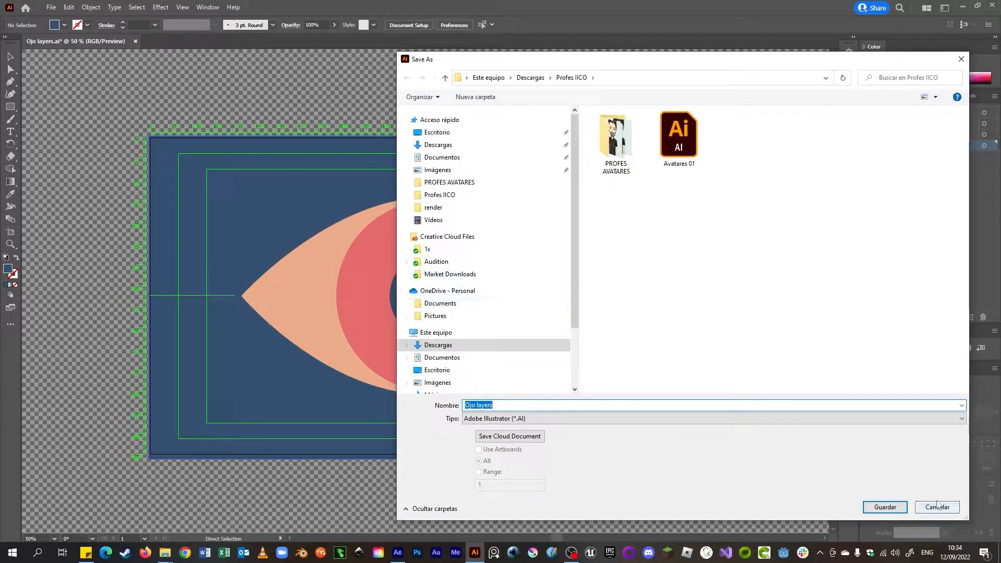
key("Escape")
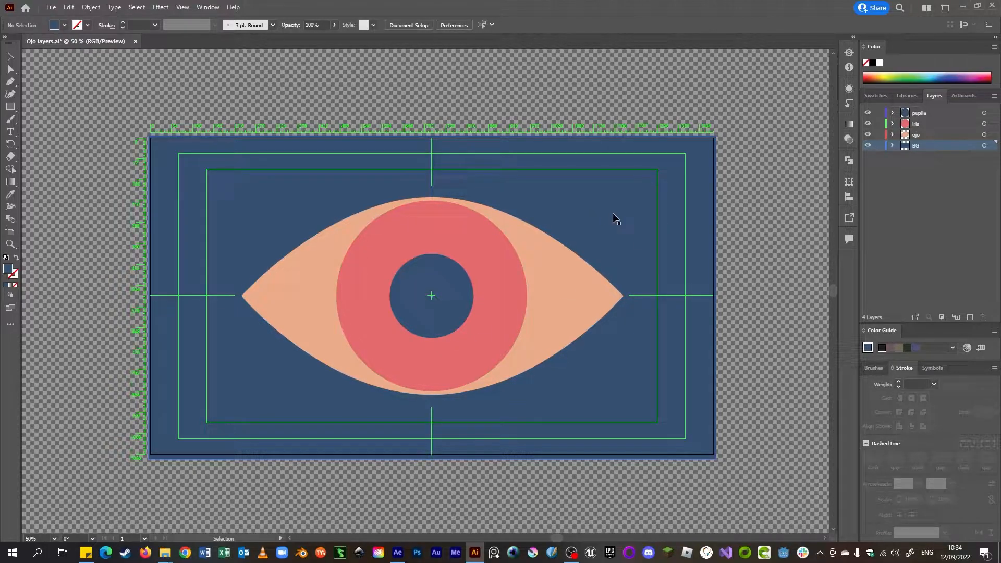
Switch to After Effects and import the images StyleFrame 01 to StyleFrame 05 from the AE motion folder as footage.
key("alt+Tab")
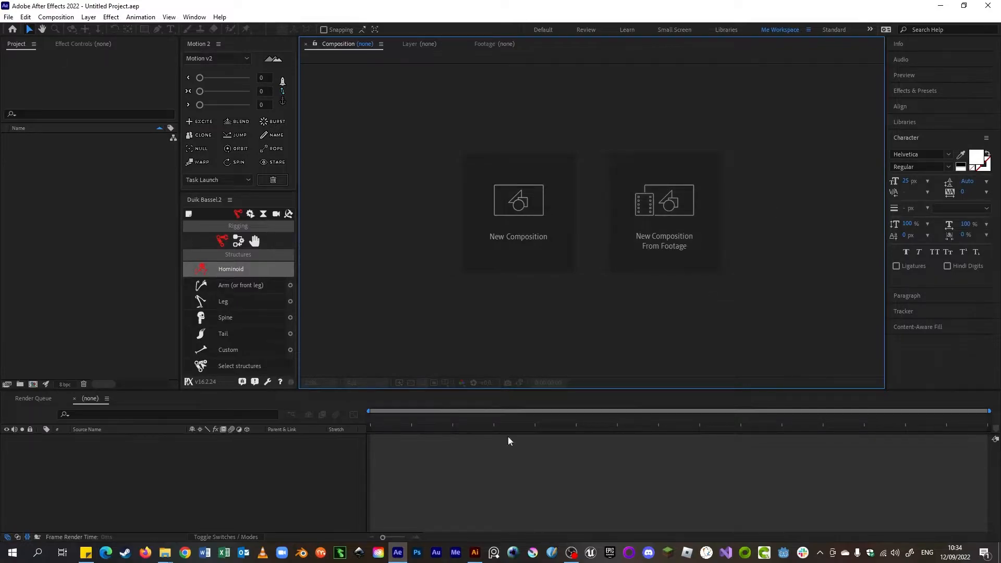
left_click(77, 194)
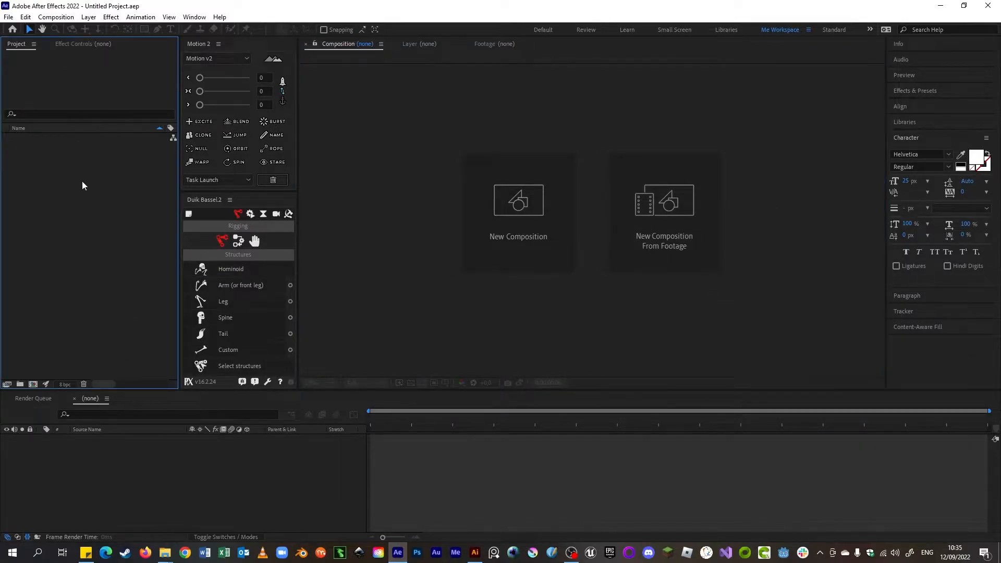
double_click(86, 198)
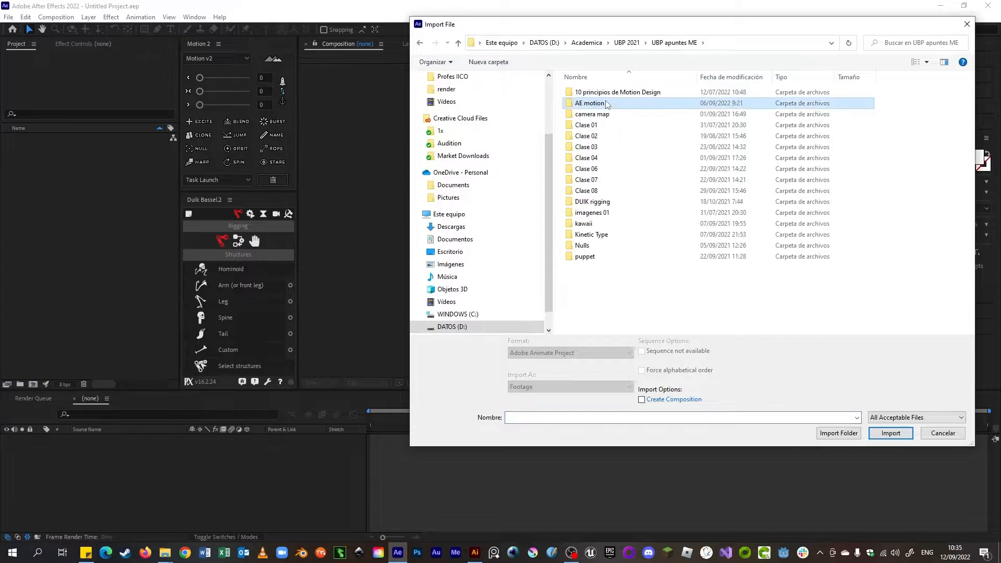
double_click(584, 102)
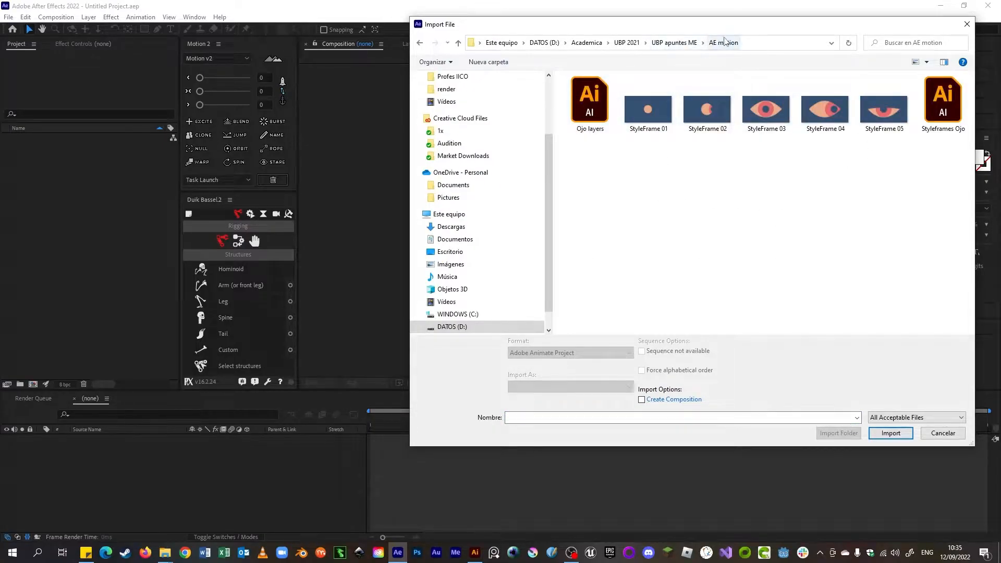
left_click(575, 110)
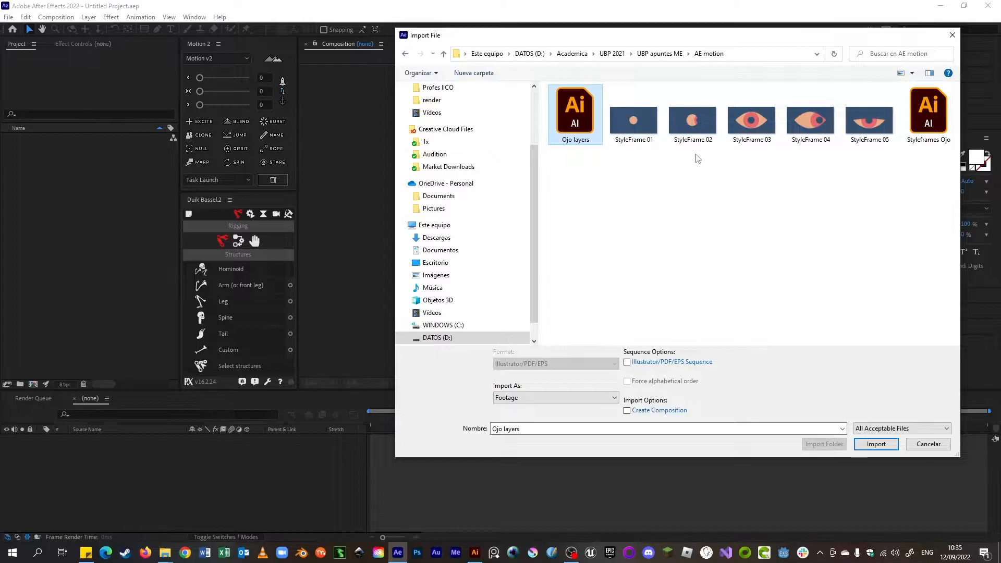
left_click_drag(640, 168, 865, 137)
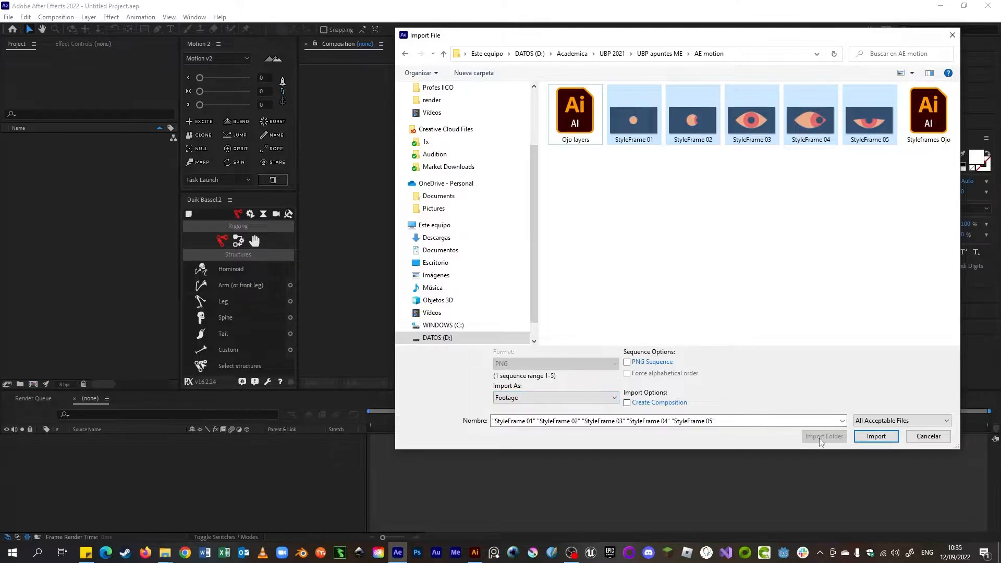
left_click(877, 436)
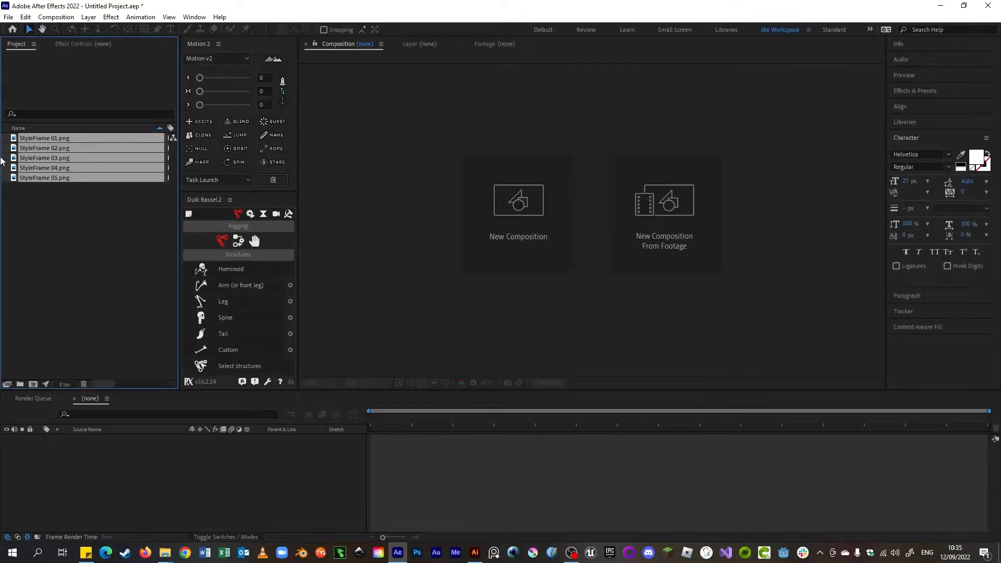
Preview the imported style frames one after another in the project.
left_click(62, 208)
left_click(59, 147)
left_click(65, 139)
key("Down")
key("Down")
key("Down")
key("Down")
key("Up")
key("Up")
key("Up")
key("Up")
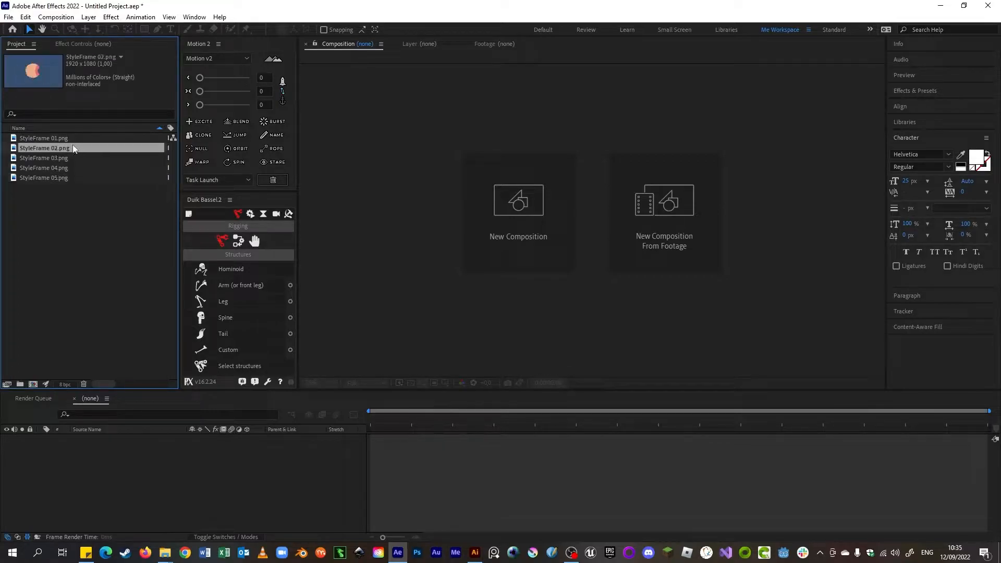
Import the Ojo layers Illustrator file as a Composition - Retain Layer Sizes.
double_click(42, 201)
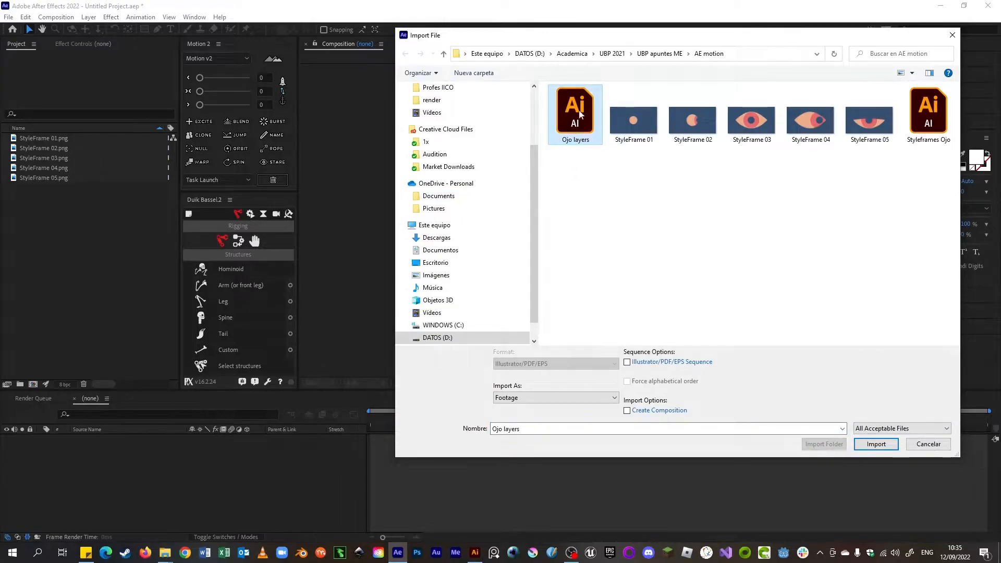
left_click(495, 400)
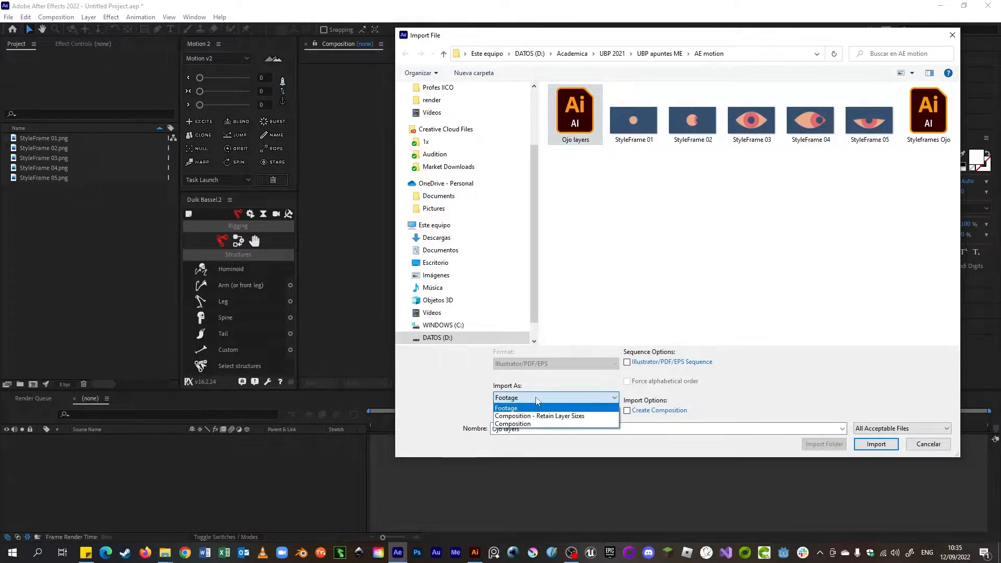
left_click(588, 418)
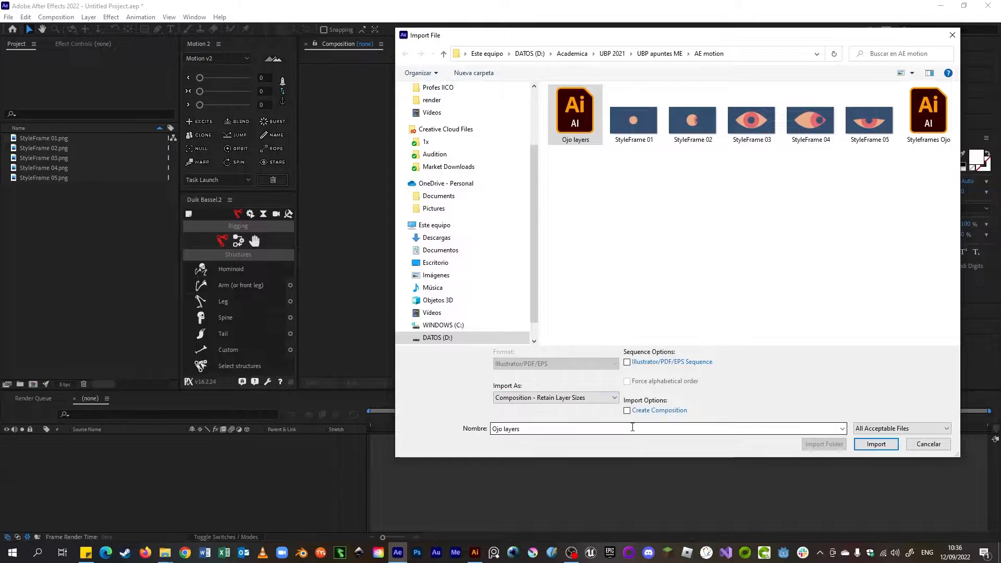
left_click(877, 444)
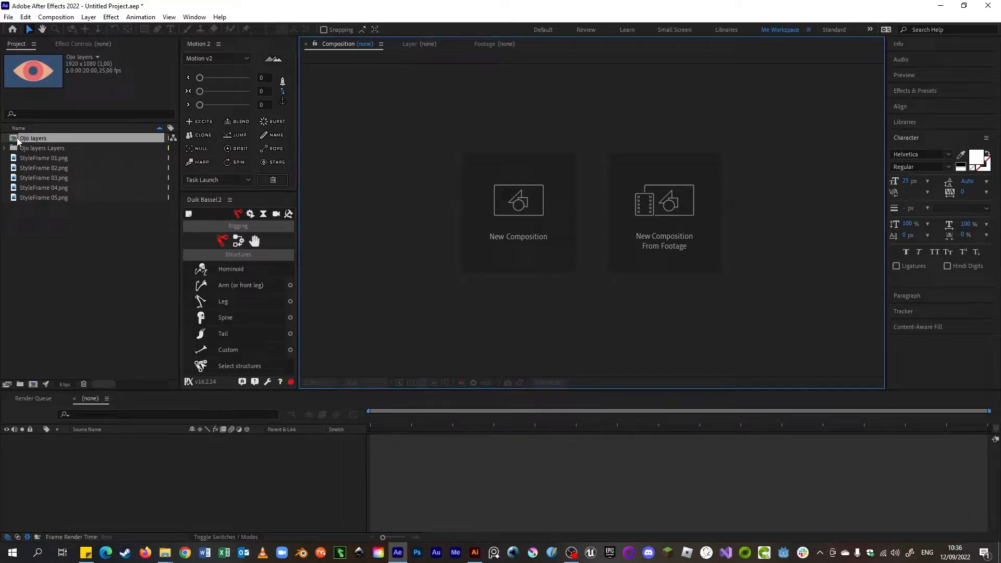
Look through the imported Ojo layers Layers folder and open the Ojo layers composition.
left_click(61, 17)
left_click(69, 292)
left_click(18, 148)
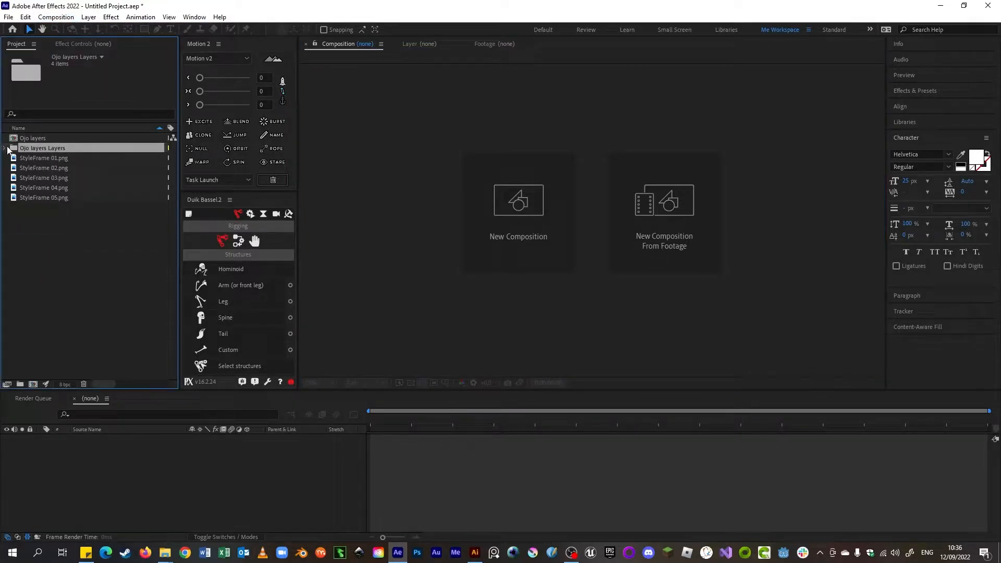
left_click(6, 149)
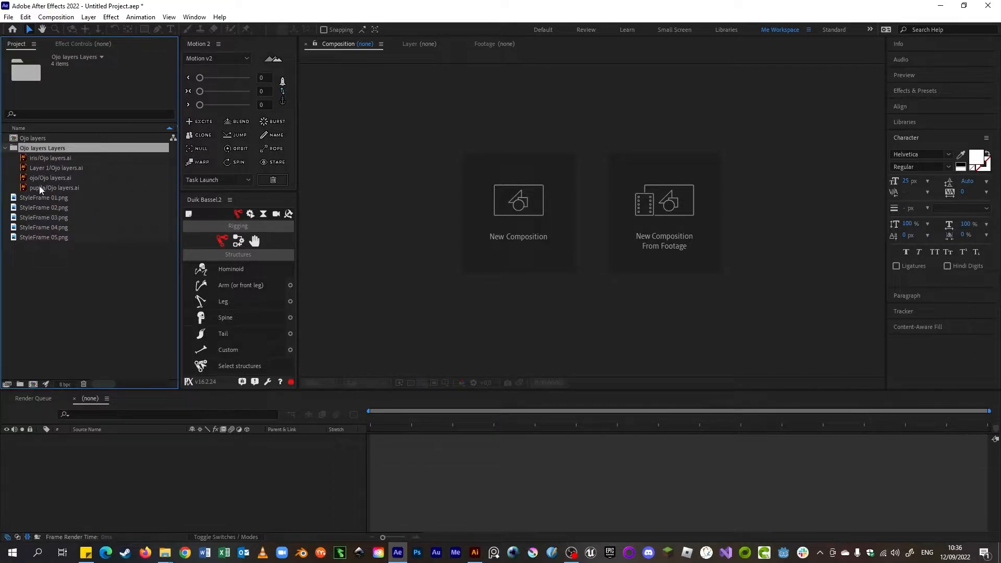
left_click(32, 138)
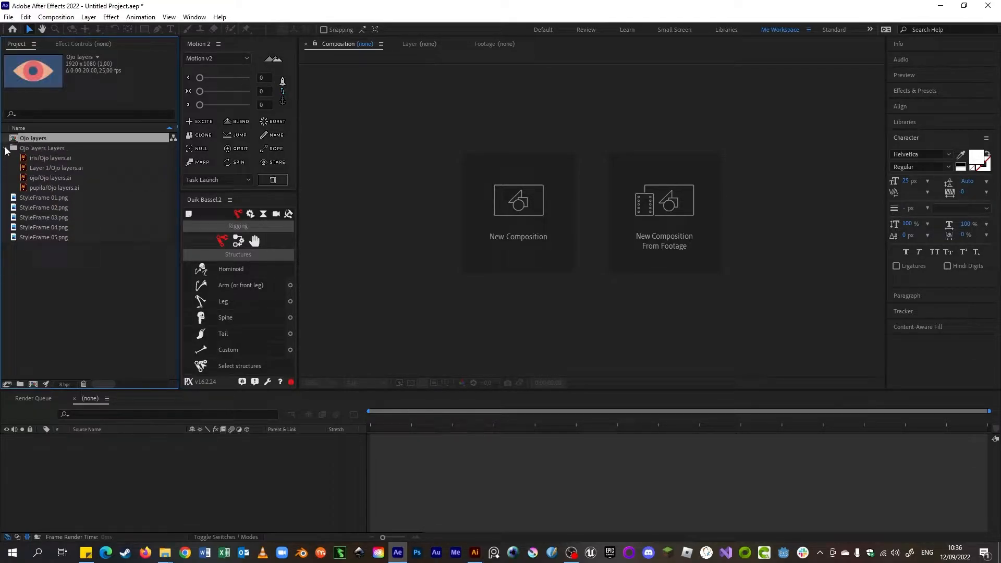
left_click(6, 149)
double_click(28, 137)
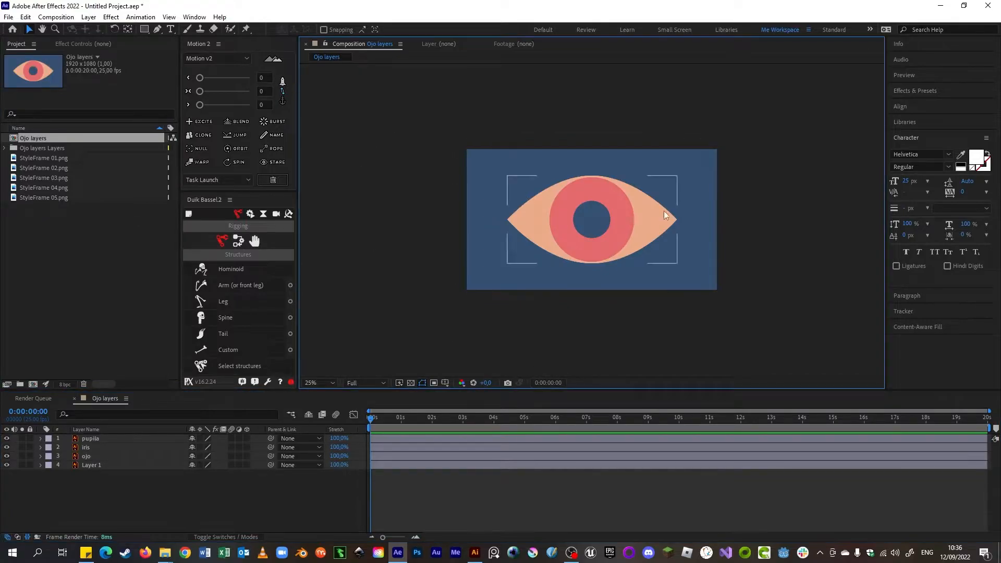
scroll(630, 299, "up", 1)
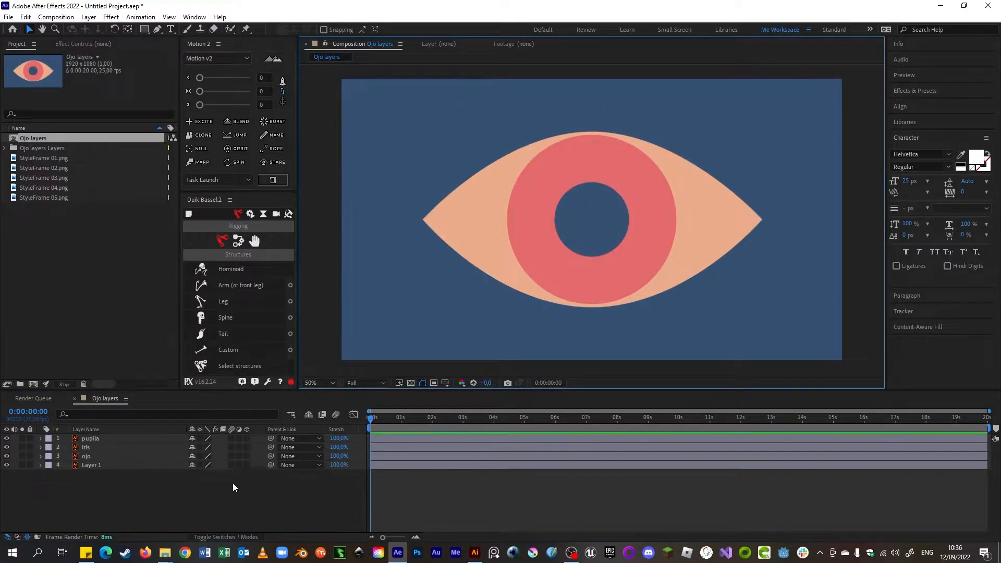
Check what each layer contains by selecting pupila, iris, ojo and Layer 1 in turn in the timeline.
left_click(83, 440)
left_click(87, 449)
left_click(92, 456)
left_click(98, 465)
left_click(102, 456)
left_click(101, 448)
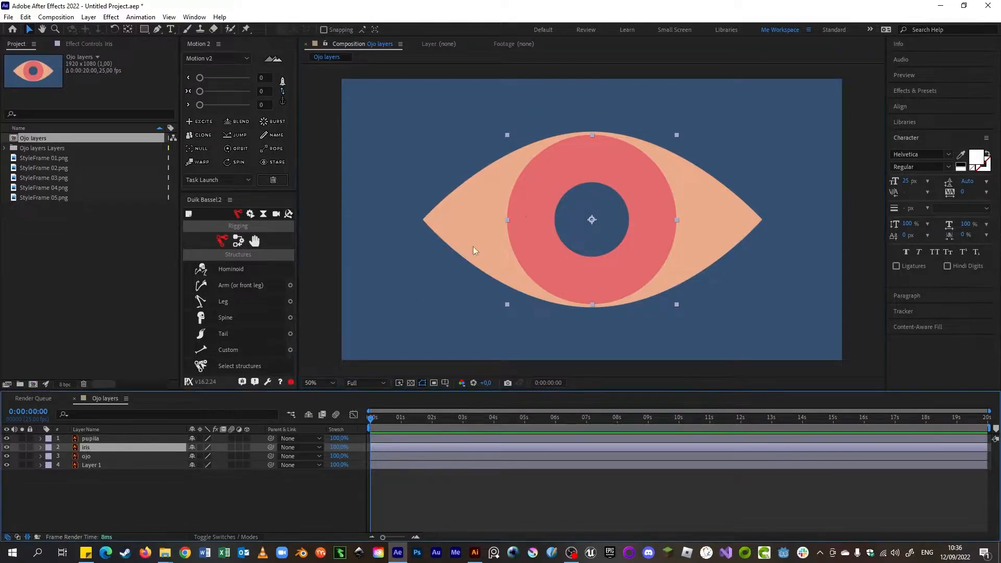
Try moving the red iris within the composition, undo the move, and select the peach eye shape and the background.
left_click_drag(539, 211, 522, 195)
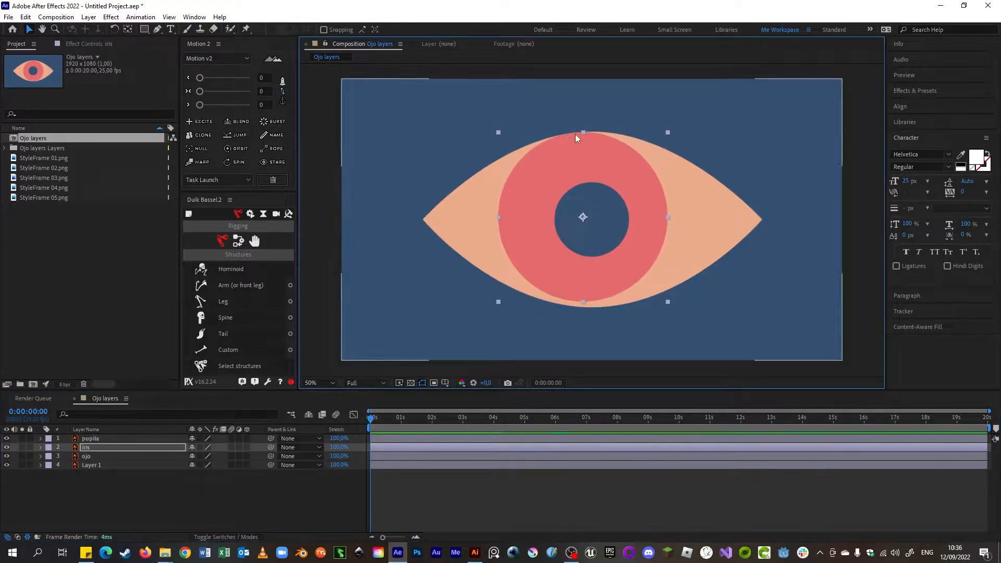
key("ctrl+z")
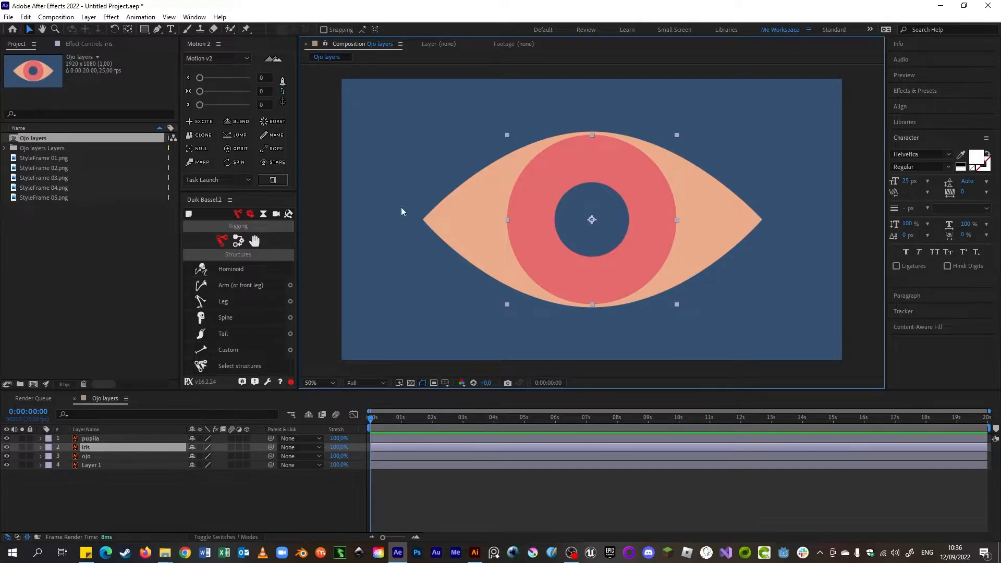
left_click(488, 216)
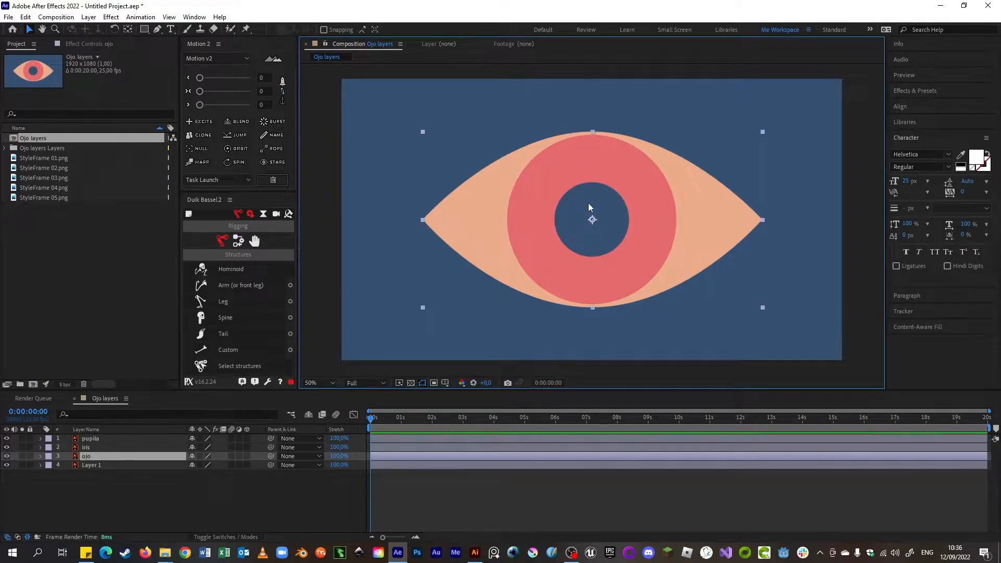
left_click(377, 288)
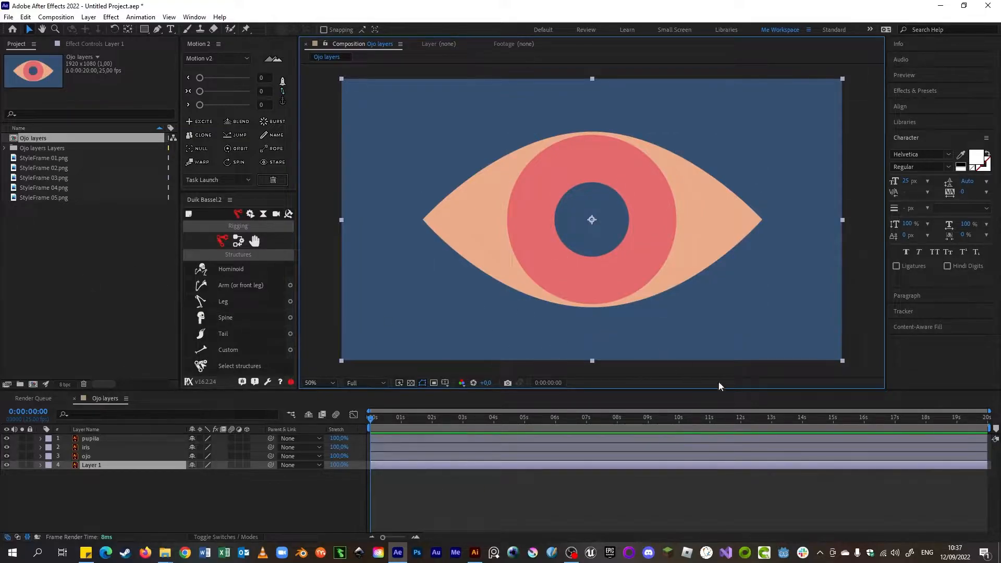
Go through the layer stack from pupila to Layer 1 and back to examine each layer's bounds in the composition.
left_click(84, 439)
left_click(88, 448)
left_click(92, 456)
left_click(92, 467)
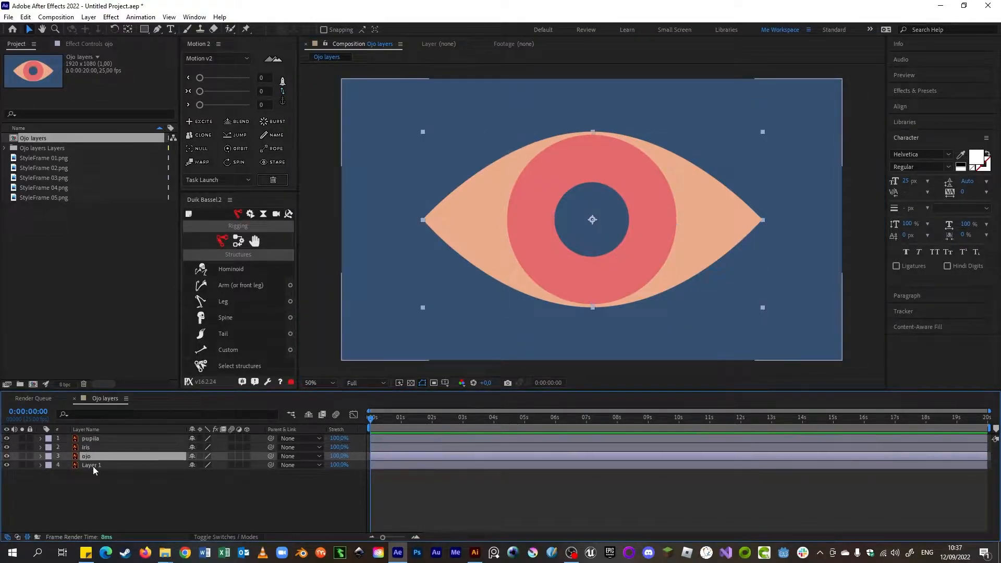
left_click(92, 456)
left_click(89, 448)
left_click(88, 439)
left_click(89, 447)
left_click(93, 457)
left_click(93, 466)
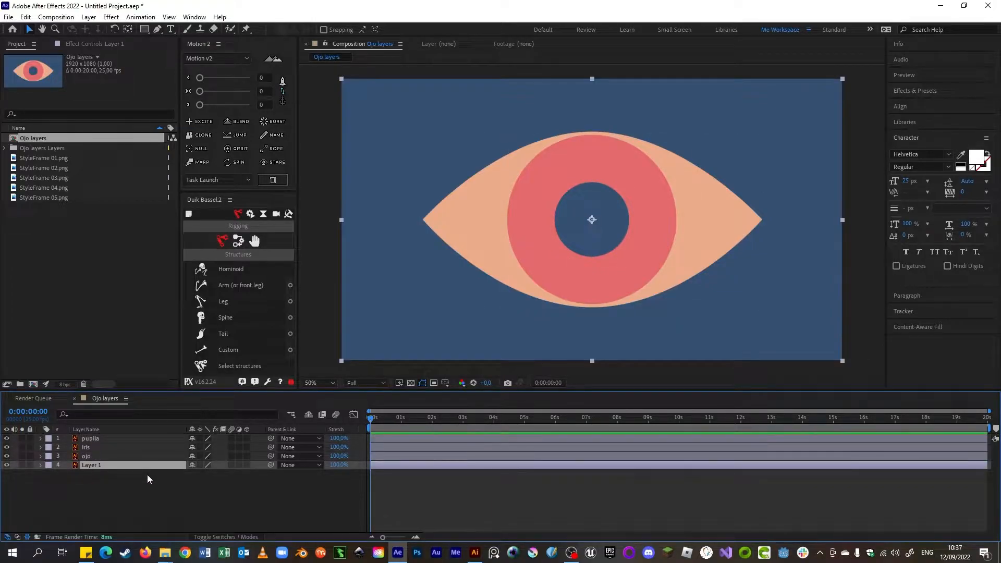
Create an editable shape layer from the ojo vector layer and check its label colour options without changing the label.
left_click(89, 457)
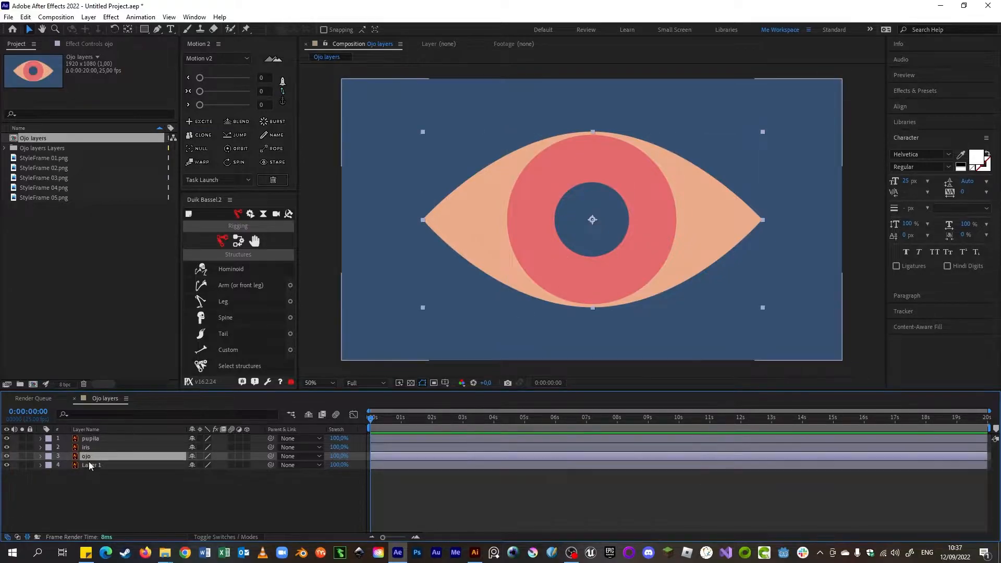
right_click(87, 457)
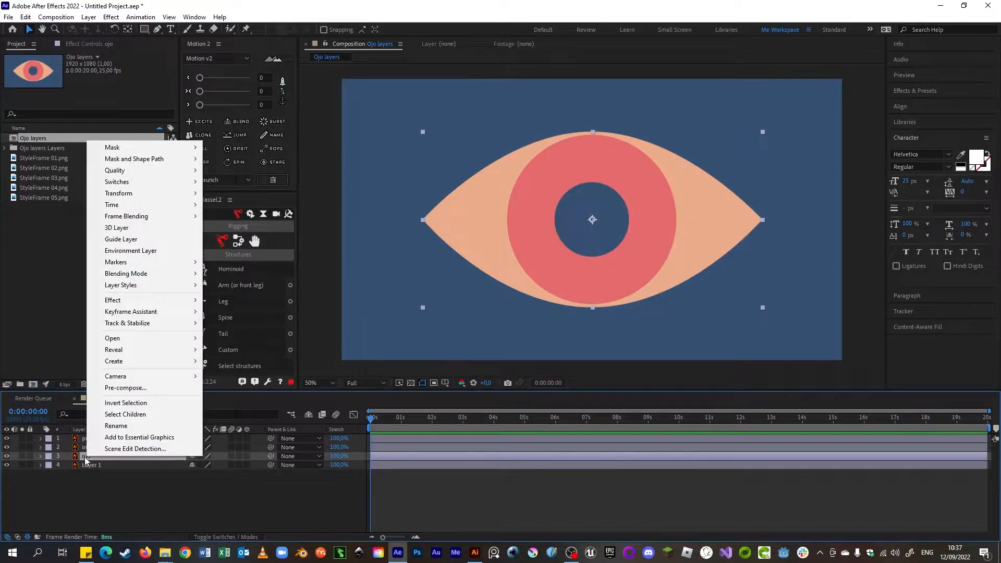
mouse_move(116, 362)
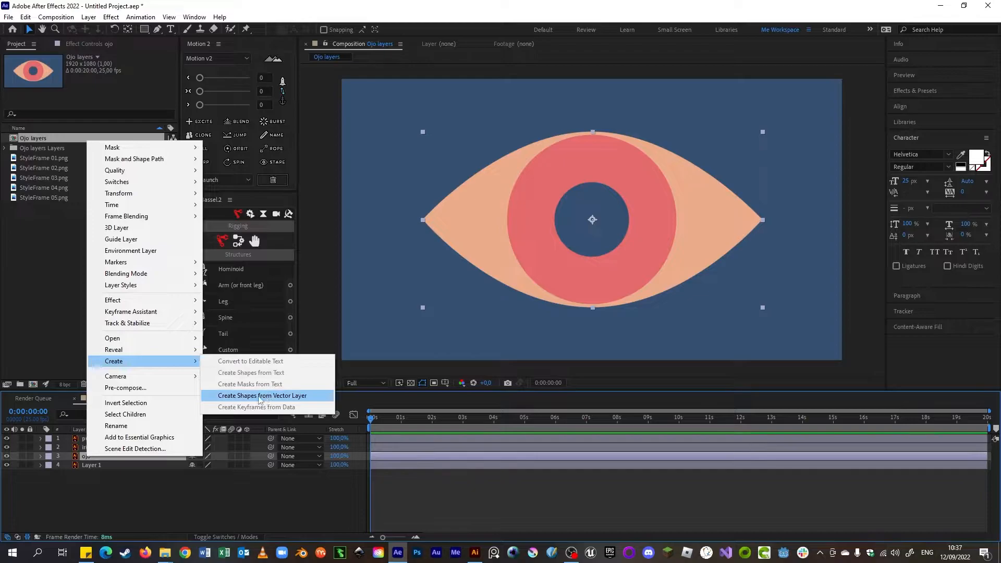
left_click(294, 397)
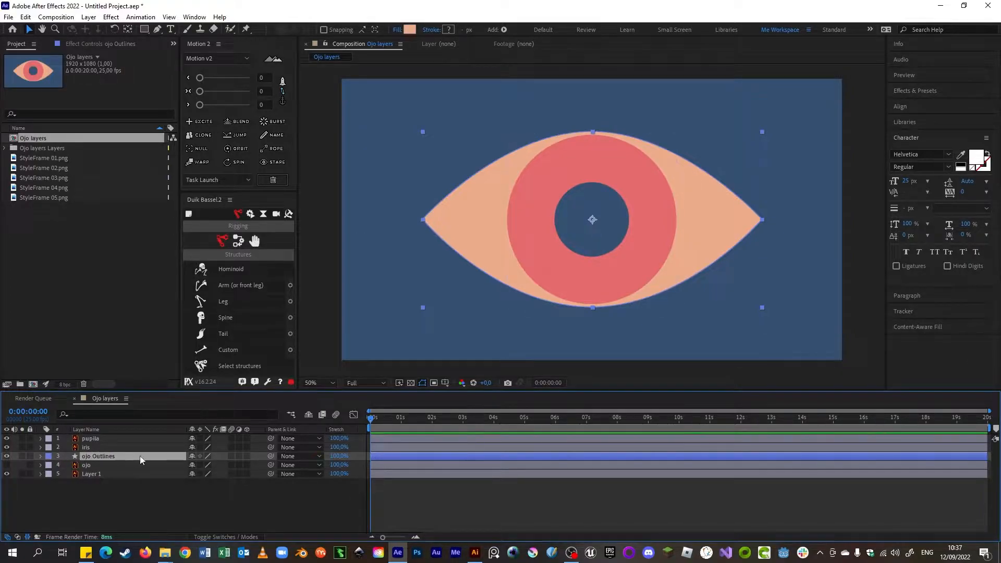
left_click(52, 458)
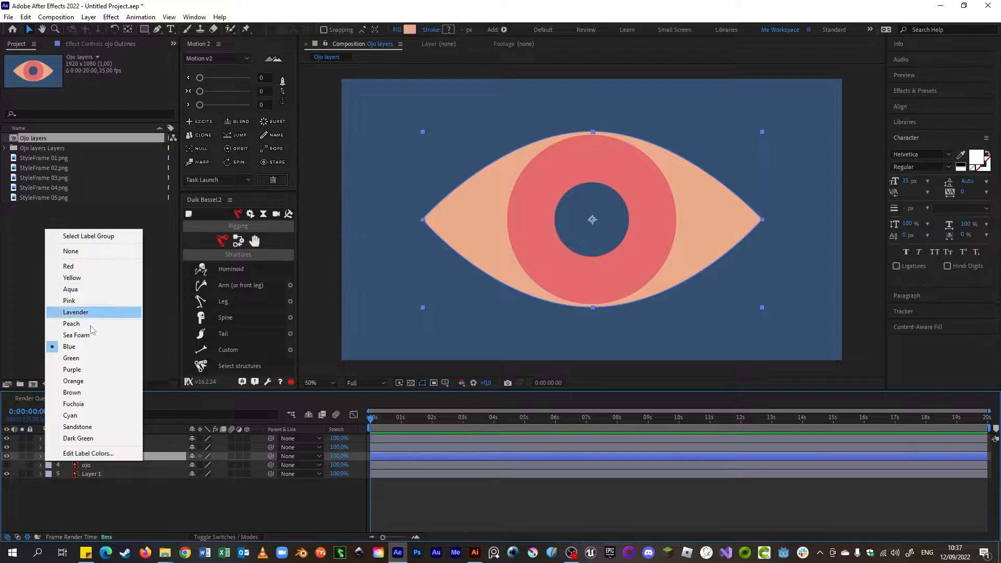
left_click(170, 459)
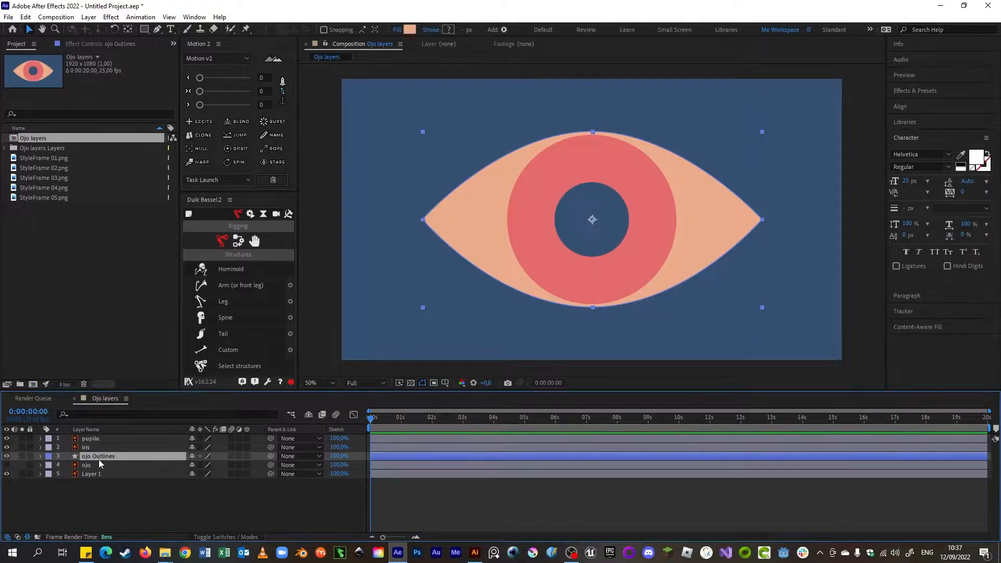
Try reshaping the upper eyelid by moving the top vertex of Path 1 in ojo Outlines, undo it and collapse the layer.
left_click(41, 456)
left_click(45, 464)
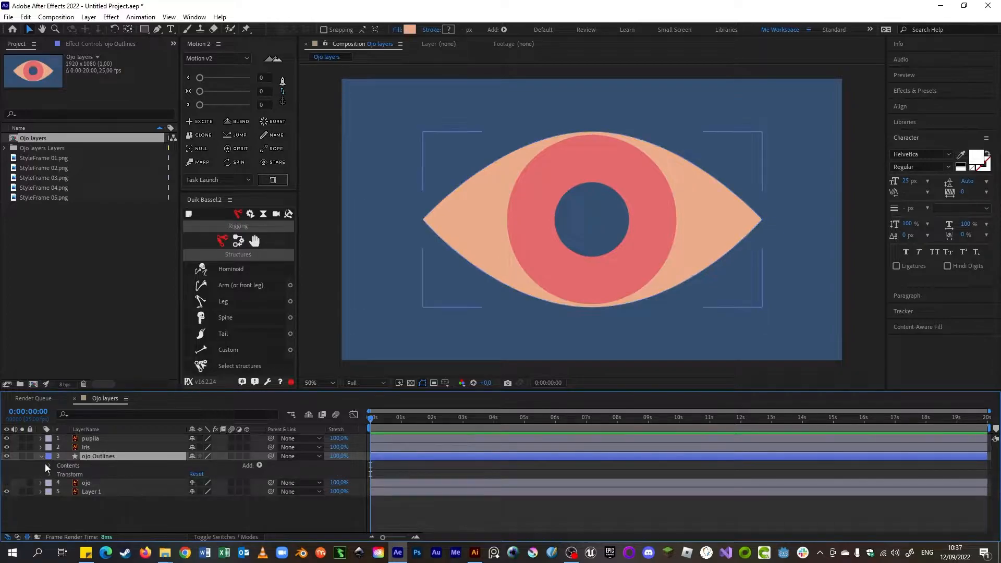
left_click(49, 466)
left_click(76, 475)
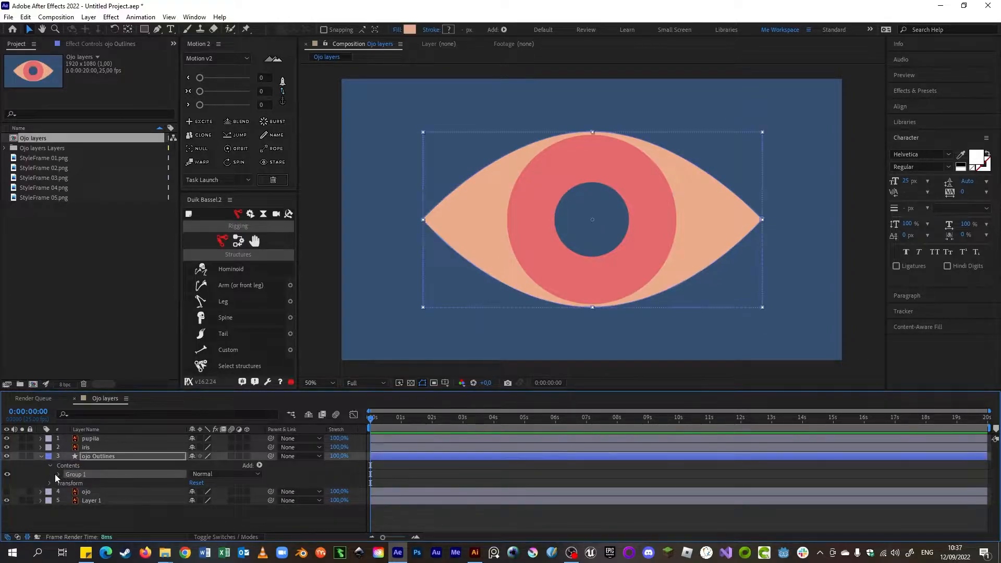
left_click(59, 475)
left_click(89, 483)
left_click_drag(593, 129, 659, 183)
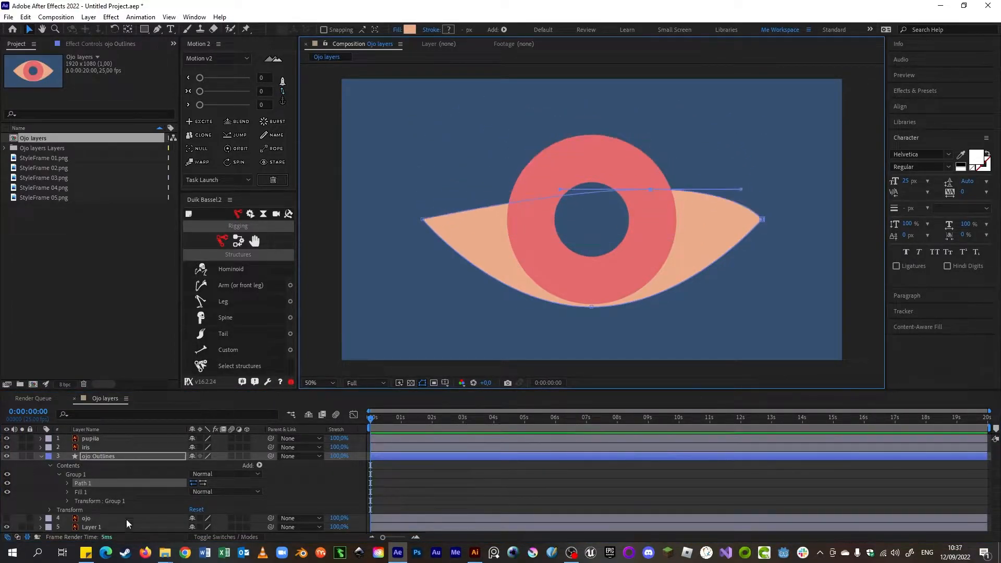
key("ctrl+z")
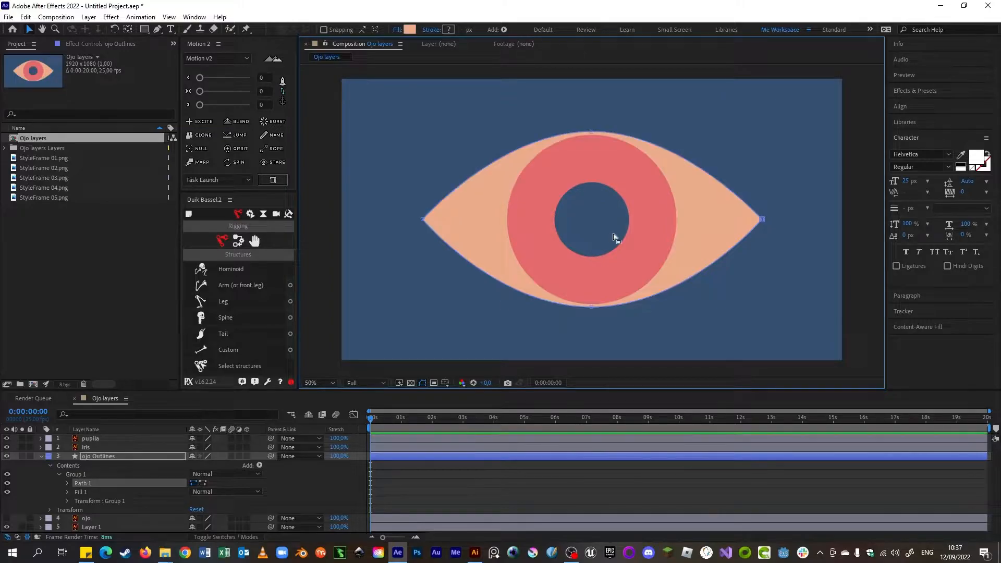
left_click(41, 456)
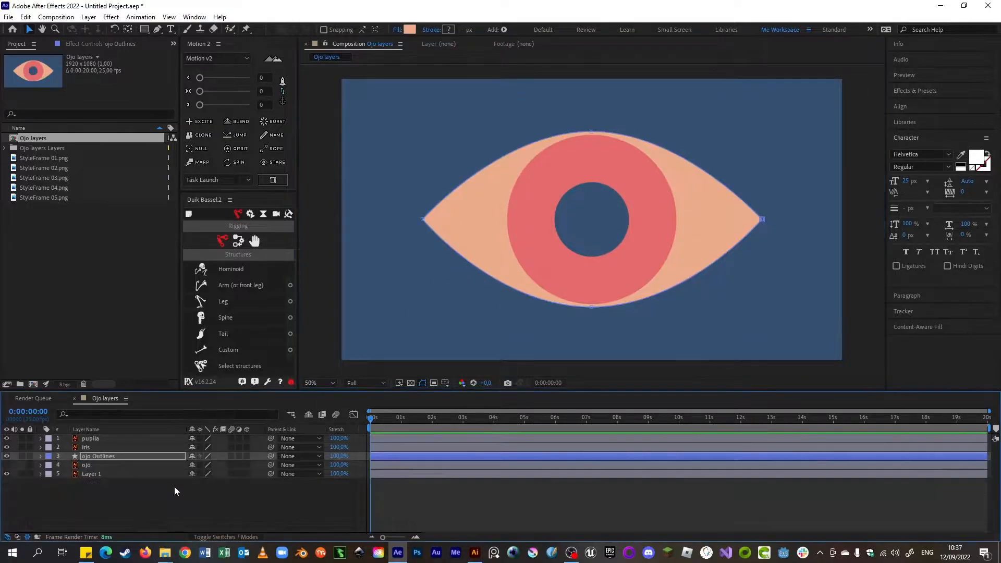
Hide ojo Outlines and show the original ojo layer instead, trying a move of the eye shape and undoing it.
left_click(7, 456)
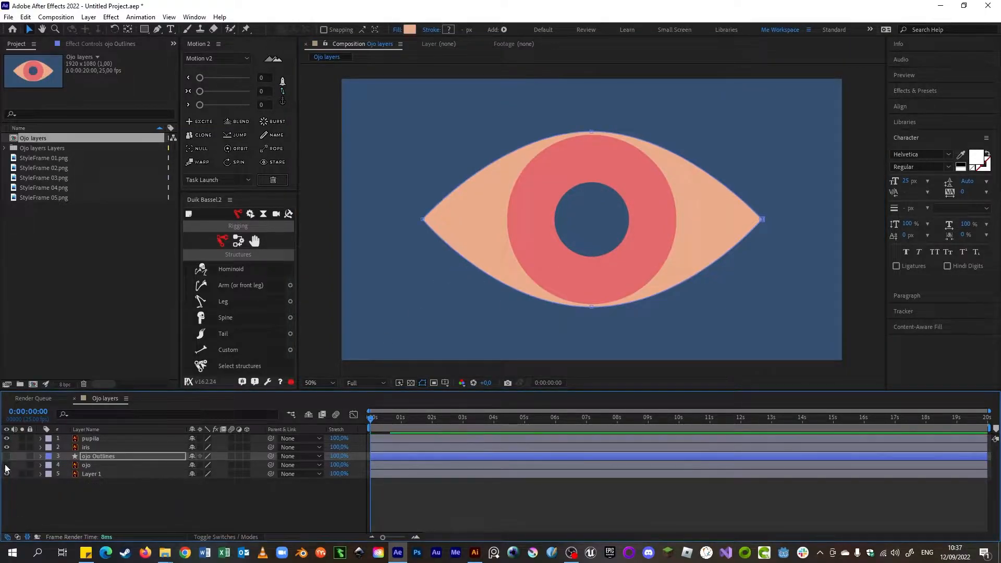
left_click(87, 465)
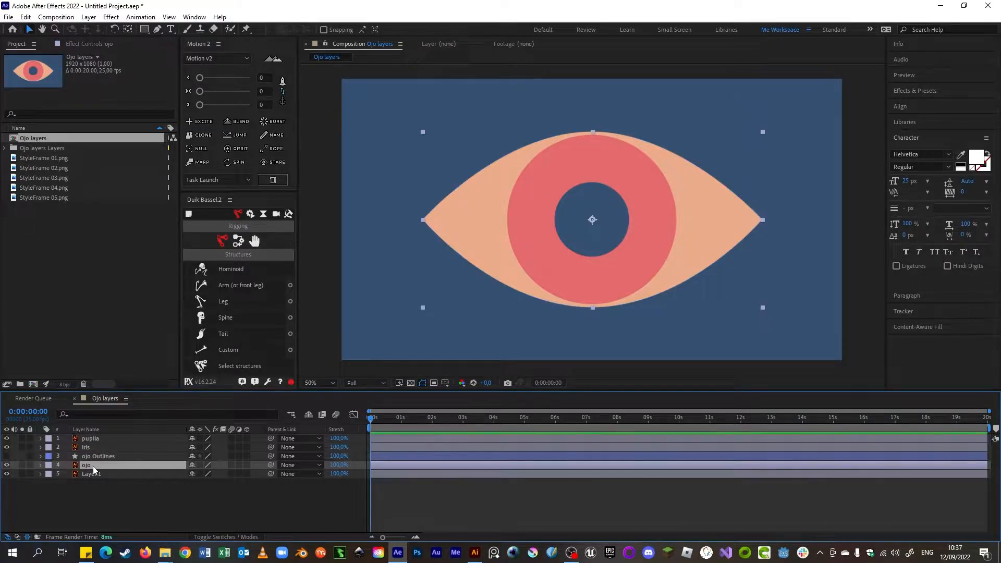
left_click_drag(474, 247, 468, 282)
key("ctrl+z")
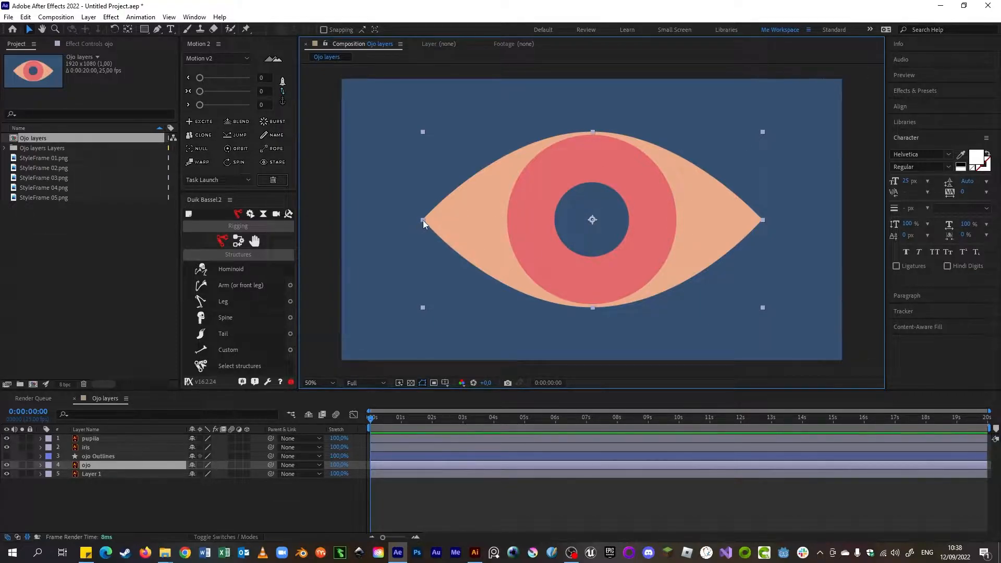
Enlarge the ojo layer well beyond the frame and reposition it so its upper edge crosses the composition diagonally.
left_click_drag(423, 220, 217, 255)
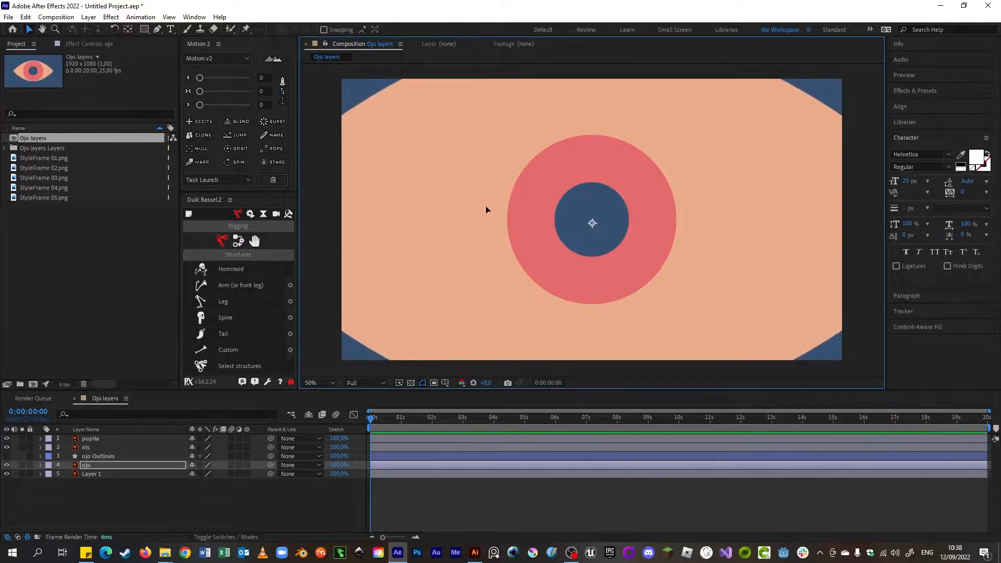
left_click_drag(437, 179, 715, 345)
left_click_drag(579, 362, 738, 166)
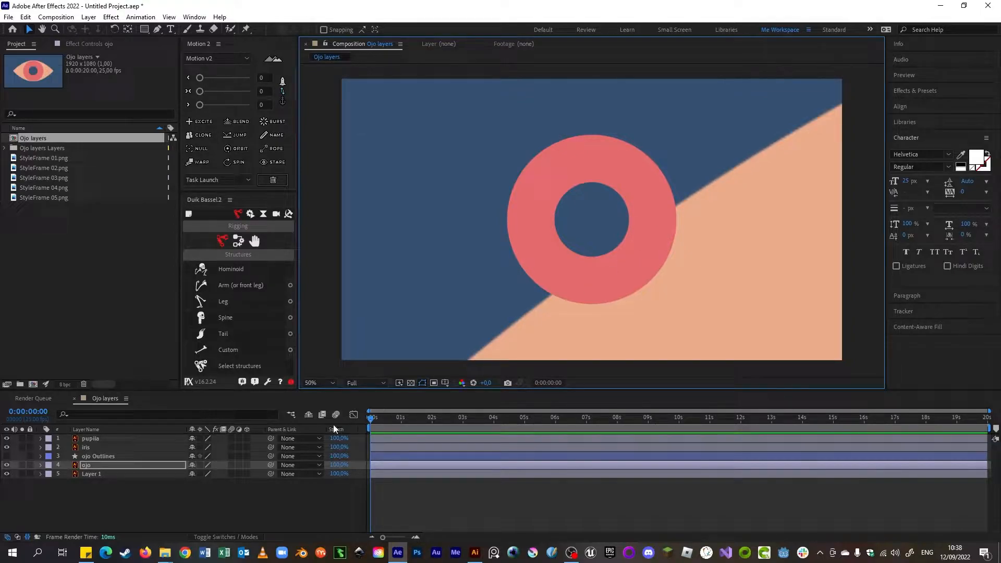
Compare the edge sharpness of the enlarged ojo layer with continuous rasterization on and off, shifting the shape slightly in between.
left_click(201, 467)
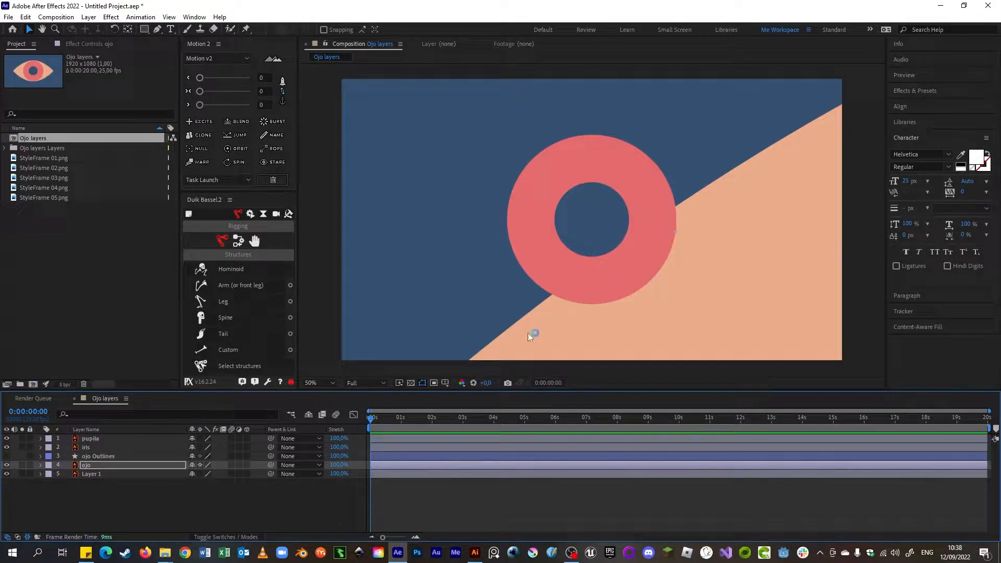
left_click_drag(683, 215, 707, 223)
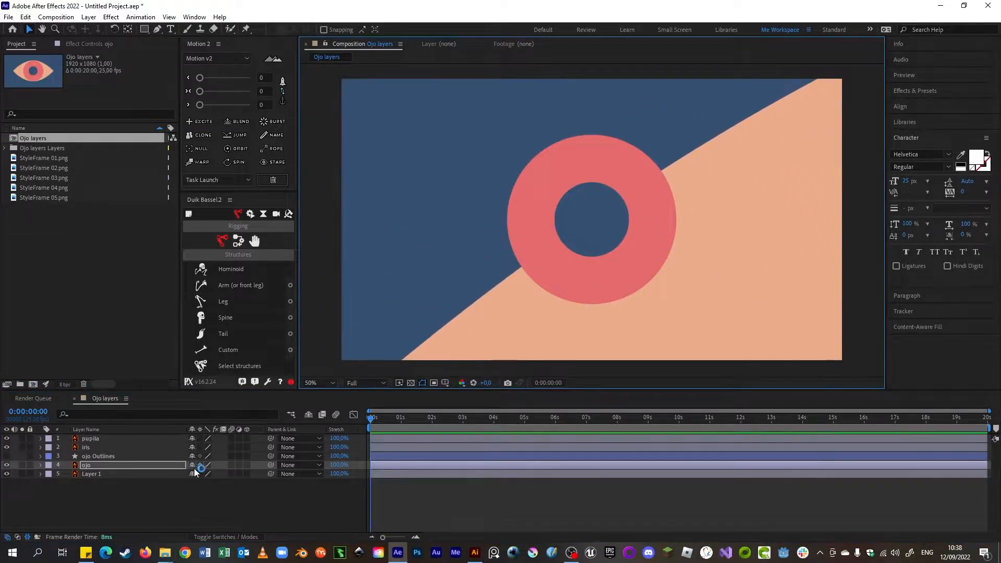
left_click(201, 465)
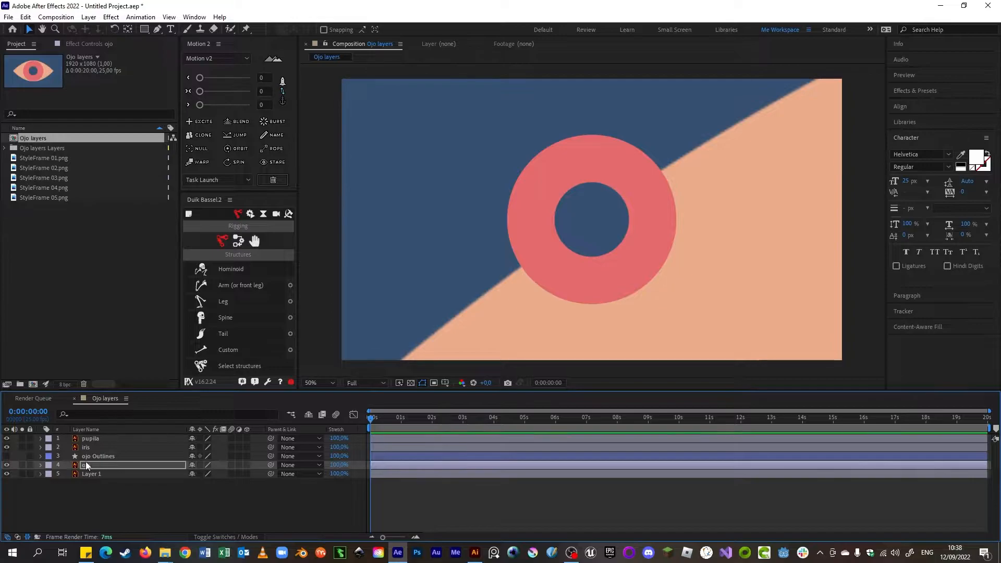
Reveal the ojo layer's transform properties, show ojo Outlines again, then hide and collapse the ojo layer.
left_click(39, 464)
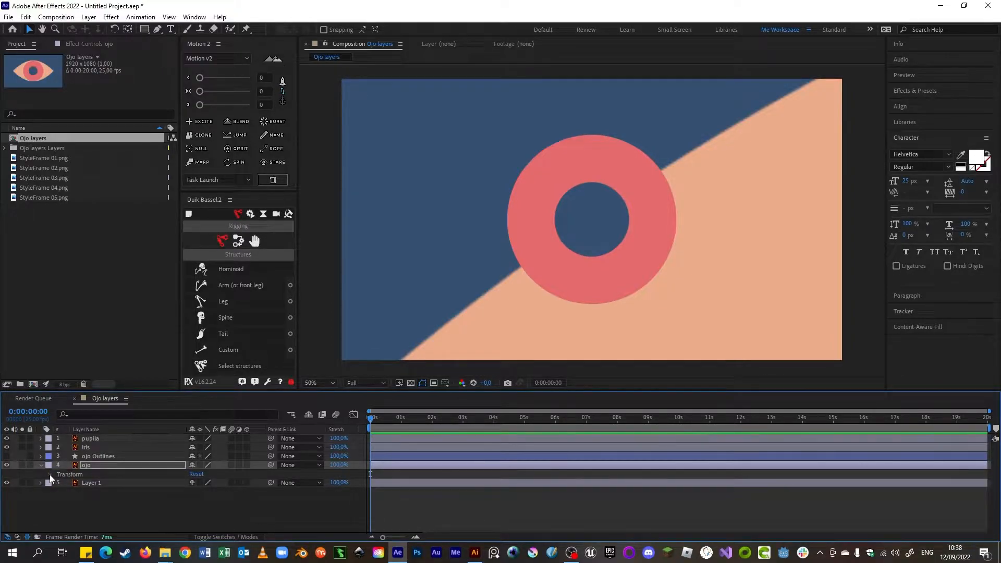
left_click(50, 474)
left_click(99, 457)
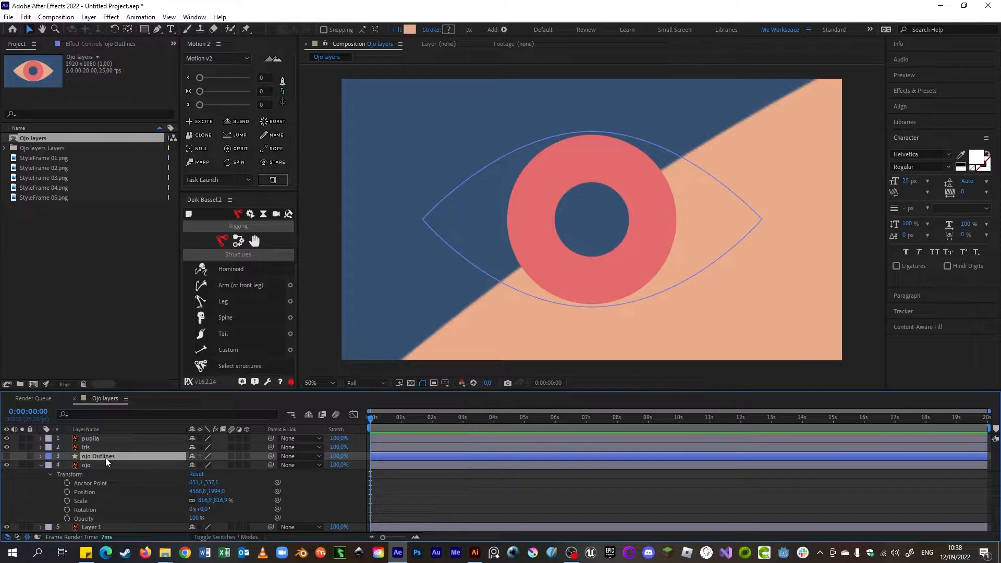
left_click(6, 457)
left_click(7, 465)
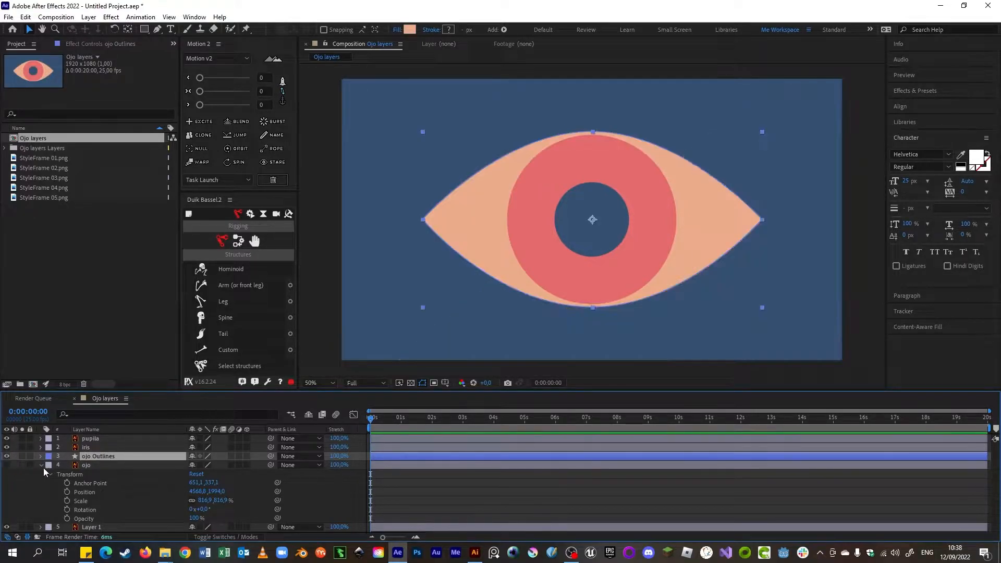
left_click(39, 466)
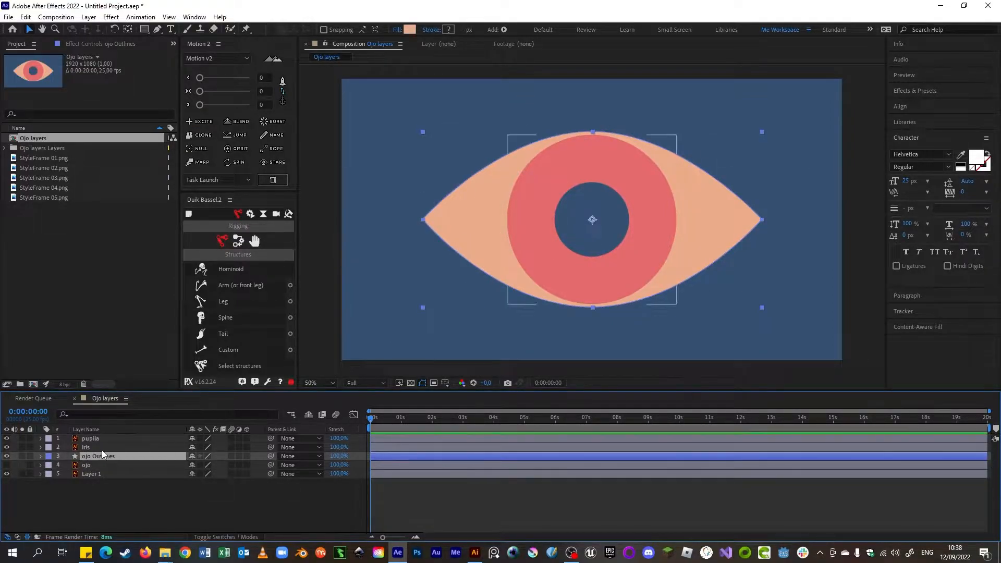
Try enlarging ojo Outlines beyond the frame and repositioning it, undo both changes and keep the layer selected.
left_click_drag(423, 220, 319, 174)
left_click_drag(388, 152, 563, 306)
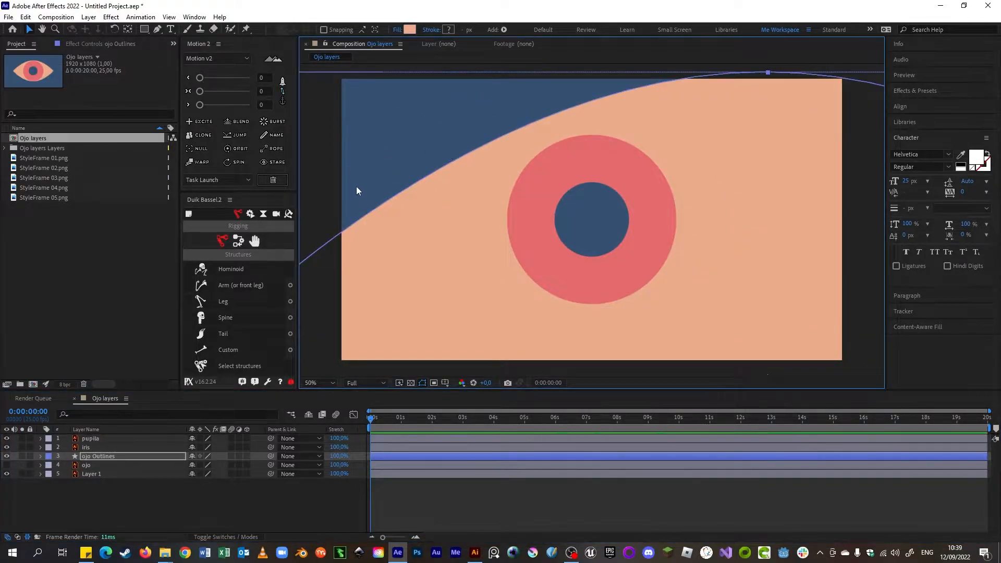
key("ctrl+z")
key("ctrl+z")
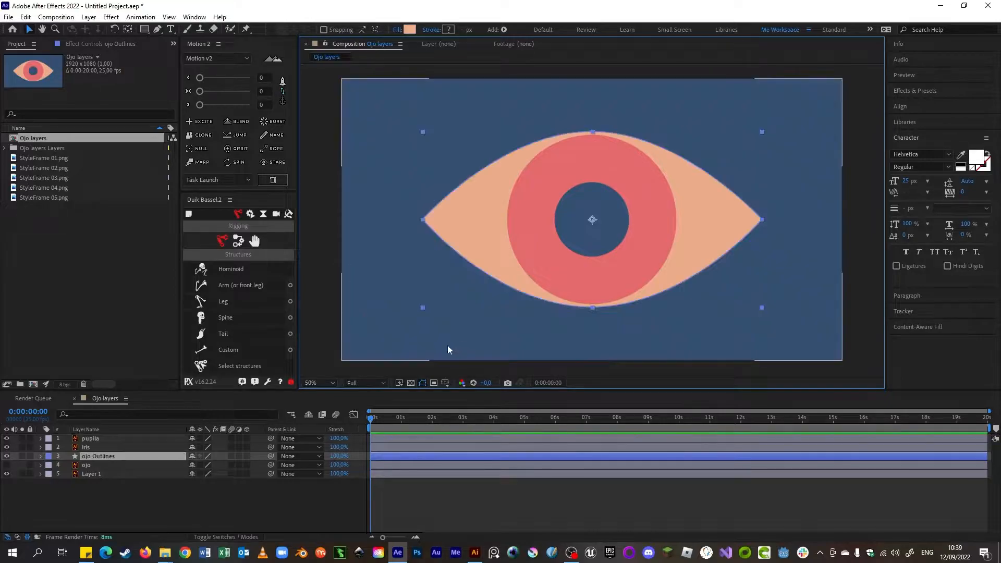
left_click(199, 456)
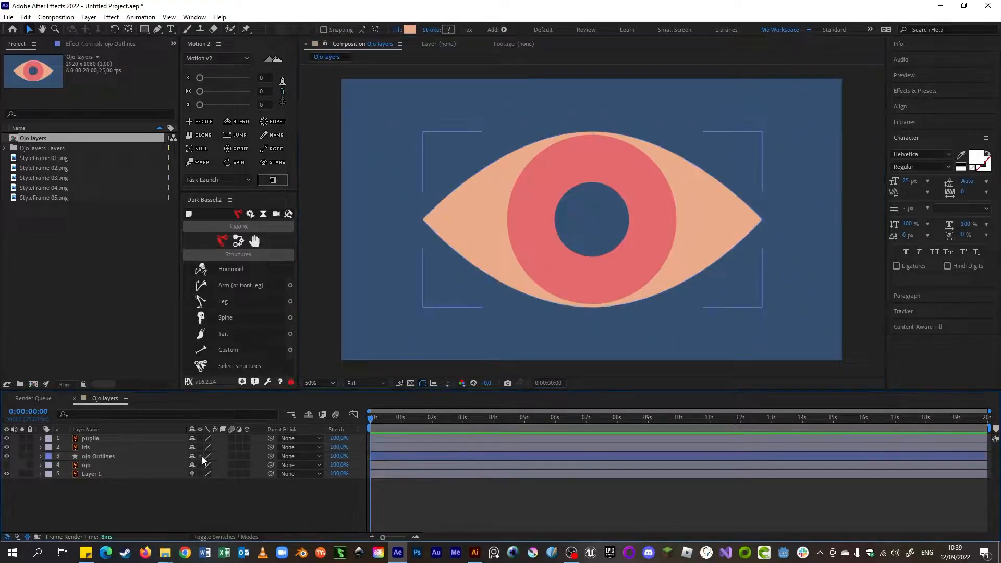
left_click(157, 456)
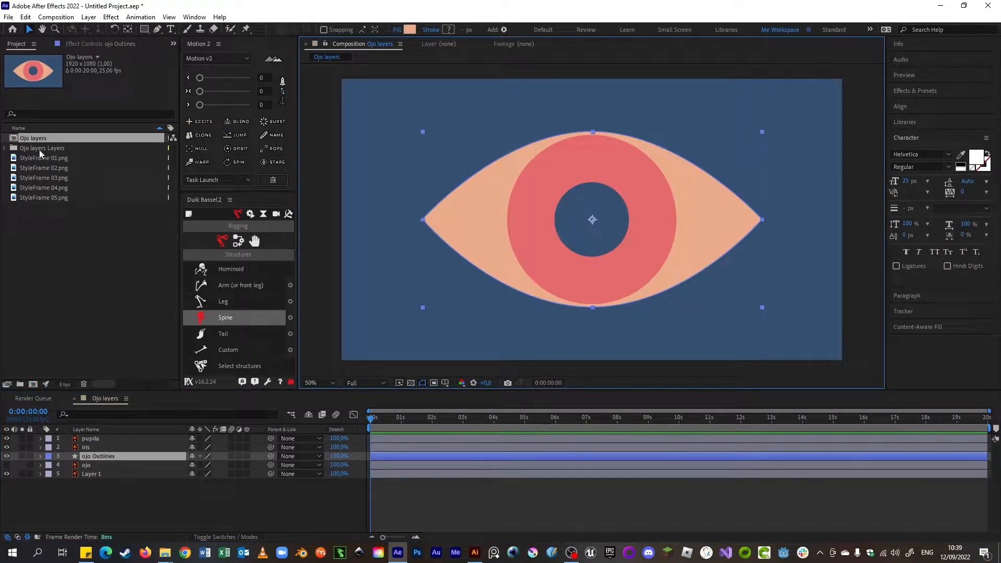
Create a project folder named "00 render" and move the Ojo layers composition into it.
right_click(55, 224)
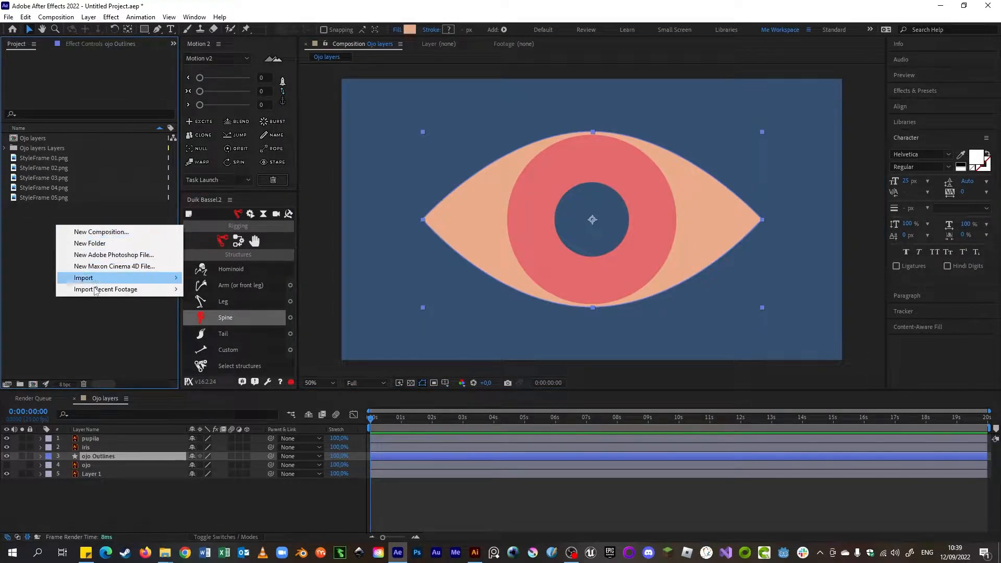
left_click(89, 243)
type("00")
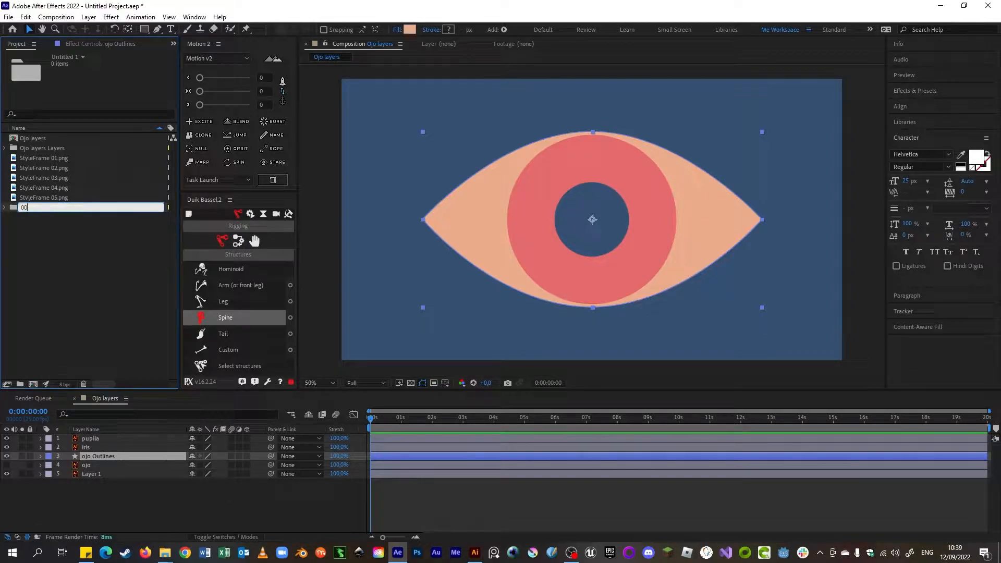
type(" rener")
key("Return")
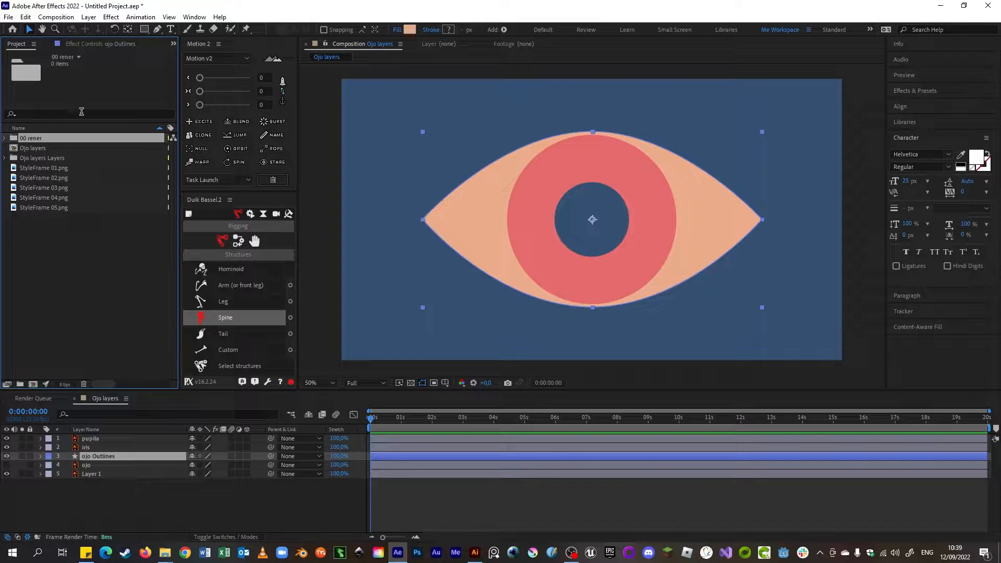
key("Return")
type("\\")
key("BackSpace")
type("00 render")
key("Return")
left_click_drag(42, 149, 47, 140)
left_click(9, 136)
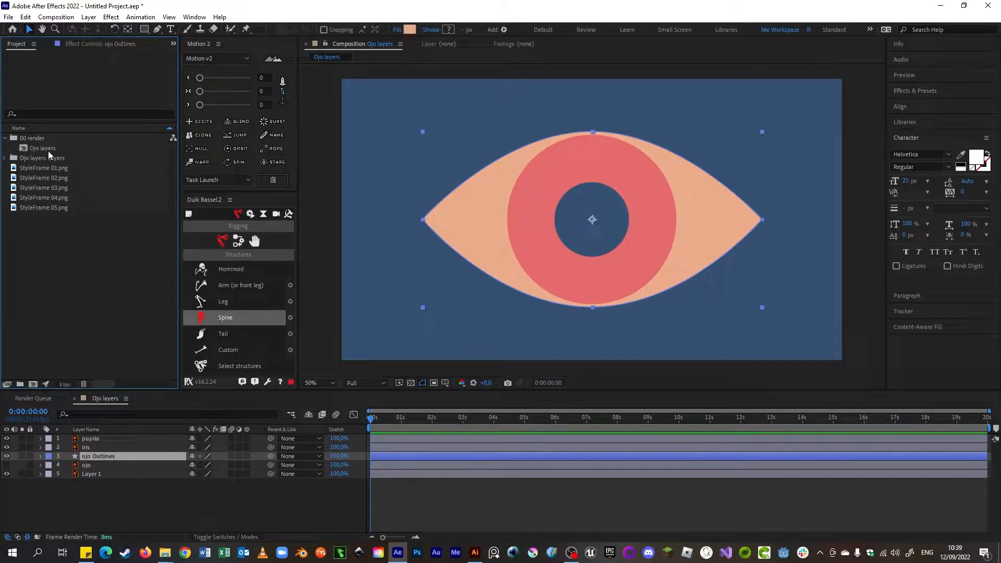
Create a project folder named "01 assets" and move the Ojo layers Layers folder and the StyleFrame images into it.
left_click(25, 385)
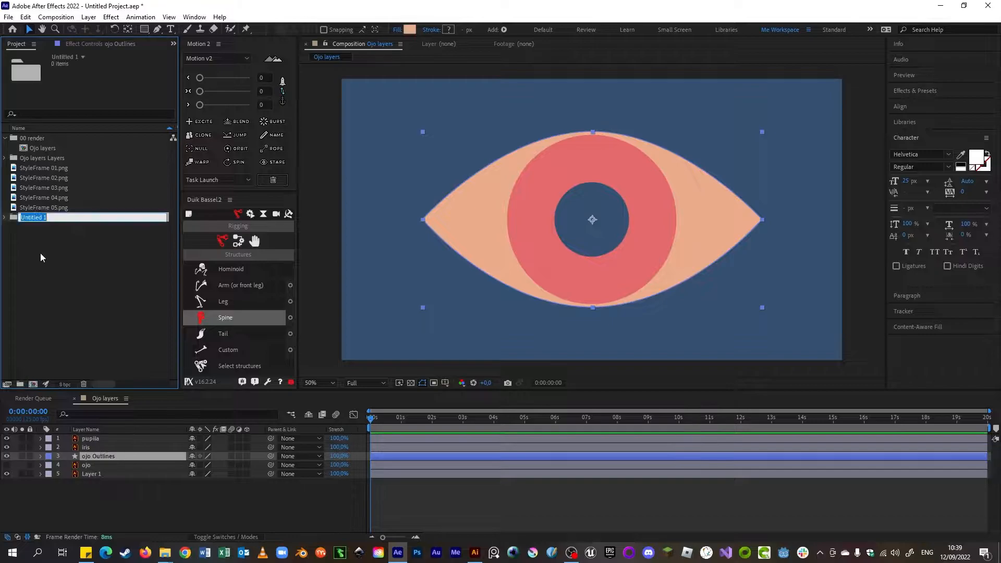
type("01 assets")
key("Return")
left_click_drag(63, 249, 38, 159)
left_click(6, 158)
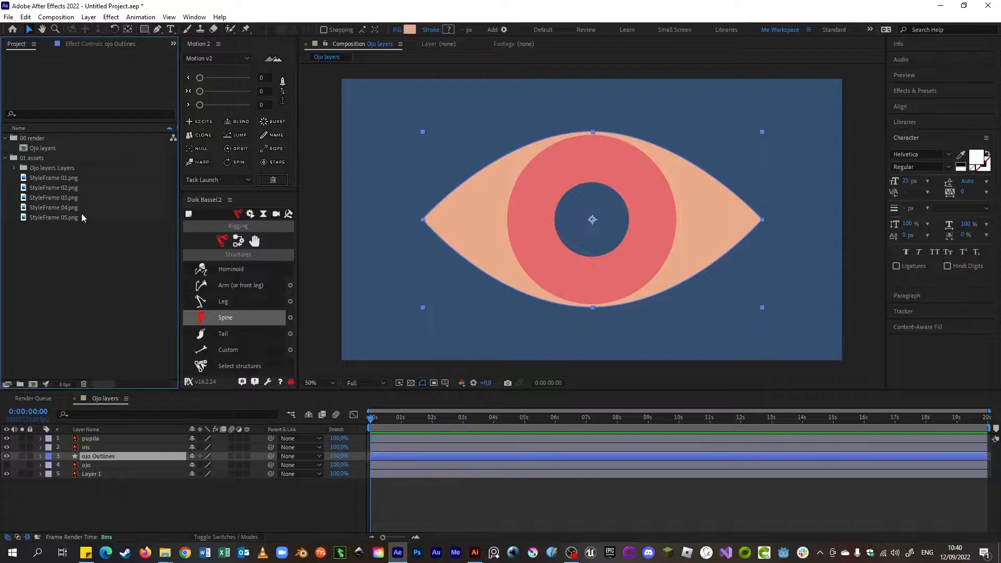
Create a "styleframes" subfolder in 01 assets, move StyleFrame 01 to 05 into it and collapse 01 assets.
left_click(37, 158)
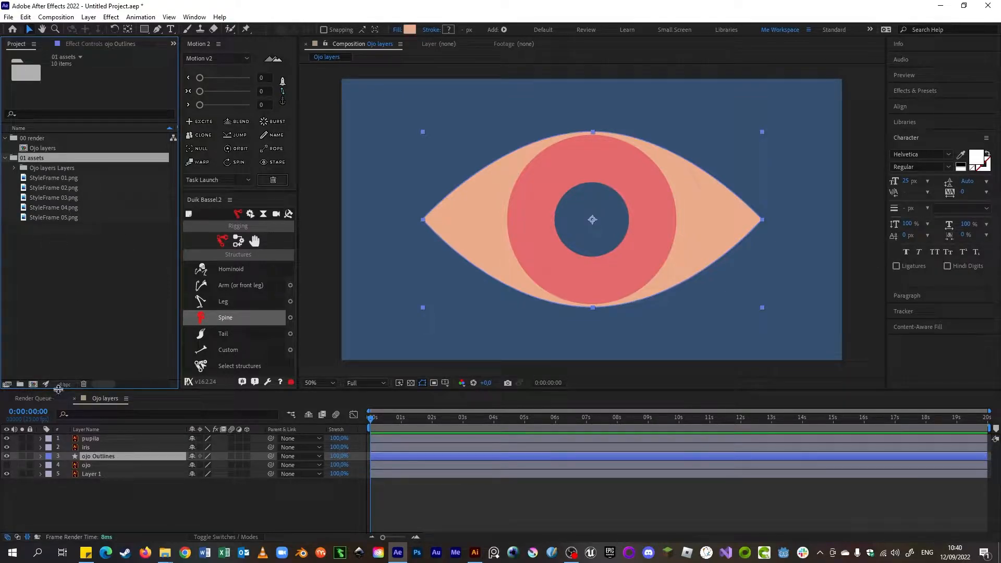
left_click(20, 384)
type("stylefras")
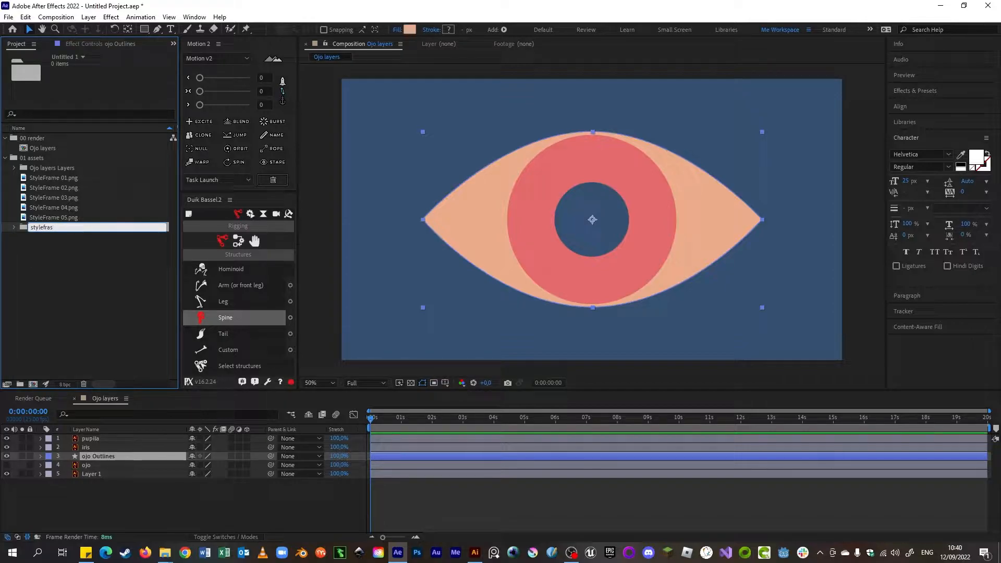
type("es")
key("Return")
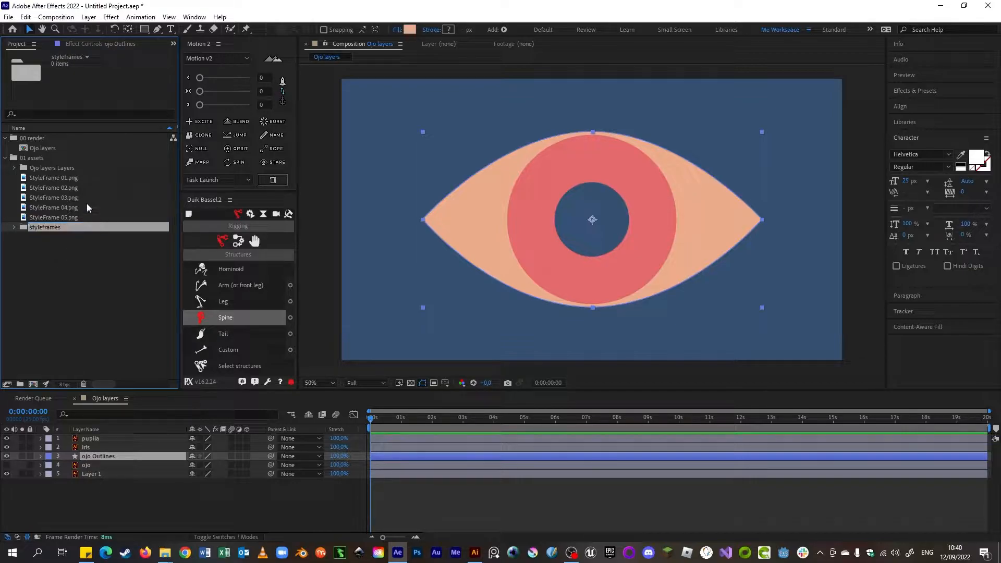
left_click(66, 216)
left_click(64, 176, "shift")
left_click_drag(61, 218, 55, 224)
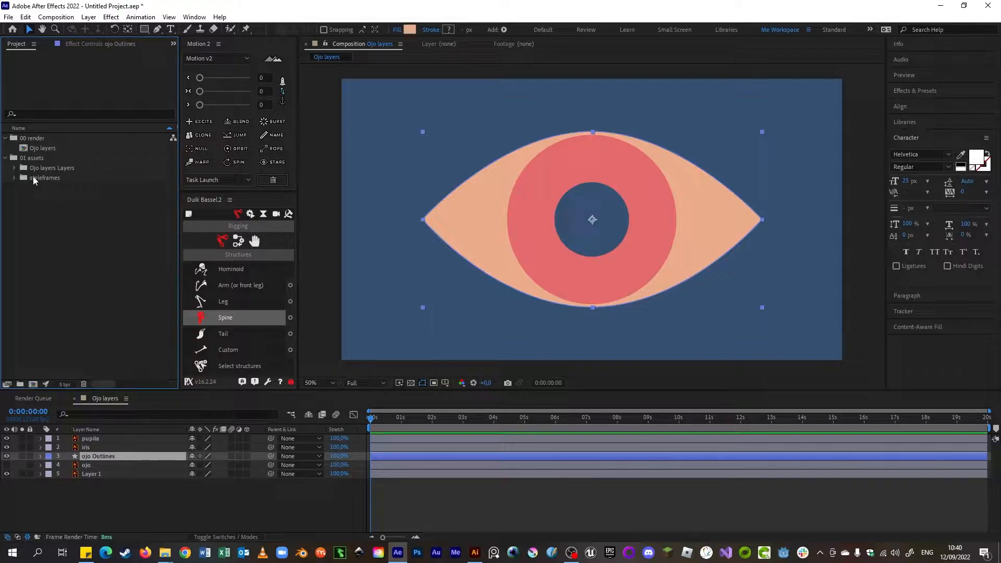
left_click(6, 159)
Review the size, frame rate and duration in the Ojo layers composition settings, leaving them unchanged.
left_click(34, 150)
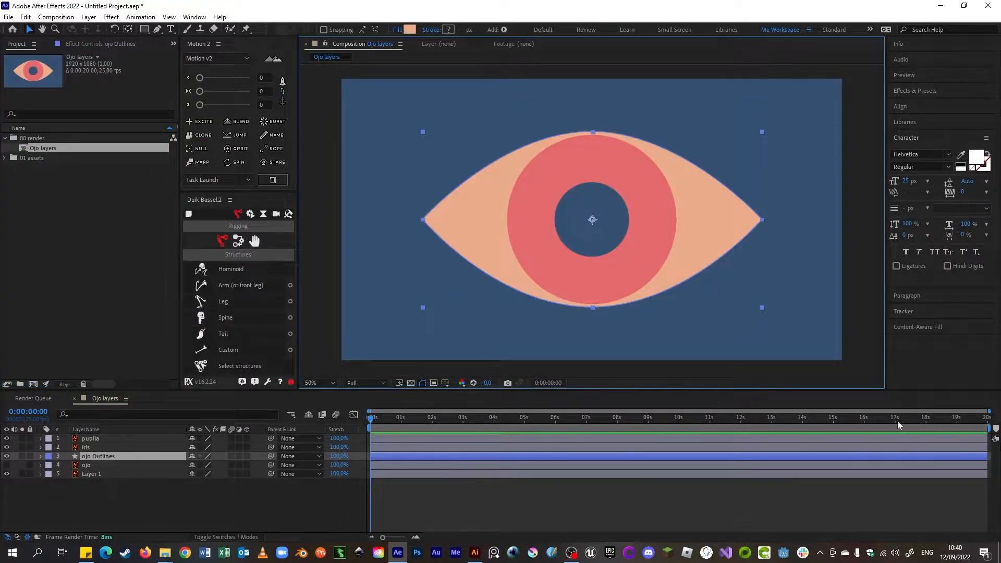
left_click(43, 144)
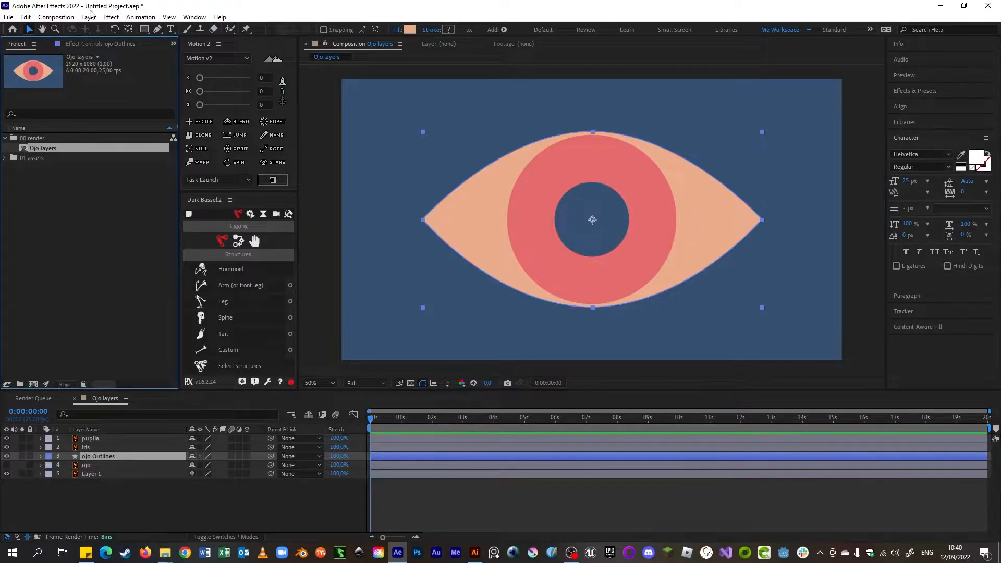
left_click(55, 16)
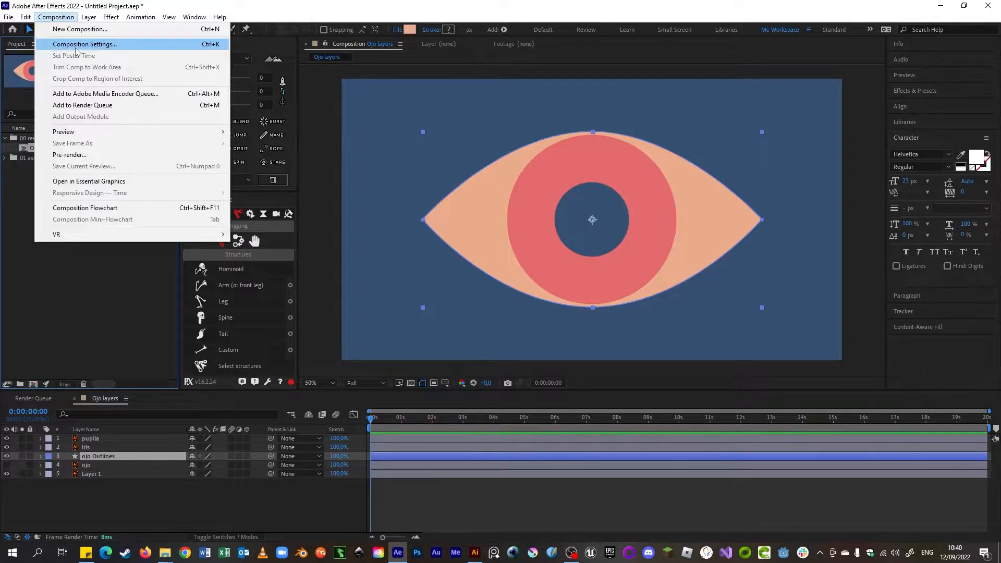
left_click(79, 46)
left_click_drag(498, 92, 448, 82)
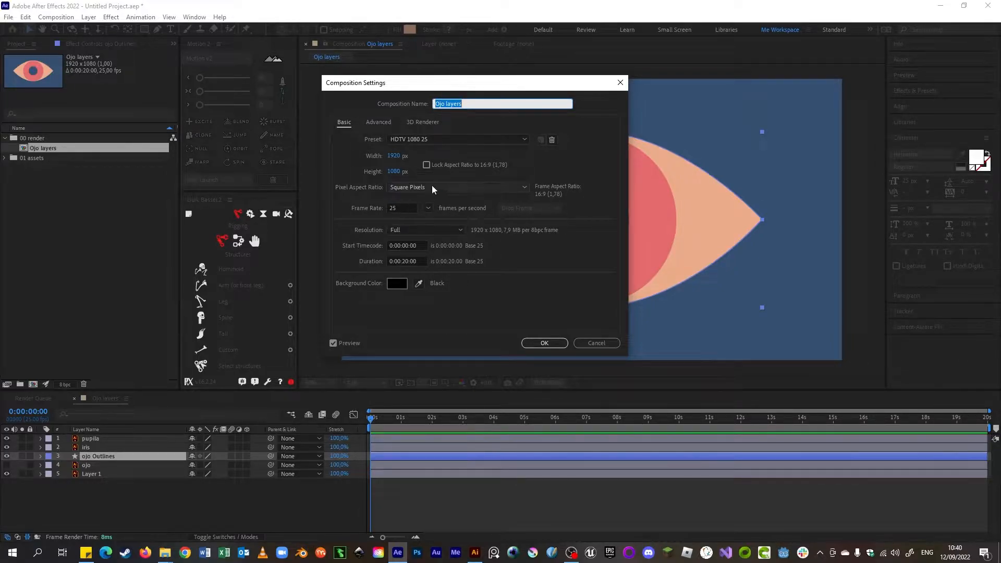
left_click(596, 342)
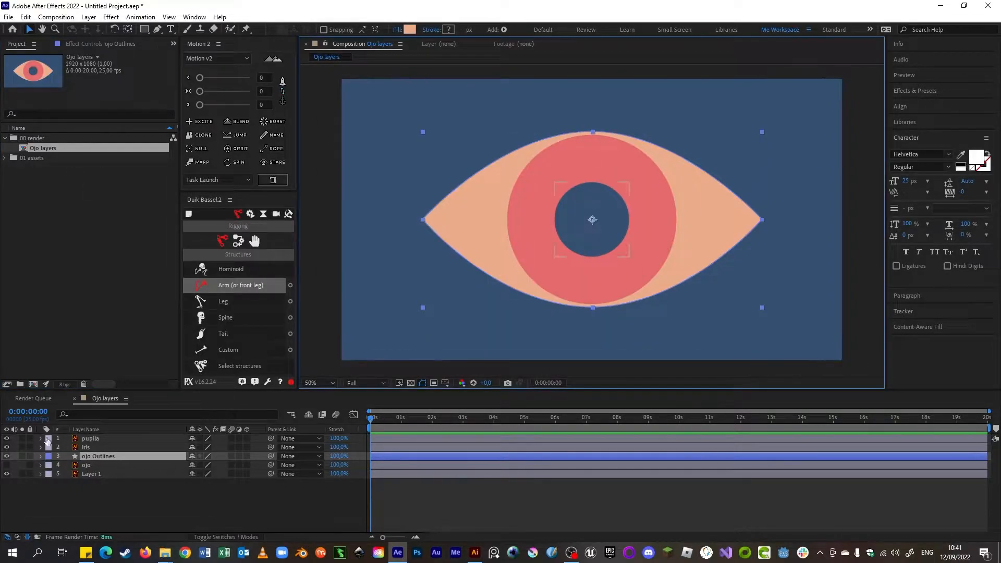
Add StyleFrame 01 to 05 above the other layers of the Ojo layers composition and hide all the eye layers below.
left_click(5, 158)
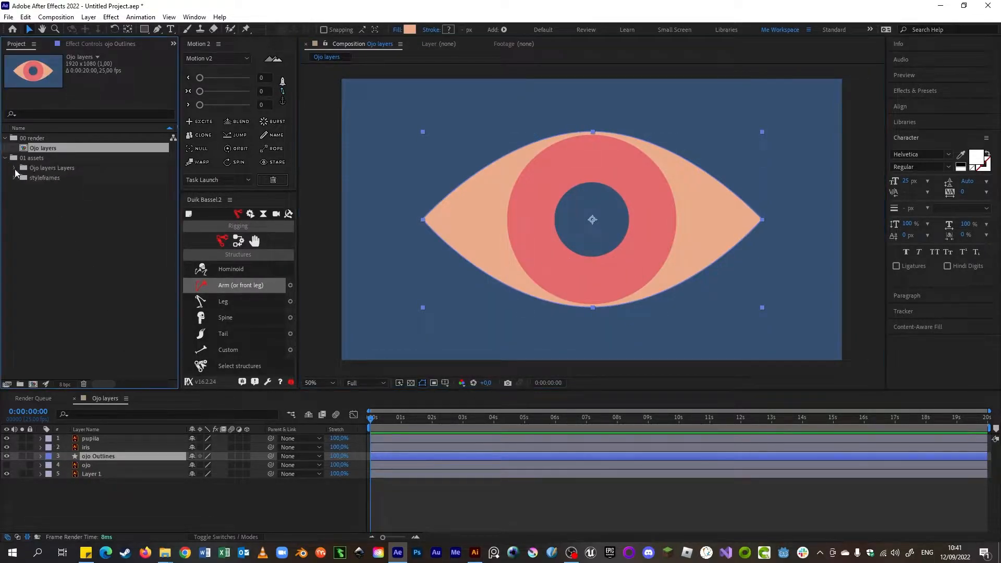
left_click(25, 179)
left_click(14, 177)
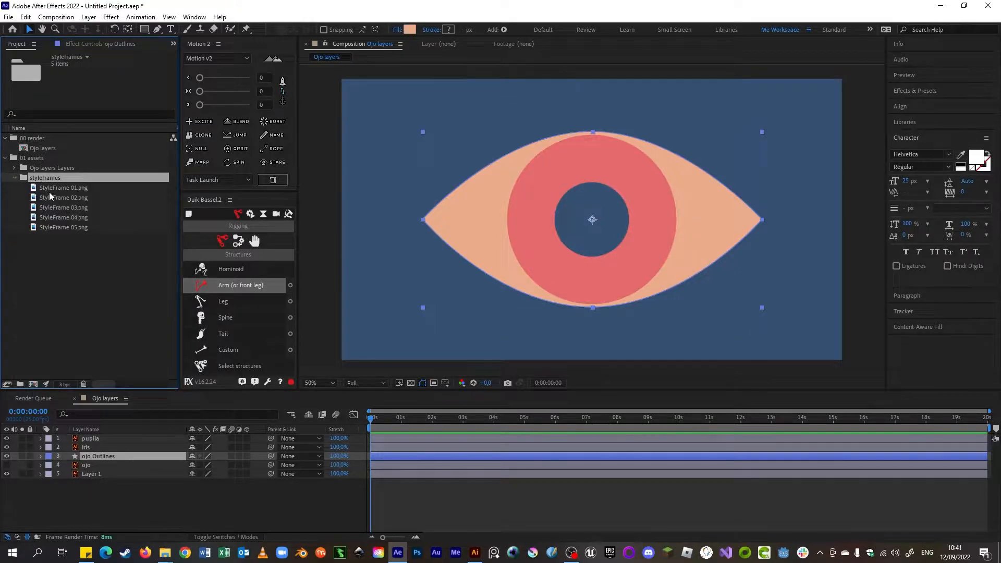
left_click(51, 190)
left_click(77, 232, "shift")
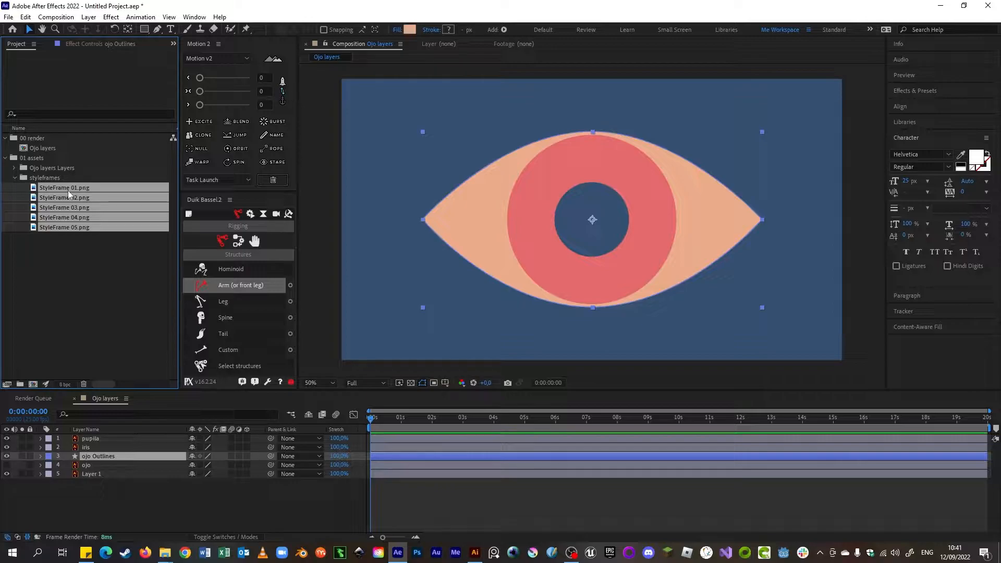
left_click_drag(68, 192, 123, 437)
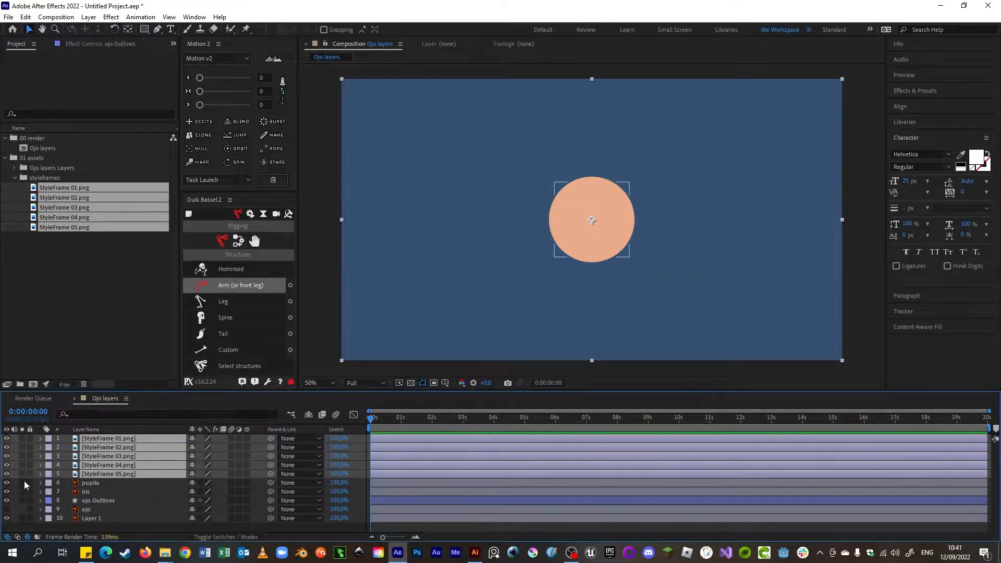
left_click_drag(7, 483, 6, 519)
Trim the ends of all five StyleFrame layers to about 4 seconds and preview from the start.
left_click_drag(988, 440, 500, 460)
left_click(480, 432)
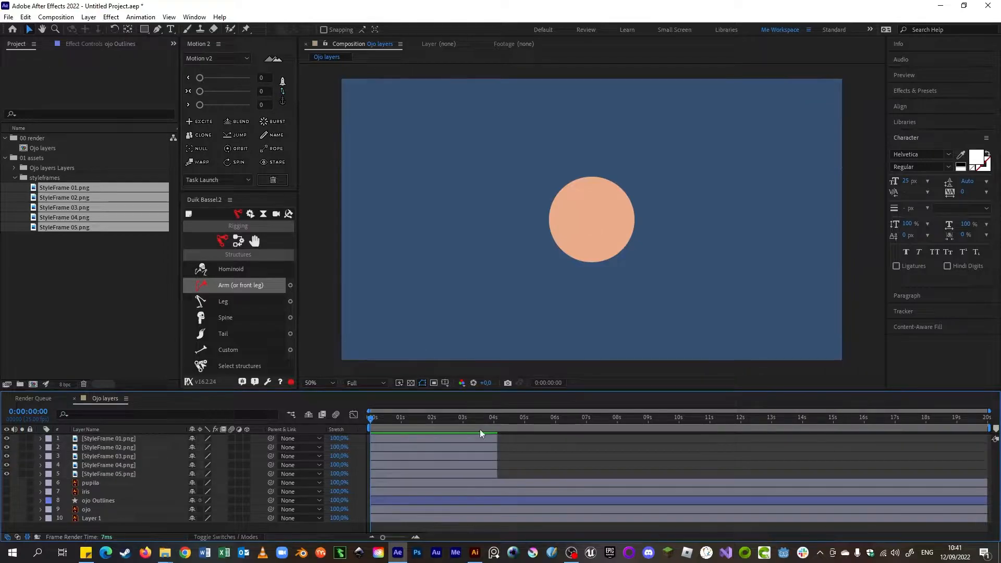
left_click(370, 423)
key("space")
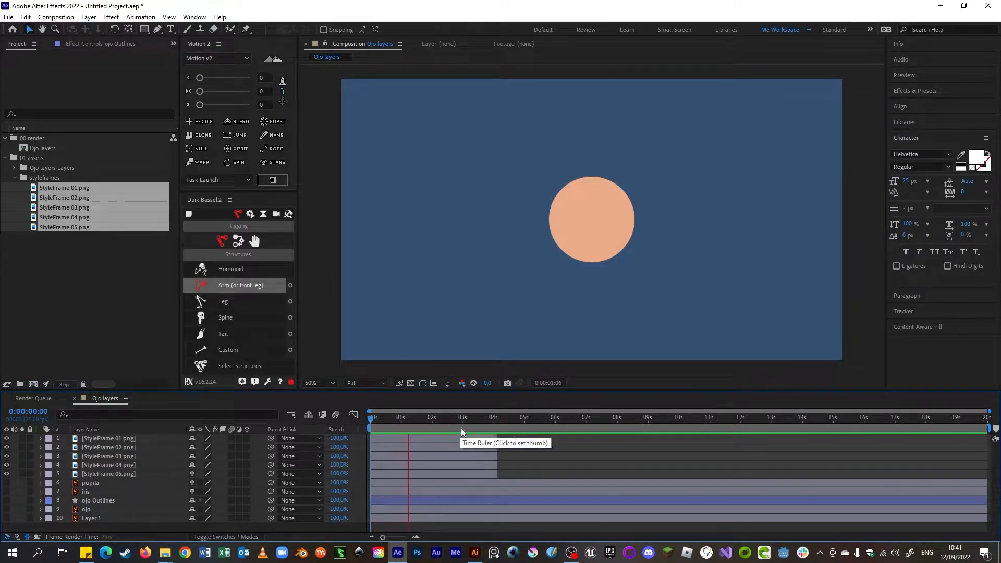
key("space")
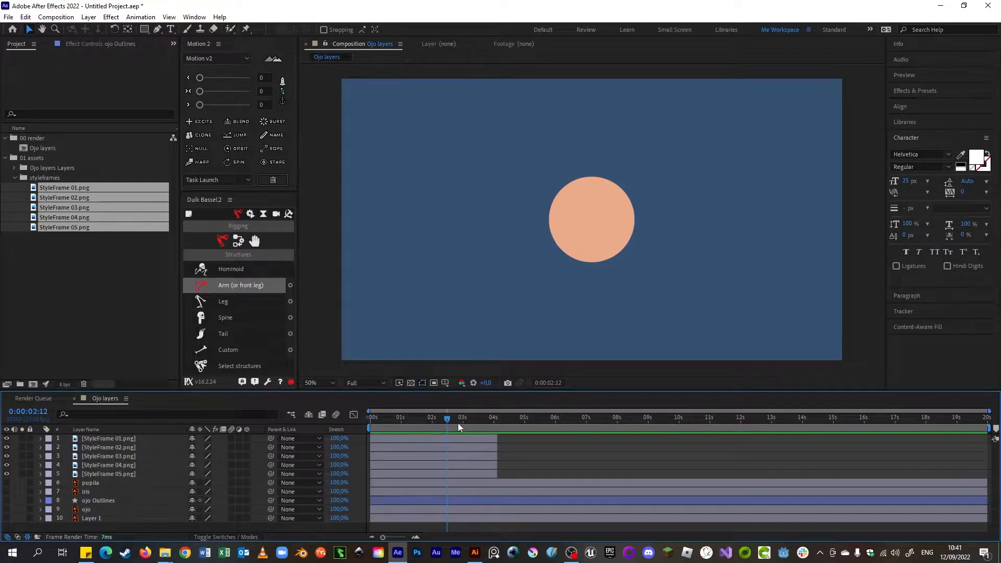
Trim StyleFrame 01 to end at about 0:00:02:16, start StyleFrame 02 right after it, and preview the change.
left_click_drag(497, 439, 513, 454)
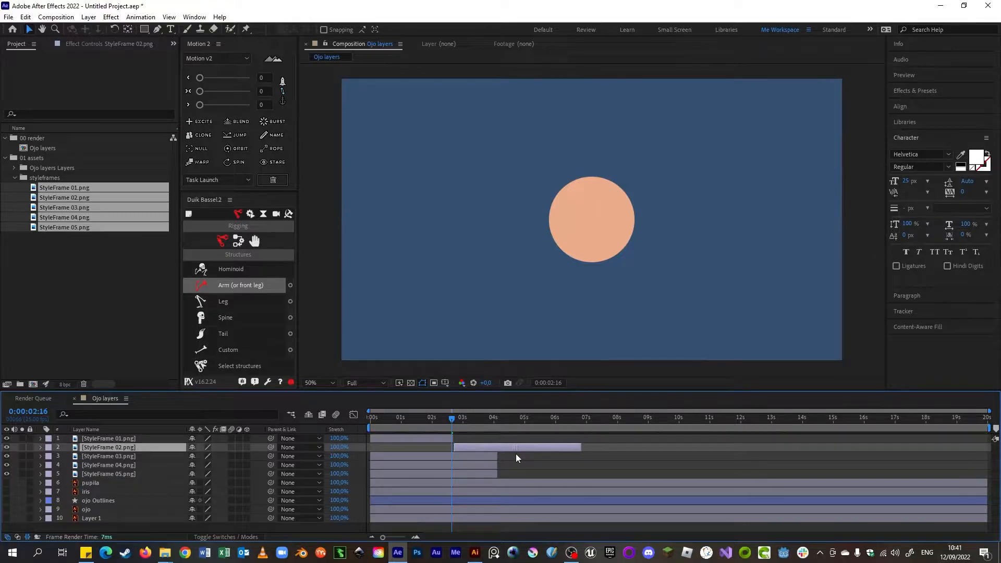
left_click_drag(453, 421, 372, 419)
key("space")
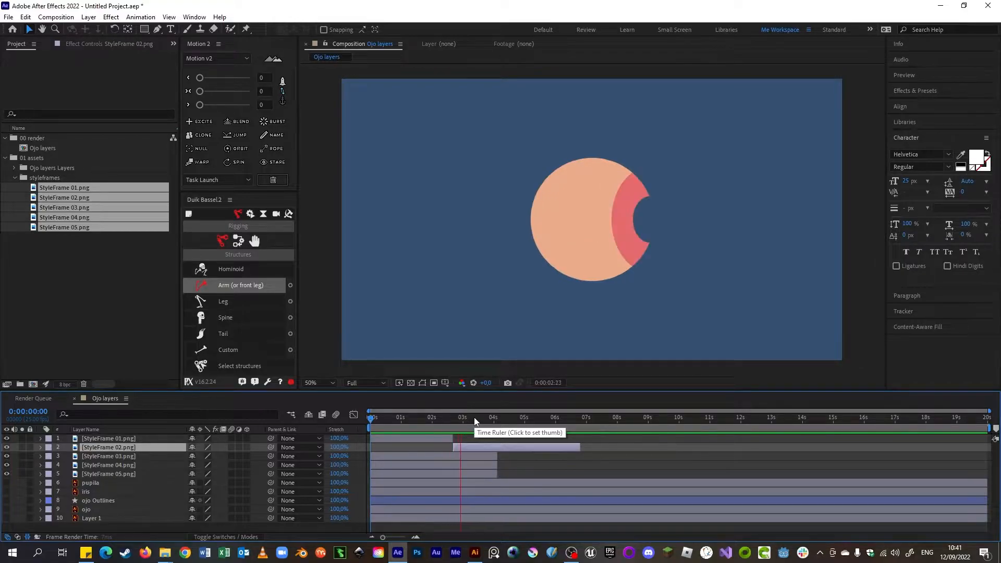
key("space")
Shorten StyleFrame 01 to about 2 seconds, fit StyleFrame 02 from there to 0:00:04:03, and preview the timing.
left_click_drag(453, 438, 499, 448)
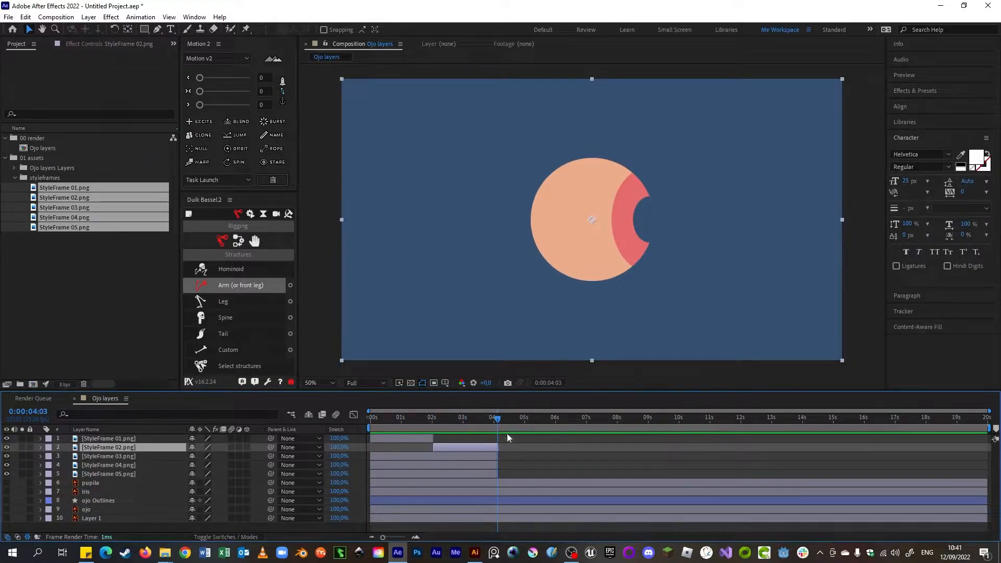
left_click(391, 421)
key("space")
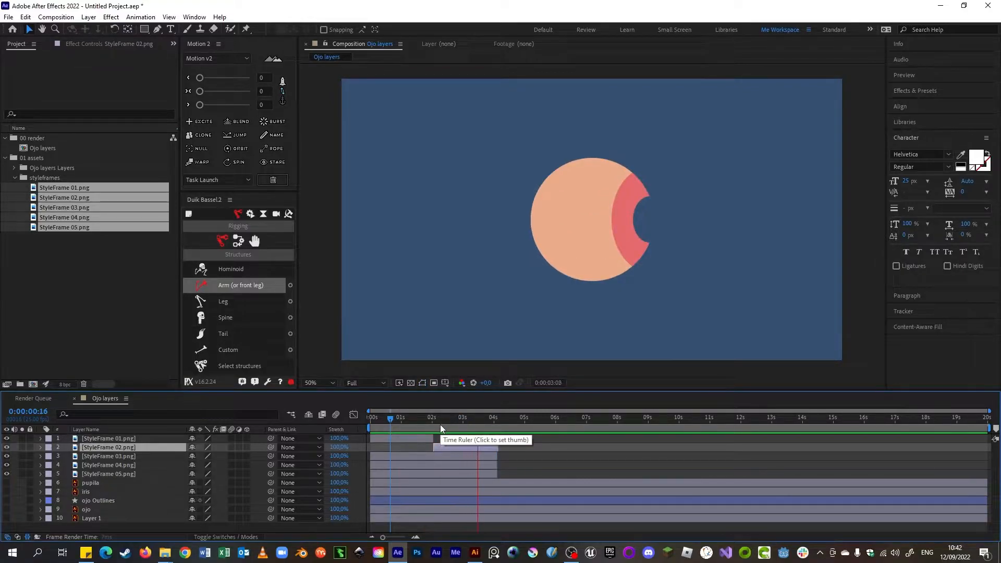
left_click(370, 430)
key("space")
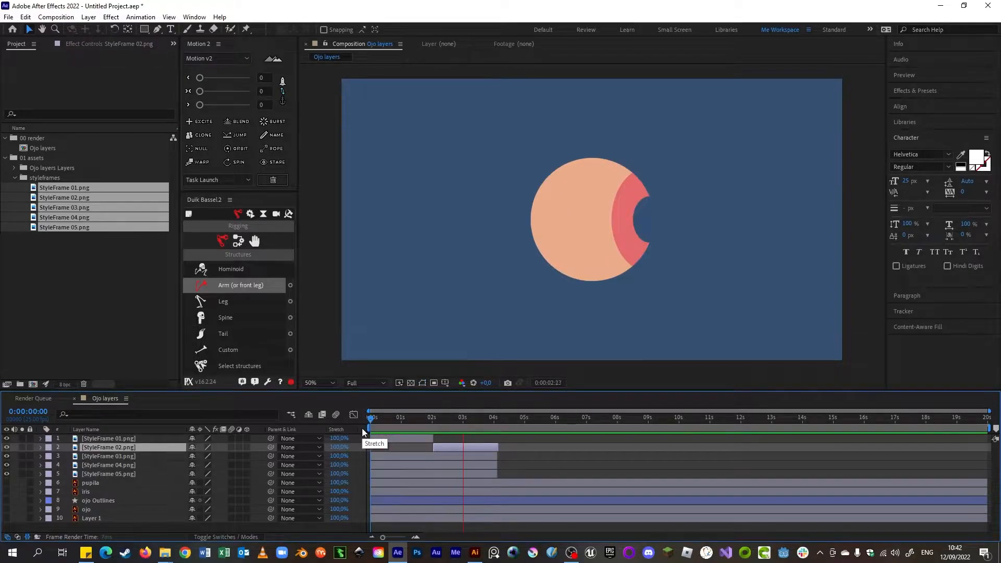
Move StyleFrame 03 to start at about 4 seconds, right after StyleFrame 02, and preview from the start.
left_click(398, 458)
left_click_drag(399, 458, 557, 471)
left_click_drag(497, 421, 371, 424)
key("space")
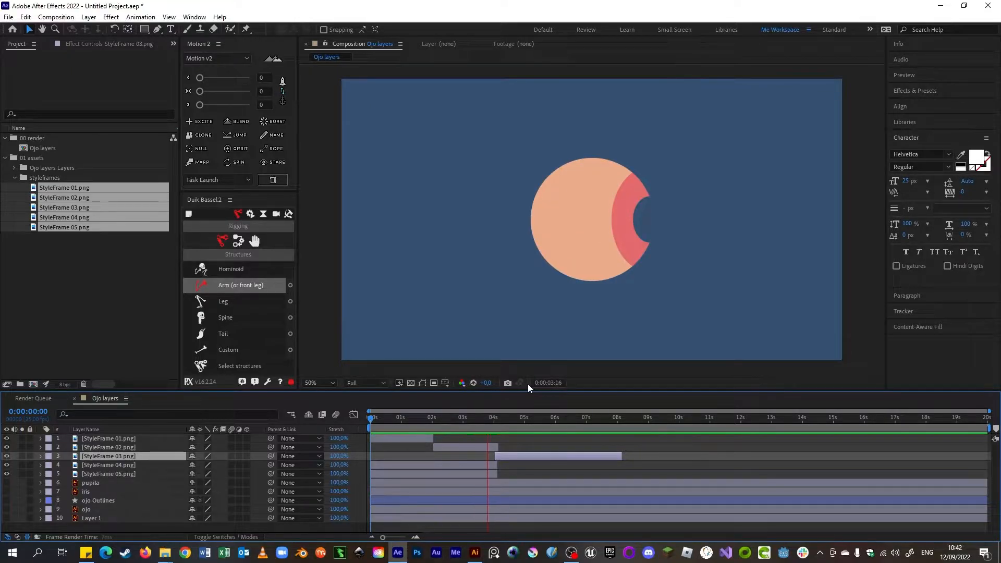
Shorten StyleFrame 02 to about 3.4 seconds, follow it with StyleFrame 03 until about 7 seconds, and fit StyleFrame 04 from there to about 8 seconds.
left_click_drag(501, 455, 581, 457)
left_click_drag(448, 465, 655, 463)
left_click(573, 421)
left_click_drag(580, 421, 612, 438)
left_click_drag(708, 467, 624, 467)
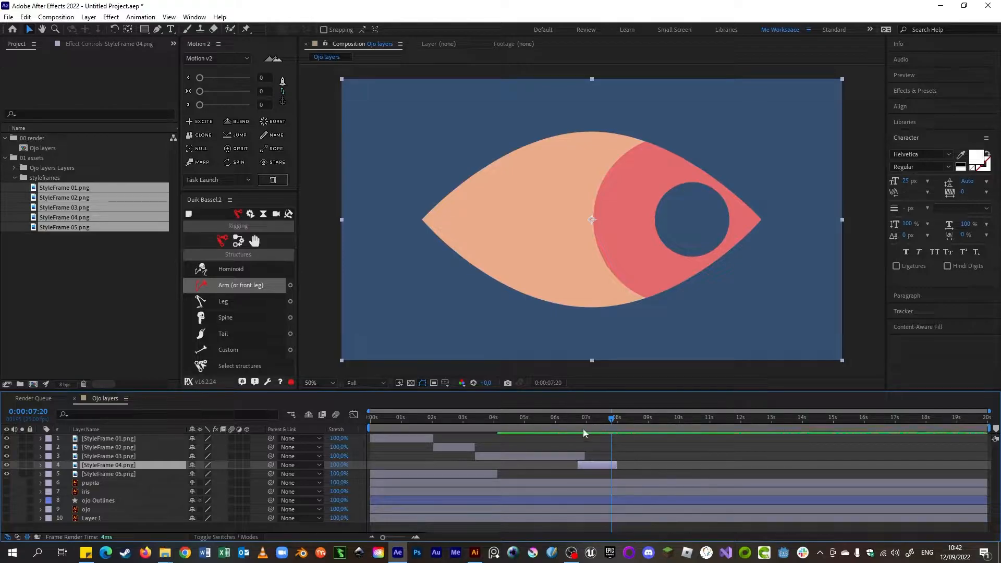
Duplicate StyleFrame 03 and place the copy right after StyleFrame 04, starting at about 8 seconds.
left_click(566, 455)
key("ctrl+d")
left_click_drag(511, 456, 646, 464)
left_click(628, 424)
left_click_drag(628, 425, 646, 449)
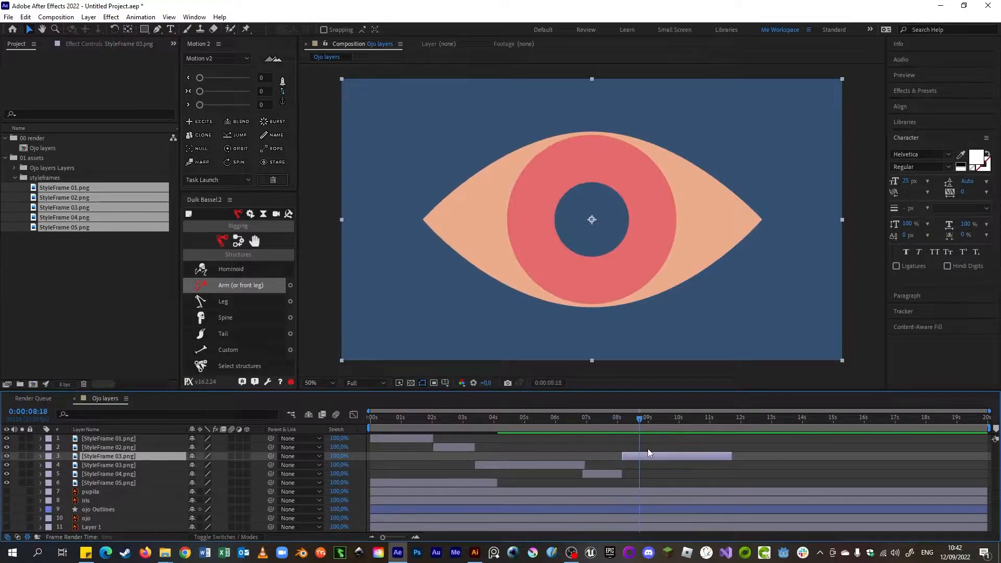
Duplicate StyleFrame 04 and place the copy after the second StyleFrame 03, starting at about 11.7 seconds.
left_click(603, 475)
key("ctrl+d")
left_click_drag(600, 474, 718, 473)
left_click(740, 425)
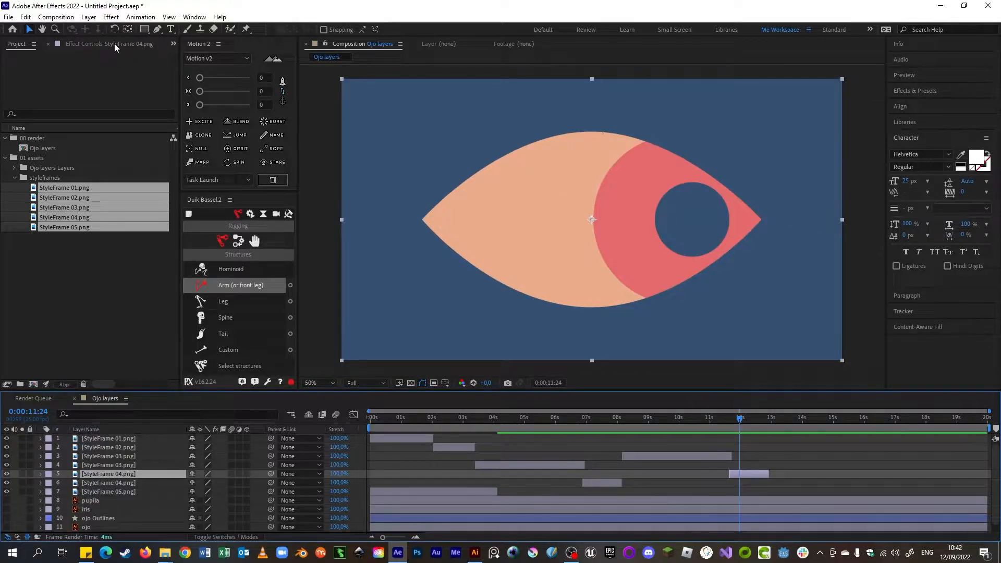
Flip the StyleFrame 04 copy horizontally by unlinking its Scale values and setting the horizontal scale to -100%.
left_click(114, 29)
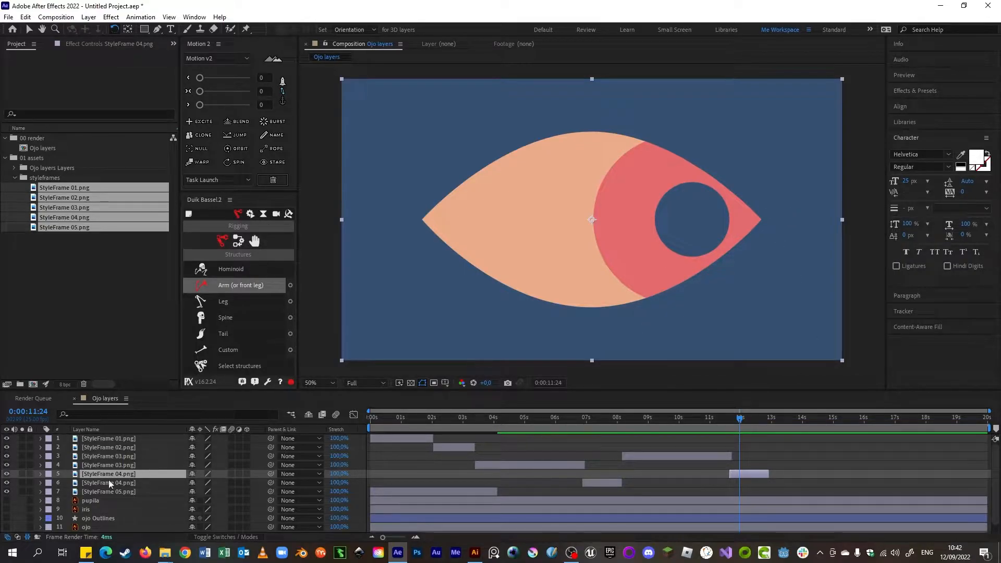
left_click(748, 475)
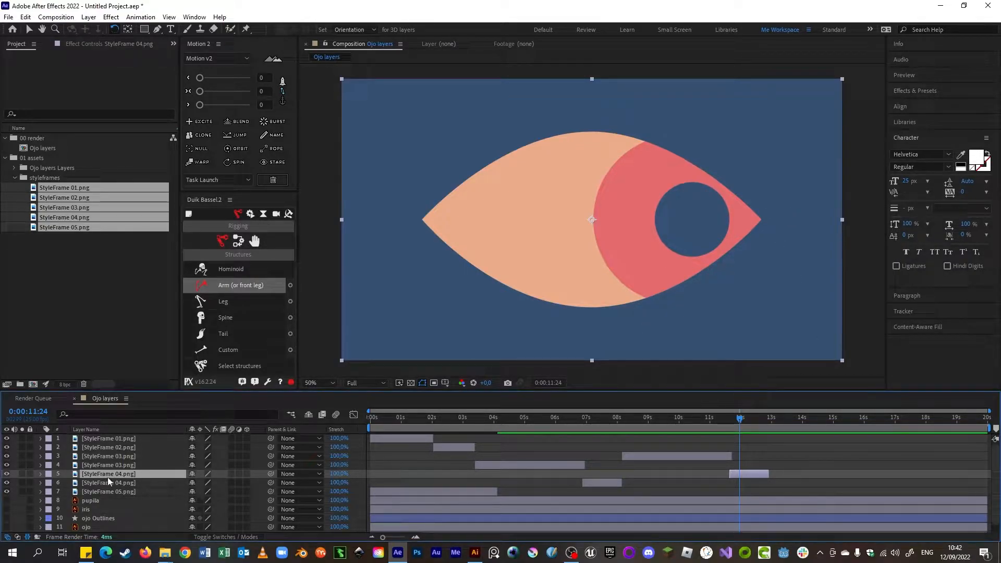
key("s")
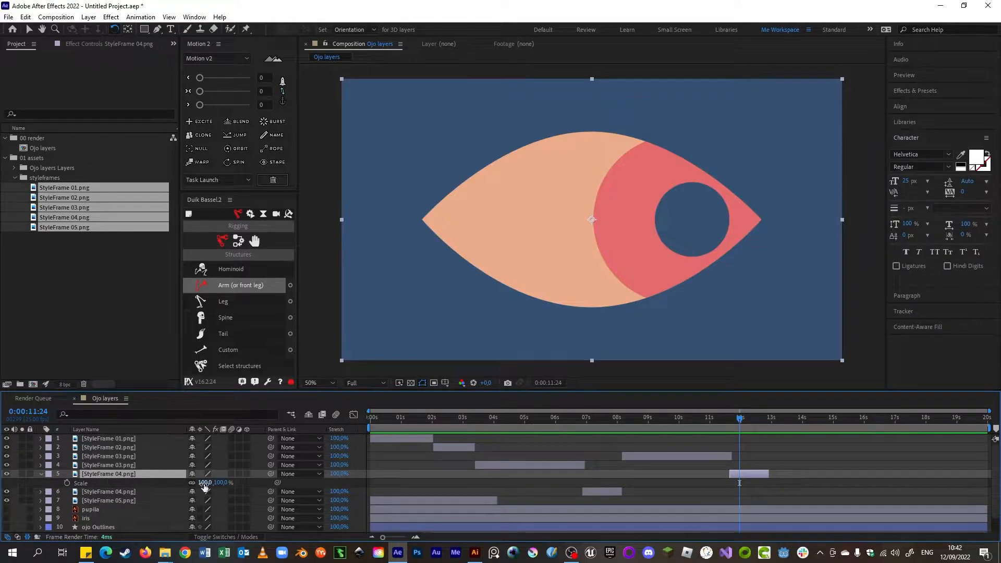
left_click(187, 482)
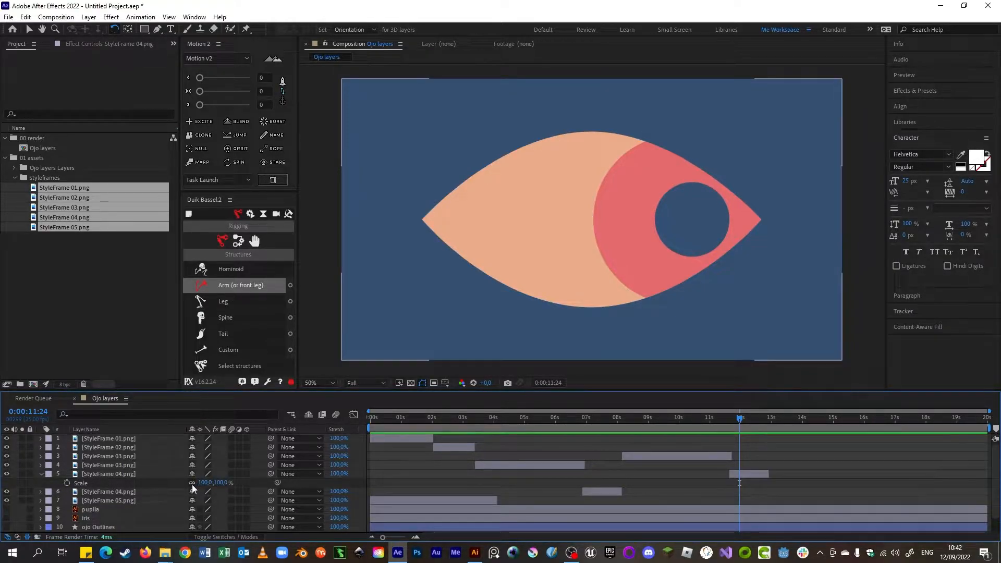
left_click(192, 483)
left_click(204, 483)
key("Left")
key("BackSpace")
key("Return")
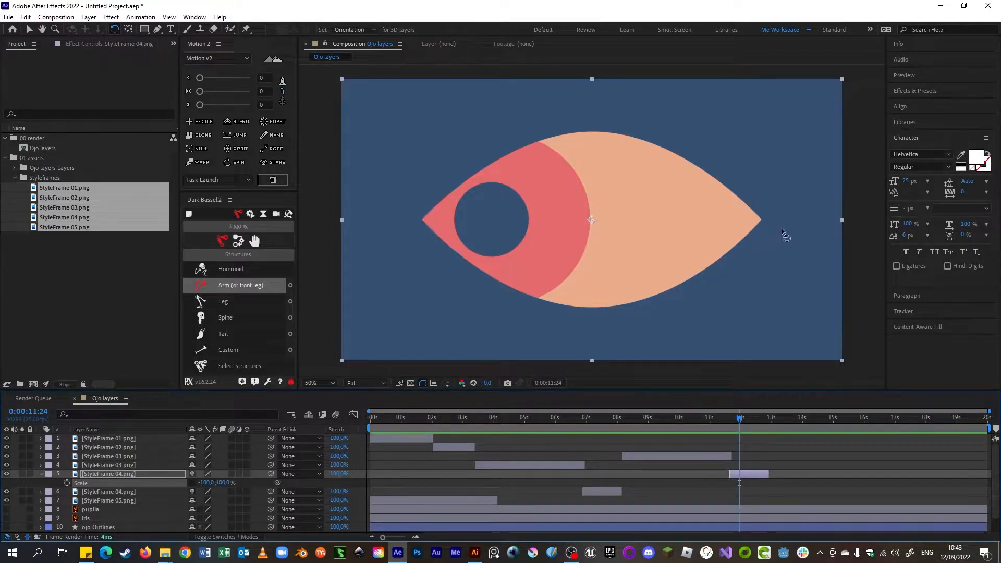
left_click(29, 30)
Duplicate the second StyleFrame 03 and place the new copy after the flipped StyleFrame 04, at about 12.8 seconds.
left_click_drag(739, 420, 758, 422)
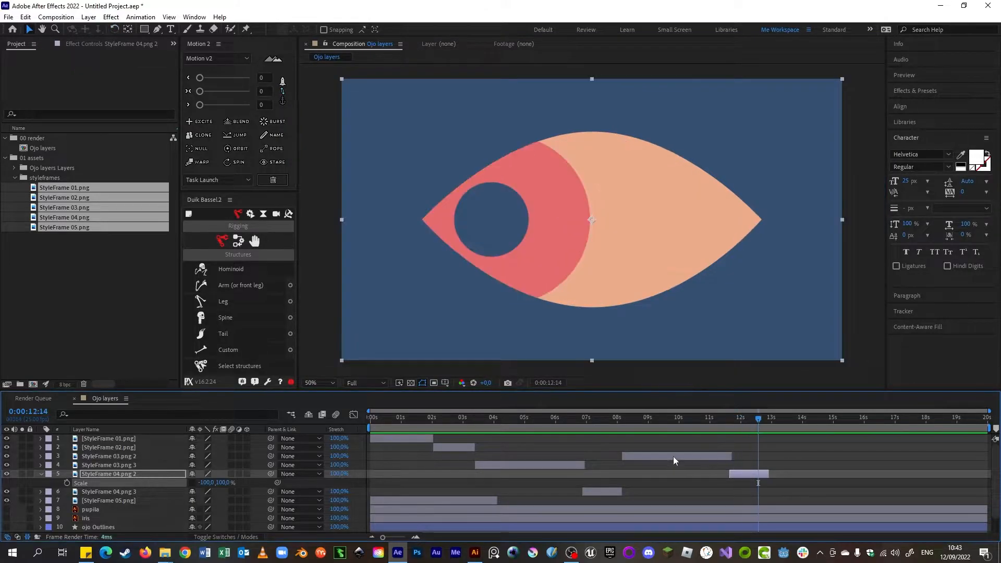
left_click(672, 459)
key("ctrl+d")
left_click_drag(670, 462, 813, 465)
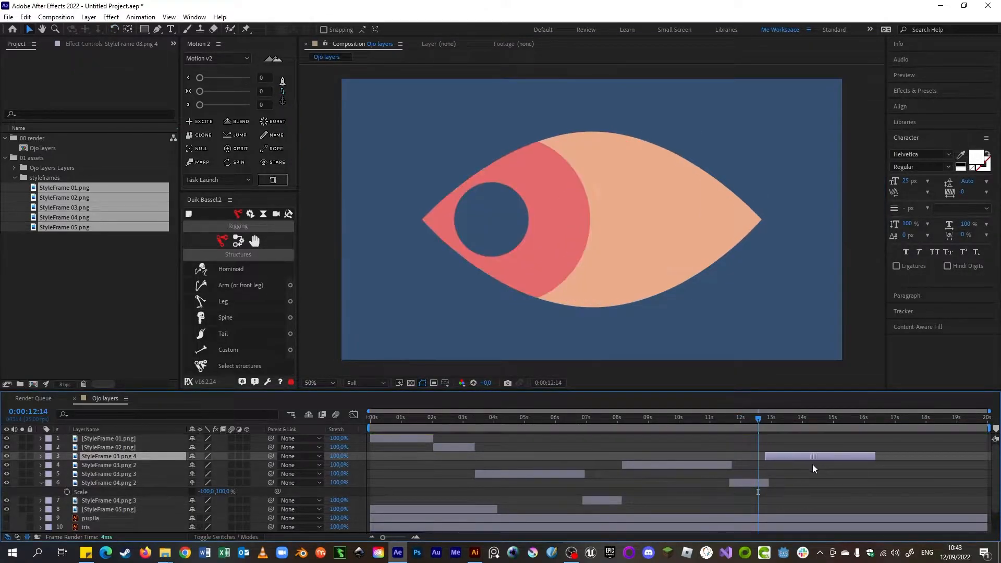
Move StyleFrame 05 to start at about 16.2 seconds, split it at about 0:00:18:03, and delete the remainder.
left_click_drag(422, 511, 923, 512)
key("space")
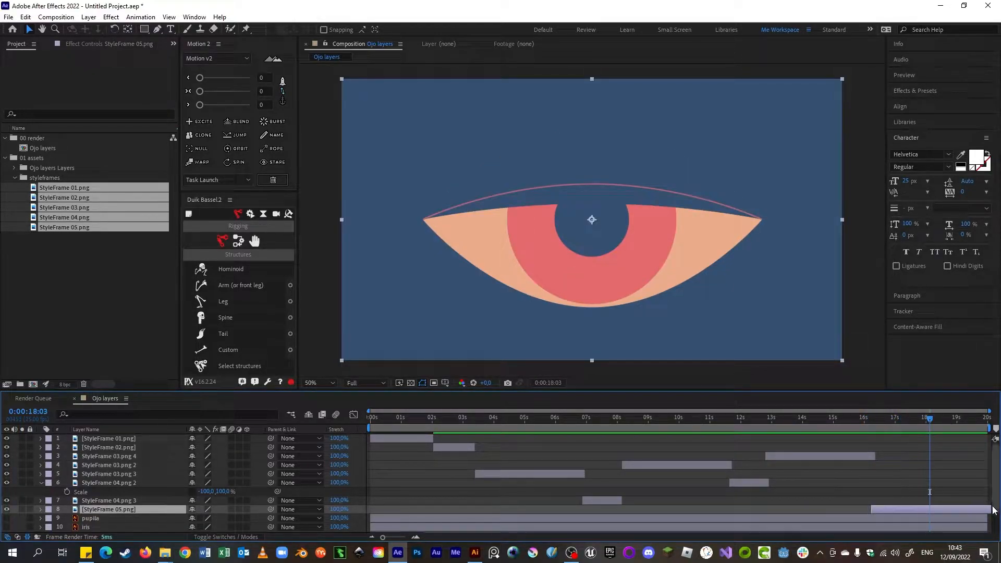
key("ctrl+shift+d")
key("Delete")
Make the background Layer 1 visible, extend StyleFrame 05 to end at about 19 seconds, and preview from the start.
left_click_drag(911, 423, 932, 425)
scroll(907, 507, "down", 1)
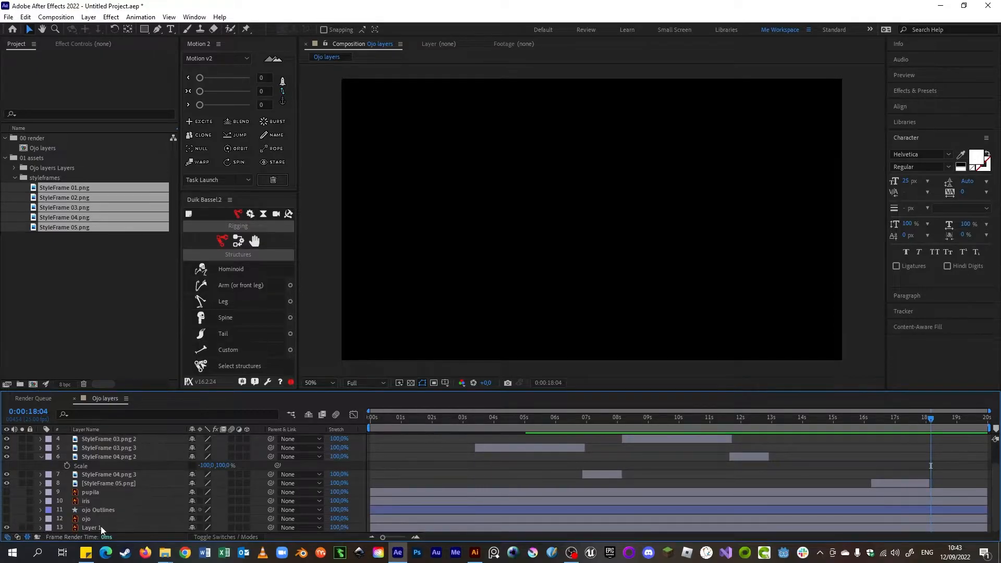
mouse_move(931, 422)
left_mouse_down()
mouse_move(955, 423)
mouse_move(937, 434)
left_mouse_up()
left_click_drag(930, 483, 962, 482)
left_click_drag(950, 421, 476, 444)
key("space")
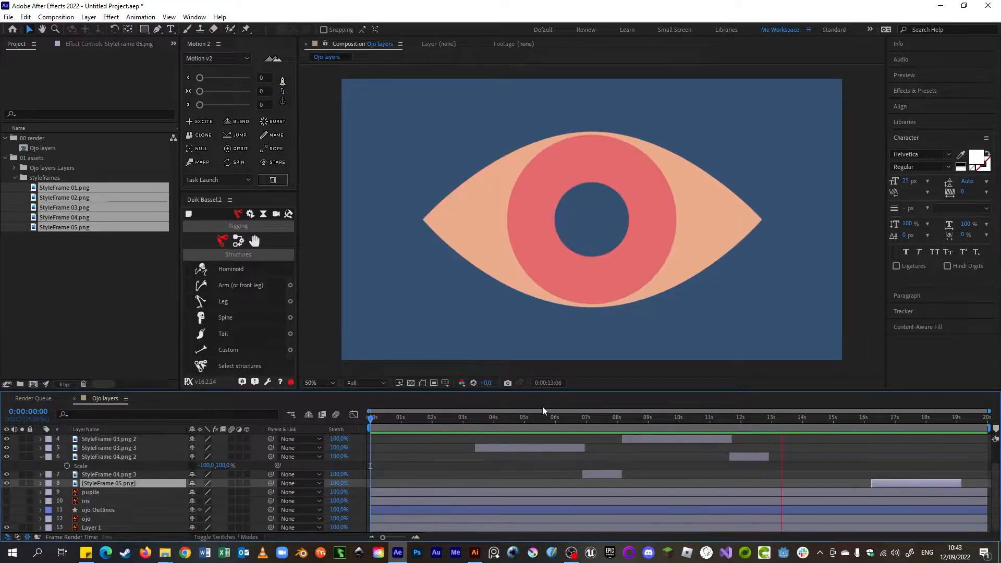
Shorten the first StyleFrame 03 to about 5 seconds and tighten the next three style frames behind it, ending at about 7.2 seconds.
key("space")
left_click_drag(603, 424, 555, 425)
left_click_drag(583, 475, 530, 476)
left_click_drag(568, 475, 543, 474)
left_click_drag(659, 440, 527, 448)
left_click_drag(749, 457, 626, 457)
left_click_drag(655, 439, 595, 458)
Fit the last StyleFrame 03 from about 7.2 to 9.1 seconds and StyleFrame 05 from there to about 10.6 seconds, then preview.
left_click_drag(904, 484, 694, 489)
scroll(751, 472, "up", 3)
left_click_drag(790, 459, 617, 459)
left_click_drag(677, 511, 690, 510)
left_click_drag(703, 457, 653, 457)
left_click_drag(690, 510, 668, 510)
left_click_drag(741, 510, 700, 511)
left_click_drag(610, 421, 381, 429)
key("space")
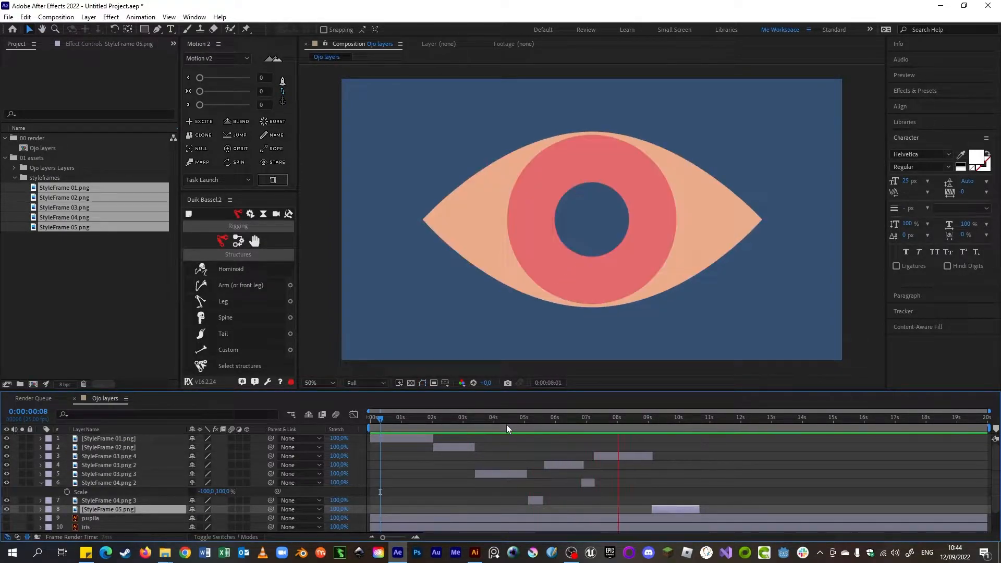
Extend the first StyleFrame 04 to about 5.9 seconds, shorten the second StyleFrame 03, and start the flipped StyleFrame 04 at about 6.4 seconds.
key("space")
left_click_drag(596, 422, 561, 428)
left_click_drag(545, 465, 555, 465)
left_click_drag(543, 500, 552, 500)
left_click_drag(555, 465, 568, 483)
left_click(527, 422)
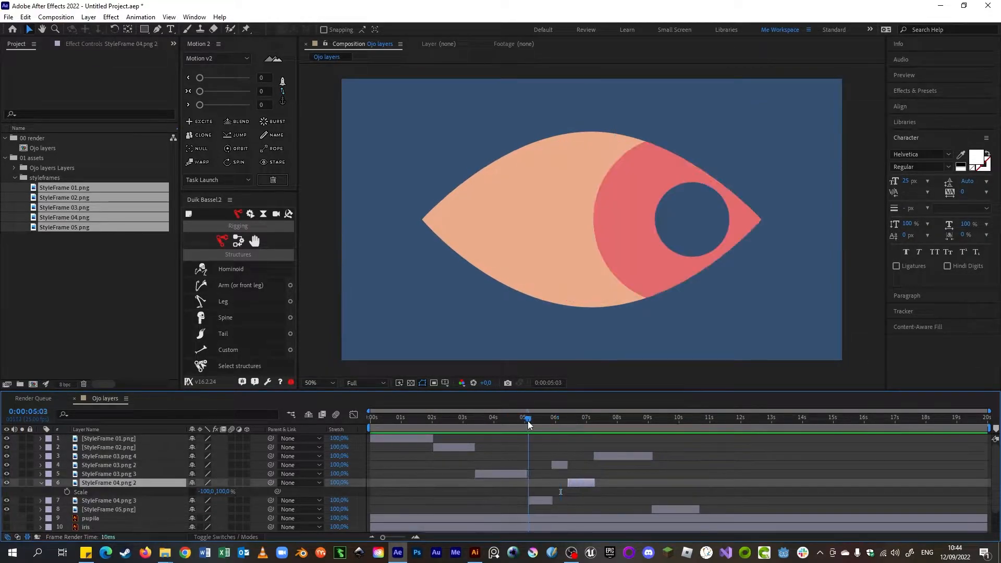
Pull the start of the first StyleFrame 04 against the end of the first StyleFrame 03 near 5 seconds and preview.
left_click_drag(528, 425, 524, 426)
double_click(530, 502)
left_click(368, 45)
left_click_drag(529, 504, 526, 504)
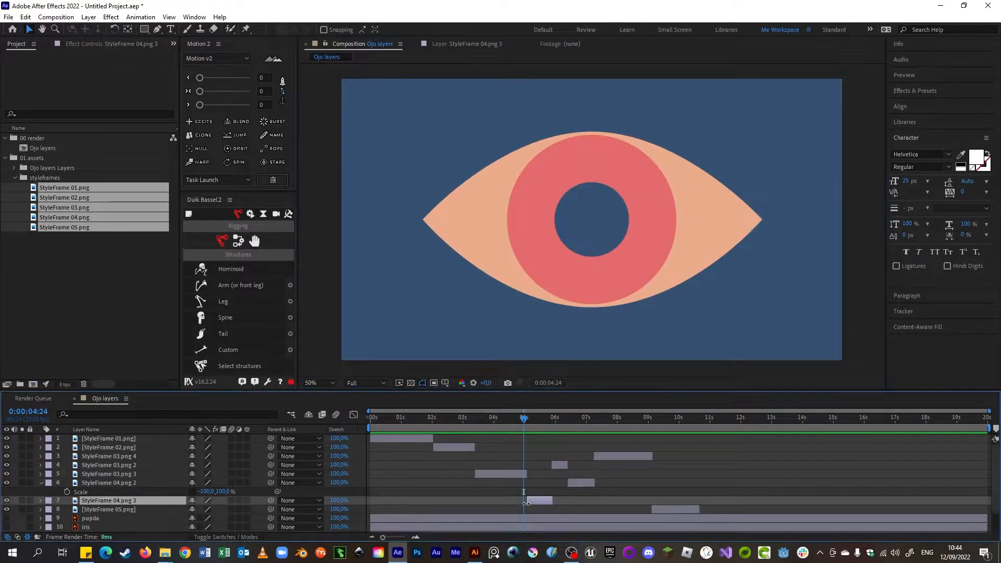
left_click_drag(506, 416, 394, 417)
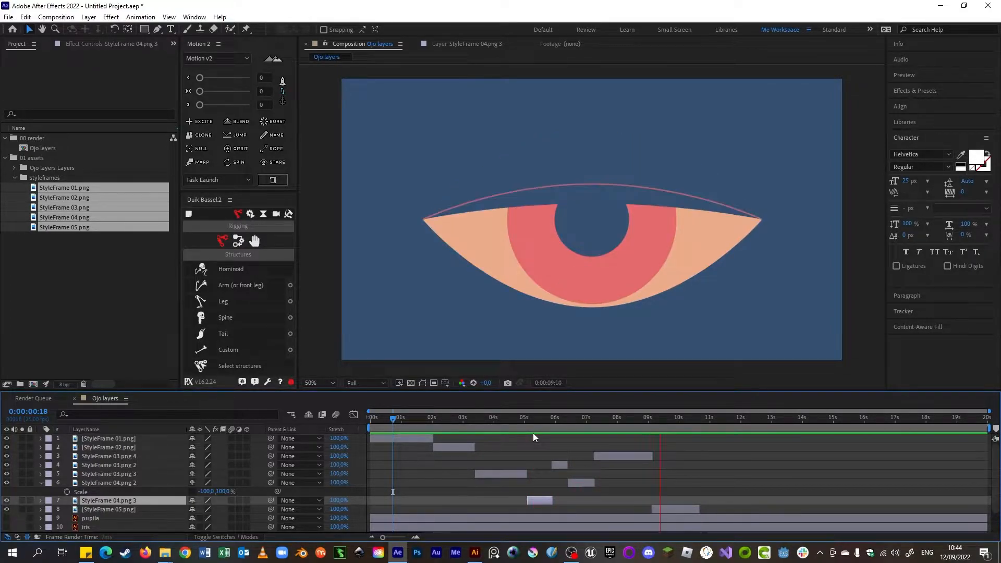
Shorten StyleFrame 05 to end at about 0:00:09:20, trim the composition to a work area ending at about 10 seconds, and preview it.
left_click_drag(700, 509, 674, 514)
left_click_drag(662, 427, 680, 425)
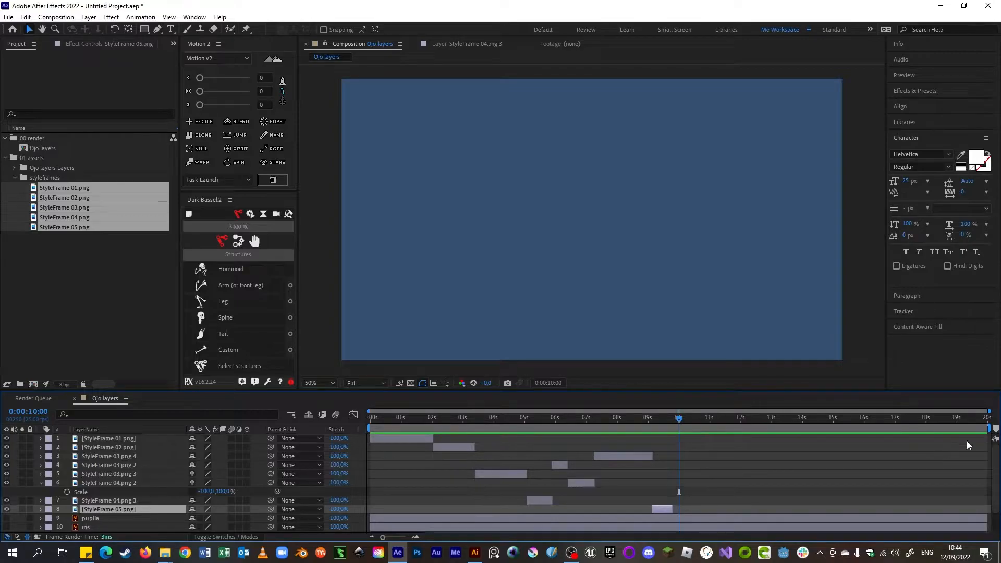
left_click_drag(990, 429, 693, 435)
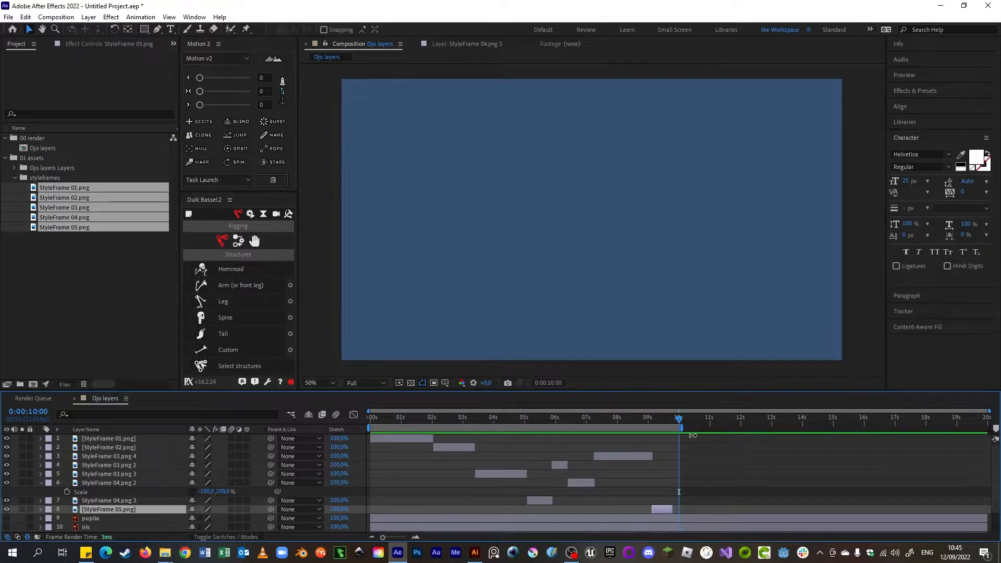
right_click(620, 427)
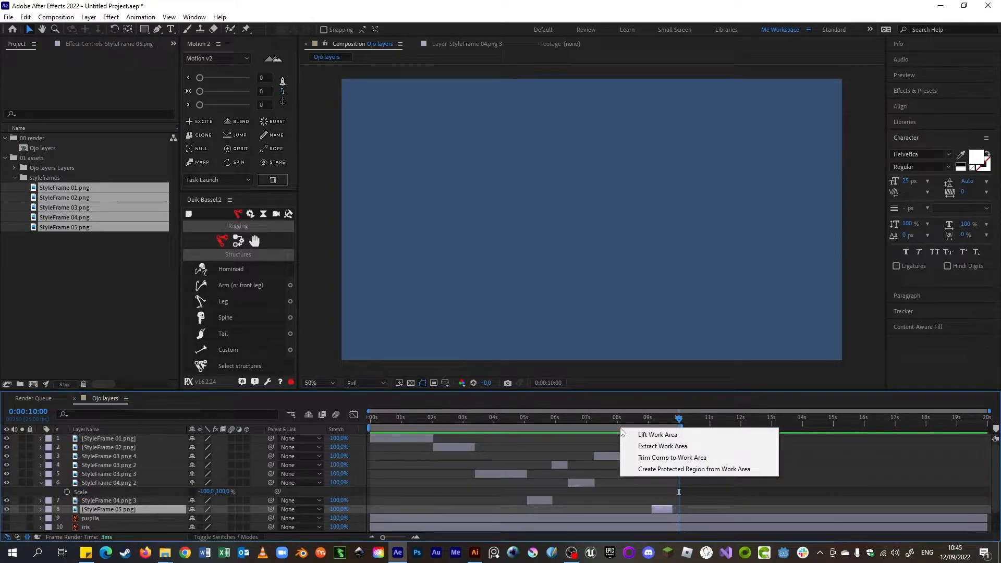
left_click(668, 461)
left_click_drag(969, 418, 371, 431)
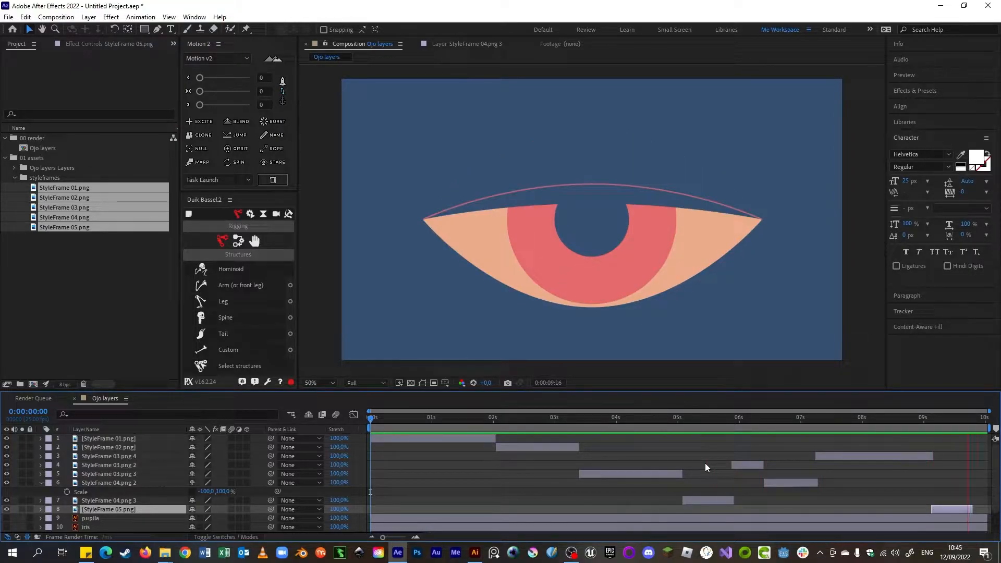
key("space")
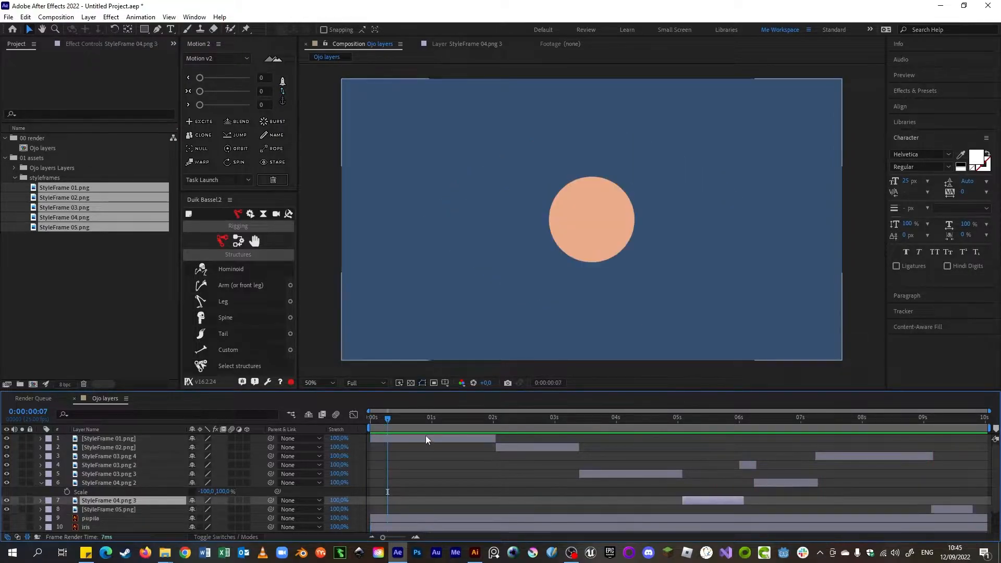
Pre-compose all eight StyleFrame layers into a new composition named Animatic, moving all attributes into it.
left_click(426, 438)
left_click(40, 483)
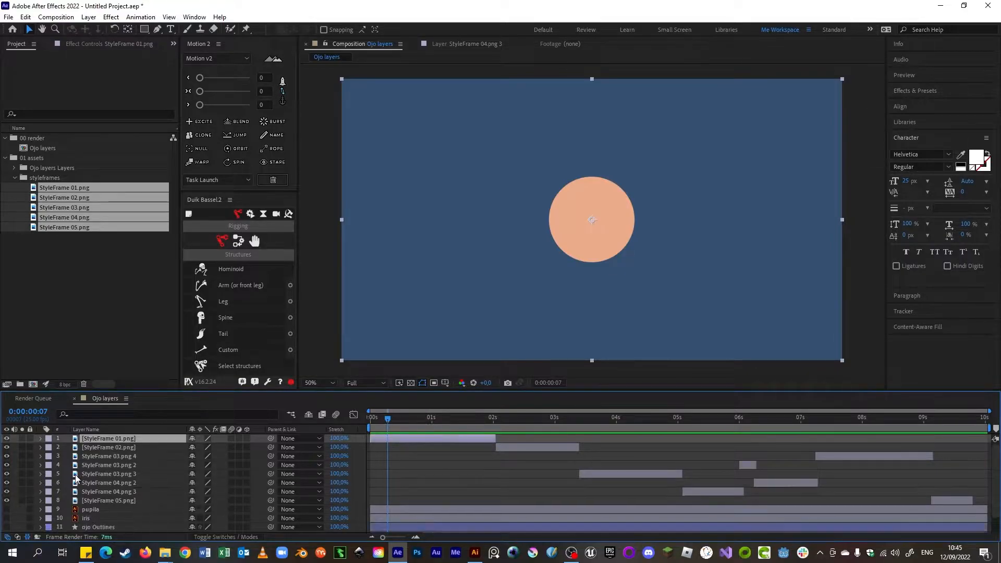
left_click(118, 499, "shift")
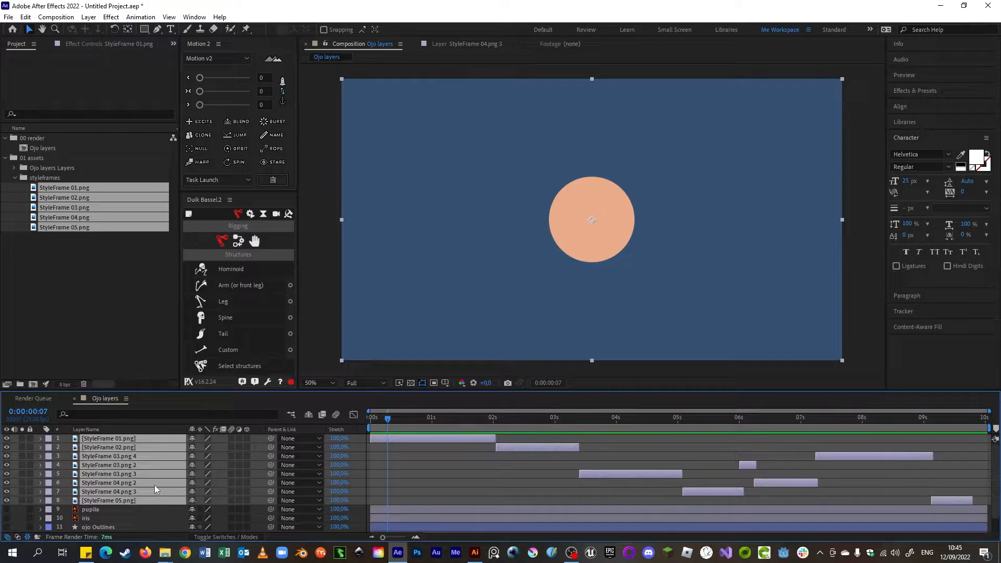
left_click(359, 441)
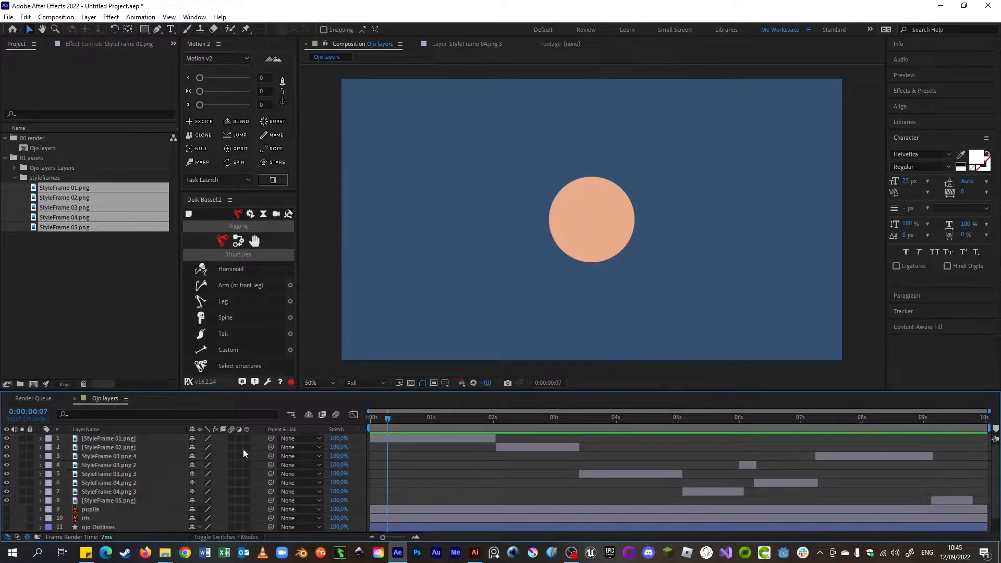
left_click(135, 439)
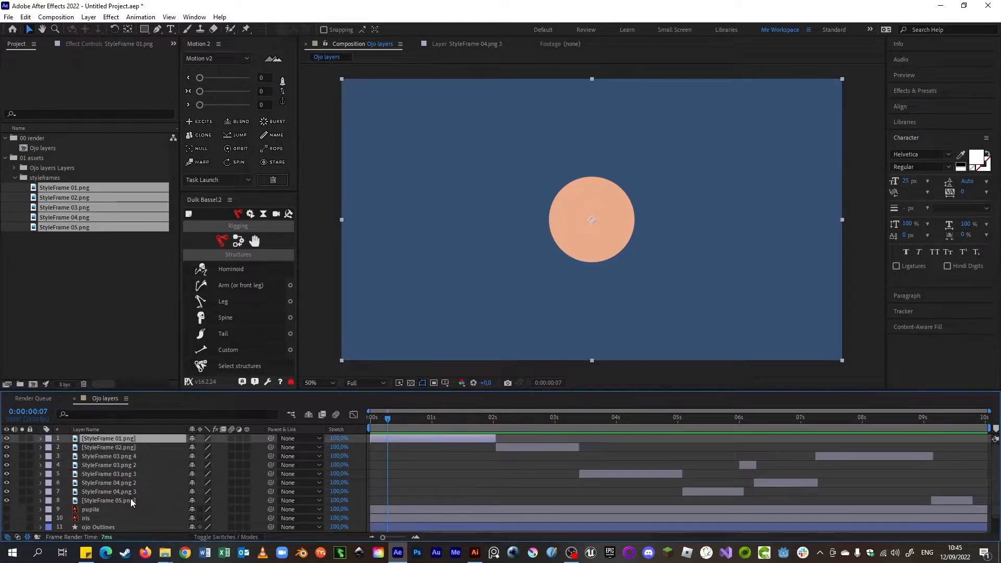
left_click(130, 498, "shift")
left_click(440, 451)
left_click(441, 439)
left_click(936, 499, "shift")
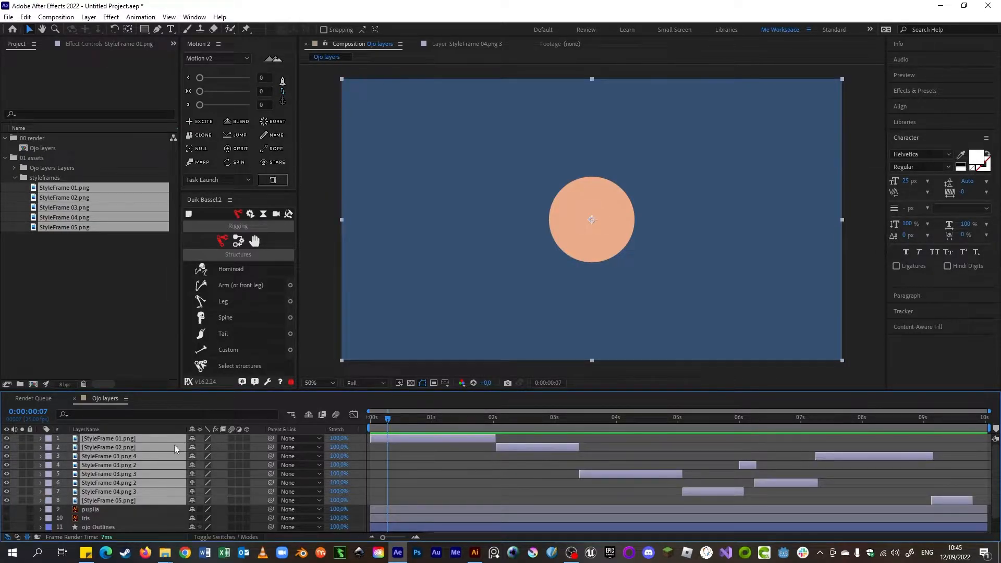
right_click(417, 439)
left_click(468, 372)
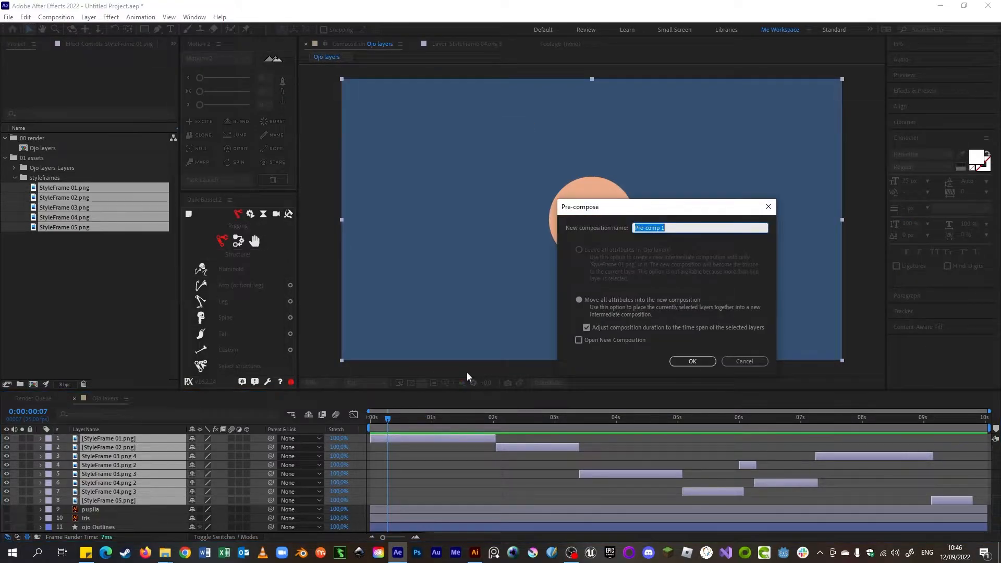
type("Animatic")
left_click(691, 362)
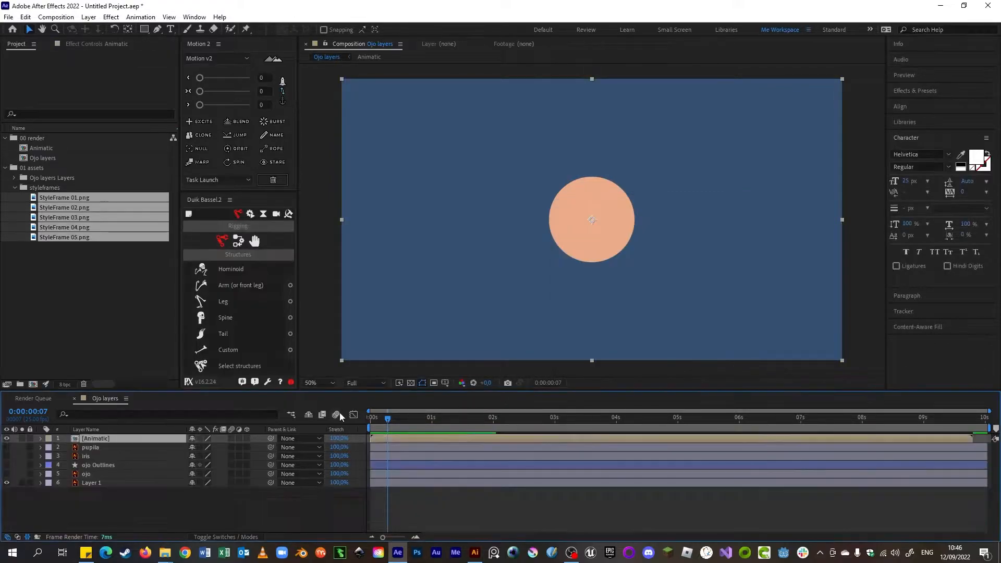
Create a precomps folder inside 01 assets and move the Animatic composition into it.
left_click(44, 148)
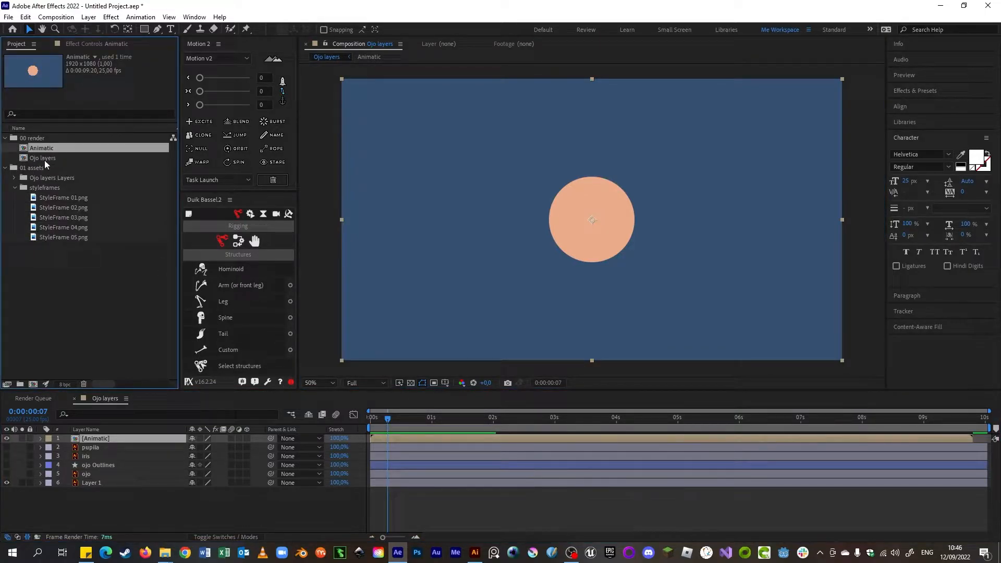
left_click_drag(49, 149, 39, 159)
left_click(40, 159)
left_click(20, 384)
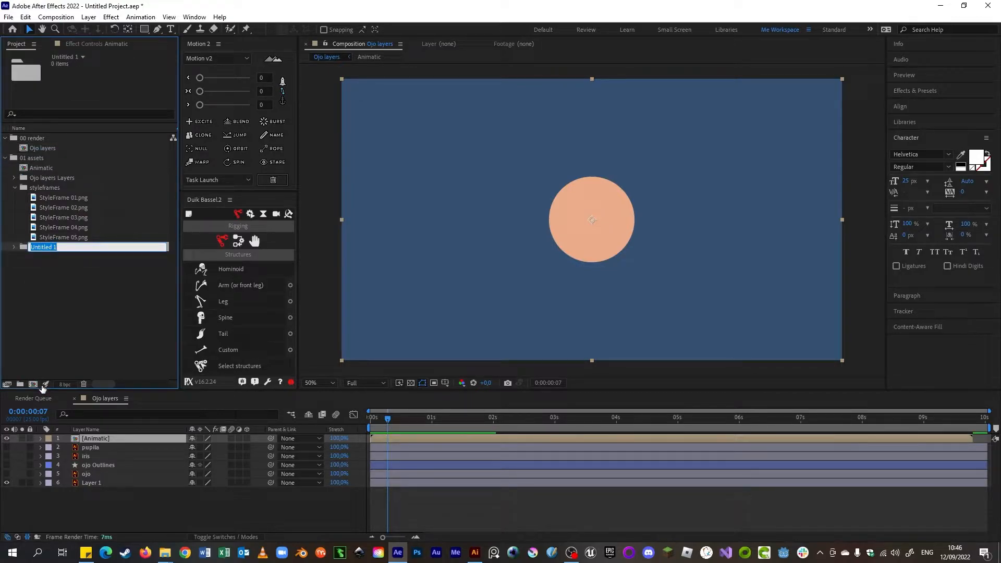
type("precom")
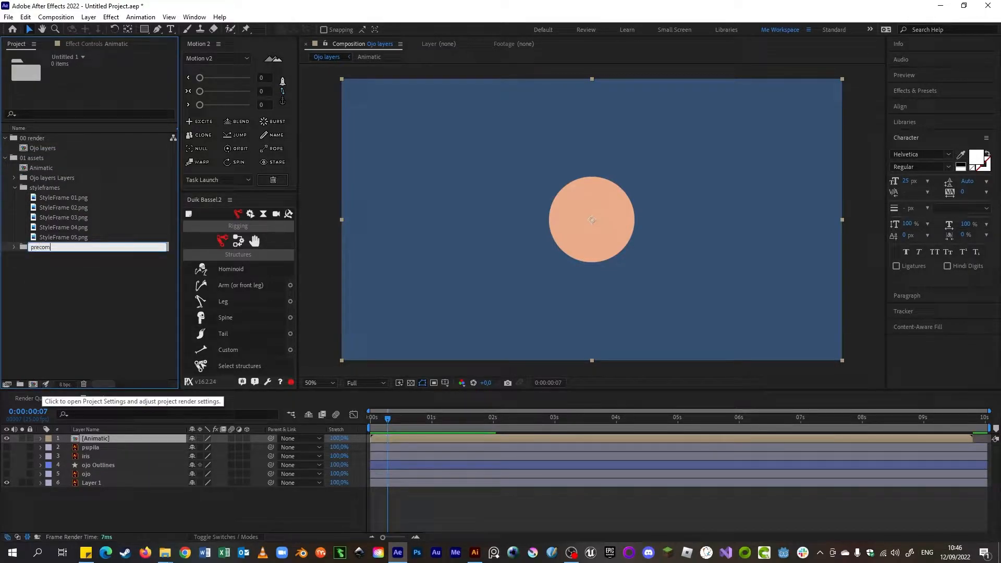
type("ps")
key("Return")
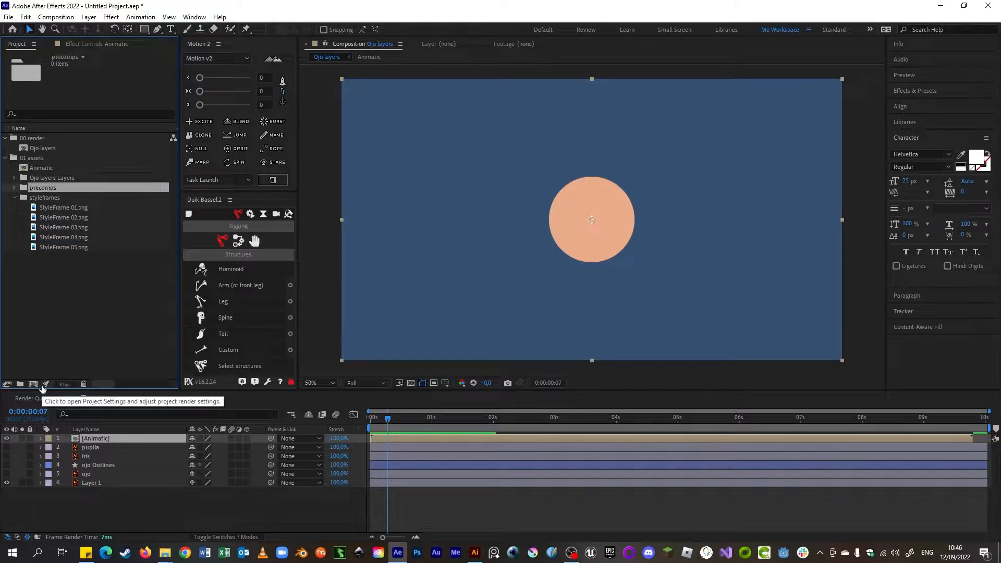
left_click_drag(48, 171, 46, 179)
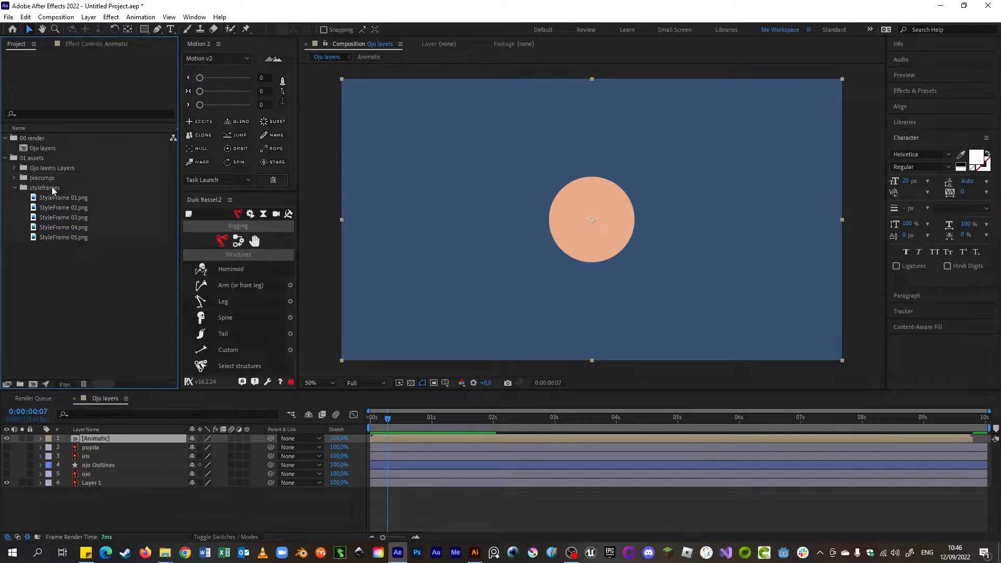
Move the Animatic layer to the bottom of the Ojo layers composition and hide Layer 1 above it.
left_click(14, 178)
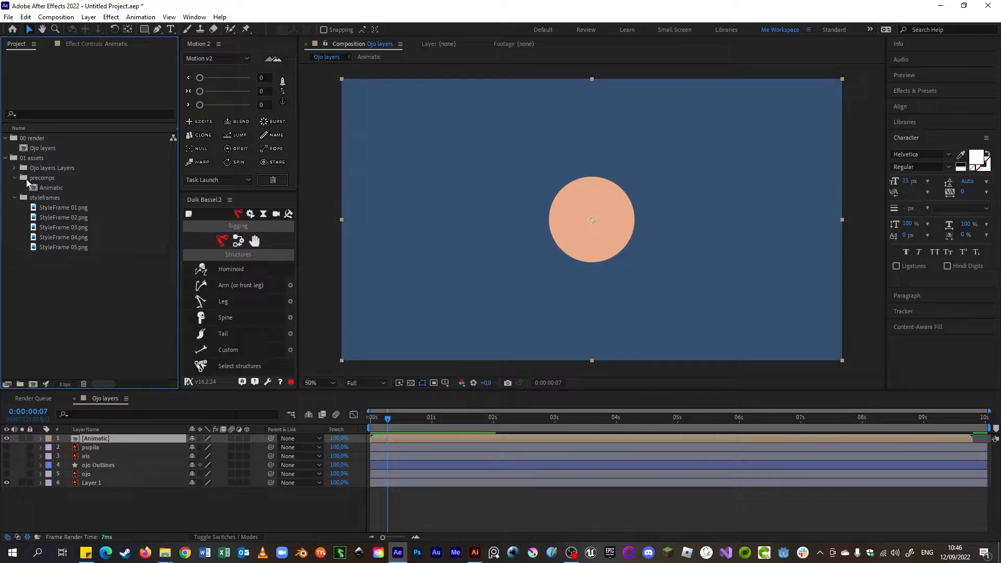
left_click(49, 187)
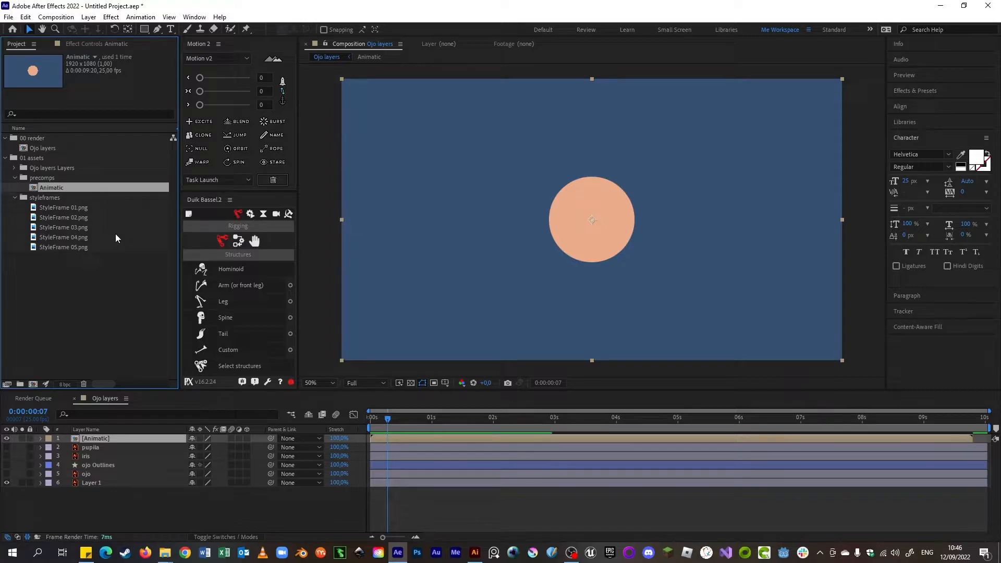
key("space")
mouse_move(387, 422)
left_mouse_down()
mouse_move(921, 470)
mouse_move(394, 457)
mouse_move(409, 424)
mouse_move(756, 436)
mouse_move(909, 450)
mouse_move(381, 437)
left_mouse_up()
left_click_drag(144, 439, 98, 492)
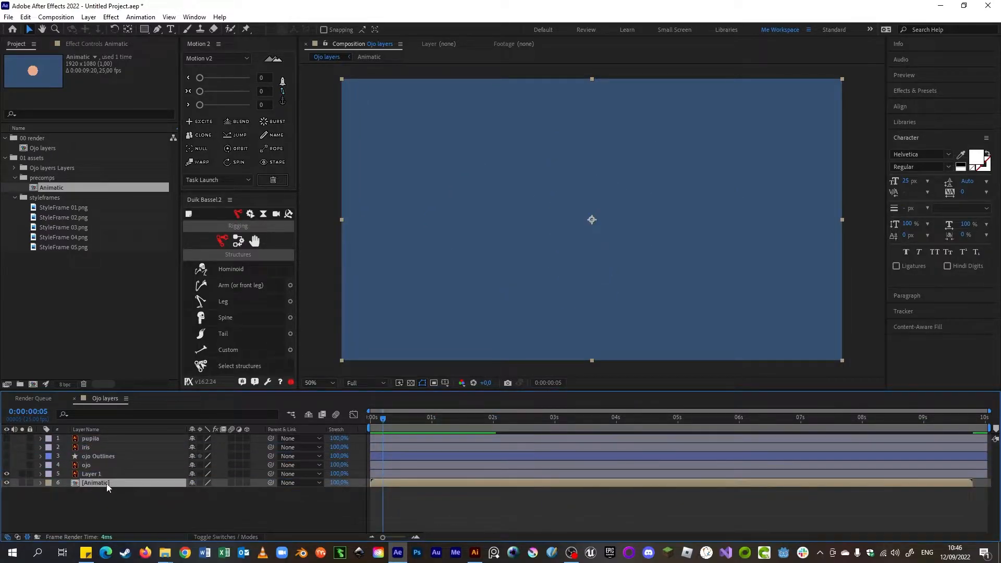
left_click(8, 474)
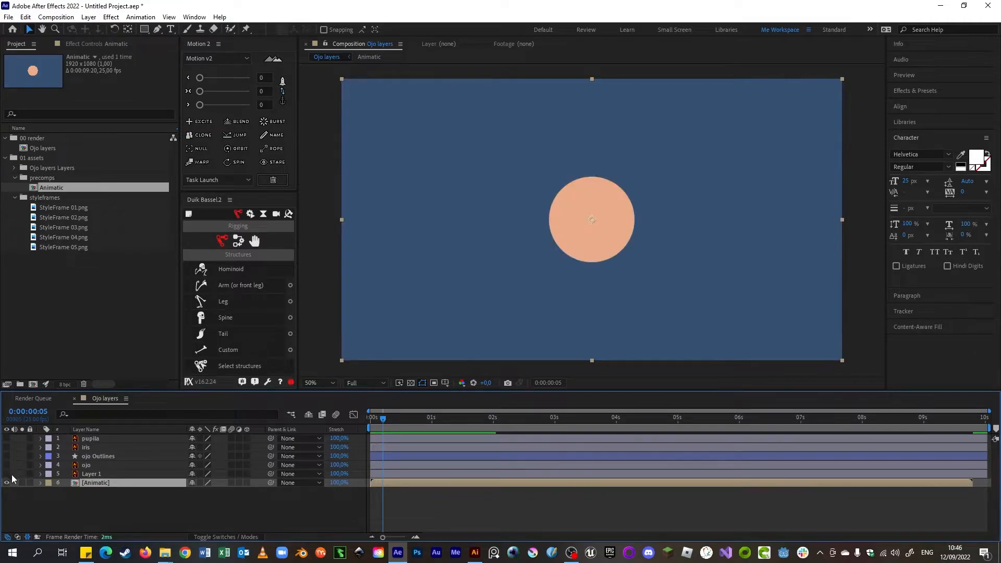
Set the Animatic layer's opacity to 50% and scrub the timeline to check the dimmed reference.
left_click_drag(378, 421, 422, 437)
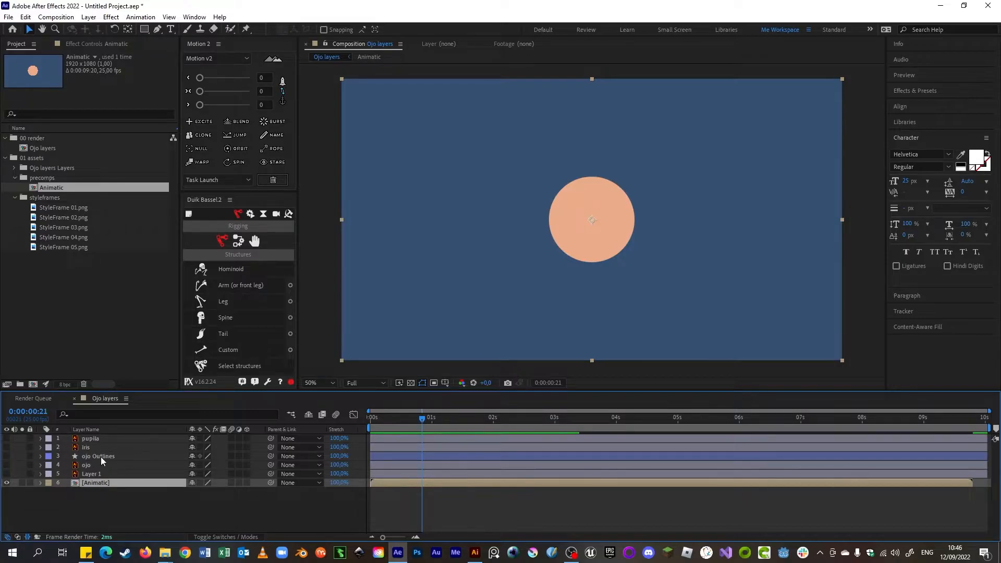
left_click_drag(427, 427, 580, 463)
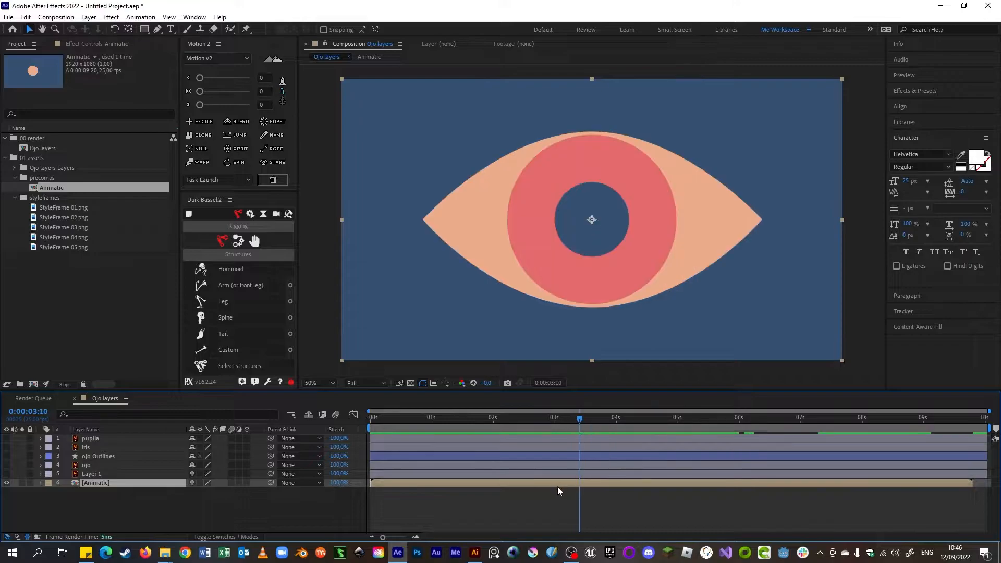
key("t")
left_click_drag(195, 491, 185, 493)
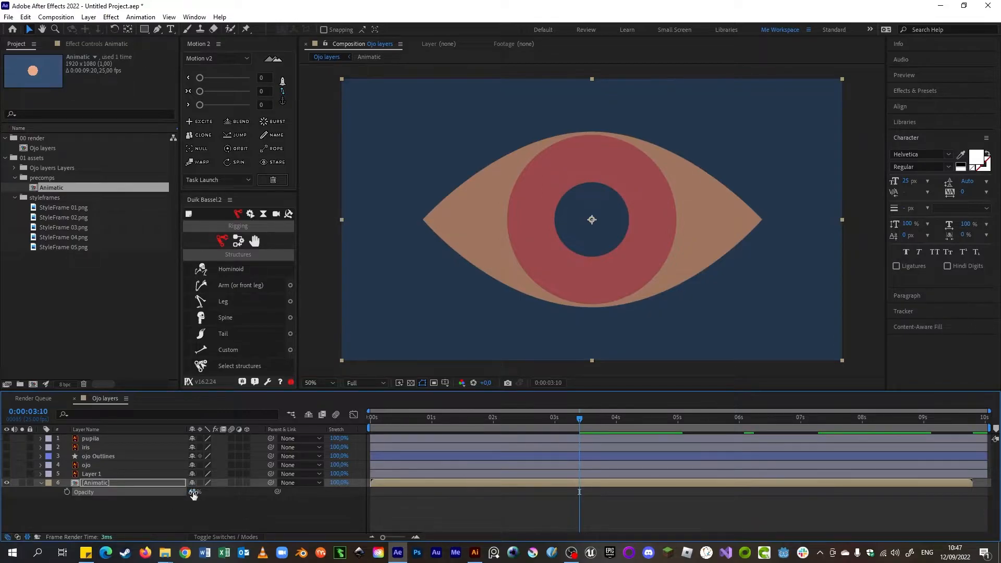
left_click(193, 493)
type("50")
key("Return")
left_click_drag(568, 418, 413, 444)
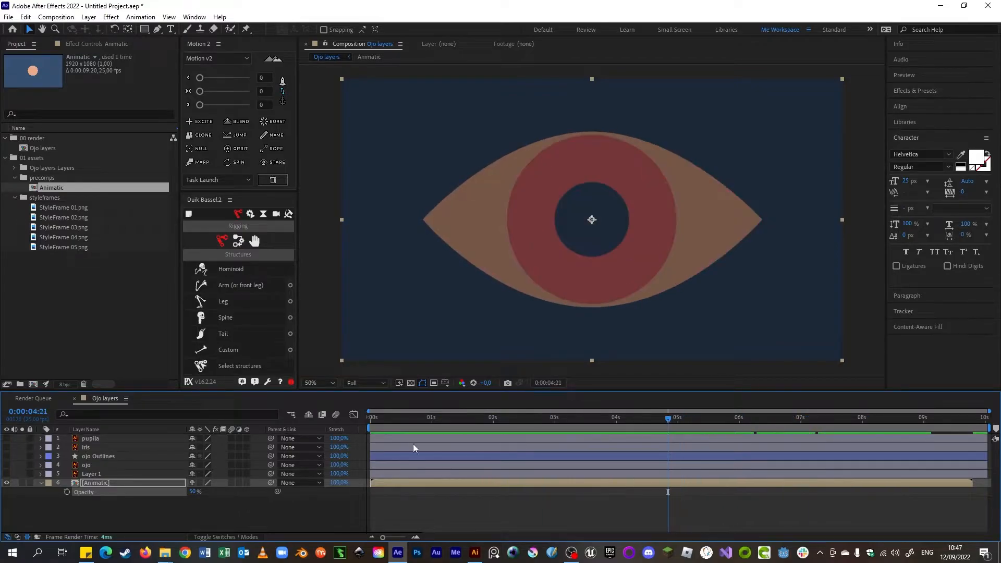
Compare the pupila, iris, ojo Outlines and Layer 1 artwork with the dimmed animatic by temporarily showing them and scrubbing.
left_click(7, 438)
left_click(6, 438)
left_click(7, 439)
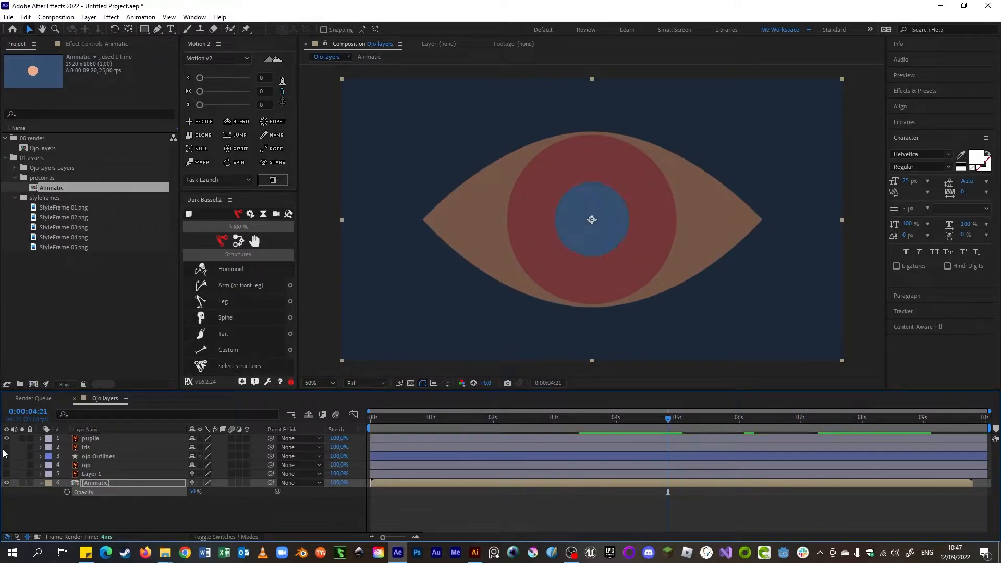
left_click(7, 448)
left_click(7, 473)
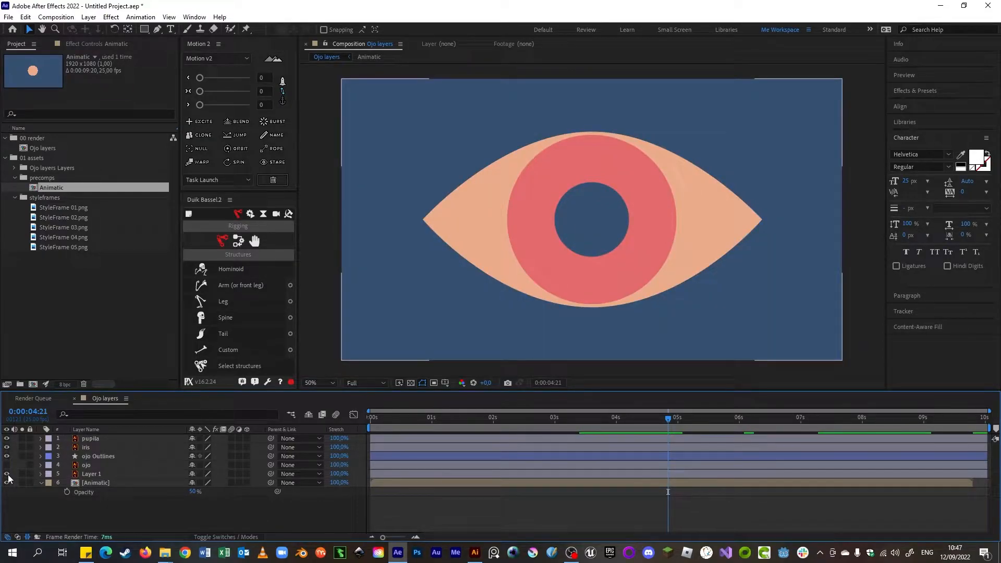
left_click(7, 473)
left_click(422, 420)
left_click_drag(416, 423, 467, 427)
left_click_drag(7, 458, 7, 438)
left_click_drag(393, 421, 549, 458)
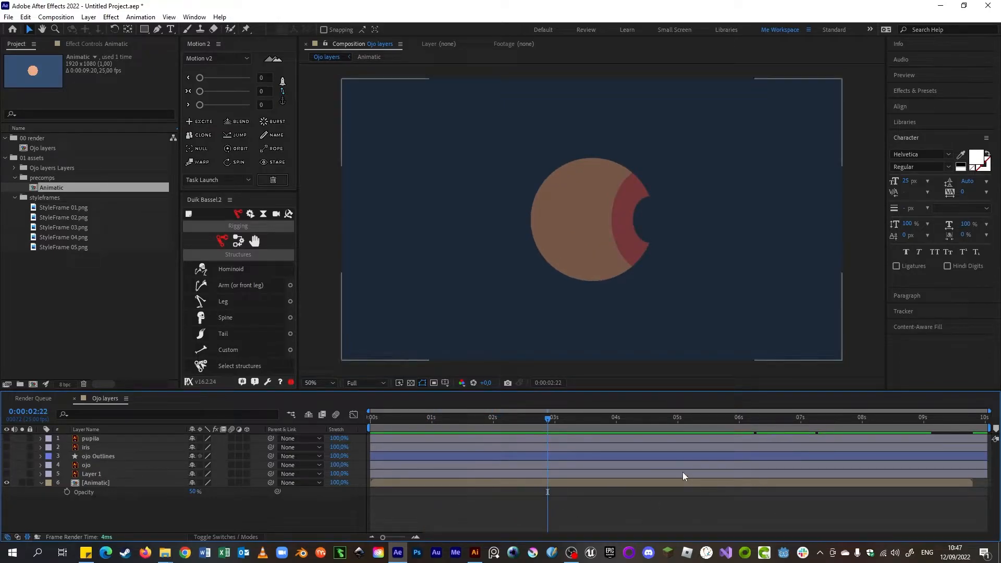
left_click_drag(548, 423, 363, 434)
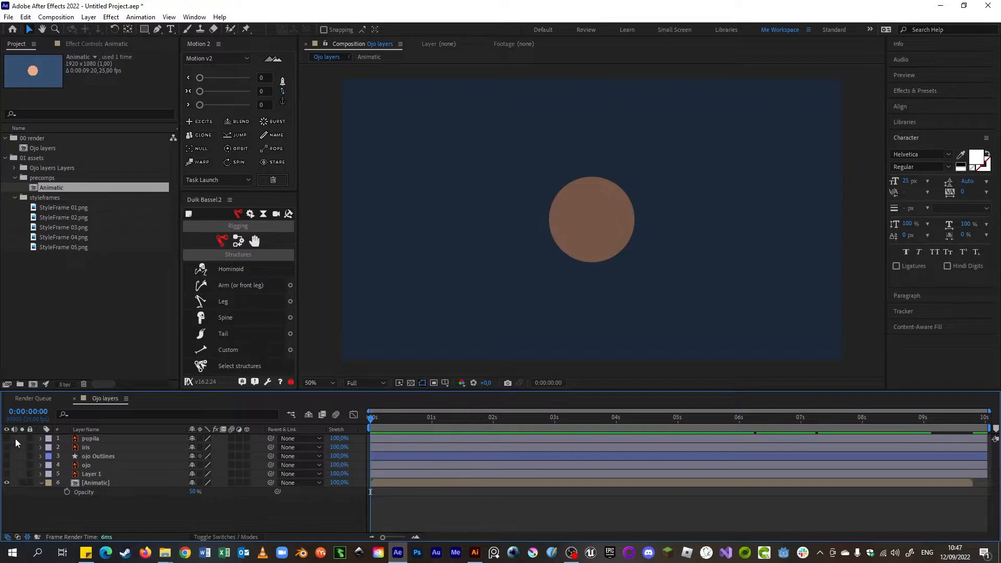
Check the combined pupila, iris and ojo Outlines layers against the animatic's opening frames, hiding them again.
left_click(7, 465)
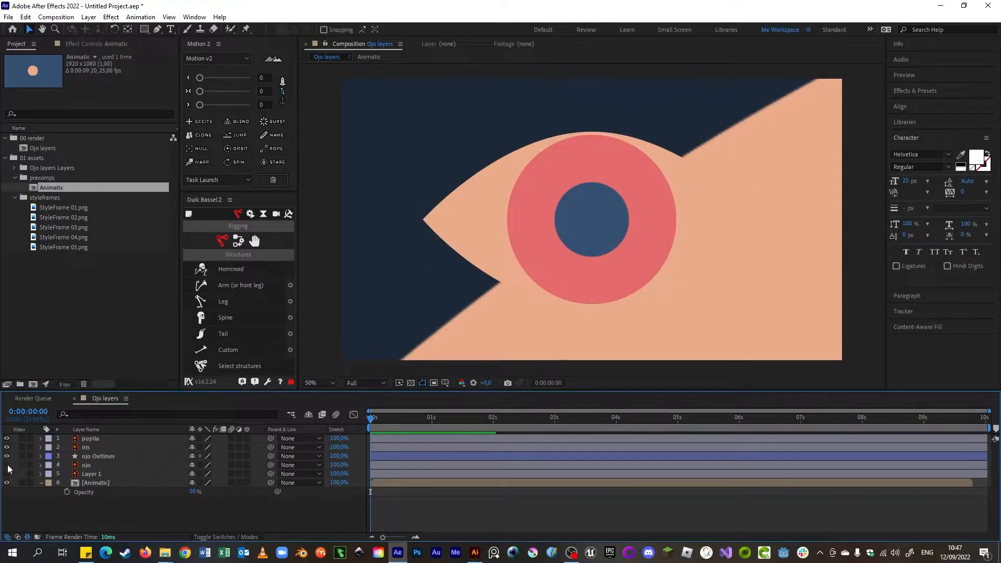
left_click(6, 465)
left_click(89, 456)
left_click(417, 420)
left_click_drag(428, 424, 370, 423)
left_click_drag(7, 456, 6, 439)
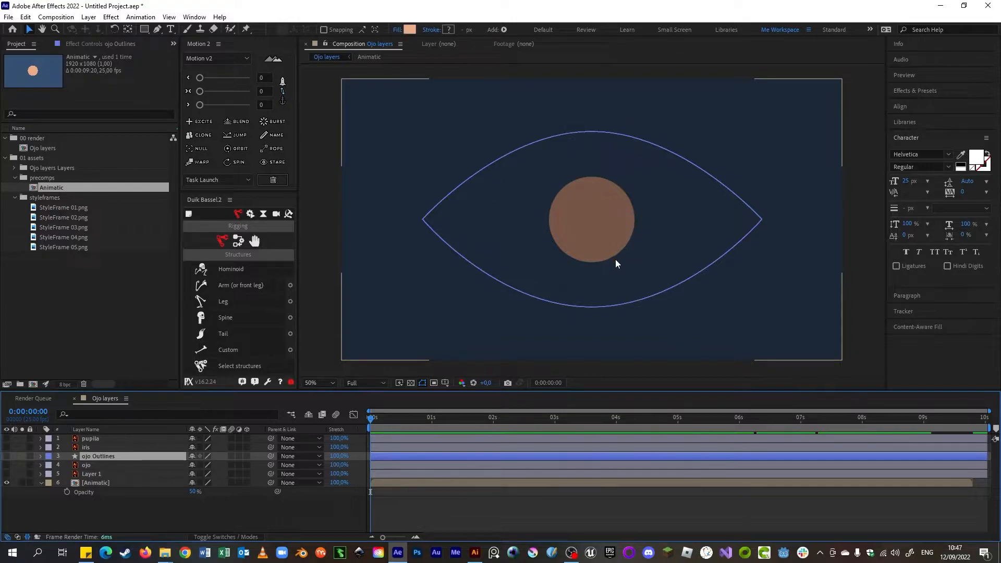
Inspect the pupila, iris and ojo Outlines layers individually against the circle in the animatic's first frame.
left_click(87, 465)
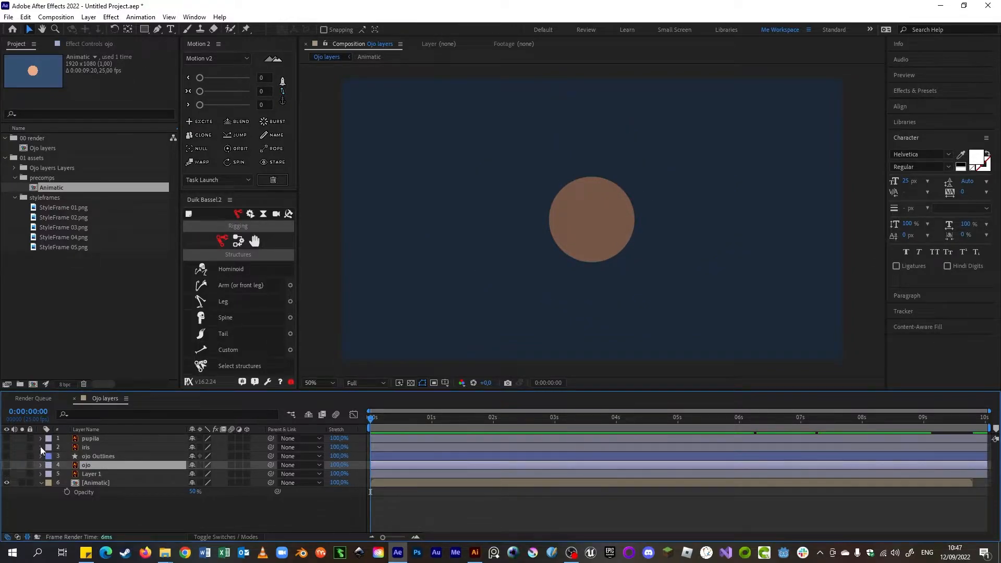
left_click(89, 438)
left_click(8, 439)
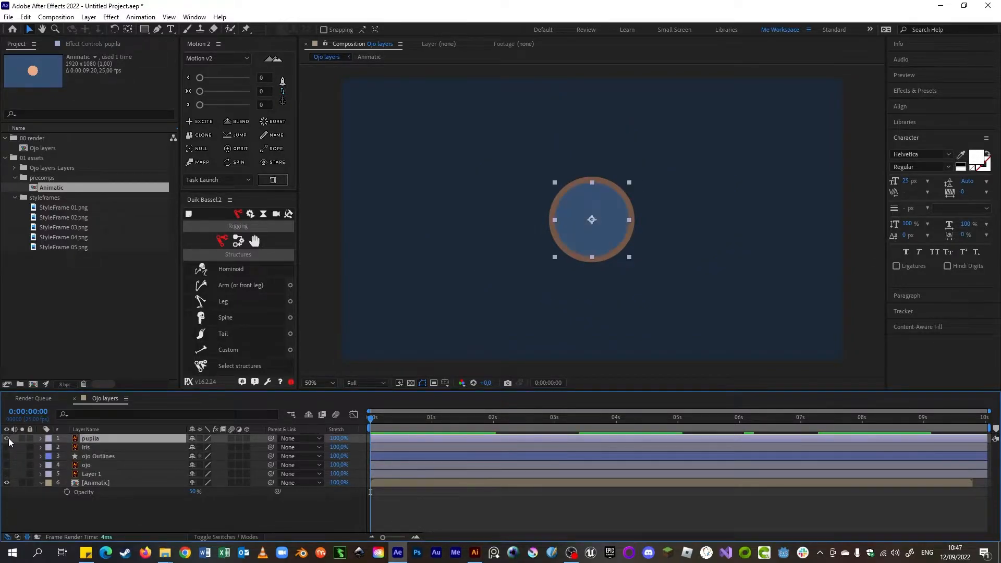
left_click(7, 438)
left_click(7, 448)
left_click(7, 448)
left_click(118, 447)
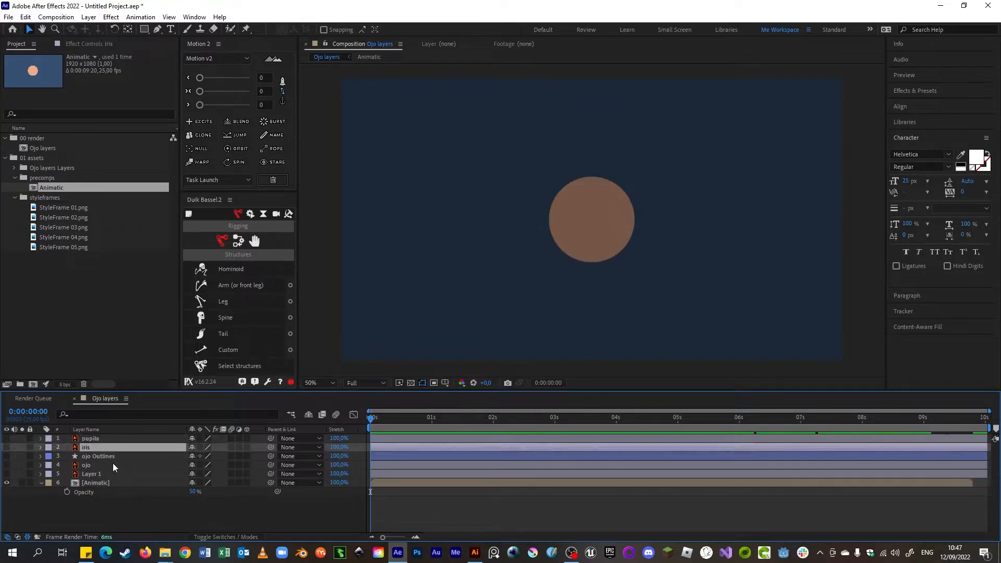
left_click(111, 458)
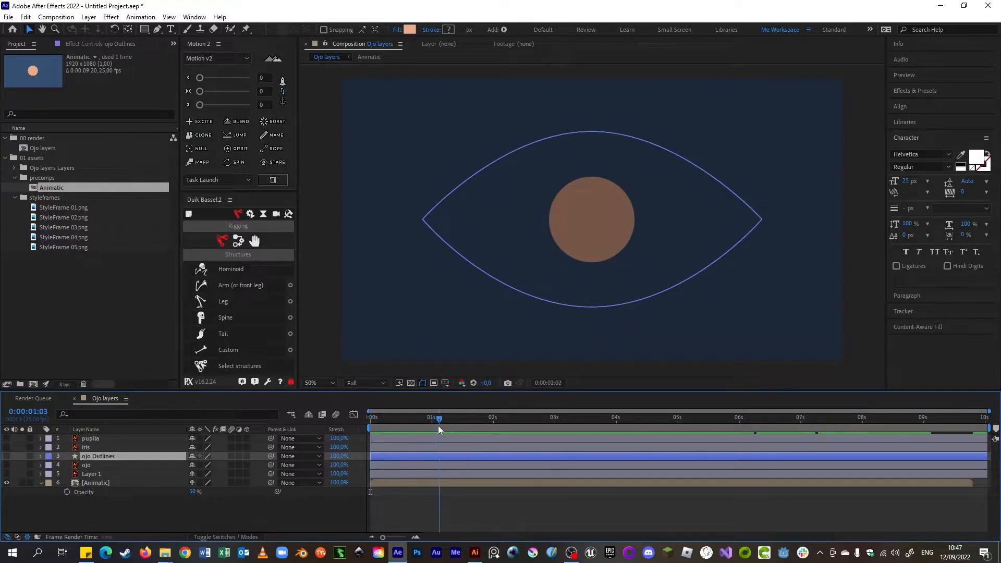
left_click(402, 517)
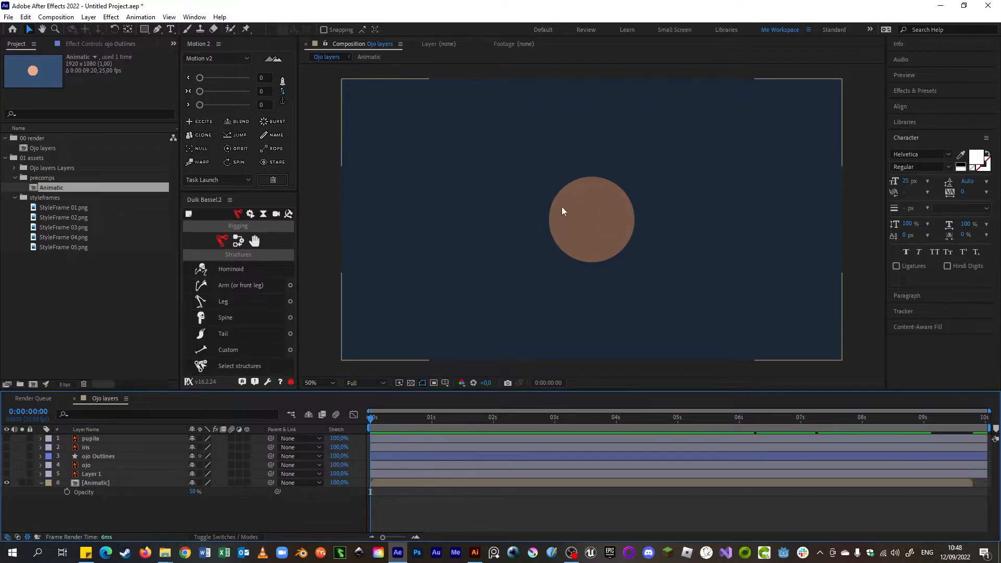
Show the ojo Outlines layer and trim its start to about 3.4 seconds, where the animatic's eye is fully open.
left_click_drag(385, 423, 604, 425)
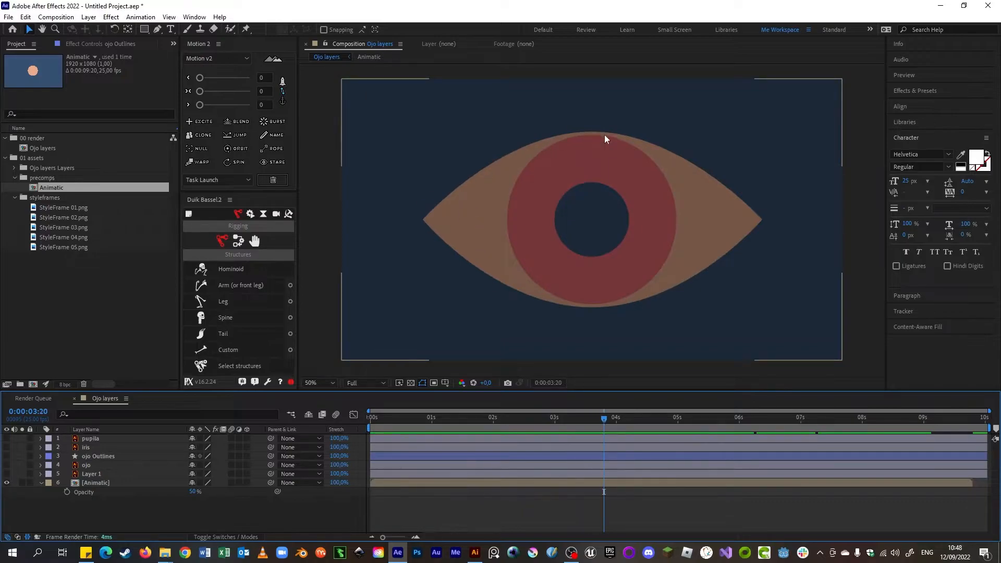
left_click_drag(498, 419, 597, 419)
left_click_drag(535, 418, 371, 420)
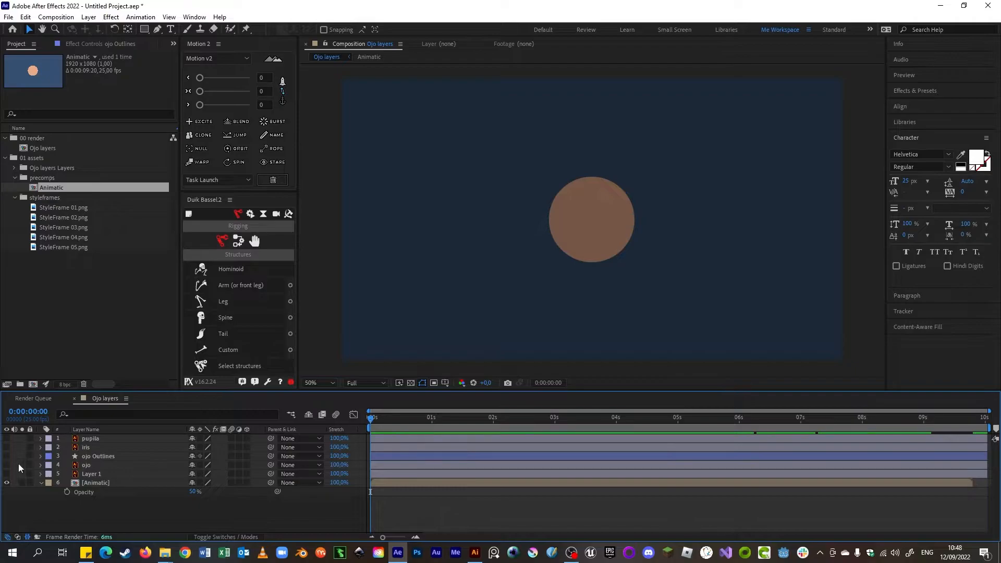
left_click(7, 456)
left_click(98, 455)
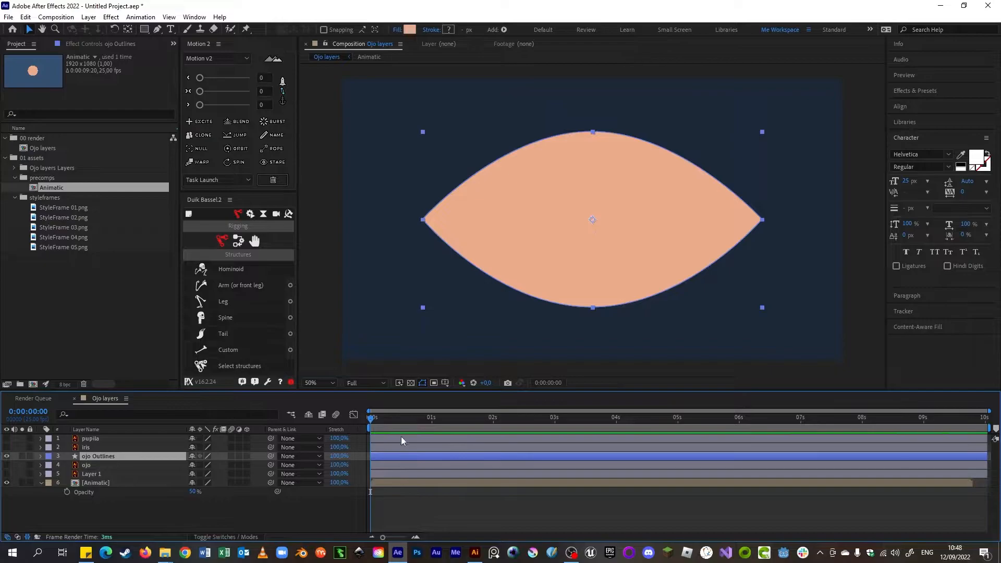
left_click_drag(372, 457, 605, 470)
left_click_drag(485, 420, 582, 428)
left_click_drag(605, 459, 582, 459)
left_click(576, 418)
left_click_drag(576, 418, 374, 458)
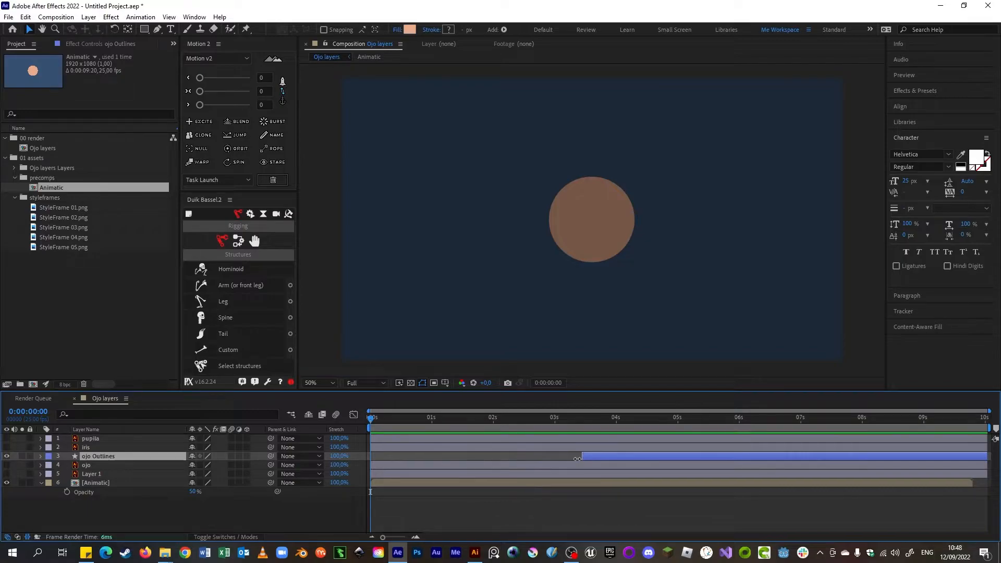
Choose the Ellipse tool and sample the eye shape's peach colour (EAAC8B) as the shape fill.
left_click(146, 29)
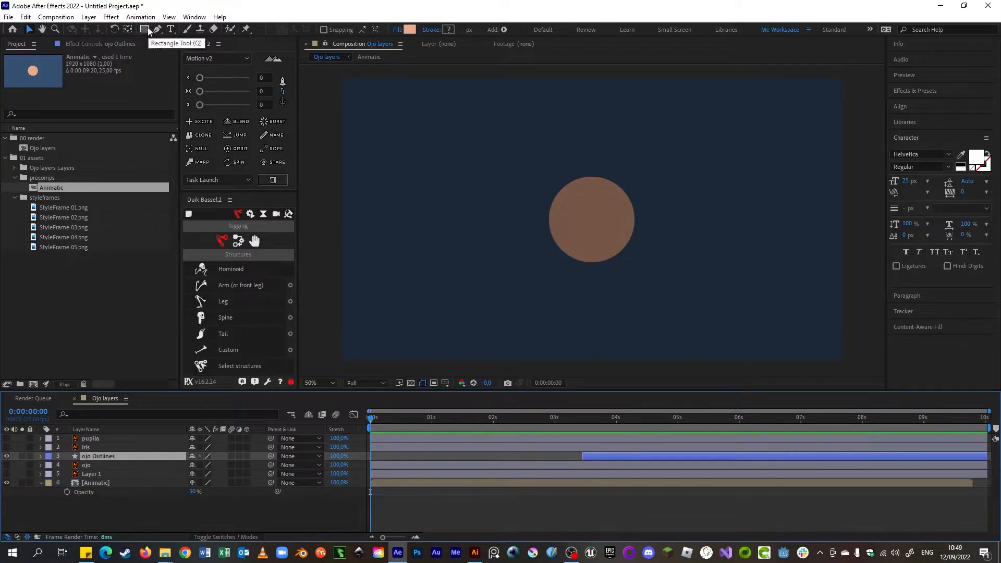
left_click(174, 55)
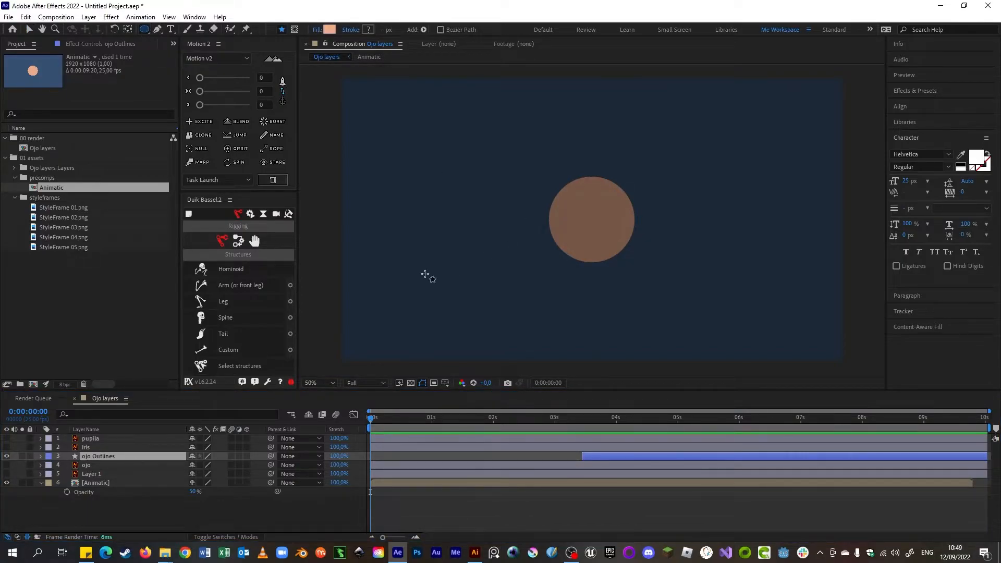
left_click(597, 428)
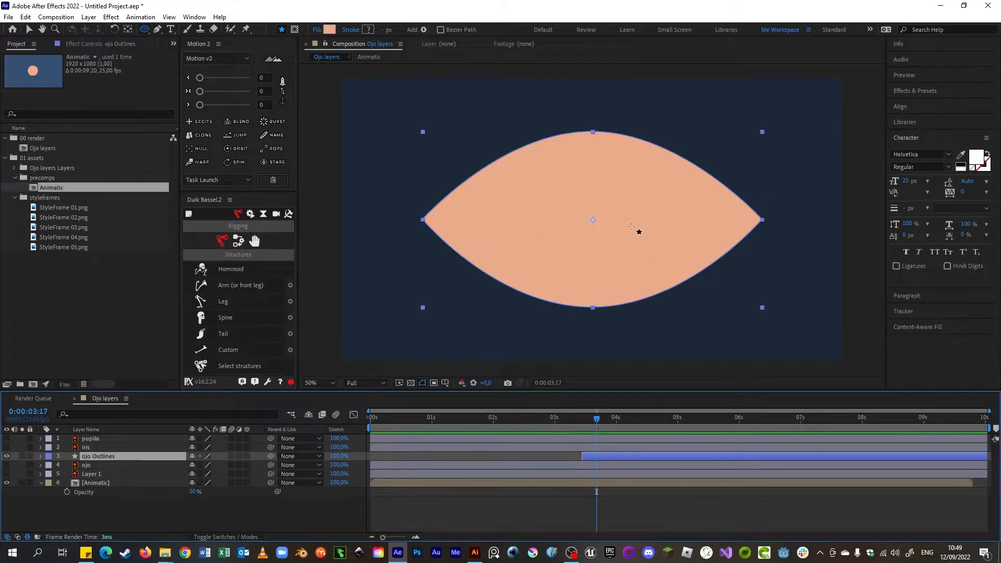
left_click(329, 29)
left_click(331, 256)
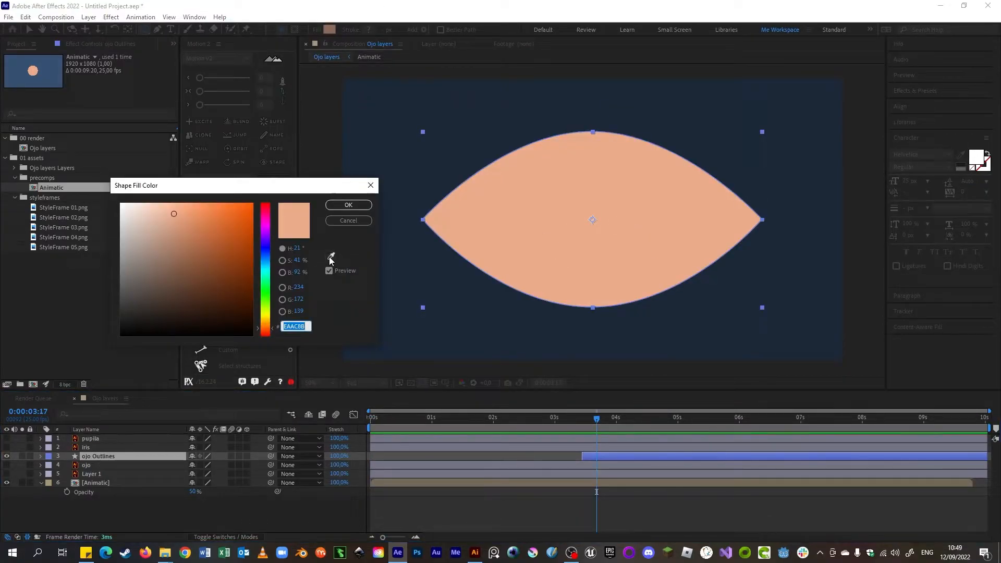
left_click(567, 226)
left_click(298, 229)
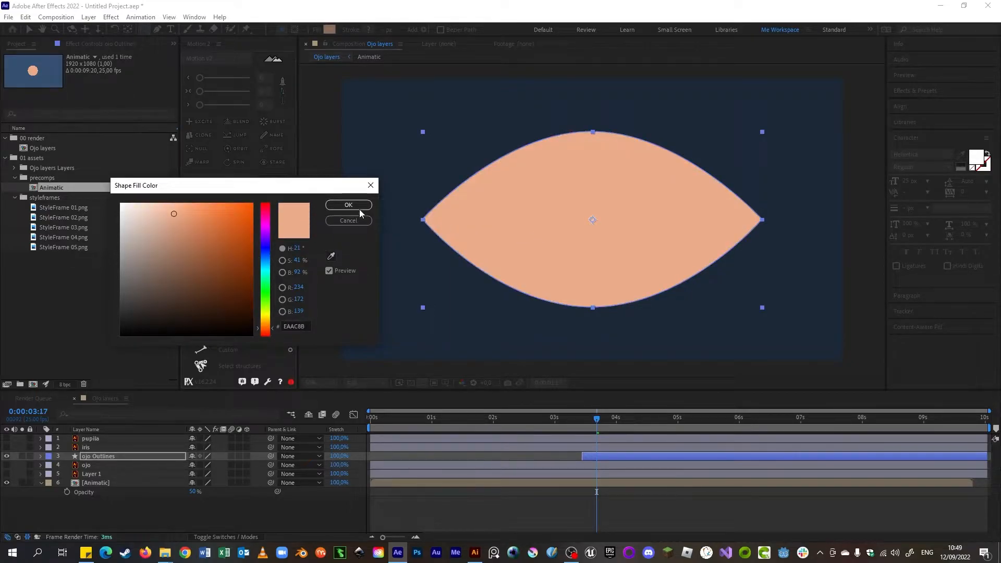
left_click(357, 206)
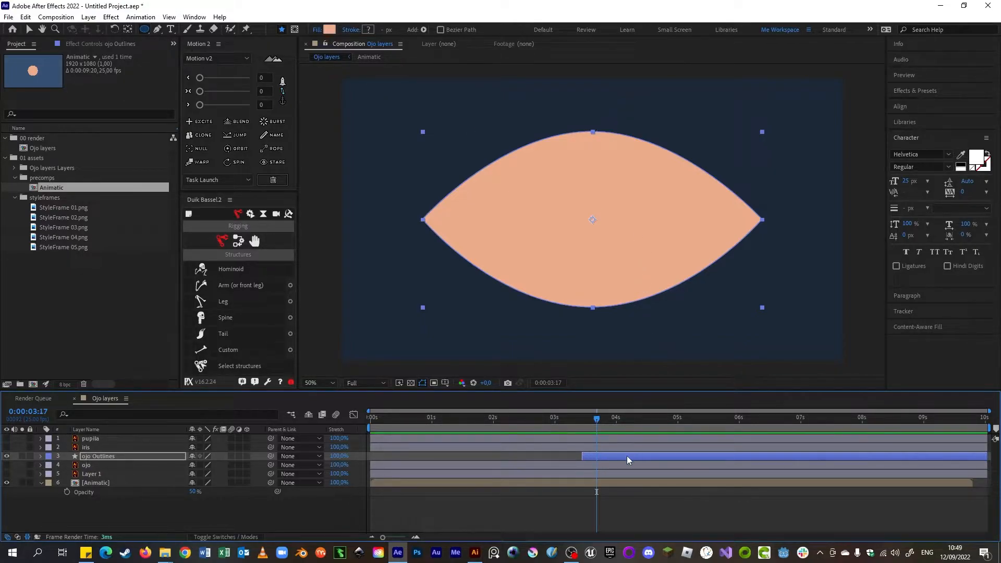
With no layer selected, draw a peach circle on a new shape layer, overlapping the eye shape's upper-left edge.
left_click(568, 447)
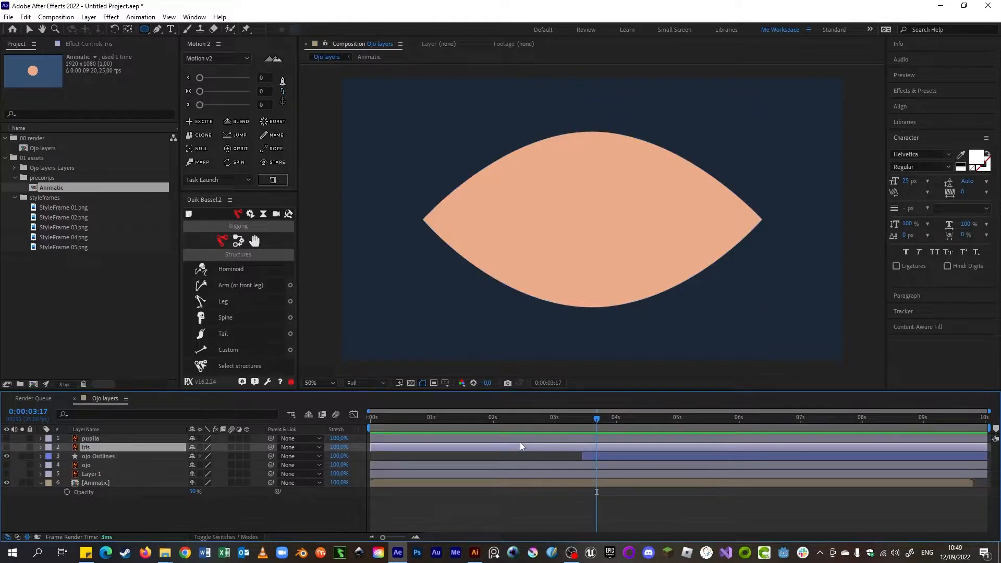
left_click(560, 470)
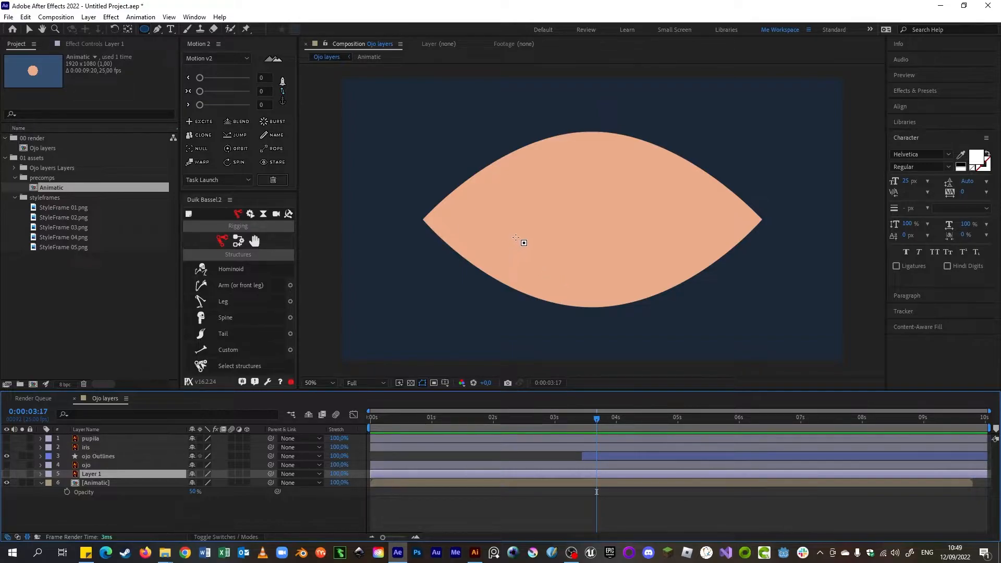
left_click(603, 455)
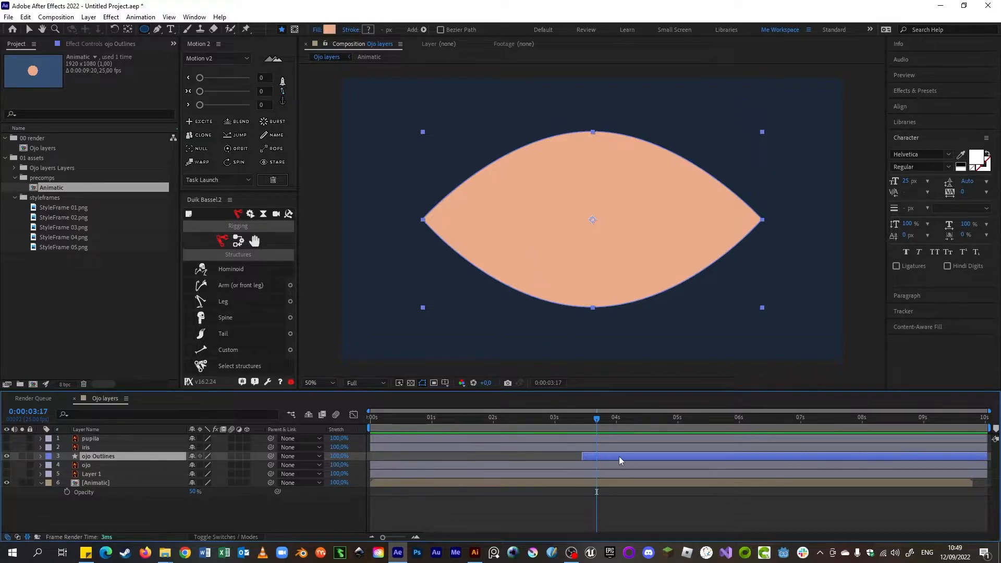
left_click(566, 508)
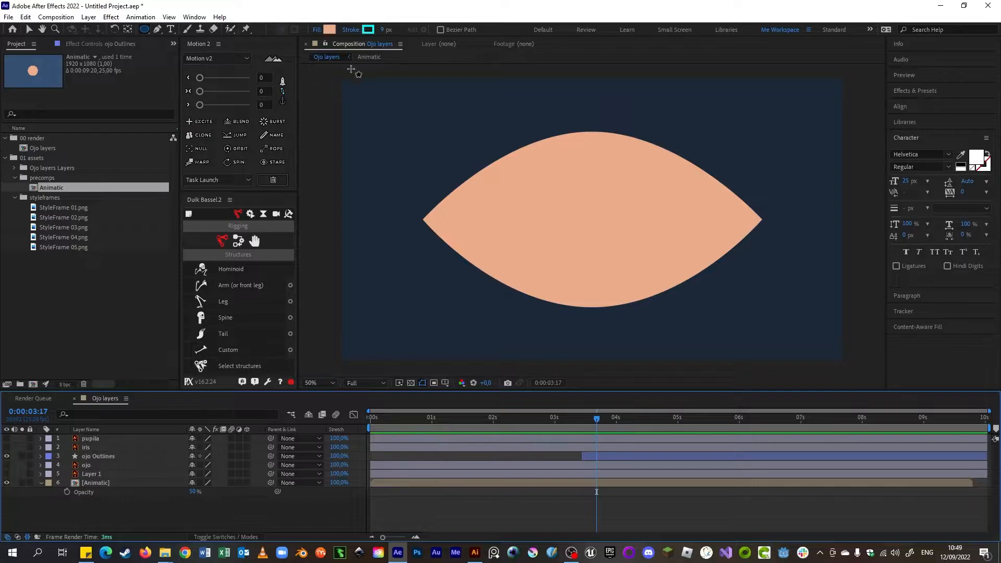
left_click_drag(438, 119, 528, 208)
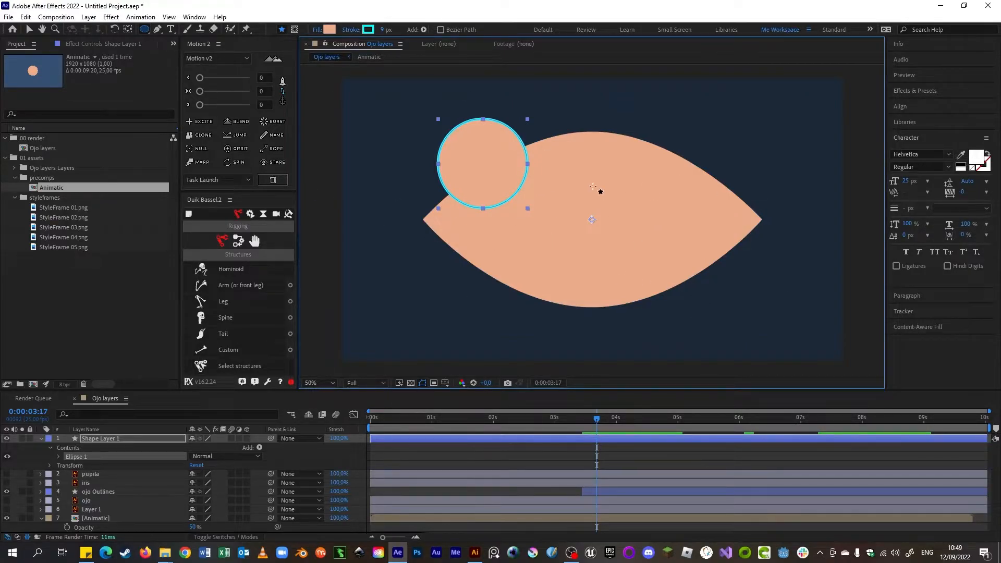
Remove the stroke from the new circle.
left_click(351, 30)
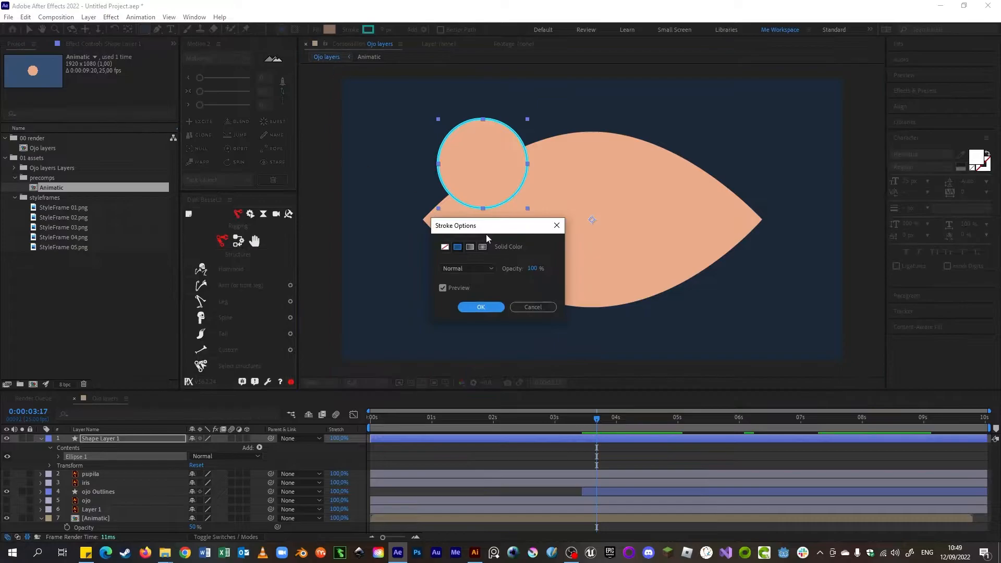
left_click(444, 247)
left_click(481, 307)
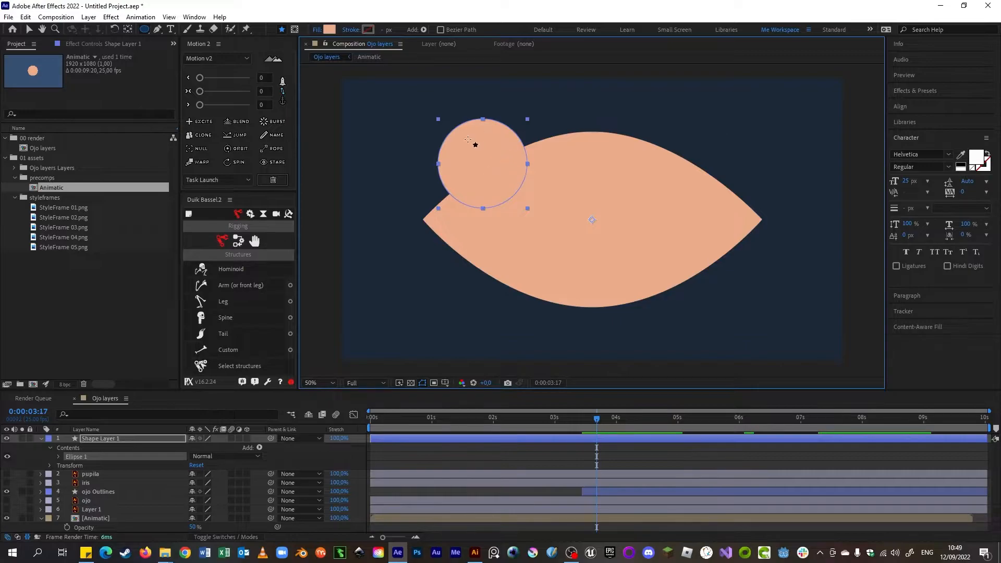
Move the circle layer's anchor point to the centre of the circle.
left_click(128, 31)
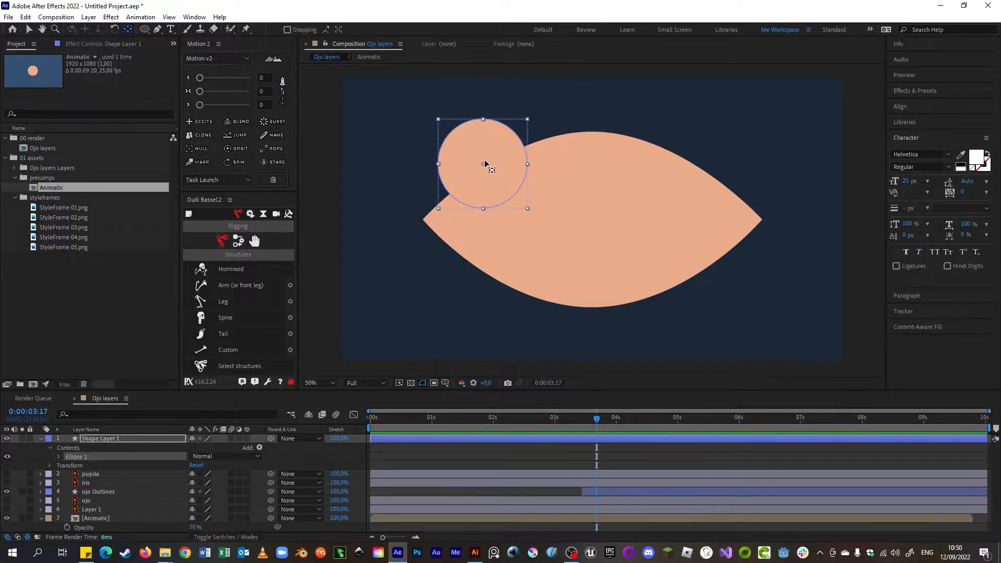
left_click(622, 469)
left_click(607, 440)
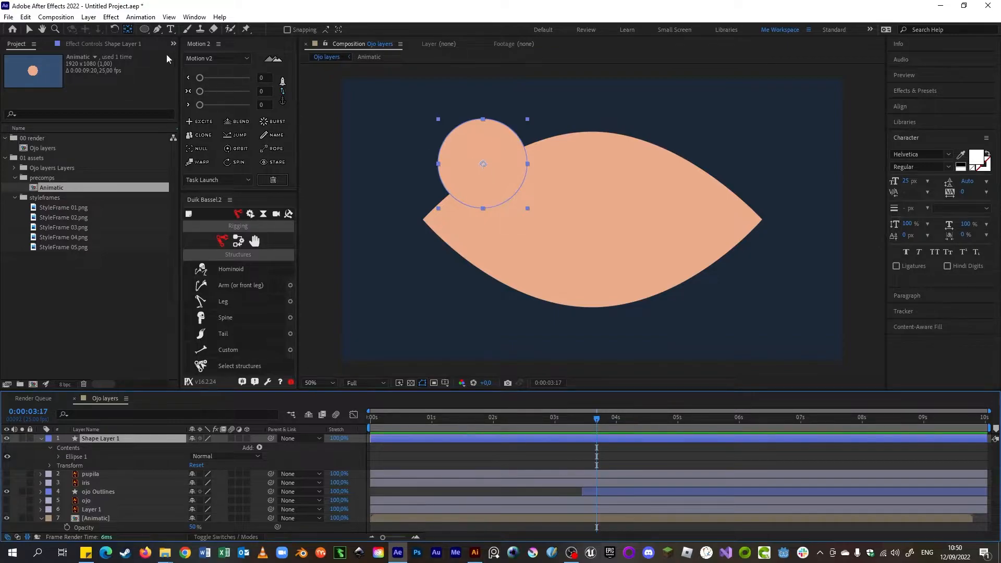
mouse_move(484, 165)
left_mouse_down()
mouse_move(492, 141)
mouse_move(498, 155)
mouse_move(485, 164)
mouse_move(485, 123)
mouse_move(522, 121)
mouse_move(533, 143)
mouse_move(527, 205)
mouse_move(484, 212)
mouse_move(443, 174)
mouse_move(474, 164)
left_mouse_up()
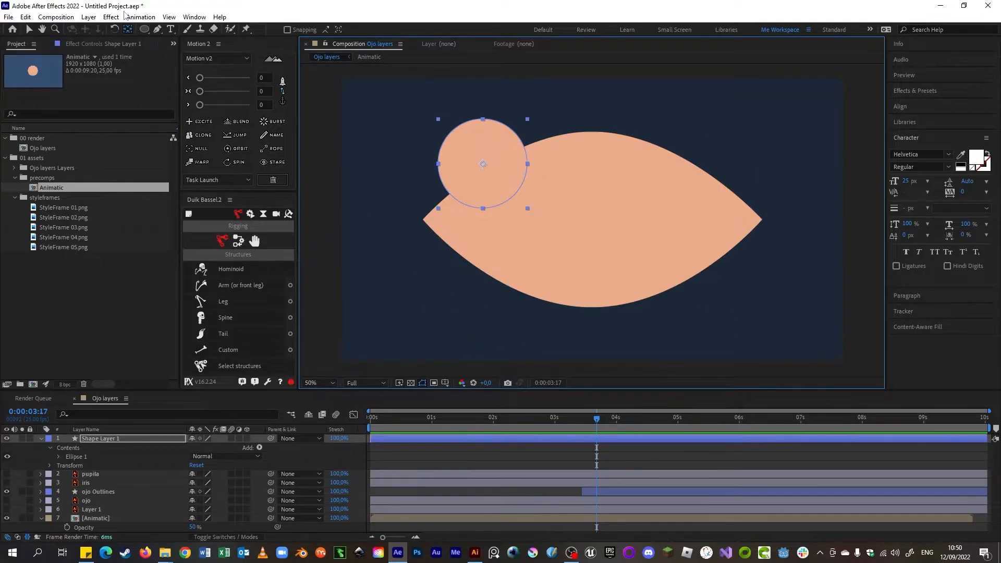
Trim the end of the circle's layer to about 3.6 seconds and place the layer below ojo Outlines.
left_click(28, 29)
left_click_drag(990, 439, 590, 439)
left_click(537, 423)
left_click_drag(530, 427, 528, 428)
left_click_drag(167, 439, 182, 499)
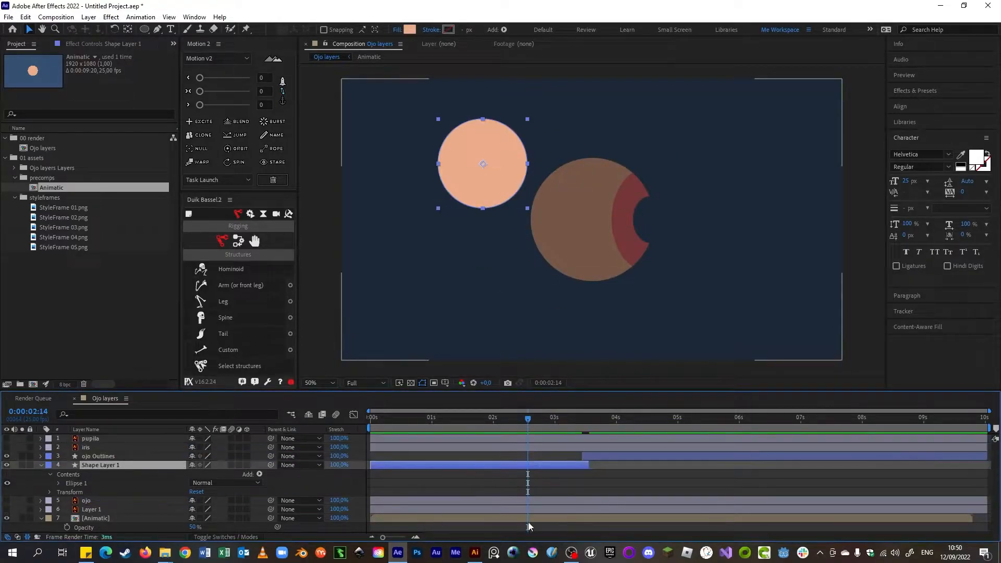
At the first frame, centre the circle horizontally and vertically in the composition.
left_click_drag(528, 419, 511, 419)
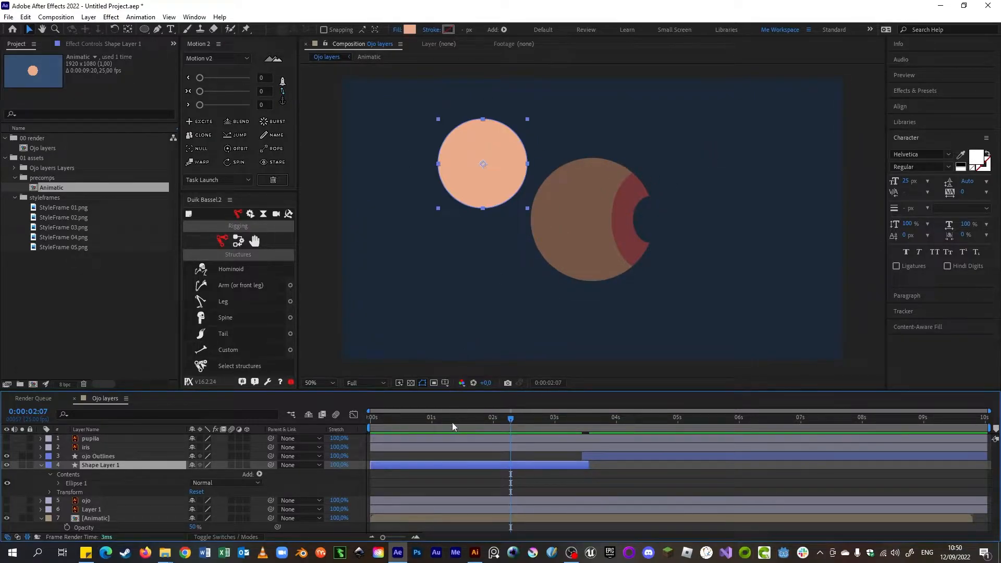
key("Home")
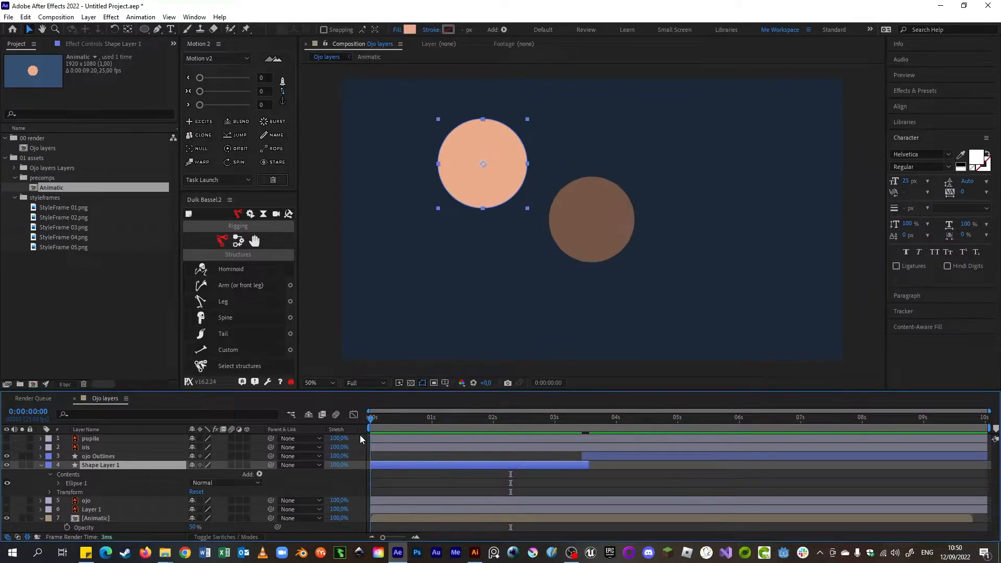
left_click(895, 106)
left_click(967, 133)
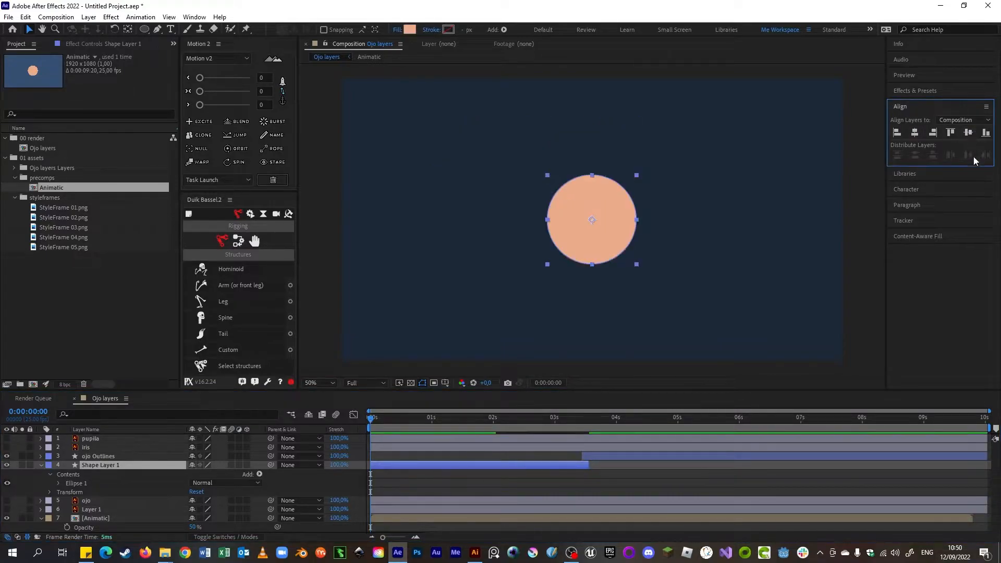
left_click(960, 120)
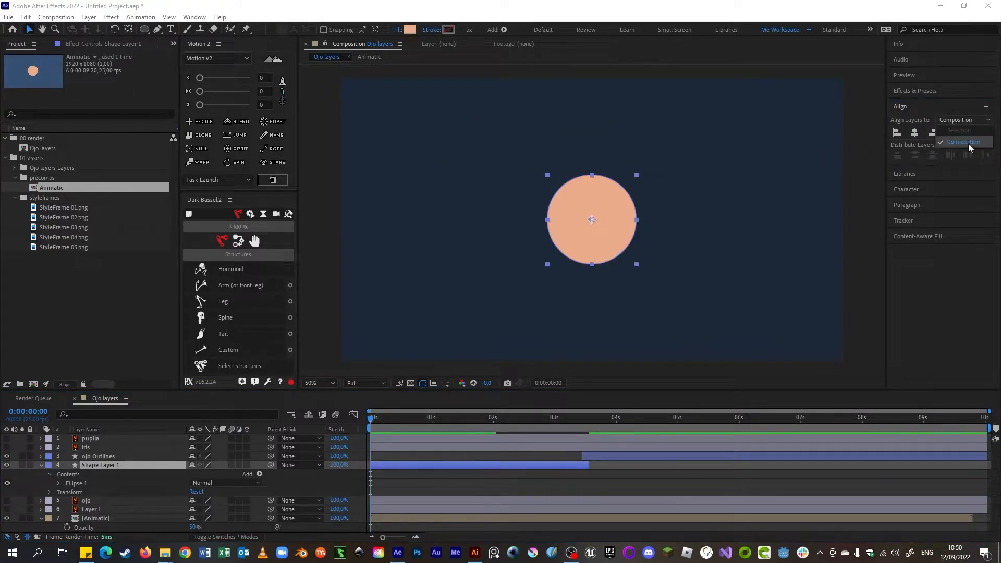
left_click(963, 145)
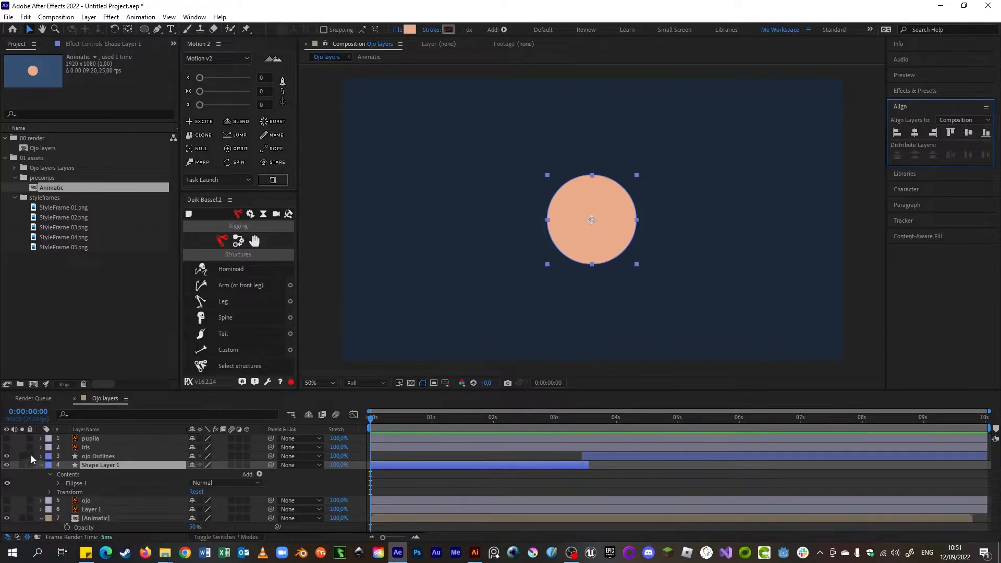
Scale the circle to 97.7% to match the animatic's first frame and trim its layer's end to about 3.5 seconds.
left_click(7, 464)
left_click(7, 464)
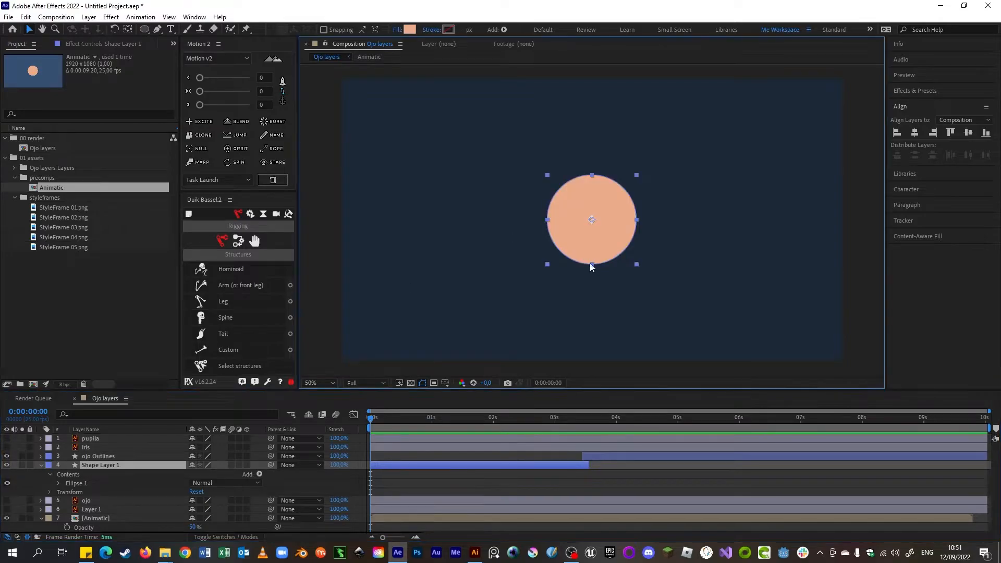
mouse_move(635, 265)
left_mouse_down()
mouse_move(628, 259)
mouse_move(636, 264)
left_mouse_up()
left_click_drag(388, 422, 588, 467)
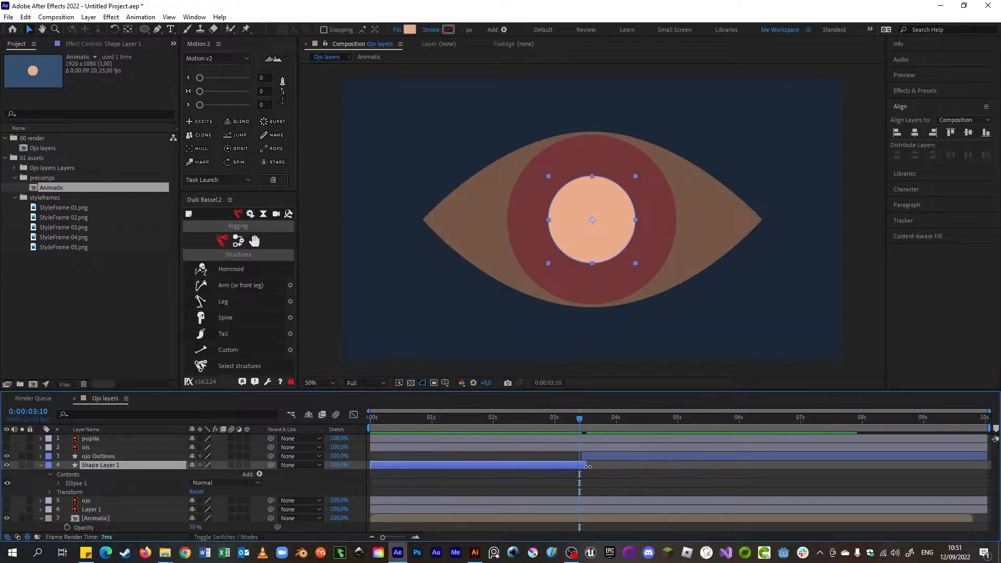
left_click_drag(580, 427, 580, 427)
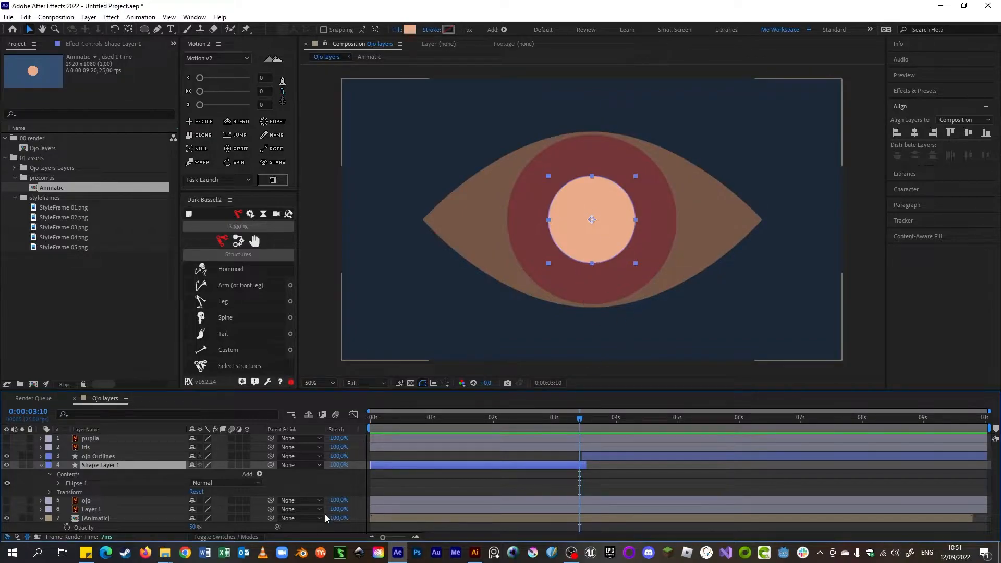
Expand the circle layer's Transform properties and try moving the circle, then undo the move.
key("s")
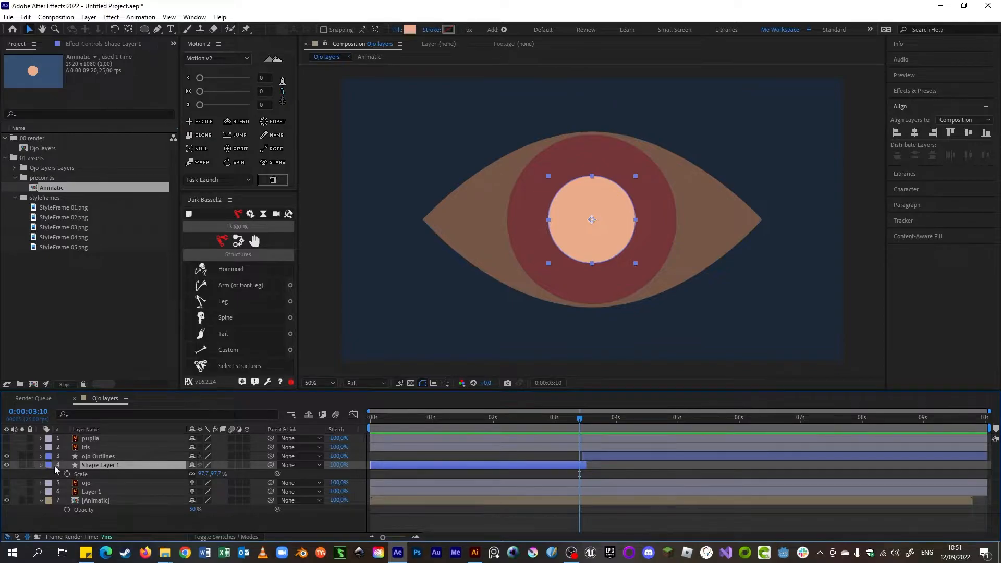
key("s")
left_click(42, 466)
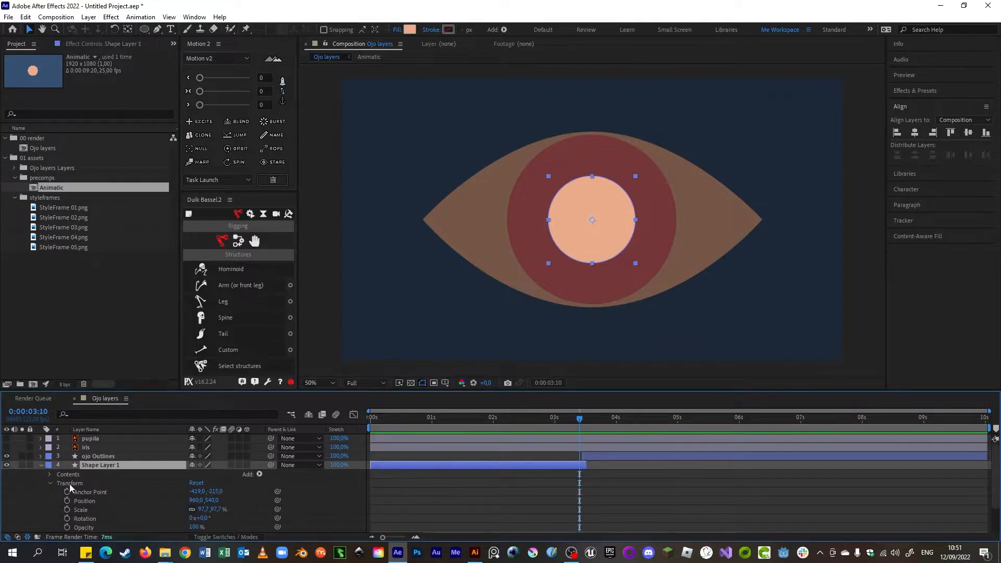
left_click(62, 484)
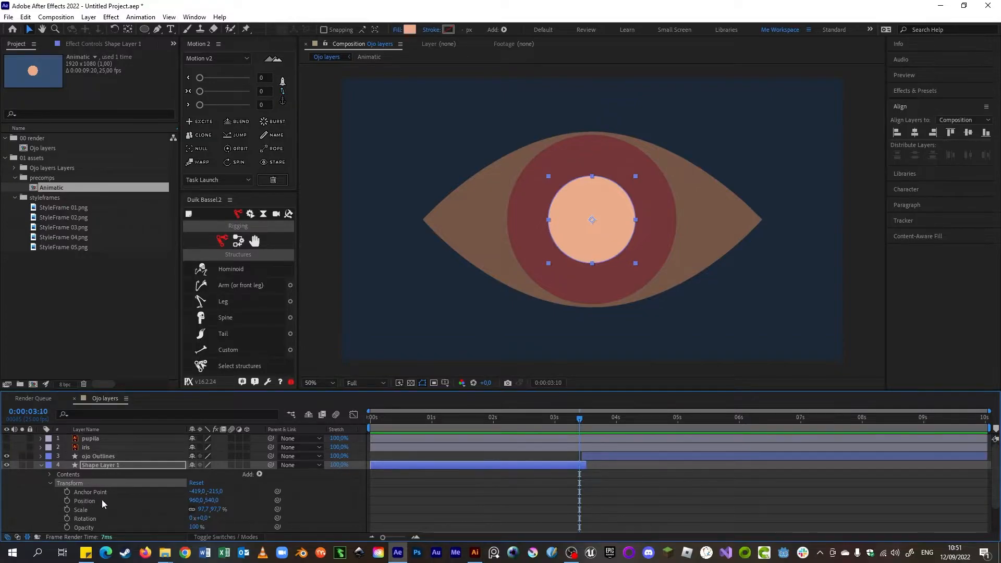
left_click_drag(631, 220, 582, 208)
key("ctrl+z")
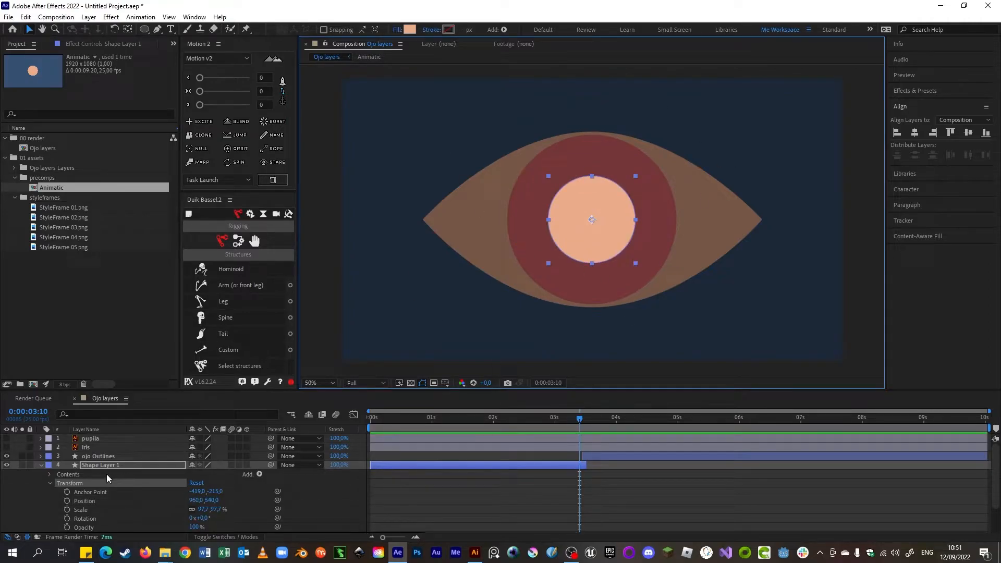
In the circle layer's contents, set Ellipse 1's own transform to 130% scale and 1° rotation.
left_click(49, 474)
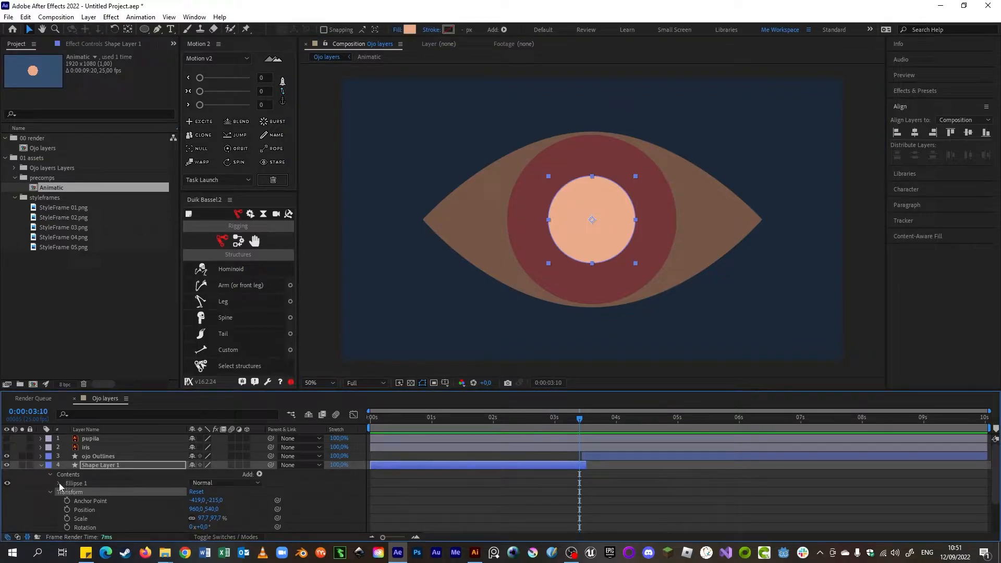
left_click(59, 484)
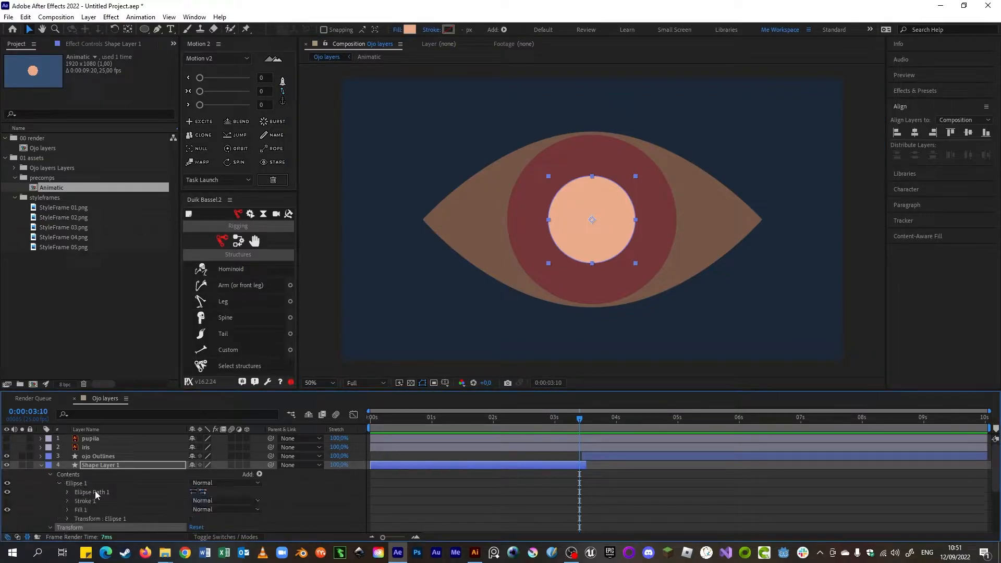
scroll(68, 482, "down", 1)
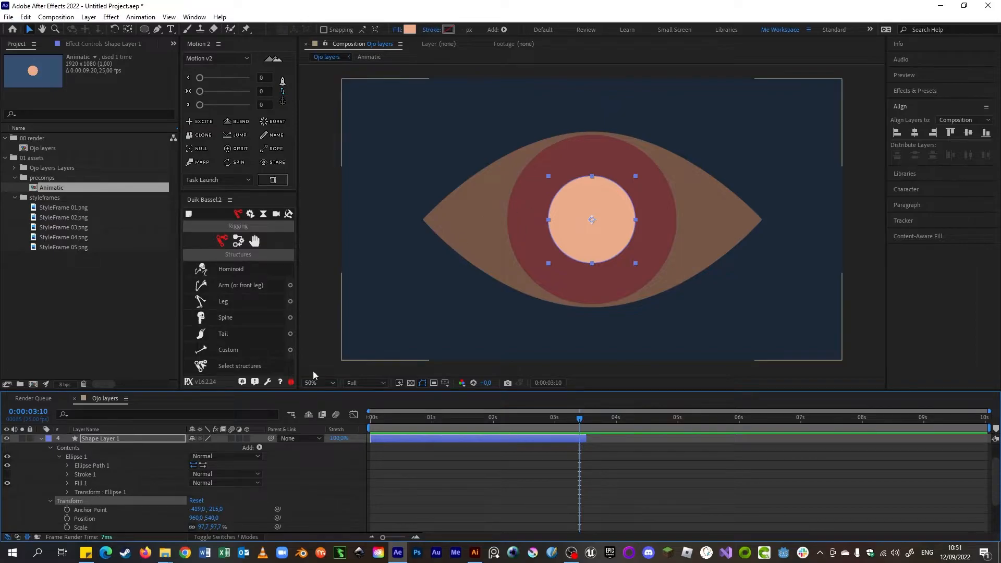
left_click(87, 493)
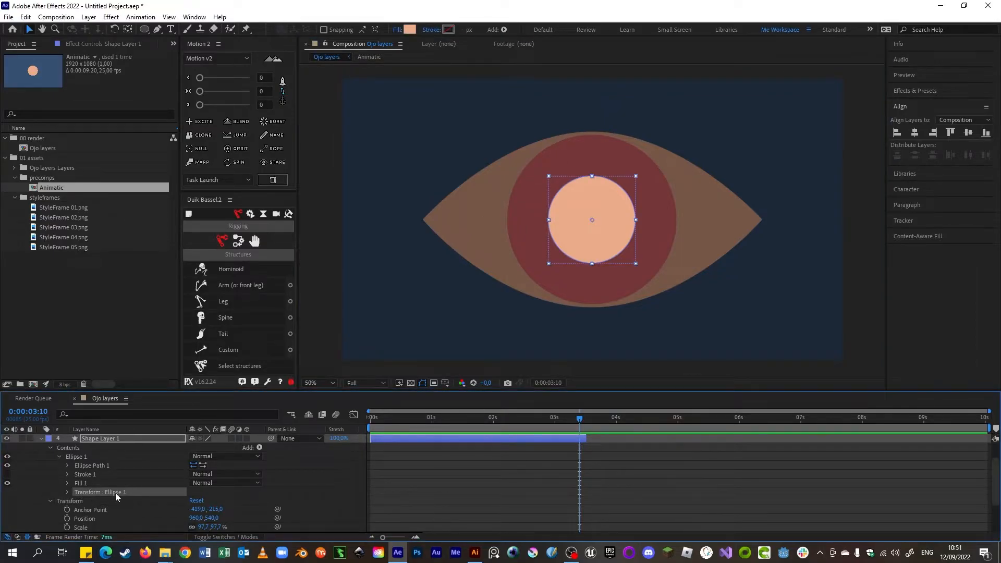
scroll(114, 493, "down", 1)
left_click(67, 465)
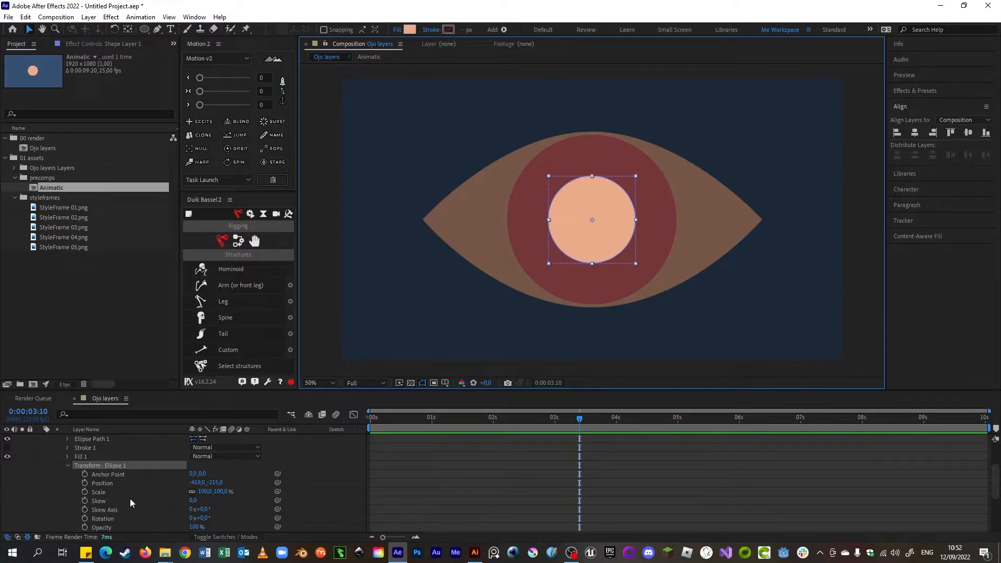
mouse_move(204, 492)
left_mouse_down()
mouse_move(256, 491)
mouse_move(208, 492)
mouse_move(220, 492)
left_mouse_up()
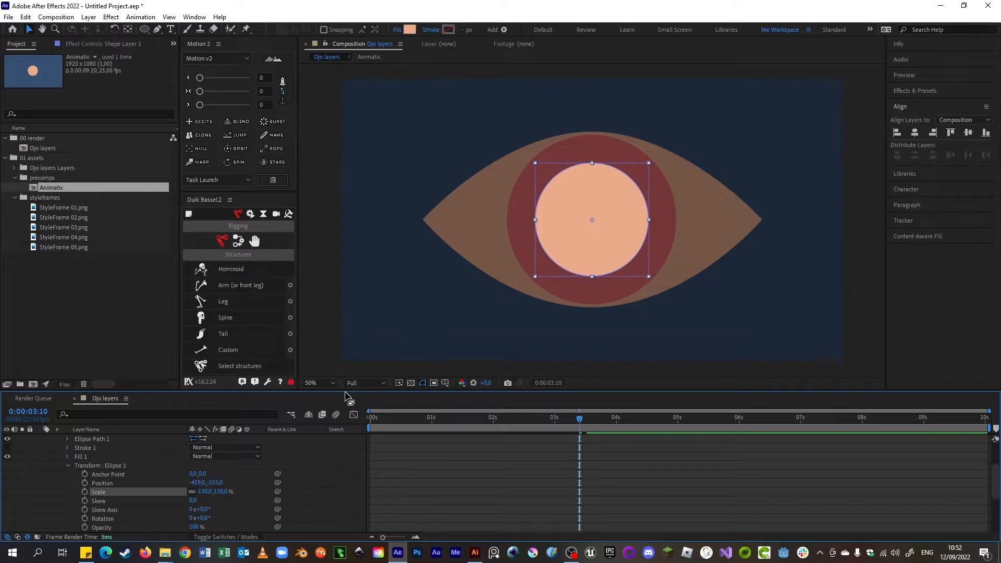
key("KP_Add")
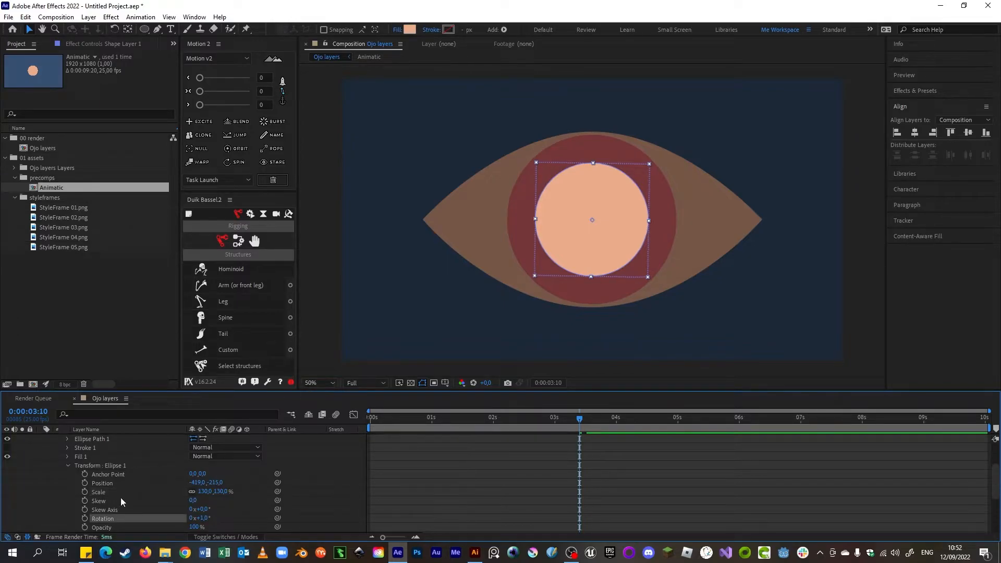
Compare the layer's Transform properties with Ellipse 1's own transform, and collapse the Ellipse 1 group.
scroll(121, 497, "down", 3)
left_click(89, 492)
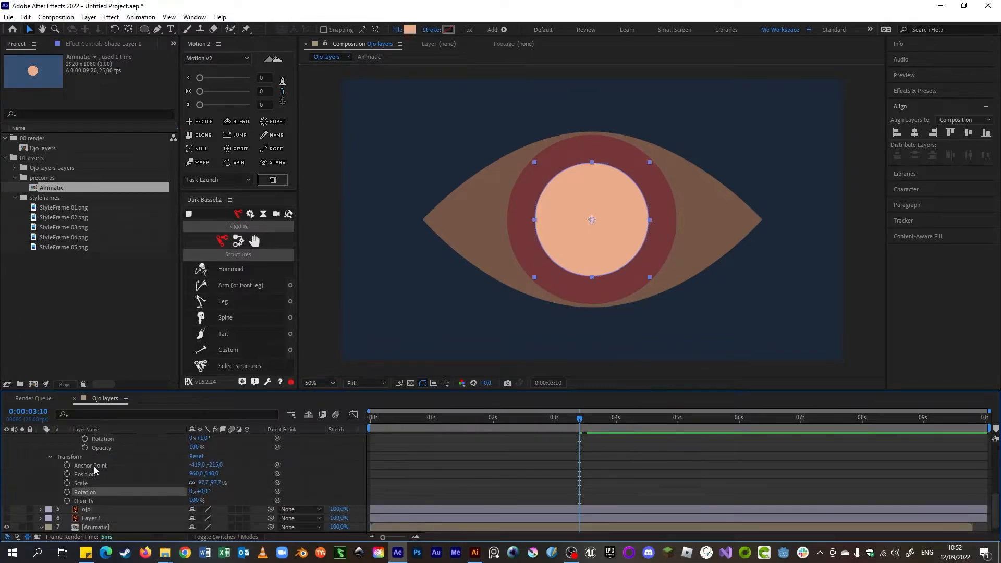
left_click(91, 474)
scroll(81, 476, "up", 2)
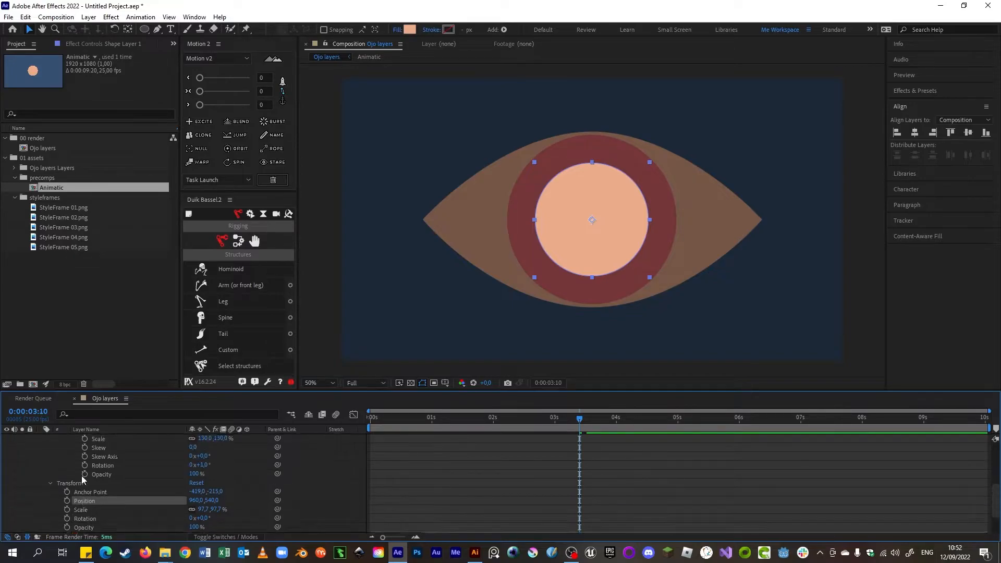
left_click(81, 507)
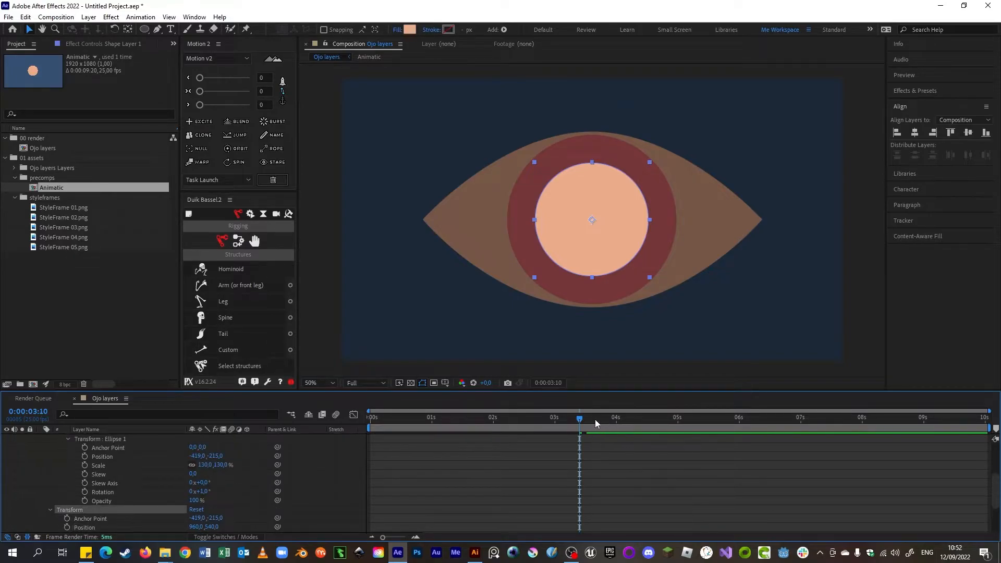
scroll(114, 493, "up", 2)
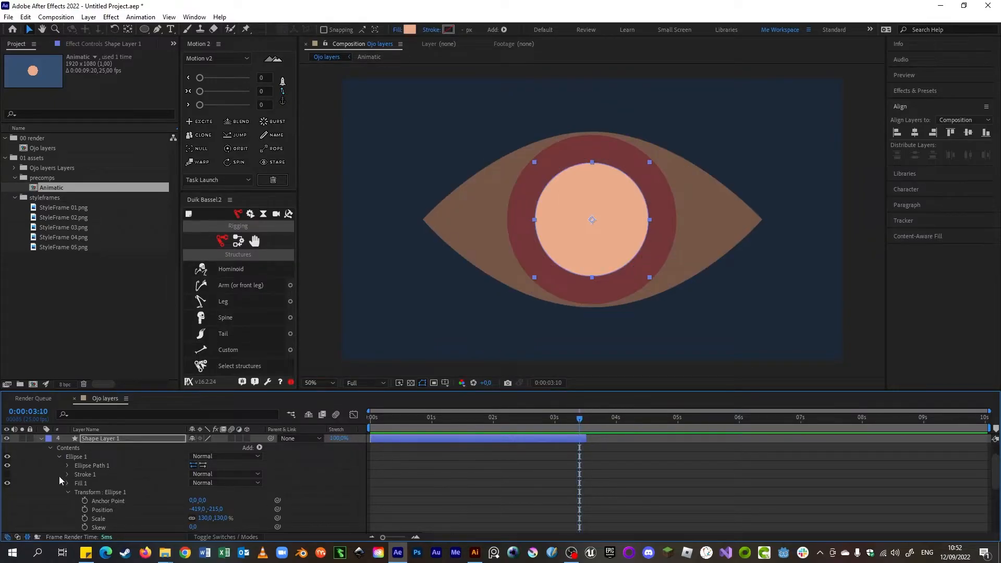
left_click(59, 457)
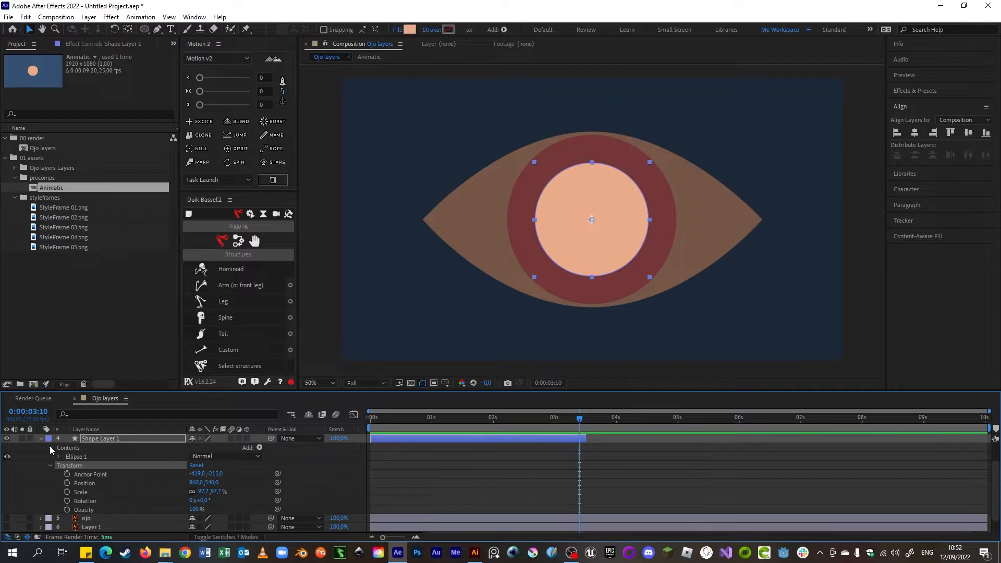
Start keyframing the circle layer's Scale at 0:00:03:10 and enlarge the circle to 151.6%, matching the eye's height.
left_click(50, 447)
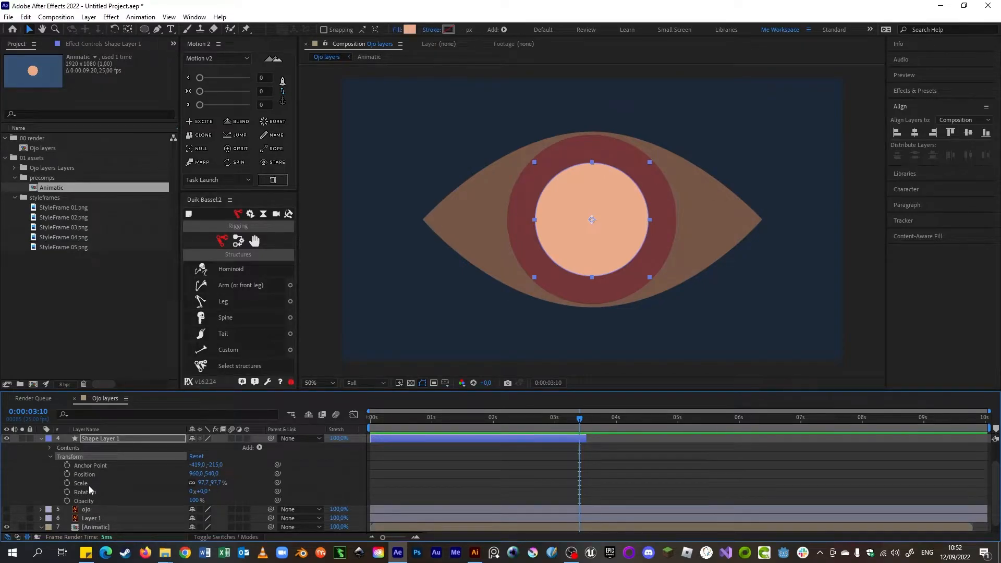
left_click_drag(581, 421, 581, 422)
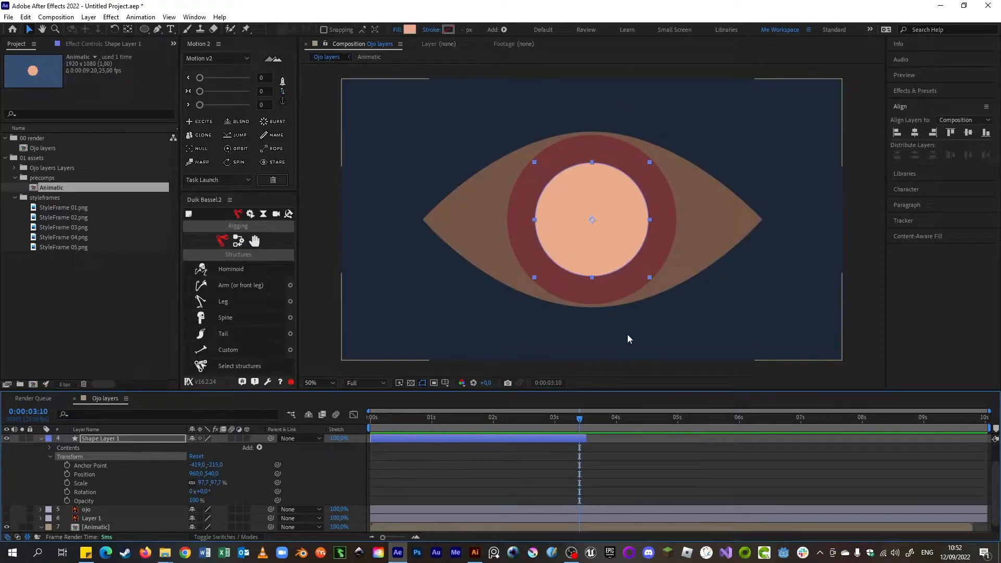
left_click(68, 483)
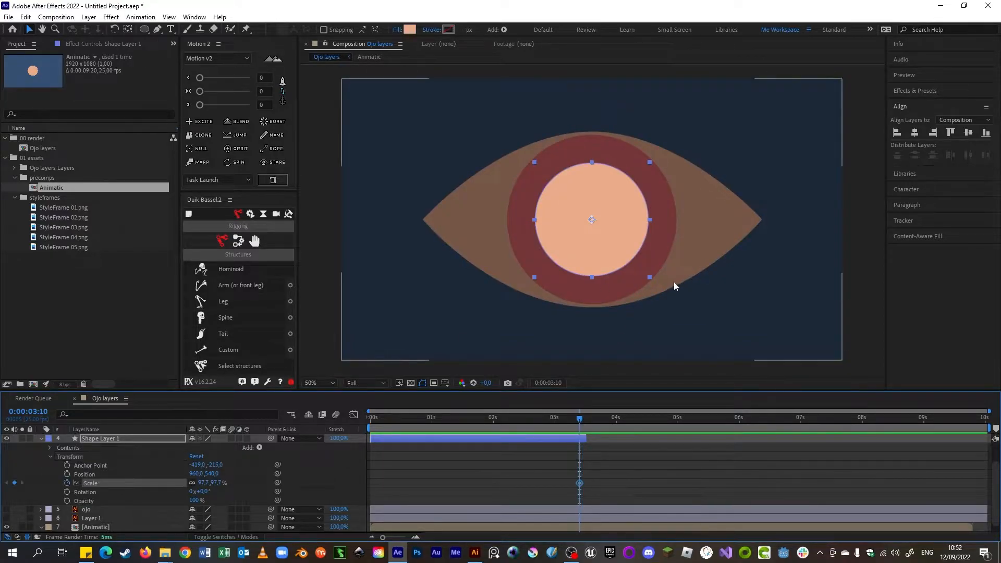
left_click_drag(649, 279, 682, 312)
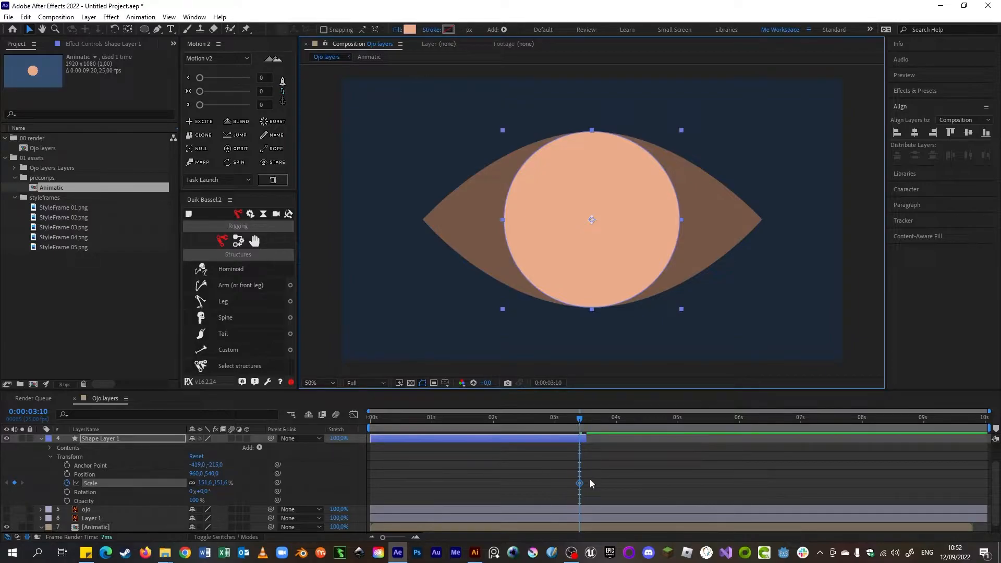
Set the circle layer's Scale to 0% at 0:00:00:00 and preview the growing animation.
left_click_drag(581, 419, 365, 426)
left_click(202, 482)
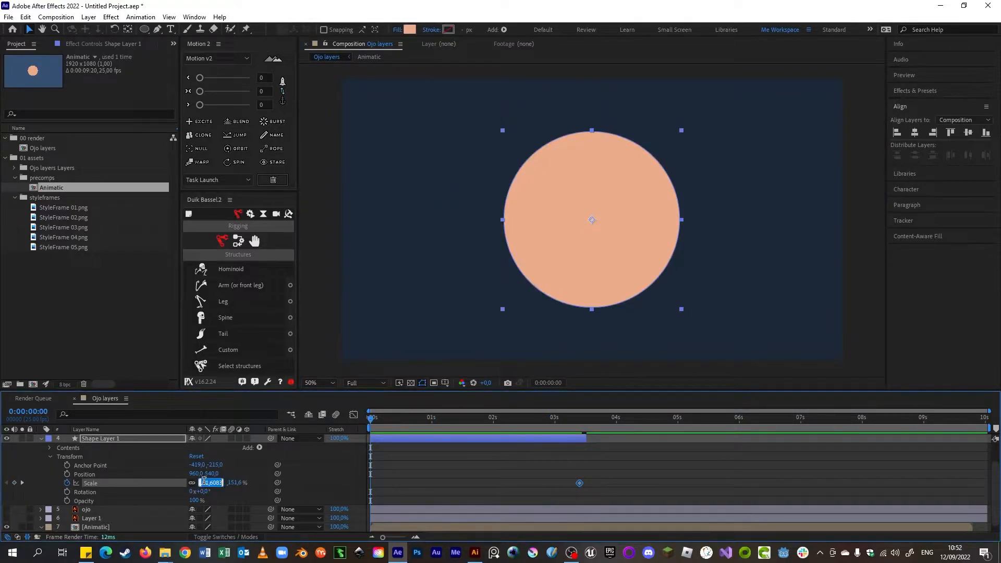
type("0")
key("Return")
key("space")
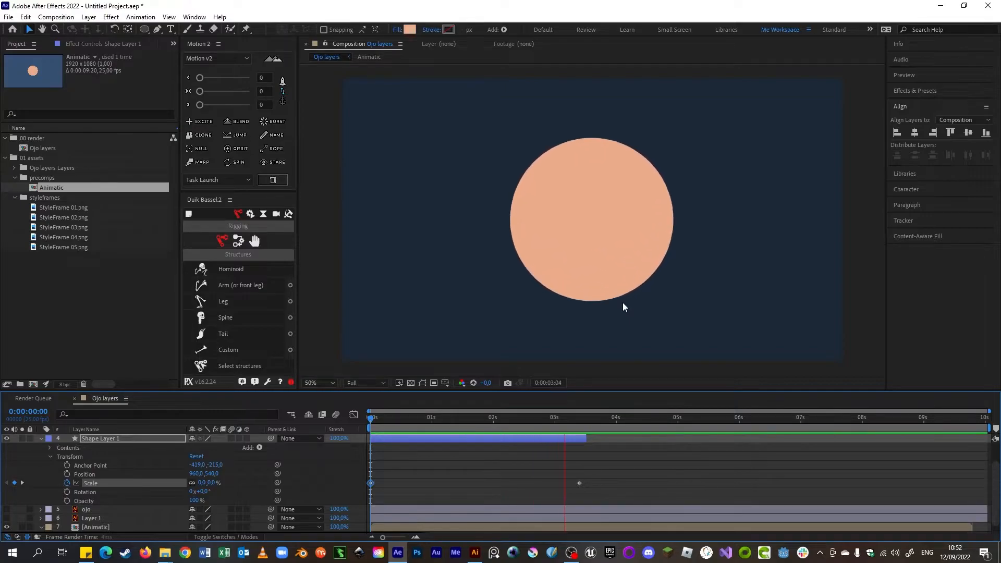
key("space")
Collapse the circle layer's properties and trim its end to 0:00:03:11, where the ojo Outlines layer starts.
left_click(583, 420)
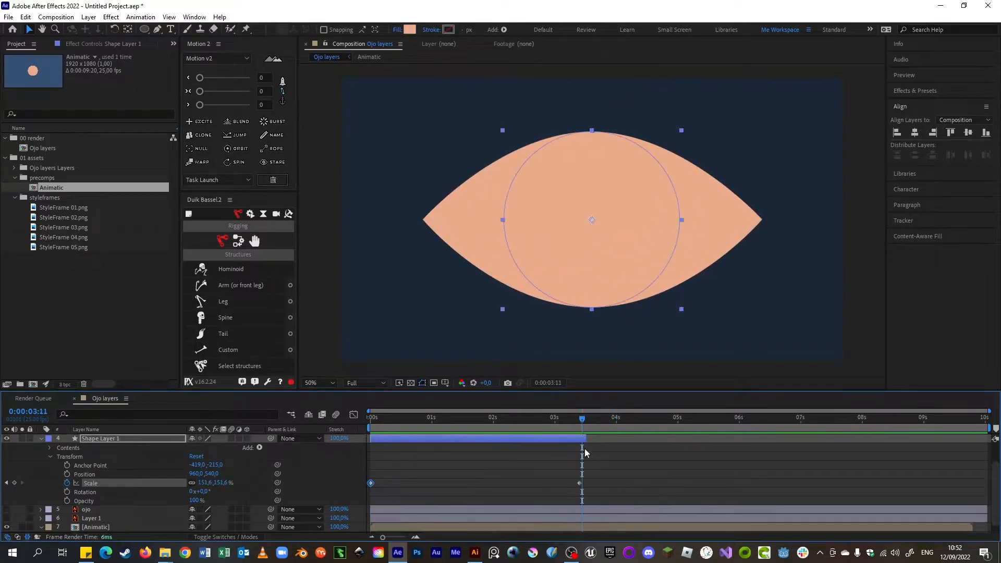
scroll(584, 446, "up", 2)
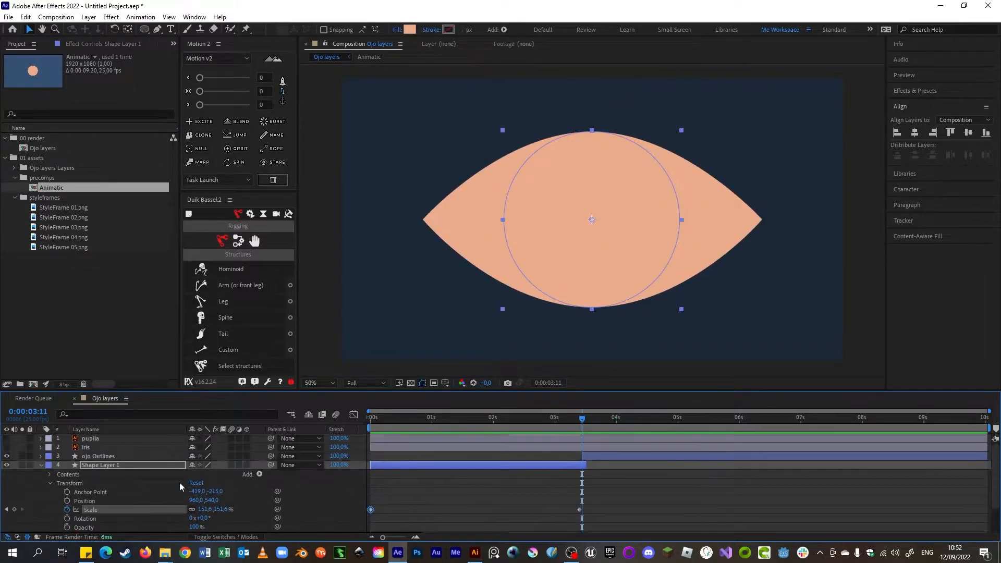
left_click(41, 466)
left_click_drag(587, 462, 583, 463)
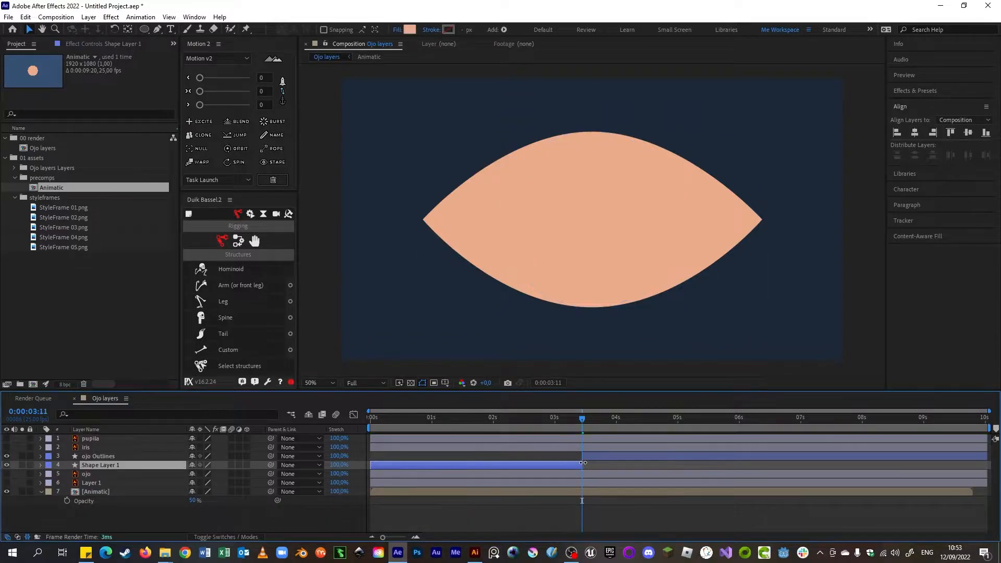
Reveal the circle layer's Scale and its modified properties, and leave only the keyframed properties showing.
mouse_move(581, 424)
left_mouse_down()
mouse_move(557, 424)
mouse_move(587, 425)
mouse_move(577, 427)
left_mouse_up()
key("s")
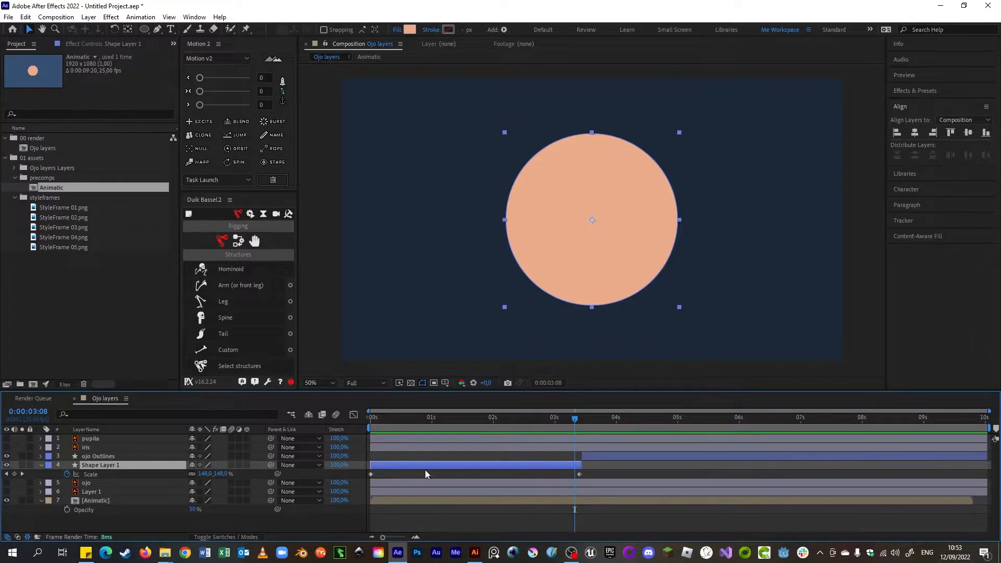
key("u")
key("u")
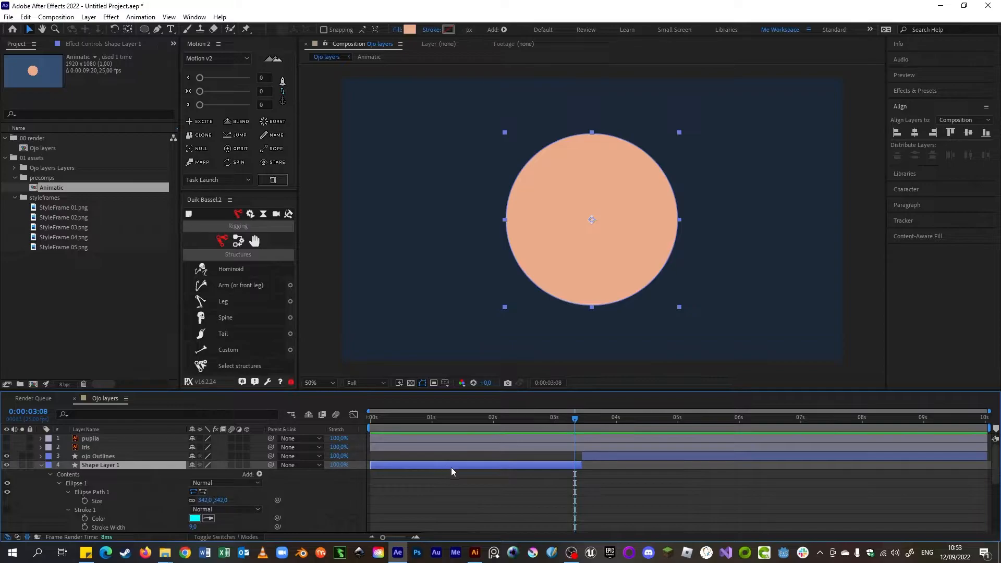
key("u")
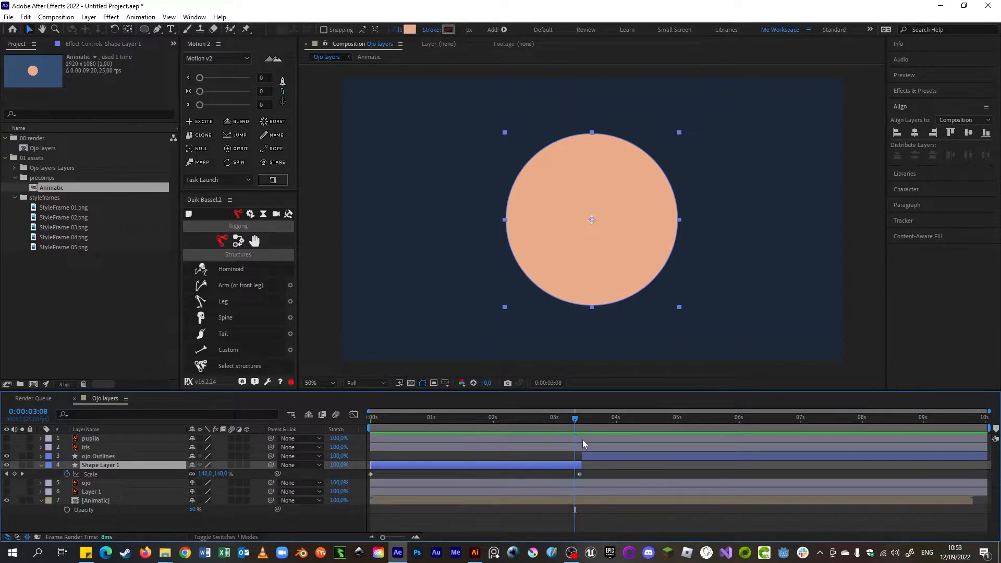
Move the circle layer's last Scale keyframe to 0:00:03:00 and extend the layer's end slightly past 0:00:03:11.
left_click_drag(527, 421, 556, 424)
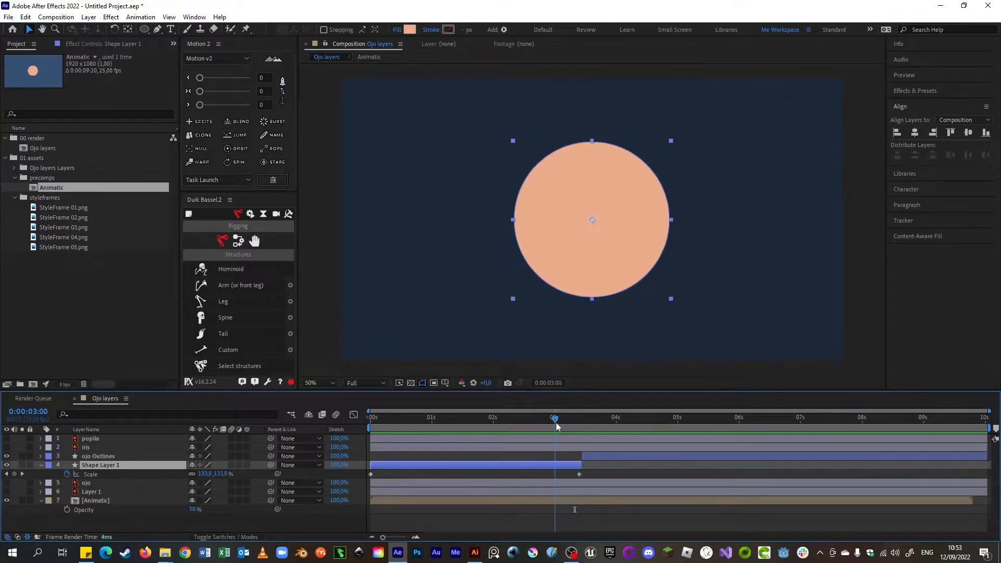
left_click_drag(578, 474, 555, 472)
left_click_drag(555, 425, 583, 431)
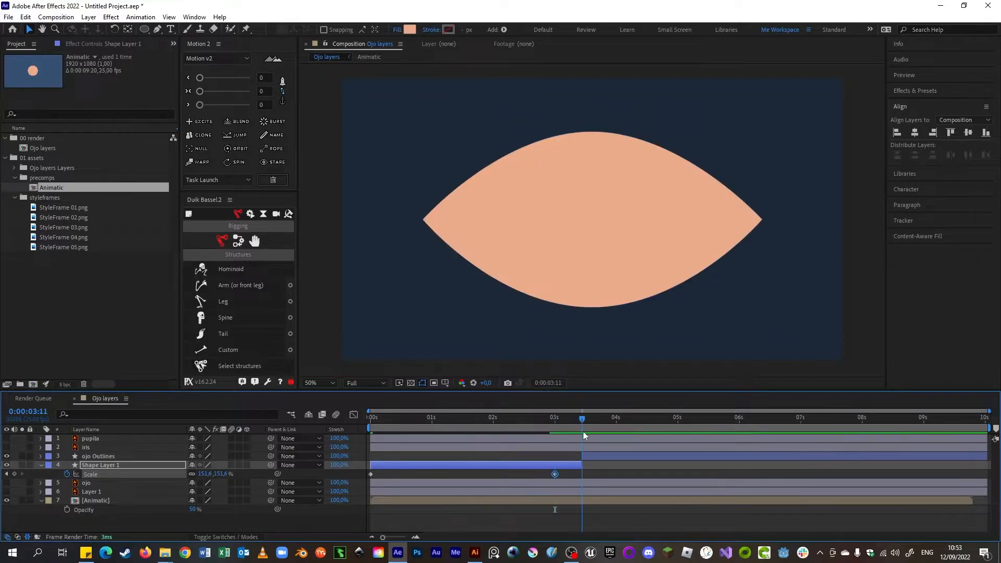
left_click(583, 465)
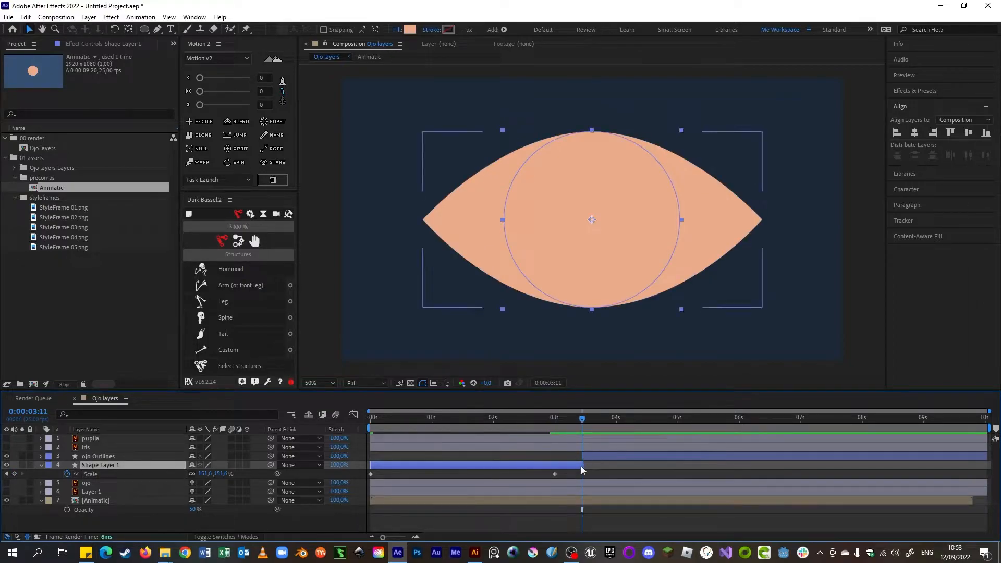
At 0:00:03:00, expand the circle's Ellipse Path 1 properties, try changing its Size, and undo that change.
left_click_drag(581, 428, 556, 434)
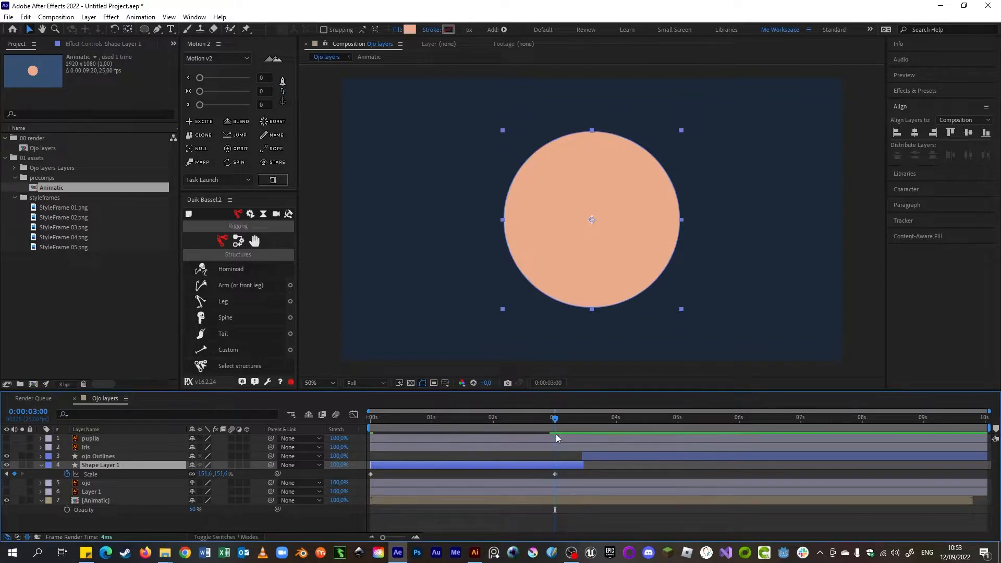
left_click(39, 465)
left_click(39, 466)
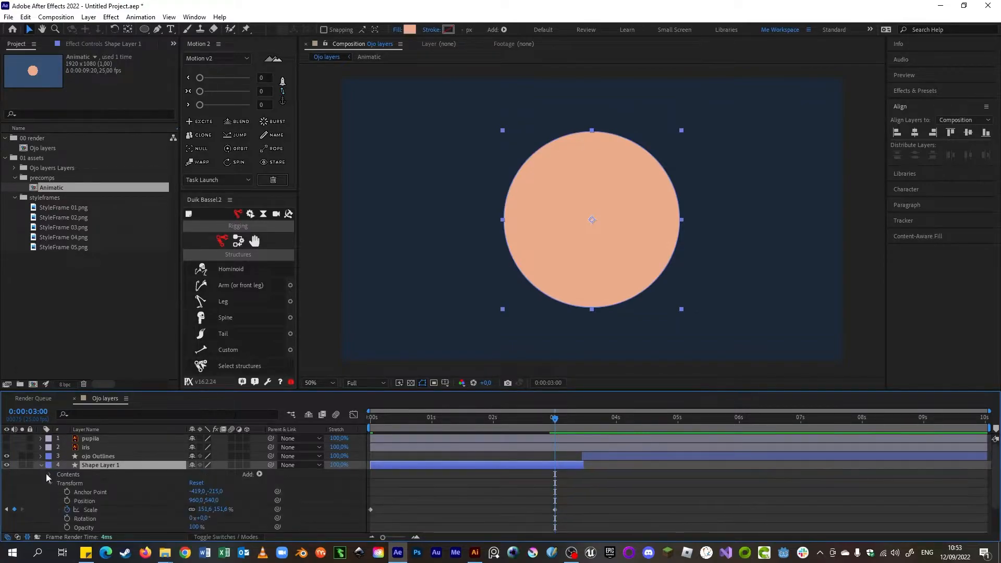
left_click(59, 484)
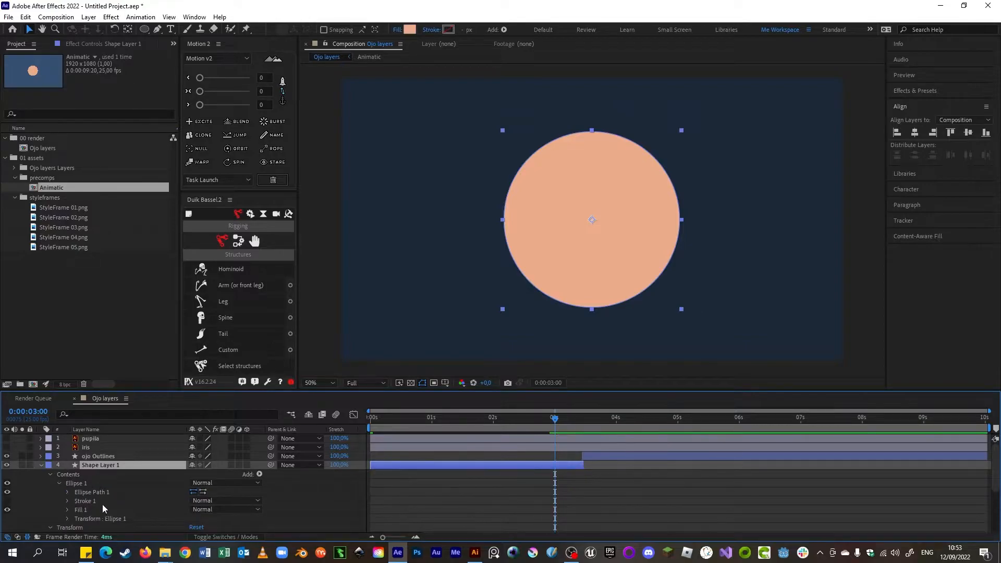
left_click(98, 493)
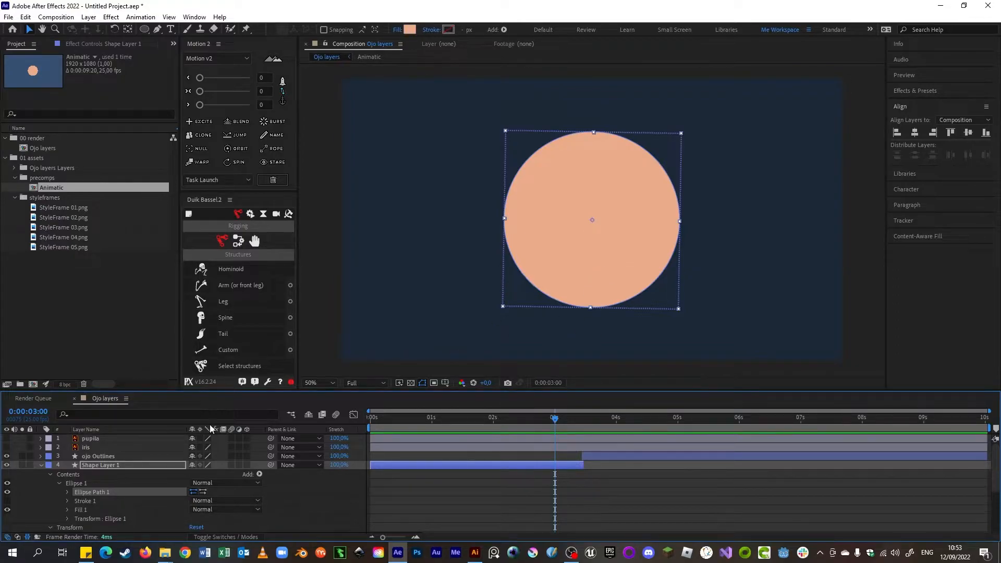
left_click(68, 493)
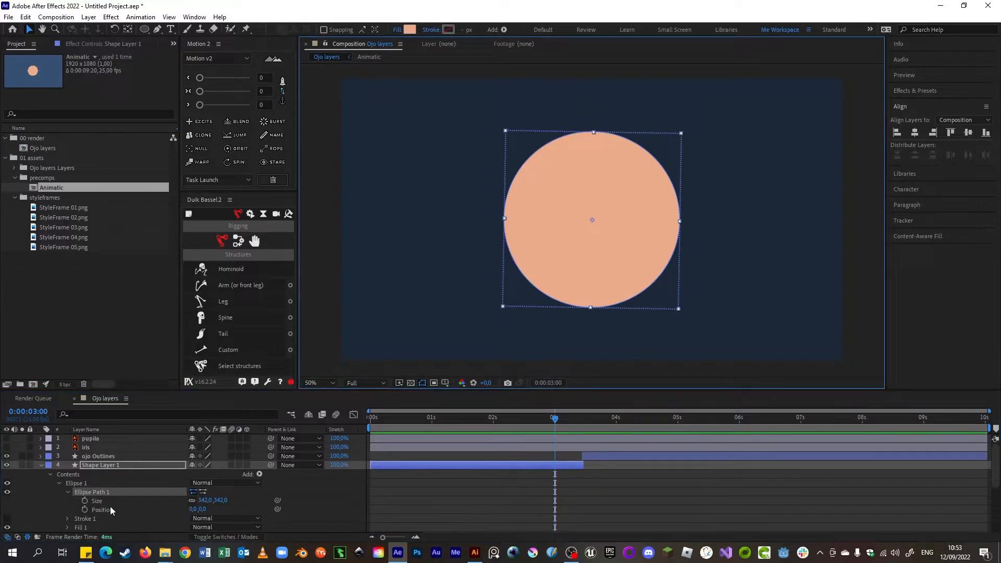
left_click_drag(205, 500, 192, 516)
key("ctrl+z")
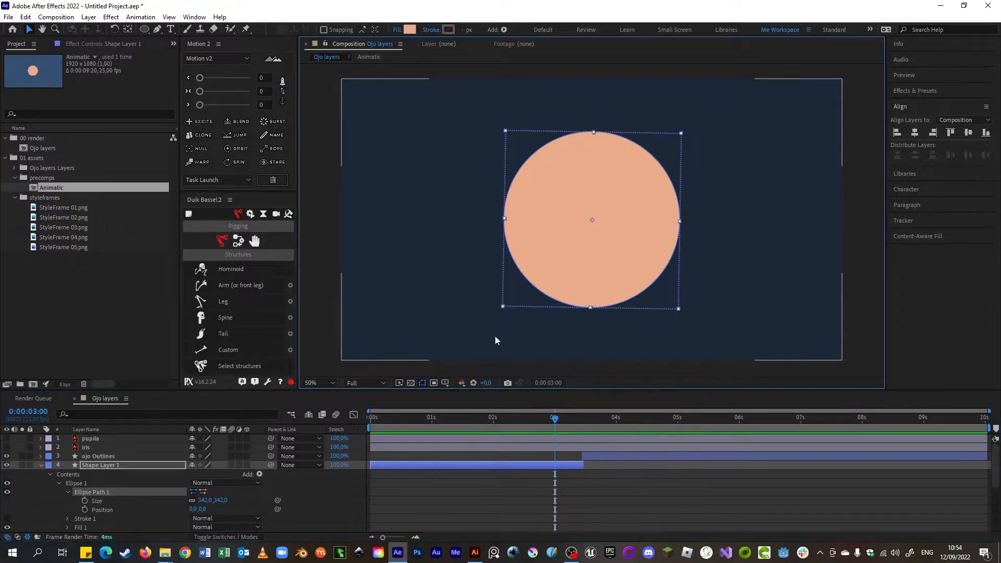
Convert Ellipse Path 1 to a Bezier path and add a Path keyframe at 0:00:03:00.
right_click(83, 485)
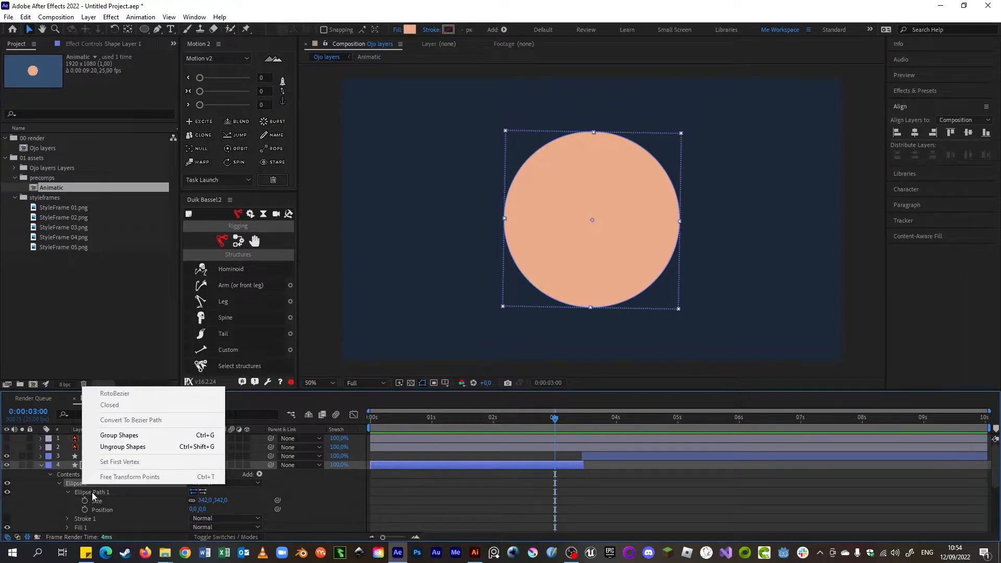
left_click(91, 493)
right_click(102, 493)
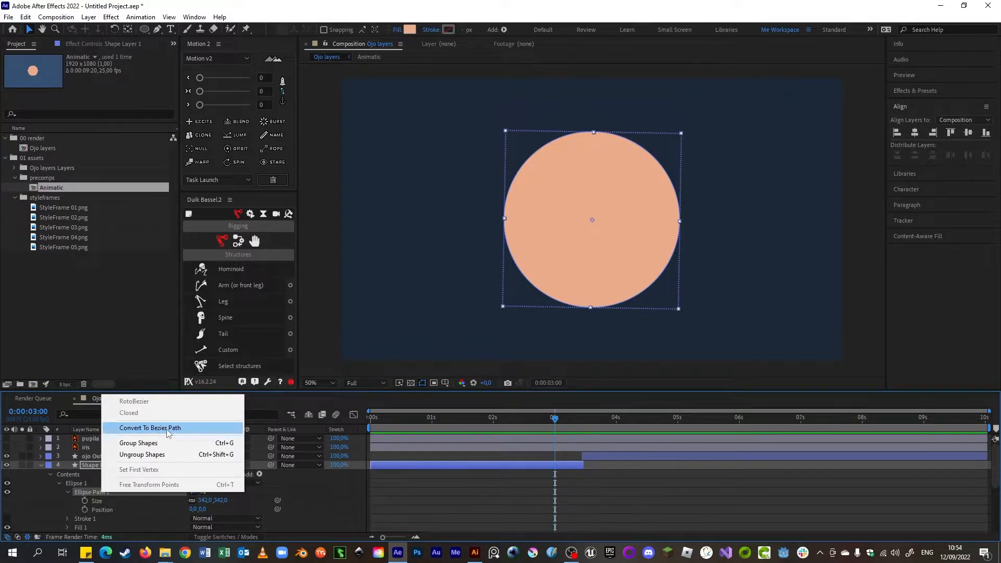
left_click(89, 486)
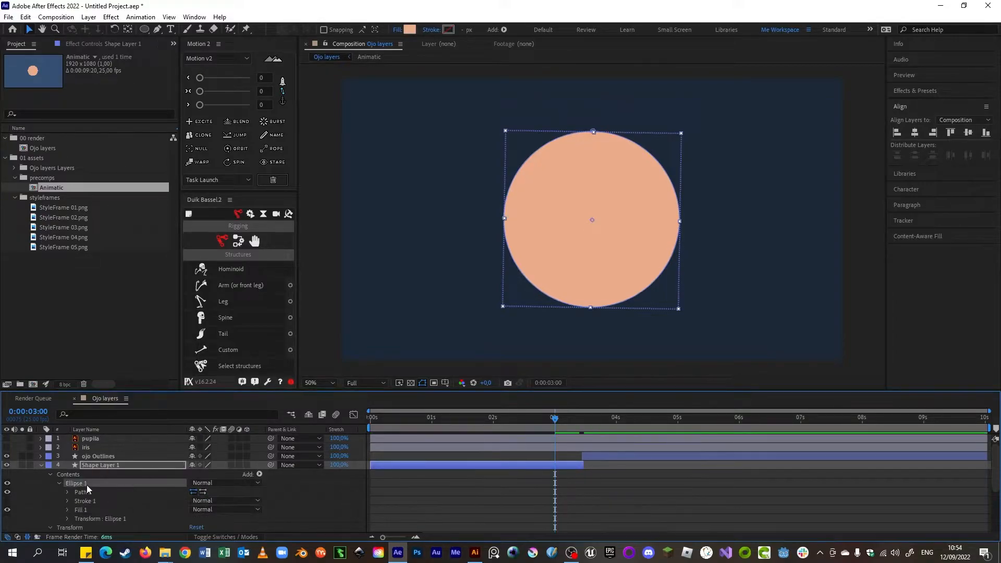
left_click(67, 492)
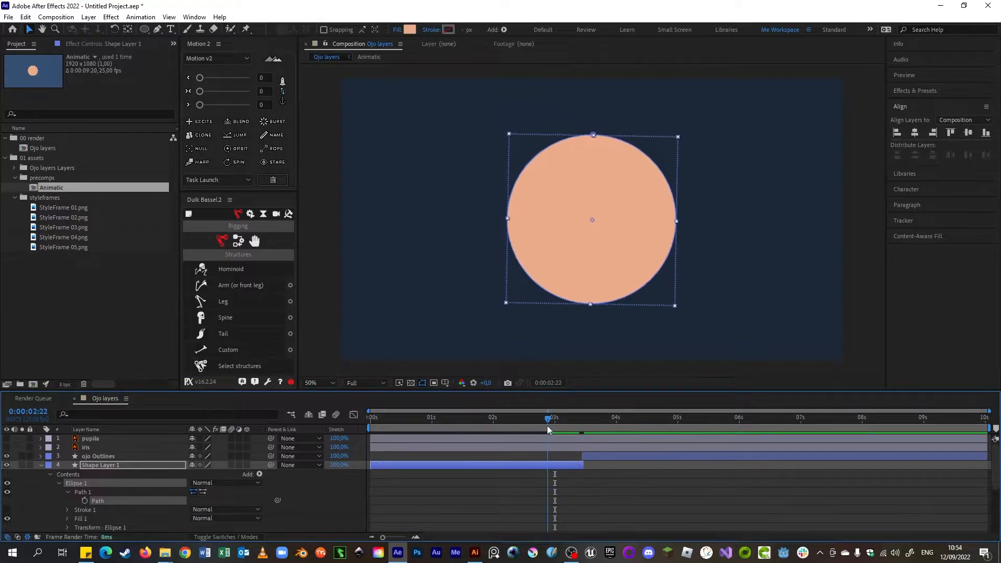
left_click(84, 500)
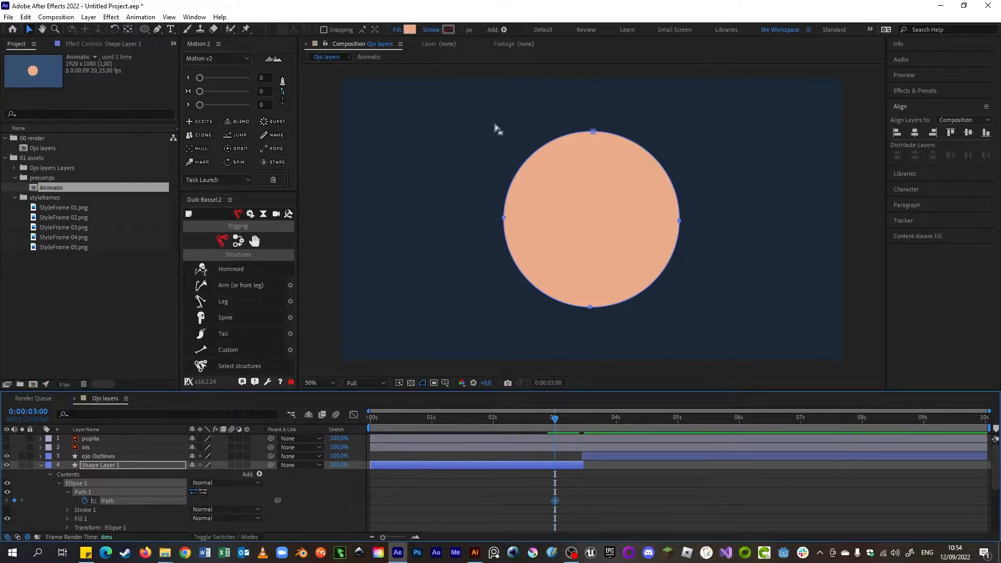
At 0:00:03:10, stretch the circle path's two side points outward to the corners of the animatic's eye.
left_click_drag(564, 413, 580, 439)
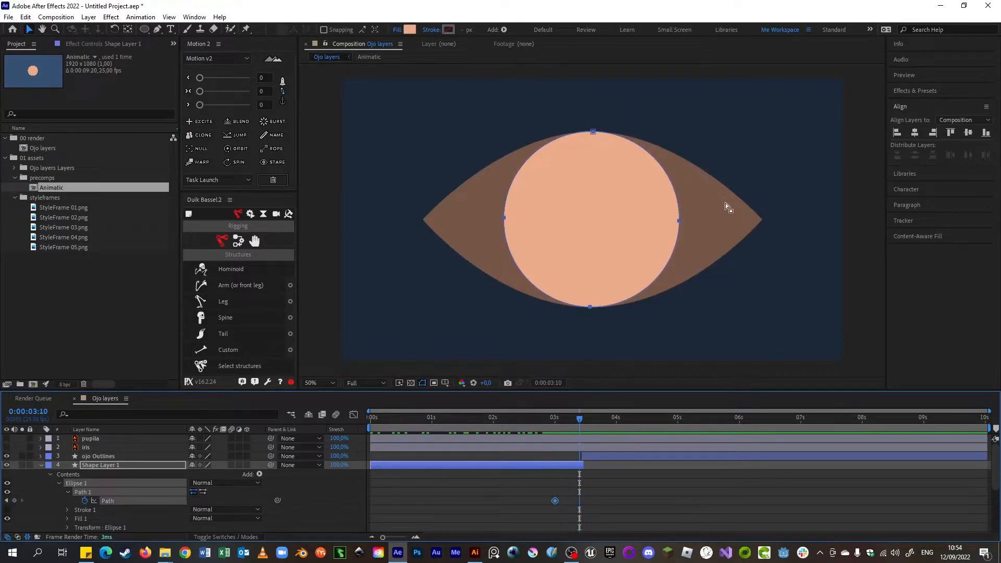
left_click(677, 222)
left_click_drag(679, 224, 762, 227)
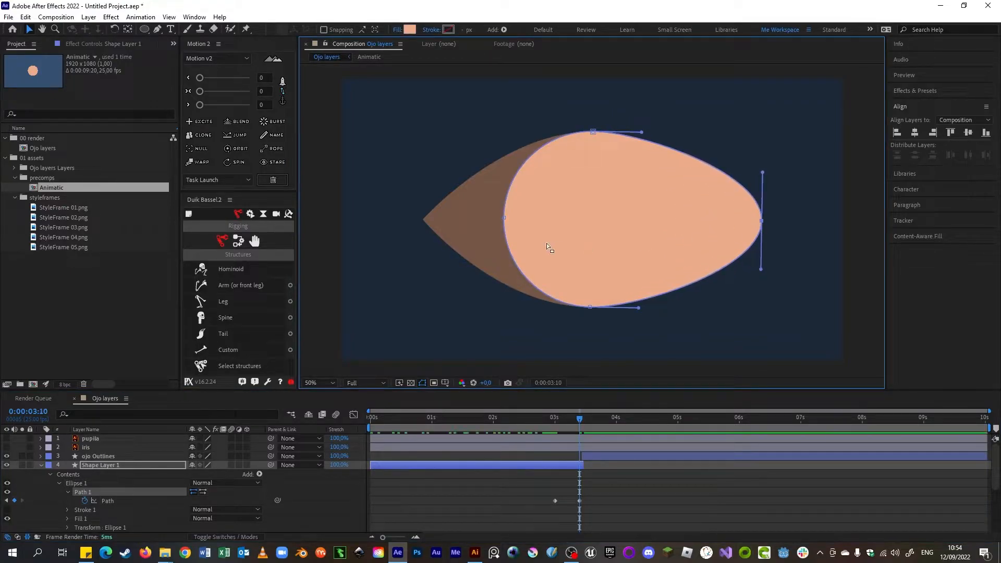
left_click_drag(507, 214, 424, 230)
Select the path's two side points and convert them from smooth to sharp corner points.
left_click_drag(802, 224, 405, 229)
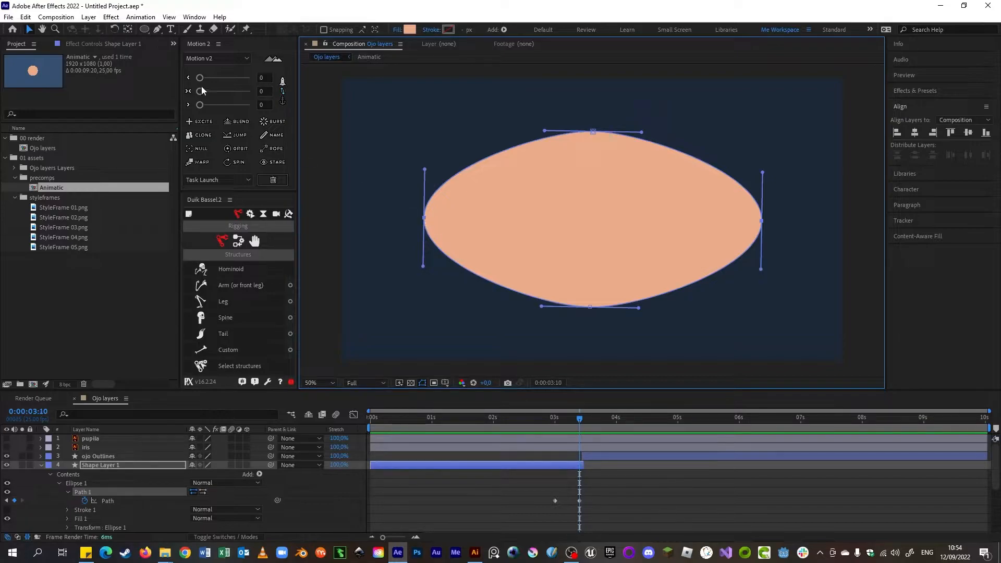
left_click(157, 29)
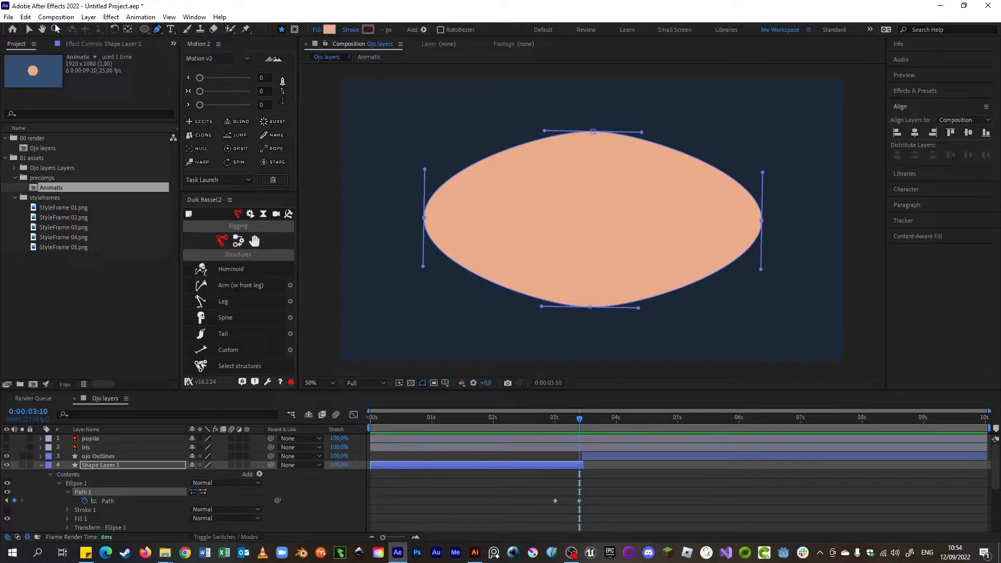
left_click(31, 32)
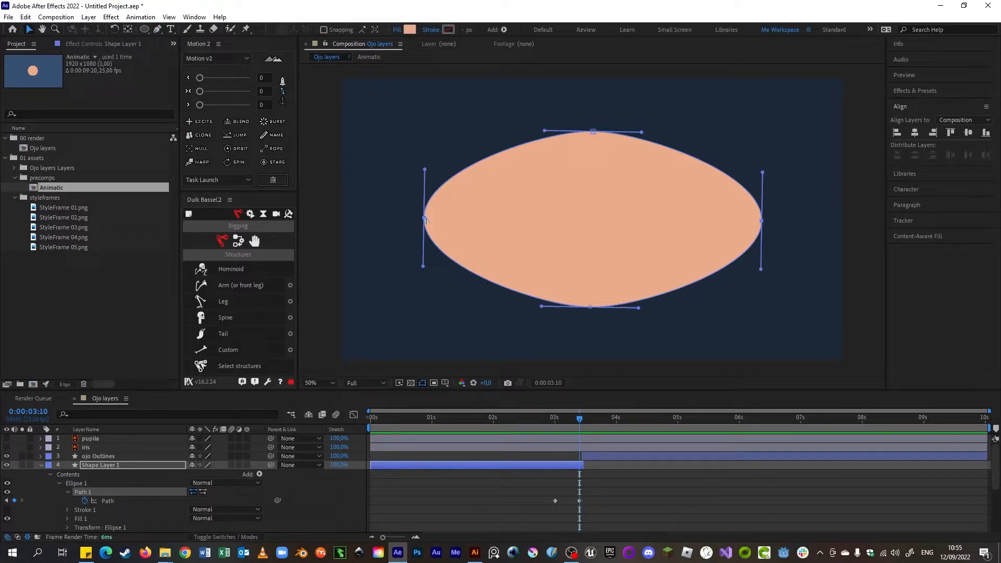
left_click(424, 219, "ctrl+alt")
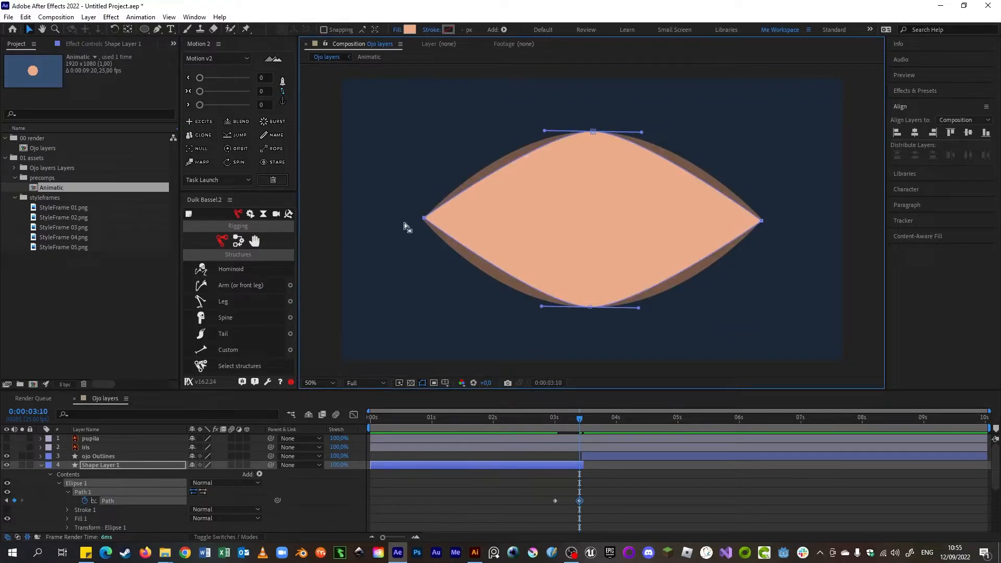
Try making both side points smooth and adjusting a handle, undo the adjustment, and convert them back to corner points.
left_click(425, 219, "ctrl+alt")
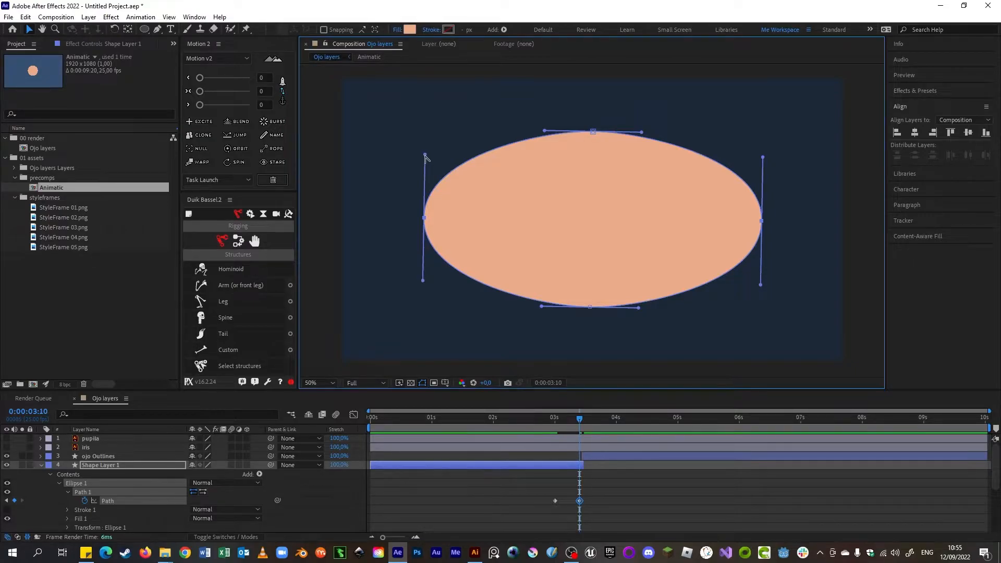
left_click_drag(427, 158, 431, 186)
key("ctrl+z")
left_click_drag(405, 203, 838, 233)
left_click(425, 219, "ctrl+alt")
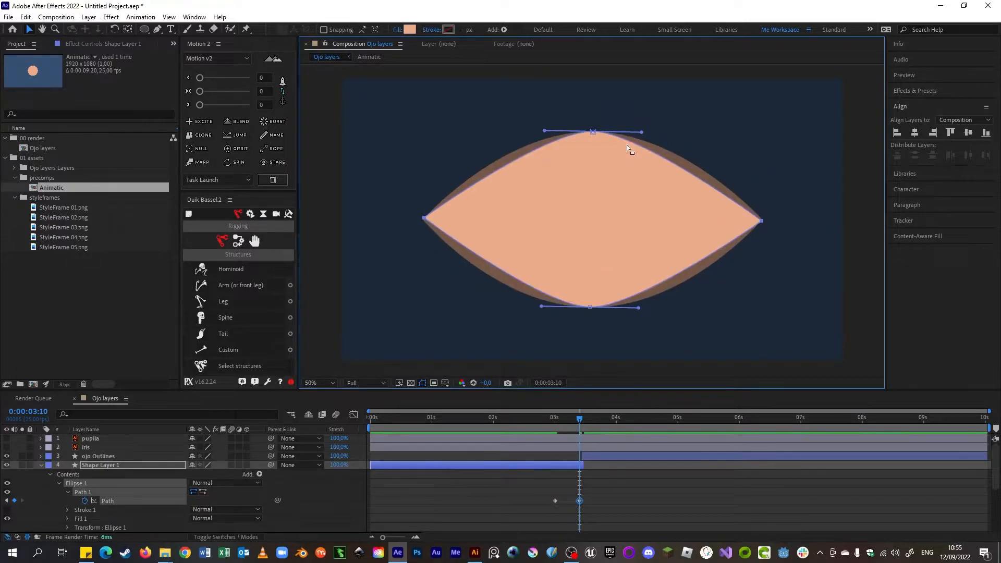
Lengthen both handles of the path's top point so the curve follows the upper edge of the animatic's eye.
left_click(594, 133)
left_click_drag(645, 136, 677, 130)
left_click_drag(544, 133, 500, 131)
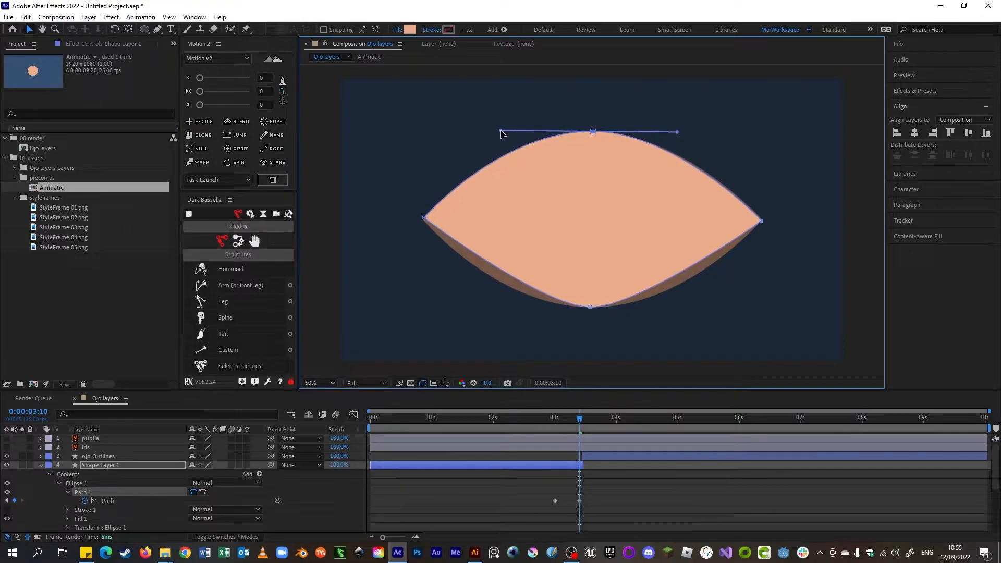
Lengthen both handles of the path's bottom point so the curve follows the lower edge of the animatic's eye.
left_click_drag(618, 332, 578, 299)
left_click_drag(639, 308, 694, 301)
left_click_drag(542, 308, 500, 307)
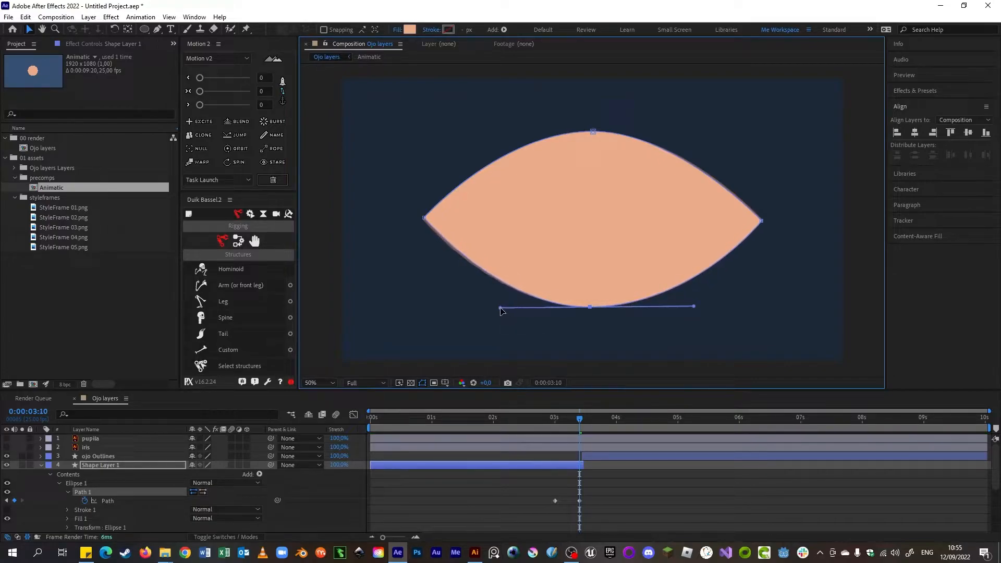
left_click_drag(693, 307, 684, 308)
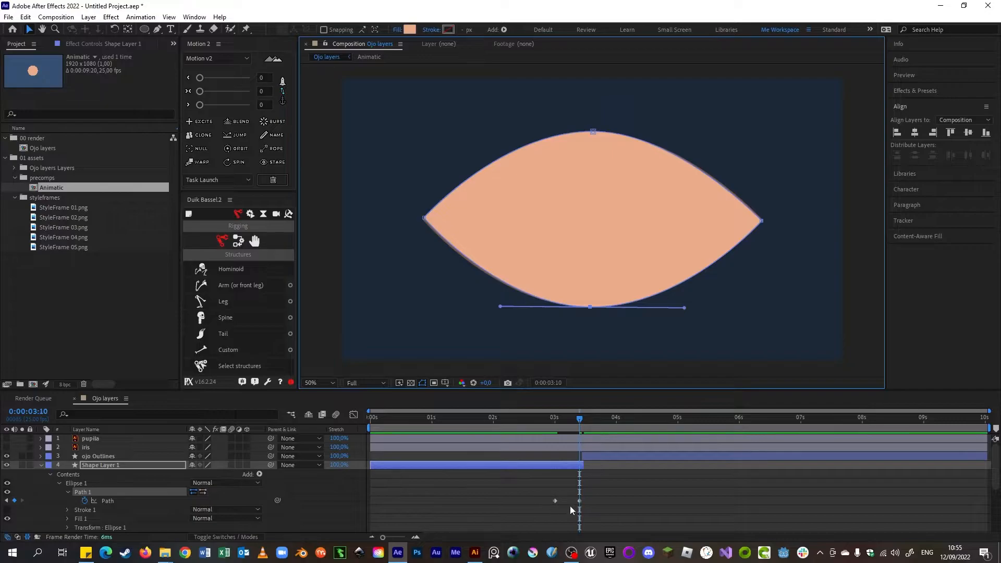
Scrub around 0:00:03:11 and compare Shape Layer 1's final shape with the ojo Outlines layer that replaces it.
mouse_move(569, 420)
left_mouse_down()
mouse_move(554, 435)
mouse_move(547, 418)
mouse_move(590, 418)
mouse_move(556, 420)
mouse_move(583, 426)
left_mouse_up()
left_click(580, 467)
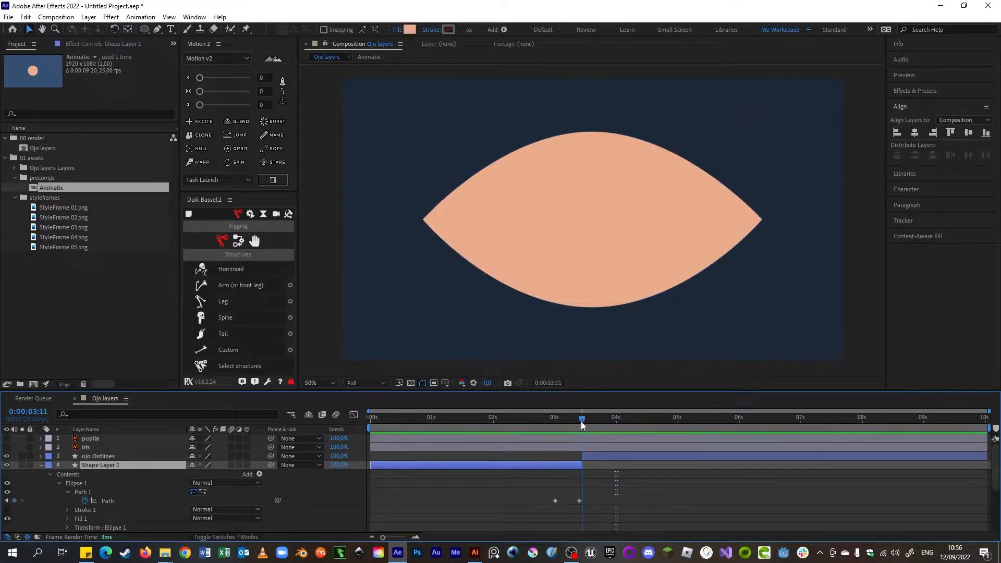
left_click(590, 457)
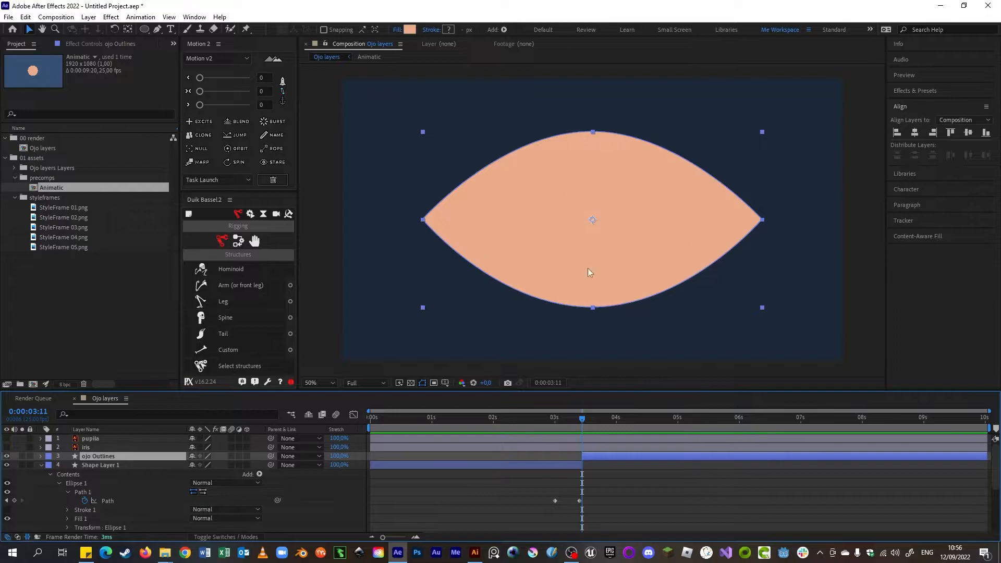
left_click(580, 421)
Reveal Shape Layer 1's animated properties and apply Easy Ease to all of its Path and Scale keyframes.
left_click_drag(583, 422, 449, 435)
left_click(486, 464)
key("u")
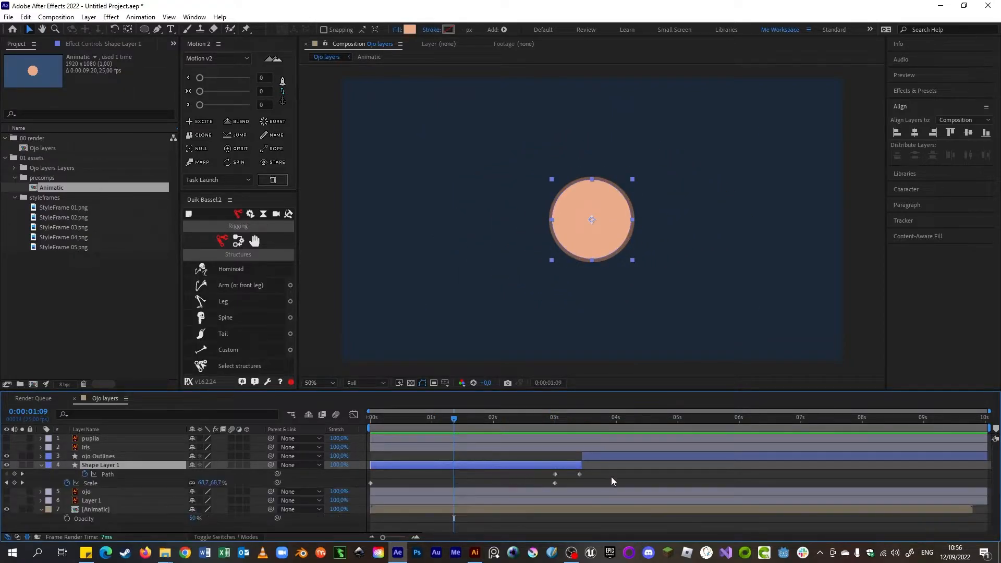
left_click_drag(587, 465, 351, 496)
key("F9")
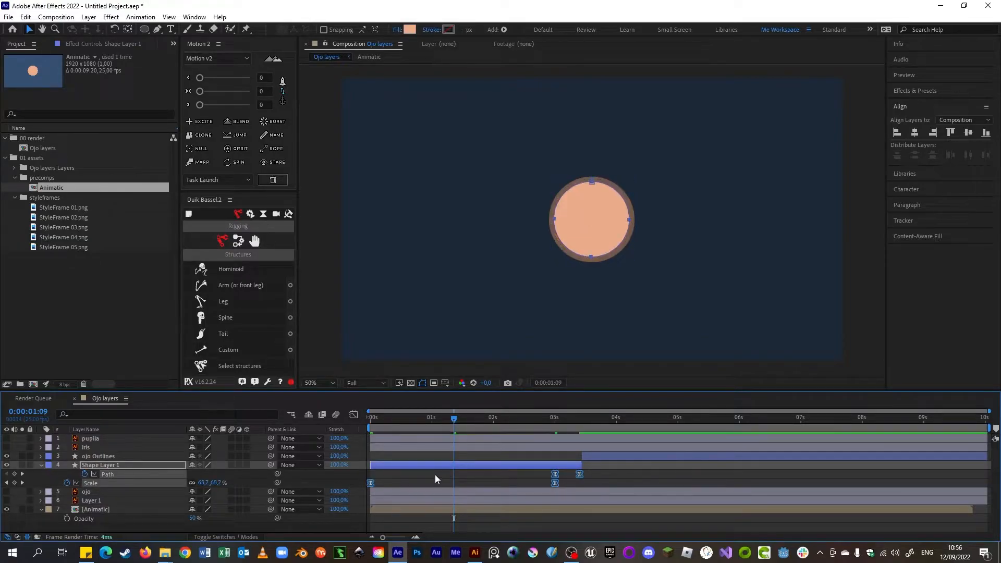
right_click(556, 477)
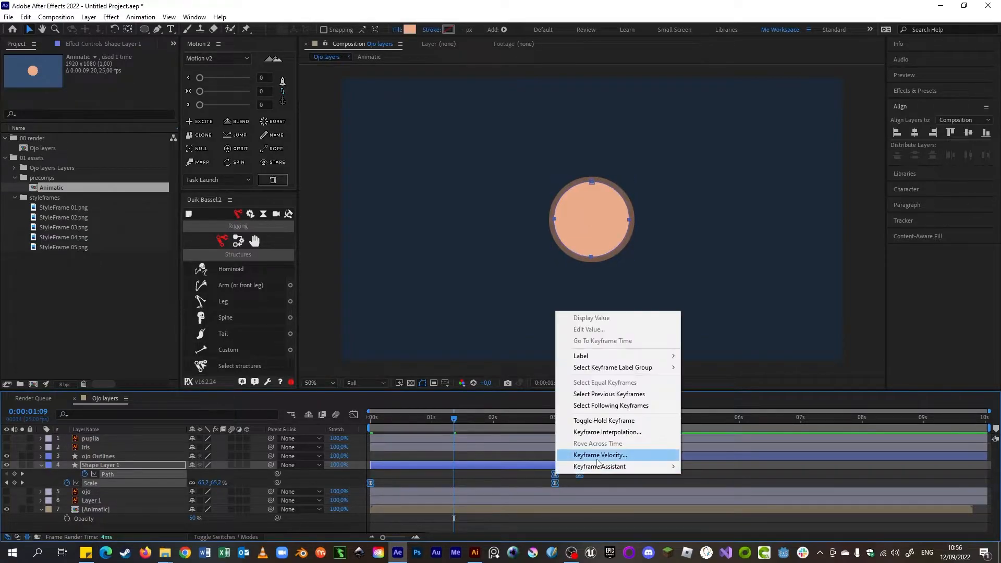
mouse_move(611, 468)
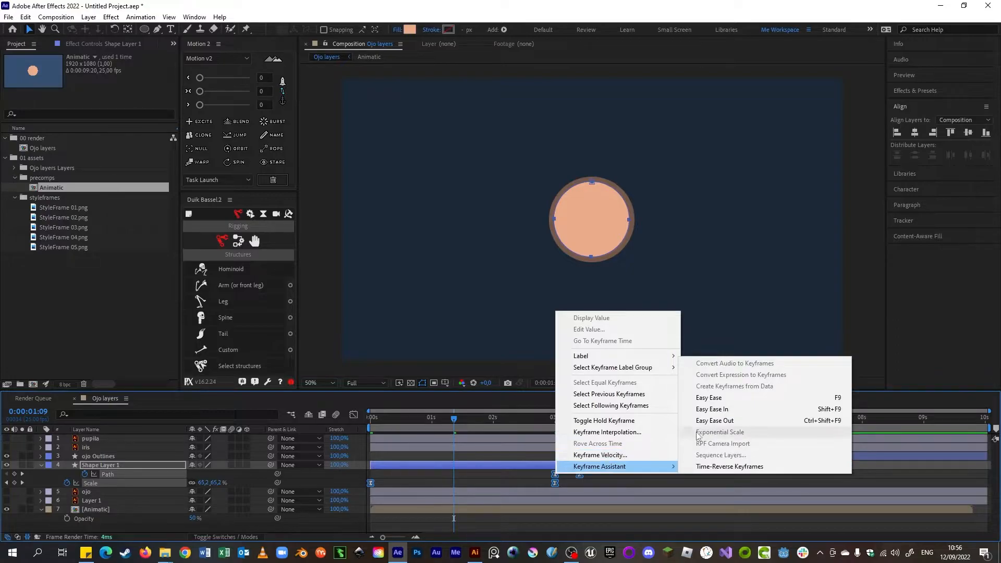
left_click(714, 403)
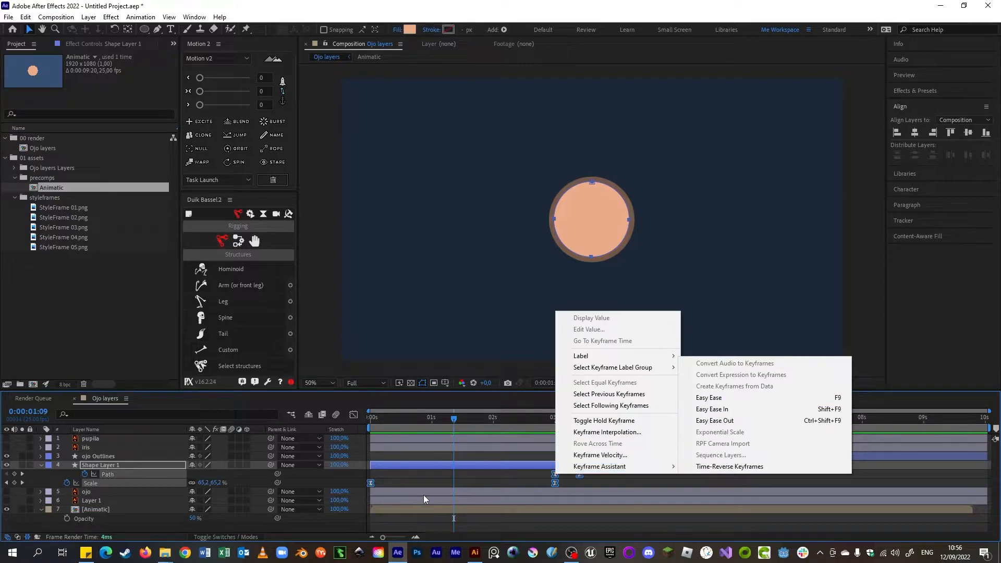
Preview the eased circle-to-eye animation from the beginning of the composition, then stop playback and deselect the keyframes.
key("Home")
key("space")
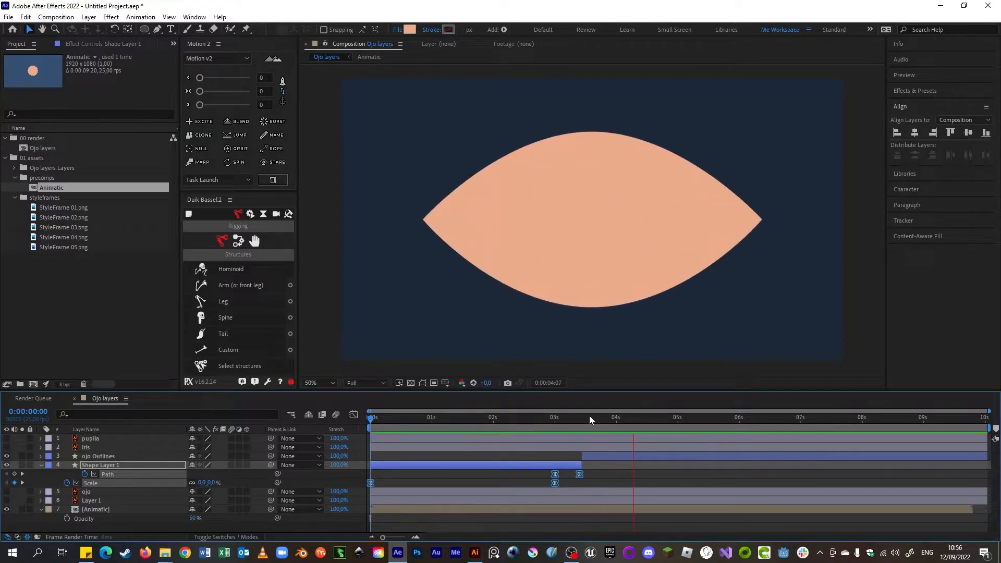
key("space")
left_click(599, 475)
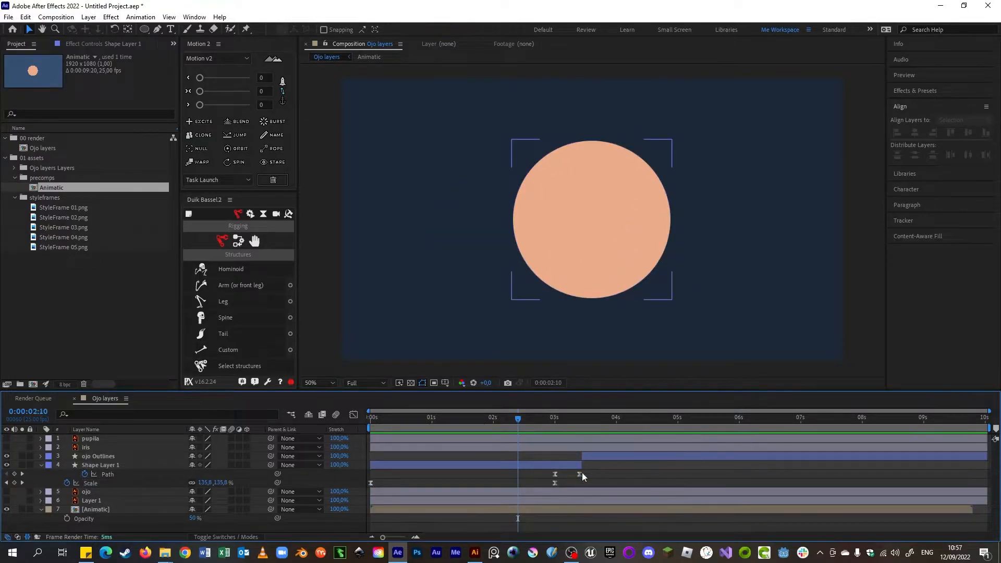
Inspect the Path and Scale keyframes in the graph editor using the value graph, and return to the layer bars.
left_click_drag(620, 474, 363, 488)
left_click_drag(608, 473, 368, 489)
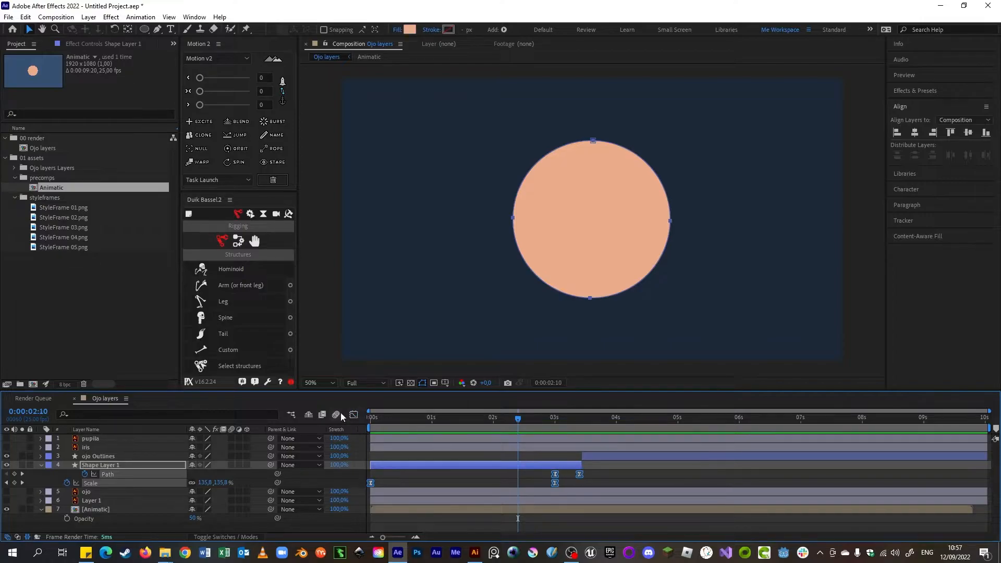
left_click(354, 415)
left_click(575, 527)
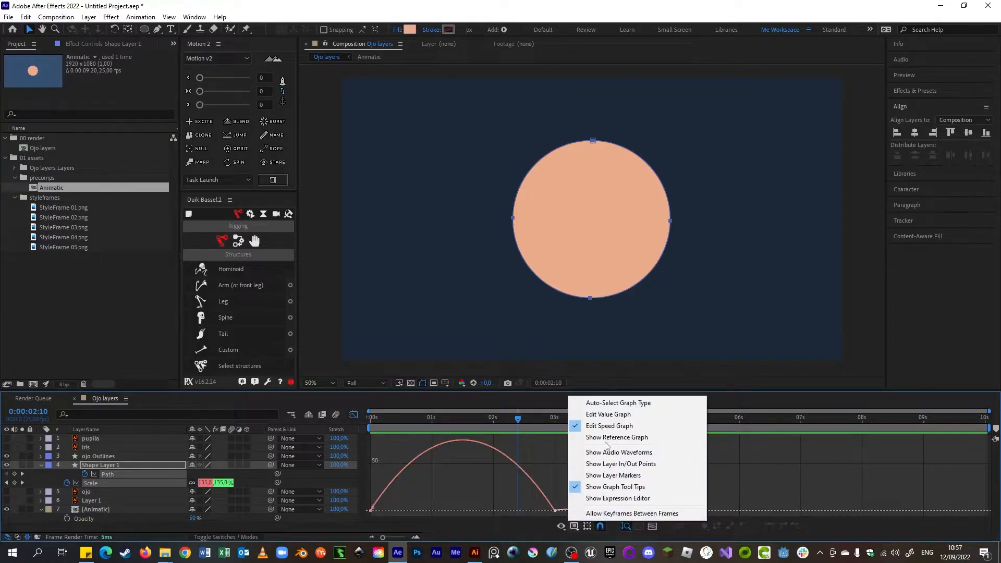
left_click(614, 417)
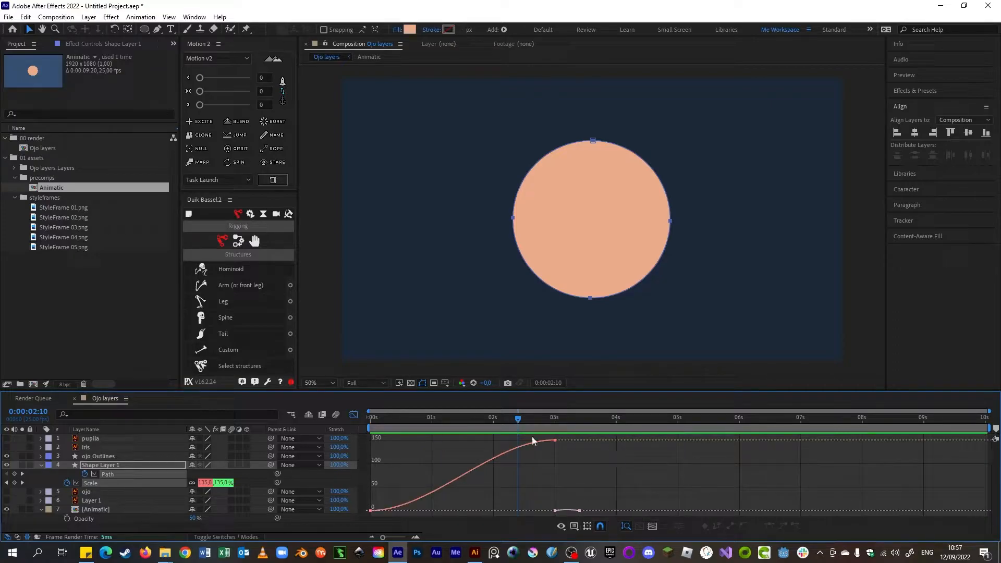
left_click(355, 415)
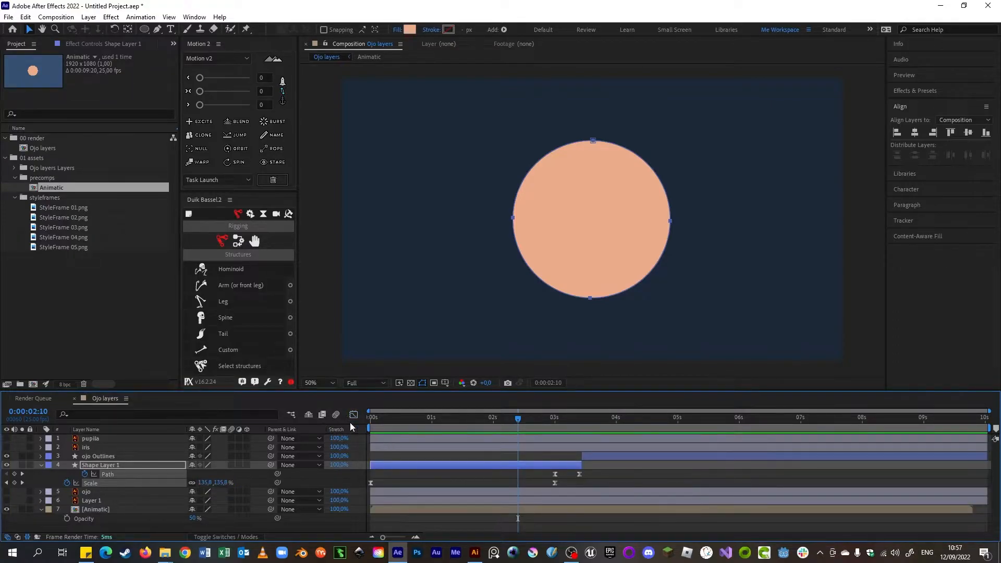
In the graph editor, extend the easing handles of both Path keyframes inward to give the speed curve a sharp central peak.
left_click_drag(600, 472, 406, 483)
left_click_drag(604, 477, 544, 473)
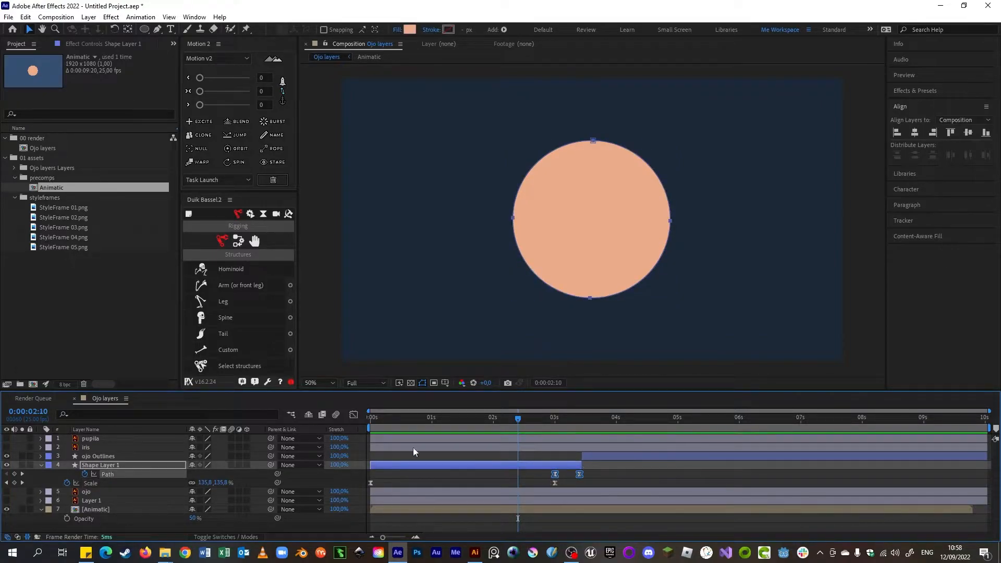
left_click_drag(556, 423, 575, 427)
key("shift+F3")
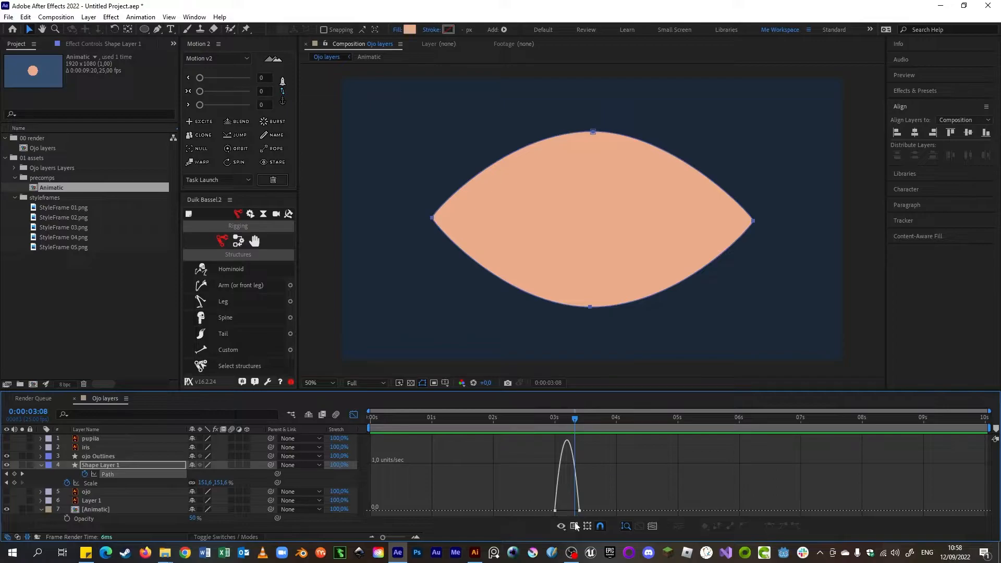
left_click_drag(528, 500, 572, 512)
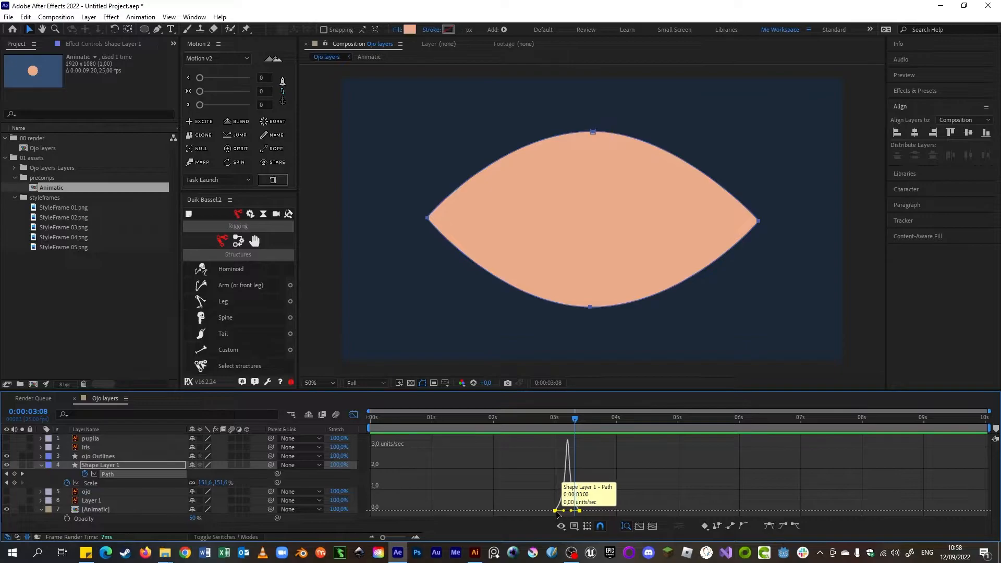
At 0:00:03:10, nudge the path's left and right corner points to align with the corners of the eye outline.
left_click(567, 421)
mouse_move(566, 421)
left_mouse_down()
mouse_move(577, 421)
mouse_move(548, 424)
mouse_move(580, 423)
left_mouse_up()
left_click_drag(409, 193, 423, 219)
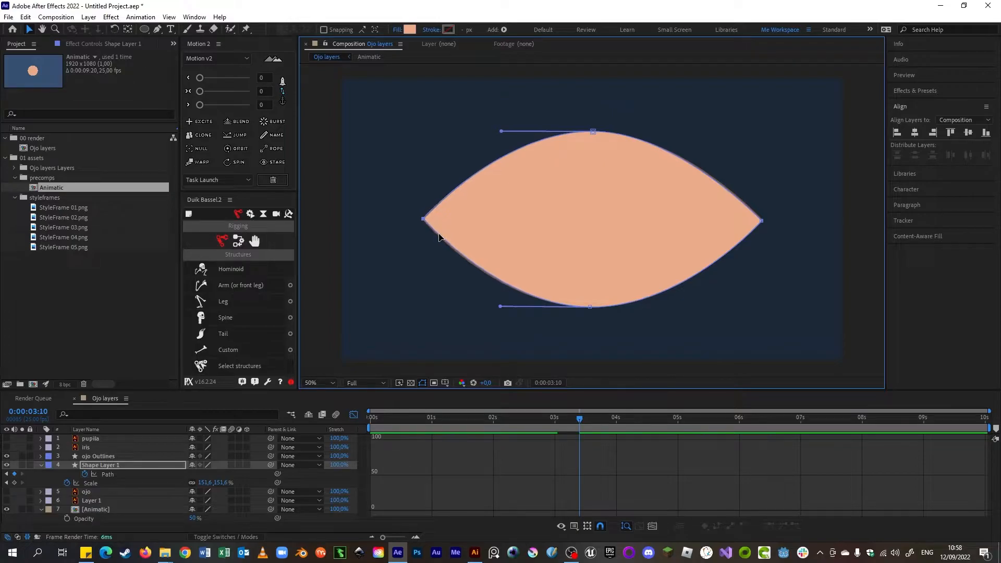
left_click_drag(791, 210, 749, 244)
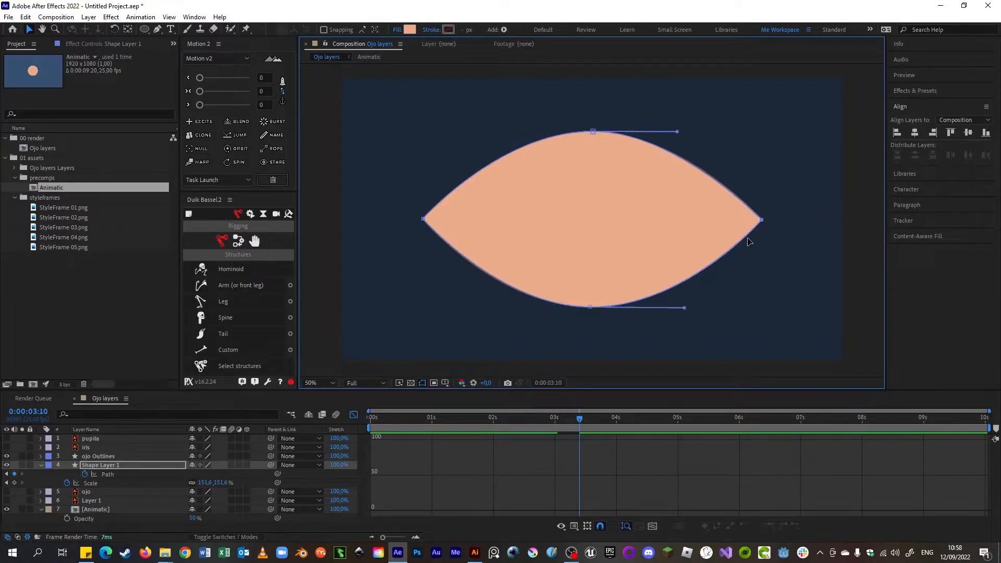
Select both Scale keyframes of Shape Layer 1 and switch their curve display to the speed graph.
left_click_drag(594, 426, 535, 420)
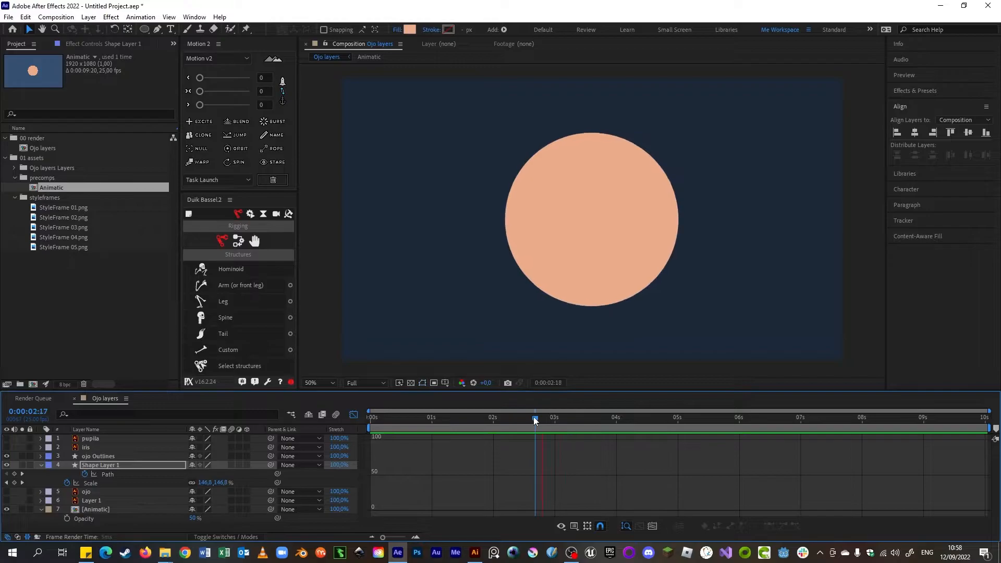
mouse_move(527, 415)
left_mouse_down()
mouse_move(565, 418)
mouse_move(545, 418)
left_mouse_up()
left_click(531, 424)
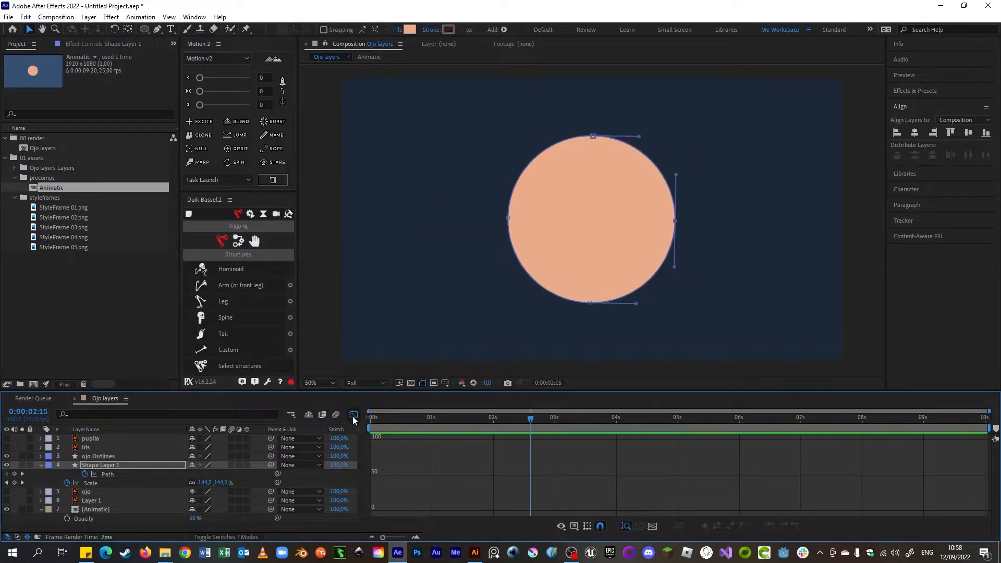
left_click(354, 415)
left_click_drag(601, 472, 369, 486)
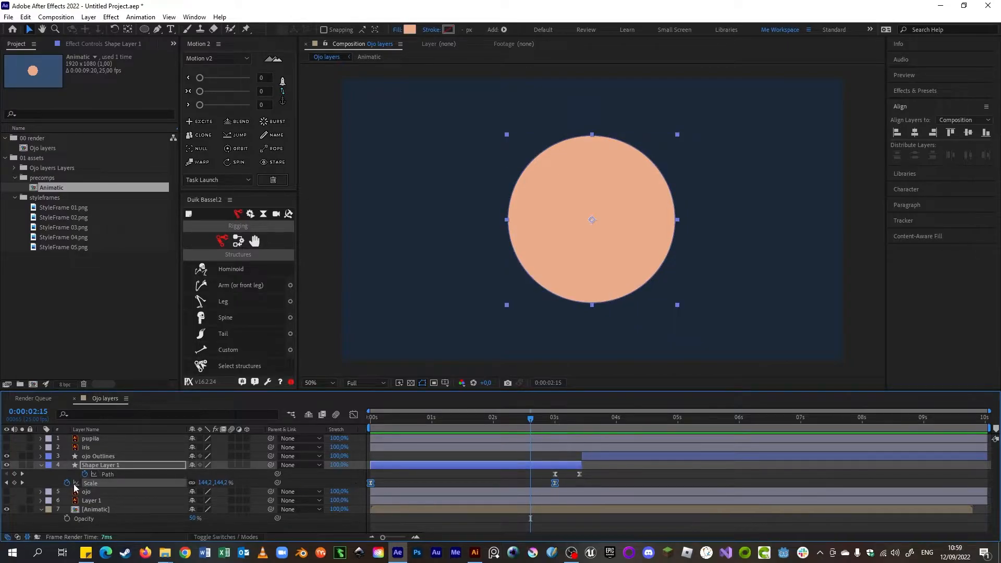
left_click_drag(487, 421, 543, 458)
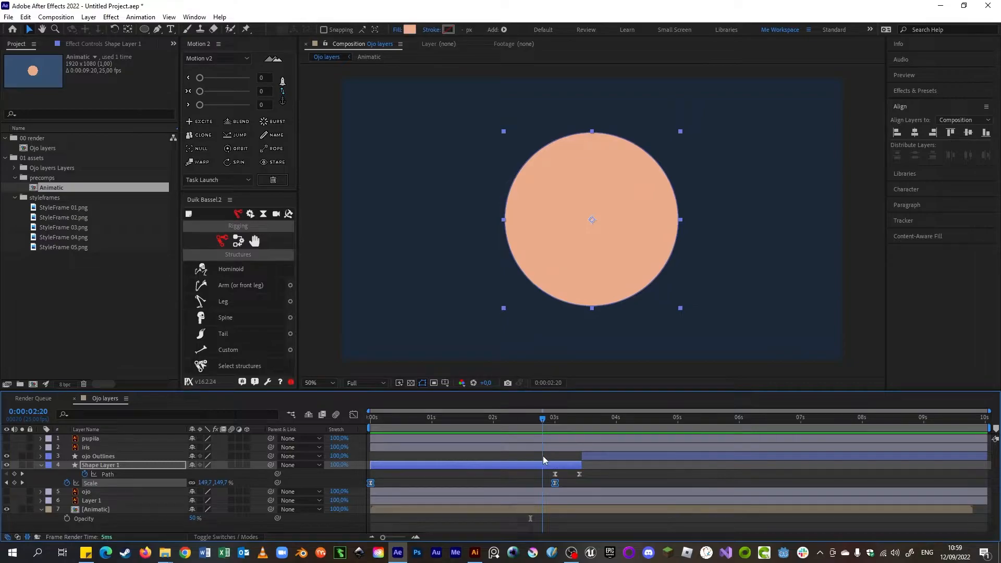
left_click(354, 415)
left_click(575, 526)
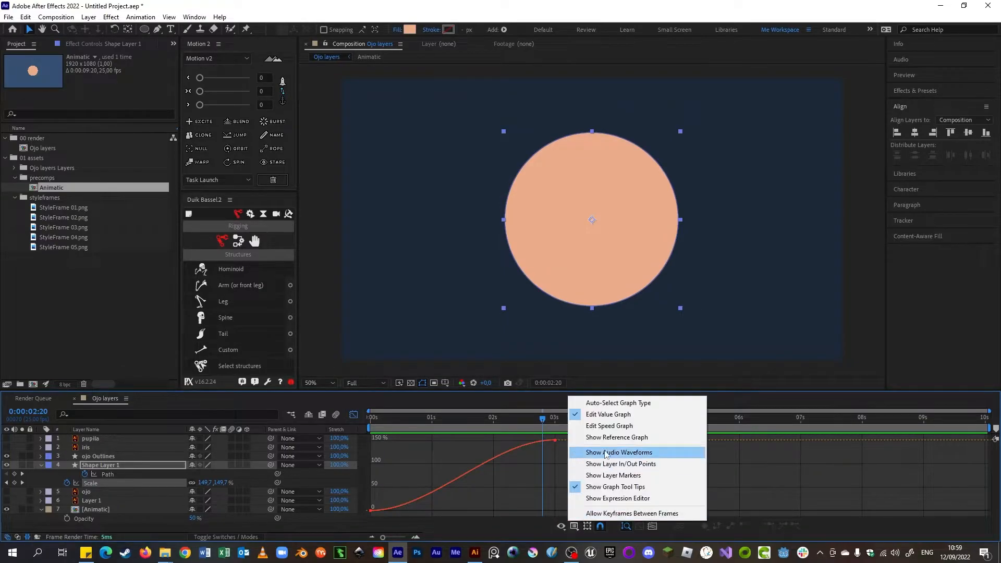
left_click(613, 427)
Reshape the Scale speed curve to peak at about 0.8 seconds with a long ease-out, and preview the growing circle.
left_click_drag(589, 491, 483, 509)
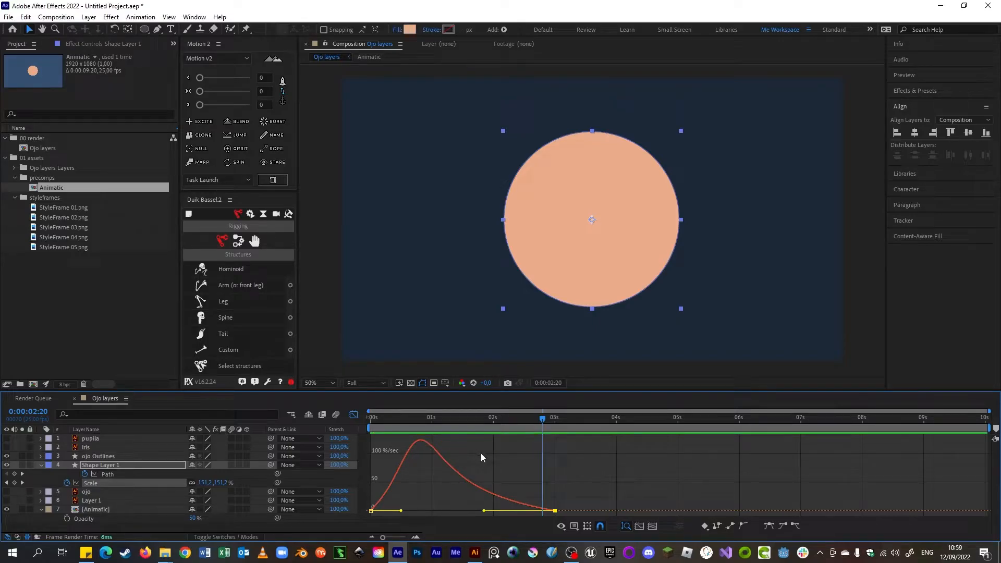
left_click_drag(421, 421, 373, 422)
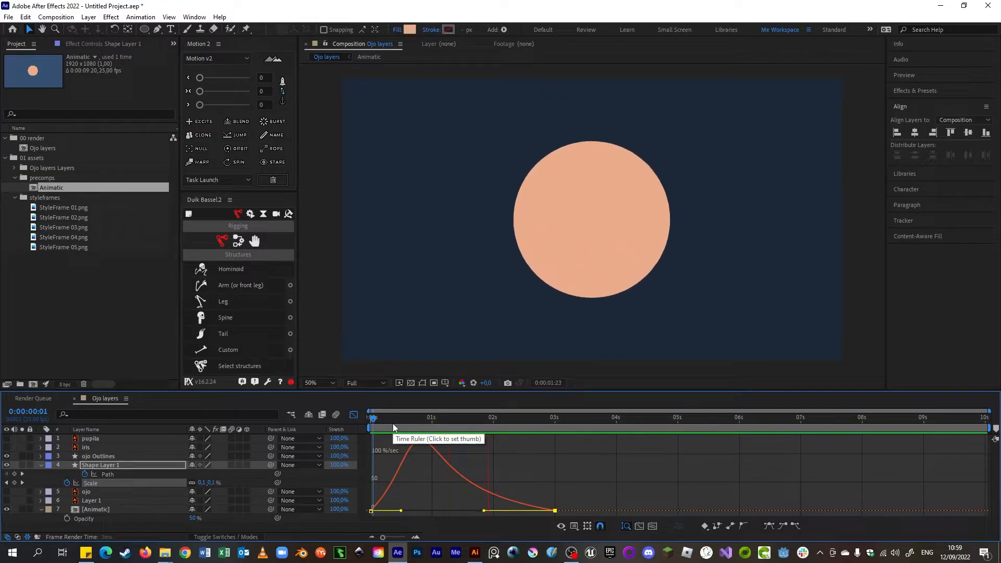
left_click(370, 416)
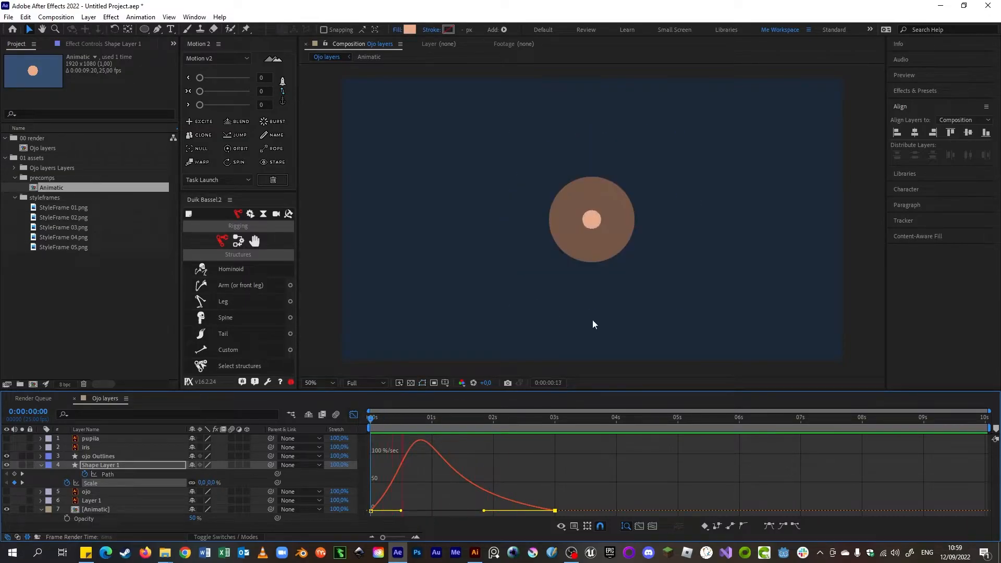
key("space")
Try a Scale speed curve that starts slowly and peaks at about 2.4 seconds, and preview it.
left_click_drag(401, 511, 533, 511)
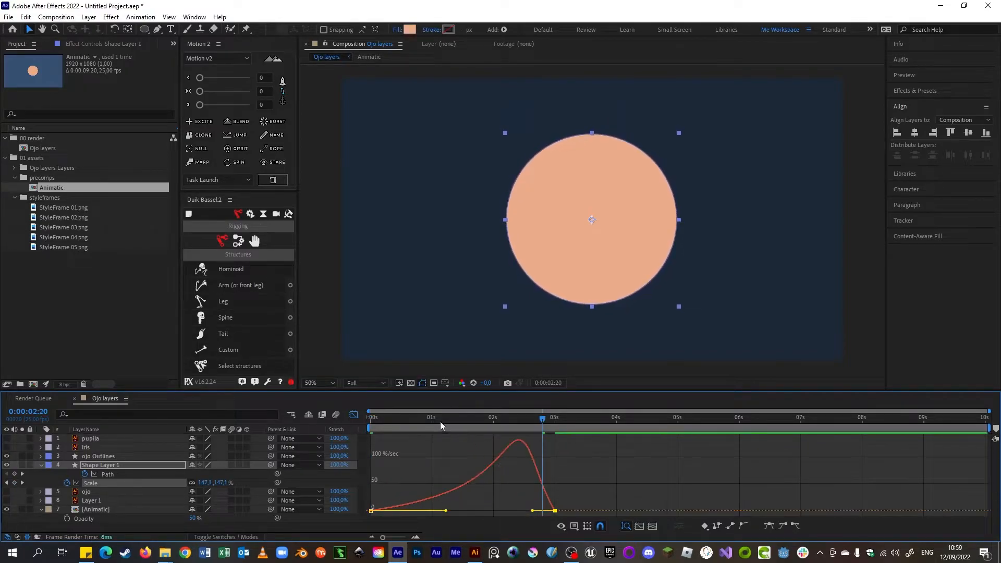
left_click(370, 418)
key("space")
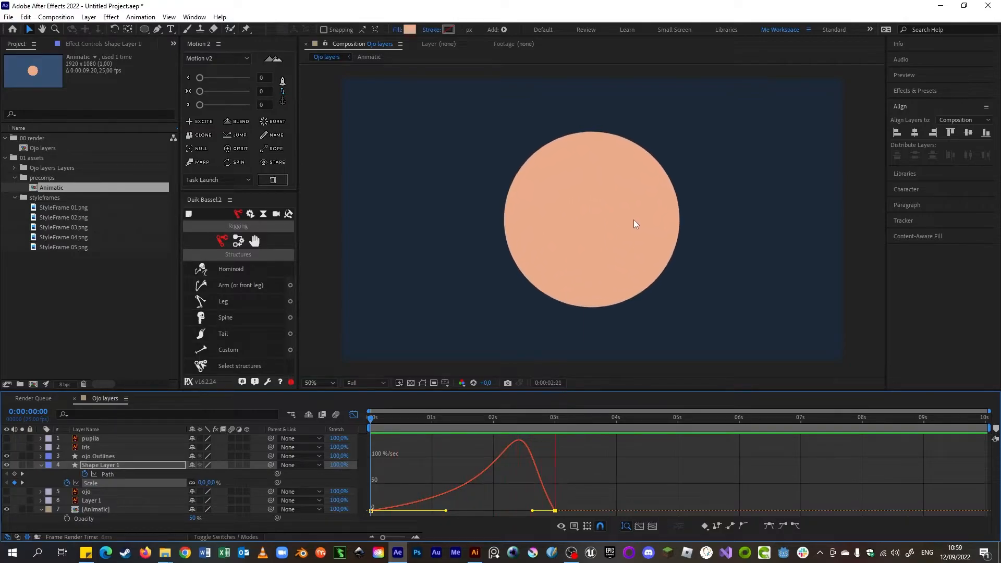
key("space")
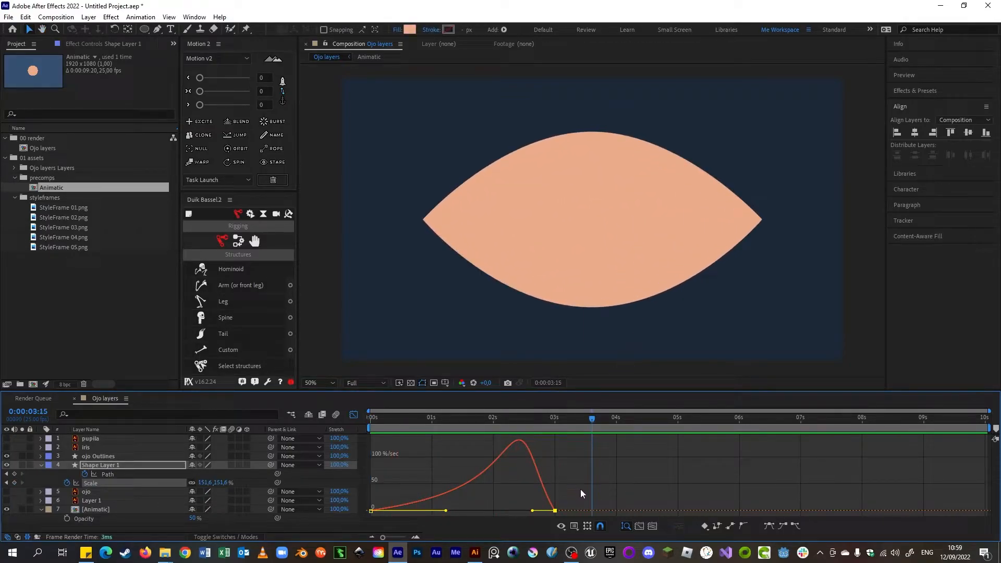
Reshape the Scale speed curve to peak early, with about 81% incoming influence on the last keyframe, and preview it from the start.
left_click_drag(591, 463, 350, 521)
left_click_drag(446, 511, 402, 511)
left_click_drag(531, 511, 483, 512)
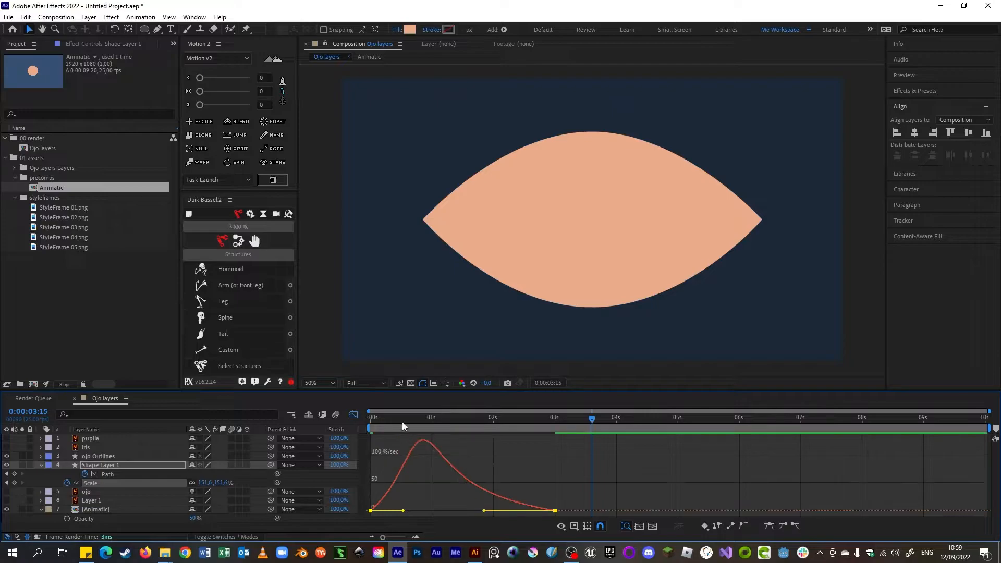
key("space")
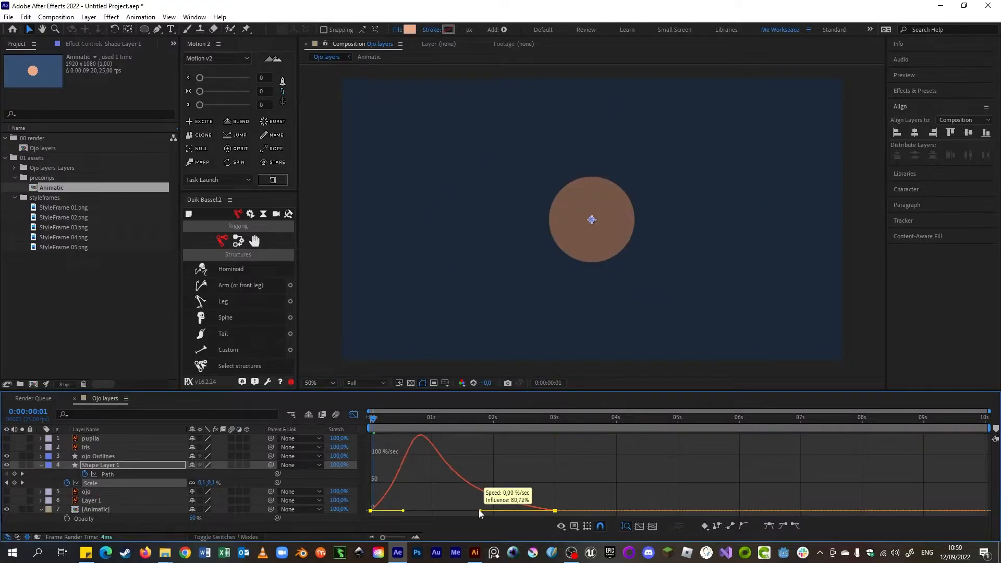
left_click(371, 417)
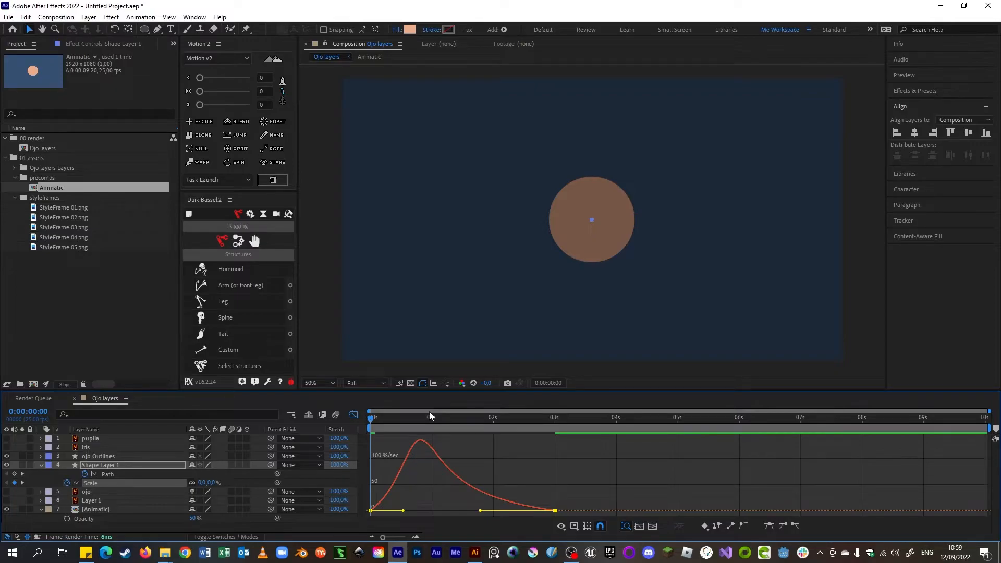
key("space")
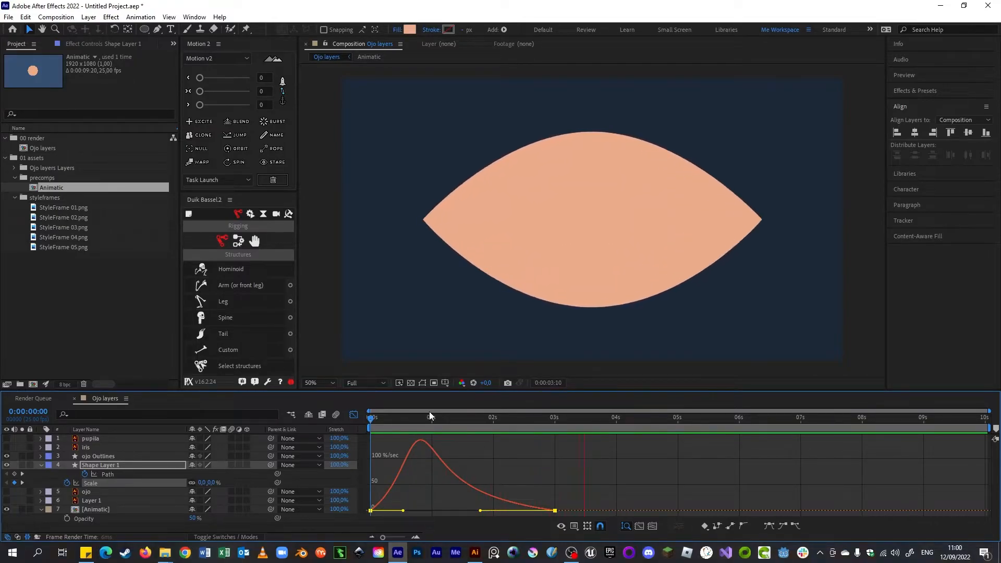
left_click(374, 420)
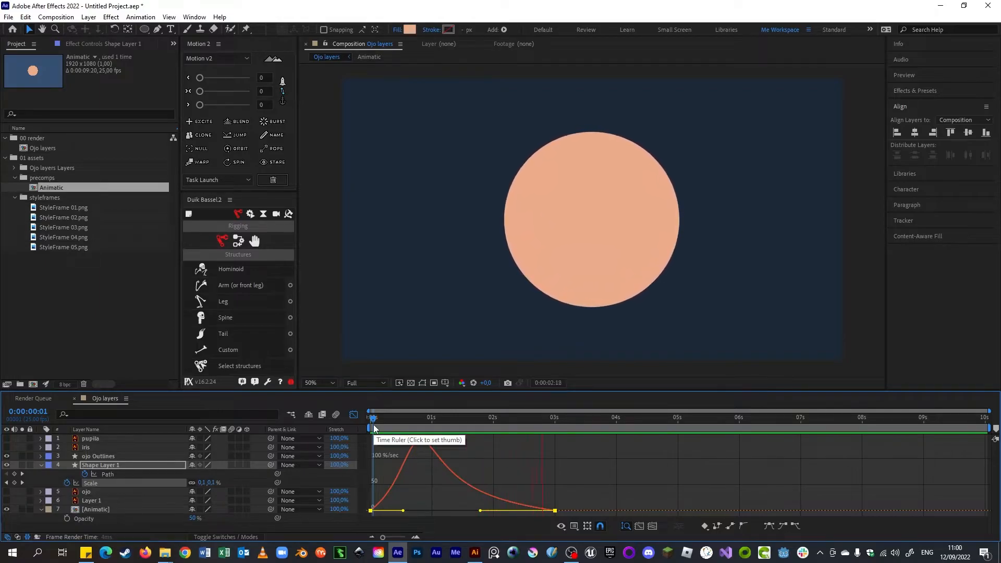
key("space")
Sharpen the Scale speed curve so it peaks at about 0.4 seconds with an even longer ease-out, and preview it.
left_click(484, 510)
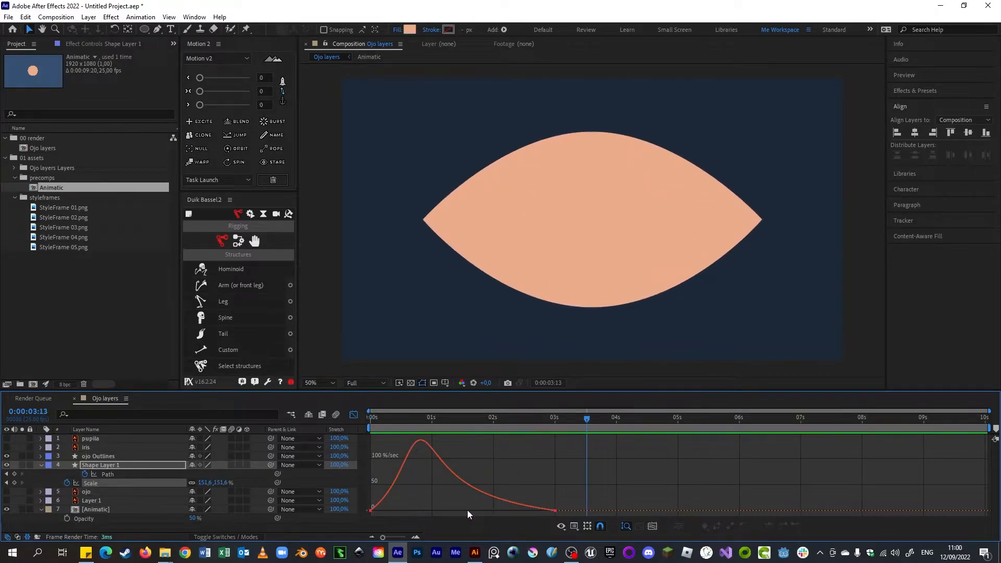
left_click(539, 500)
left_click_drag(481, 510, 390, 510)
left_click(365, 417)
key("space")
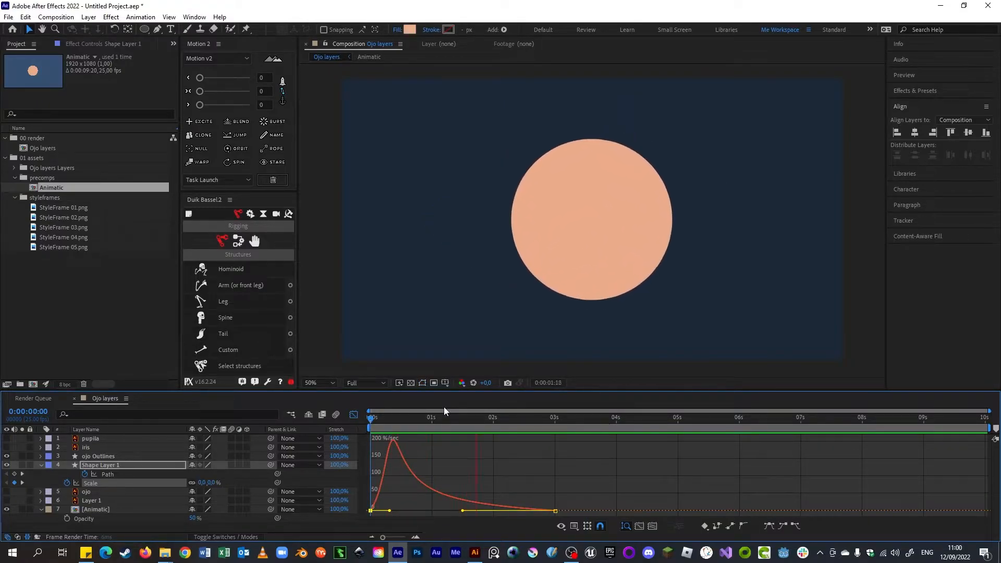
key("space")
Move Shape Layer 1's first Path keyframe earlier to about 0:00:02:18, preview the morph, and collapse the layer's properties.
left_click(354, 415)
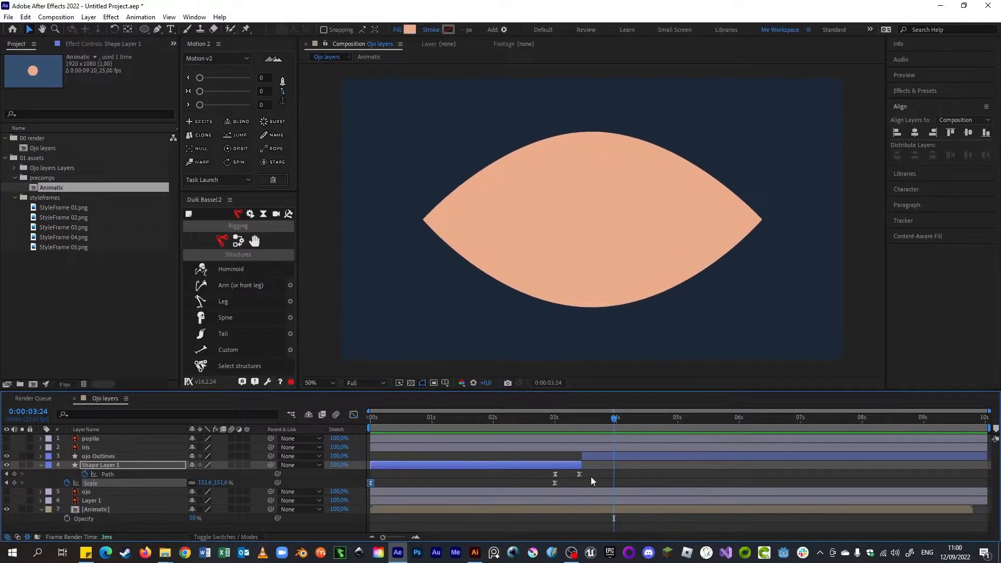
left_click_drag(553, 475, 538, 474)
left_click(518, 433)
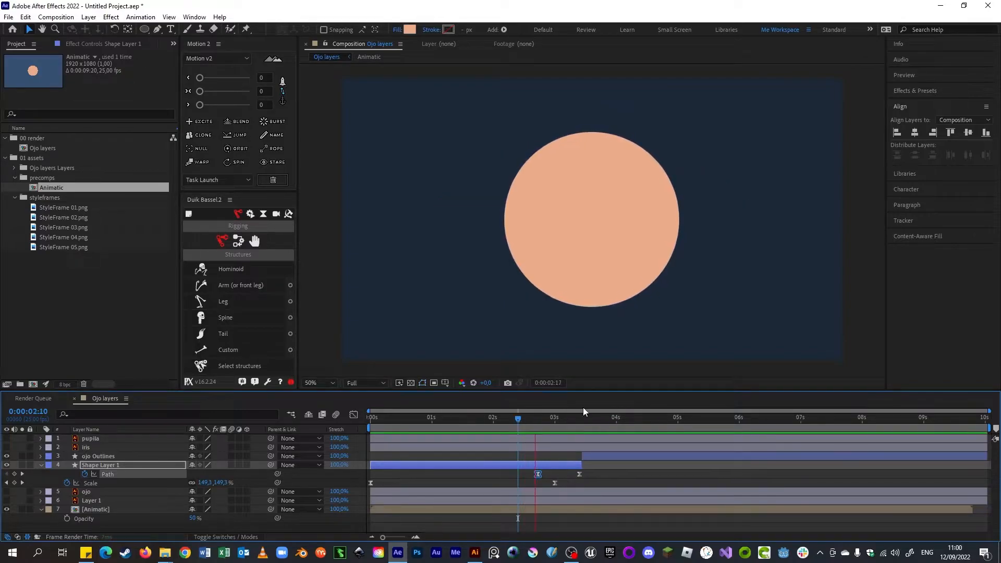
key("space")
left_click(377, 420)
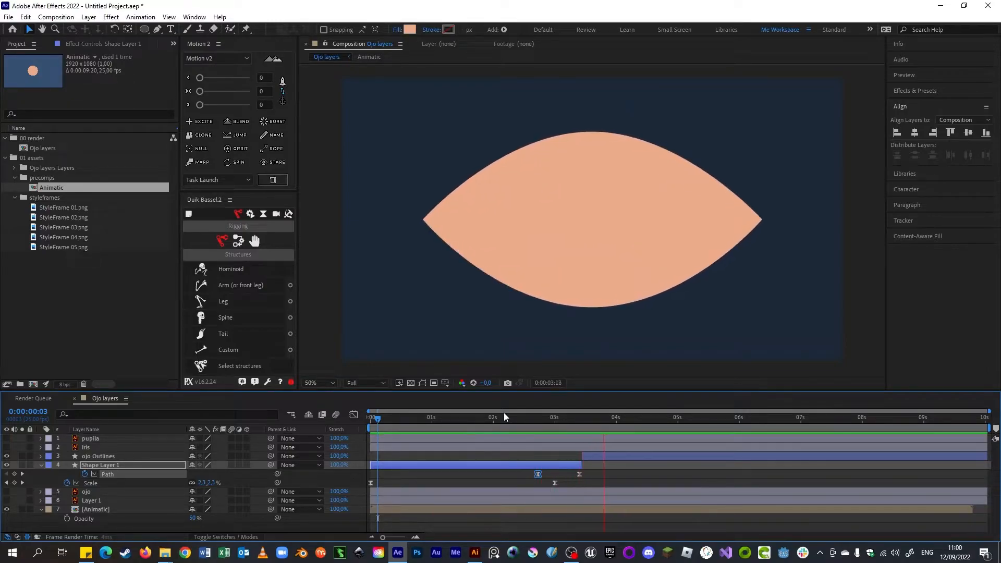
key("space")
left_click_drag(599, 419, 311, 455)
left_click(41, 464)
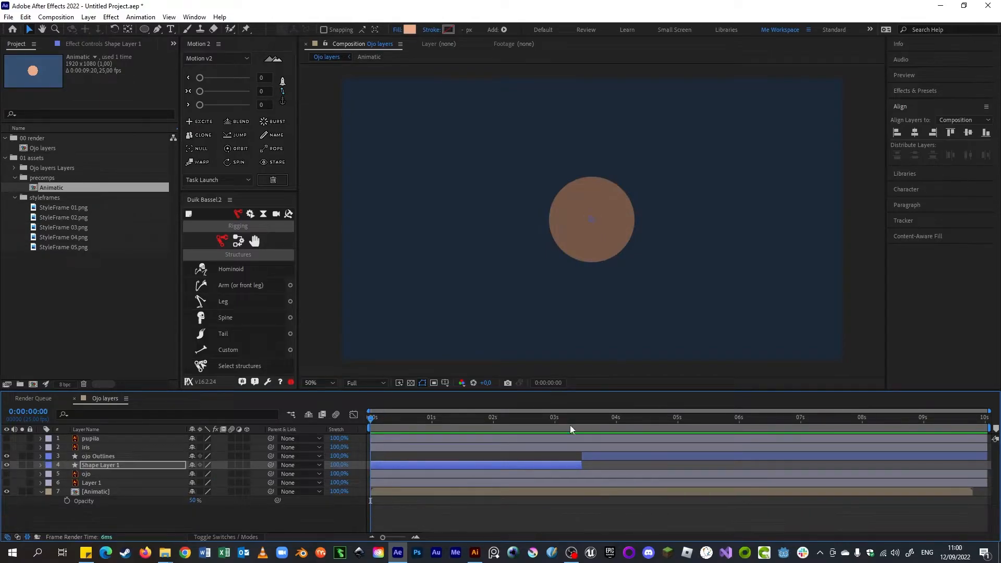
left_click_drag(537, 419, 370, 447)
Solo the Animatic layer and examine the timing of the iris and pupil entrance up to about 0:00:02:11.
left_click(100, 493)
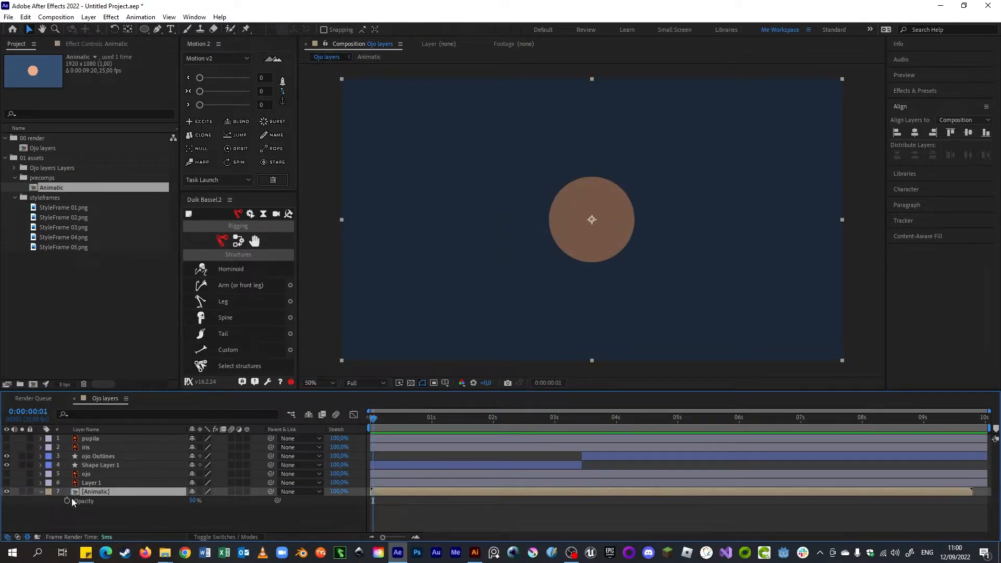
left_click(24, 491)
left_click(92, 458, "ctrl")
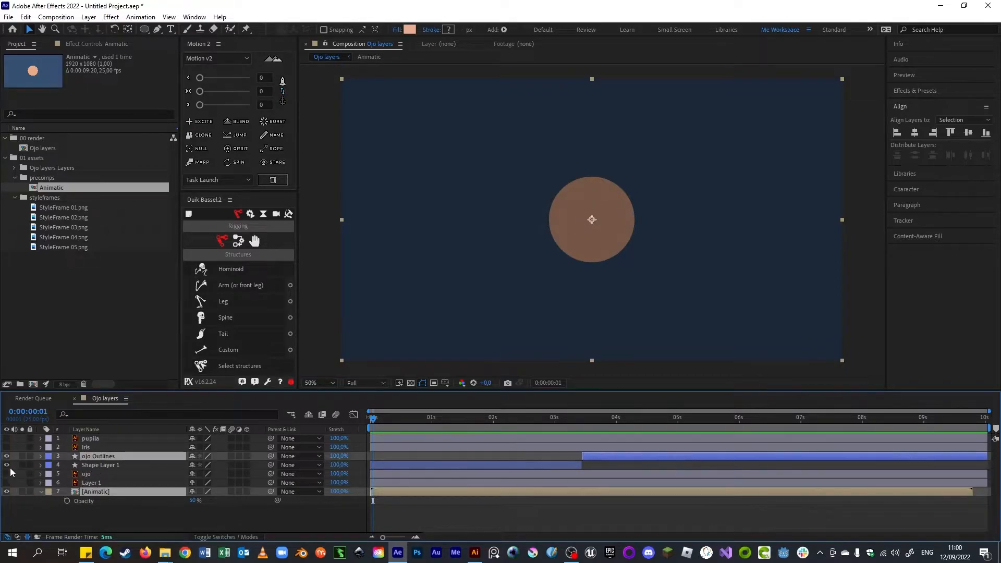
left_click(22, 457)
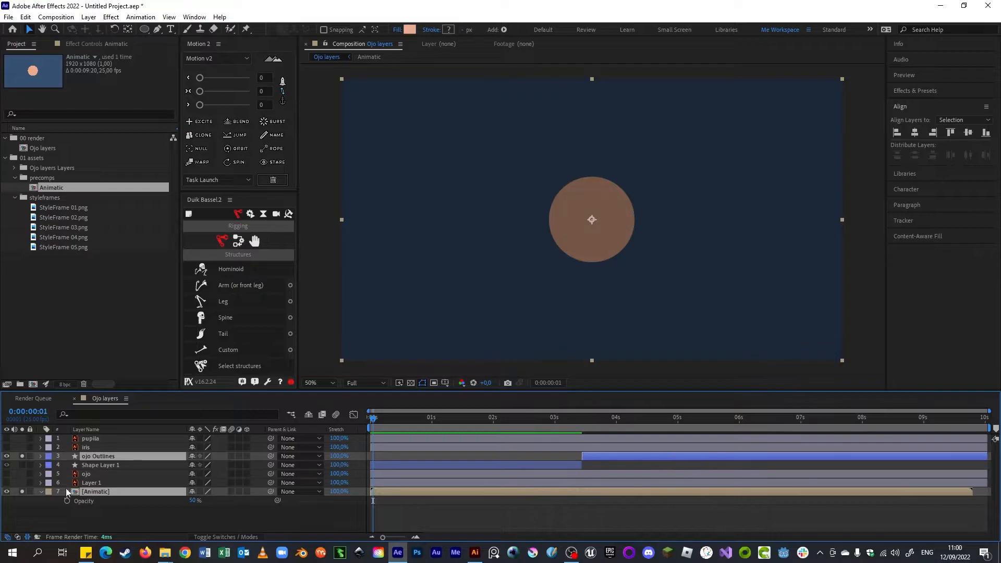
left_click(22, 457)
left_click(24, 505)
left_click(88, 494)
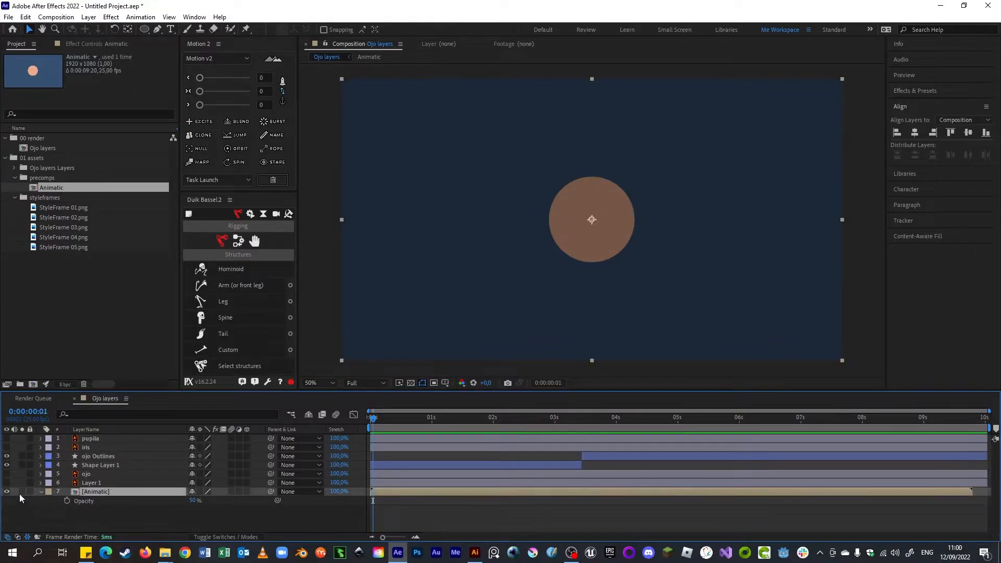
left_click_drag(387, 421, 501, 436)
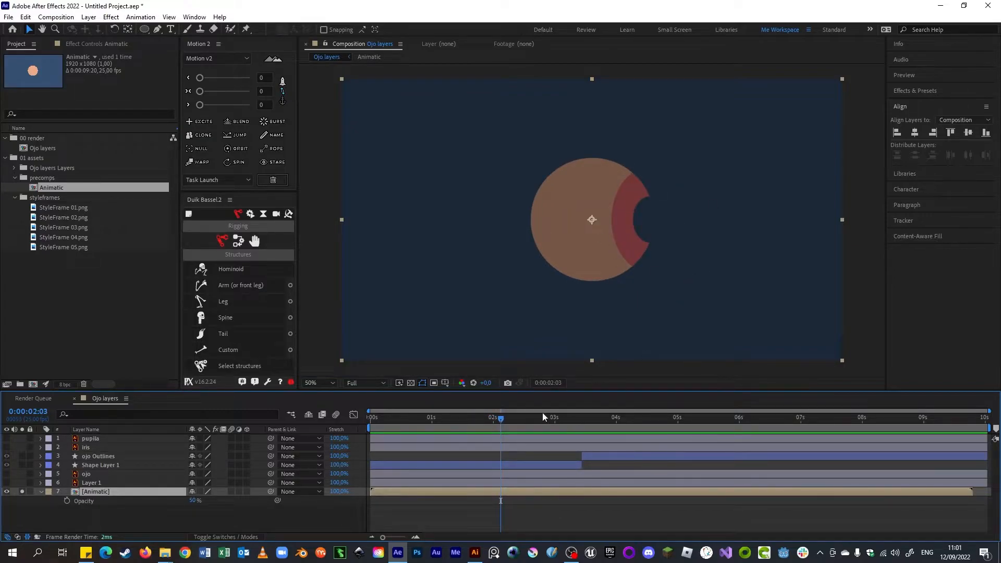
left_click_drag(501, 426, 525, 428)
Make the pupila and iris layers visible and unsolo the Animatic layer.
left_click_drag(8, 448, 7, 439)
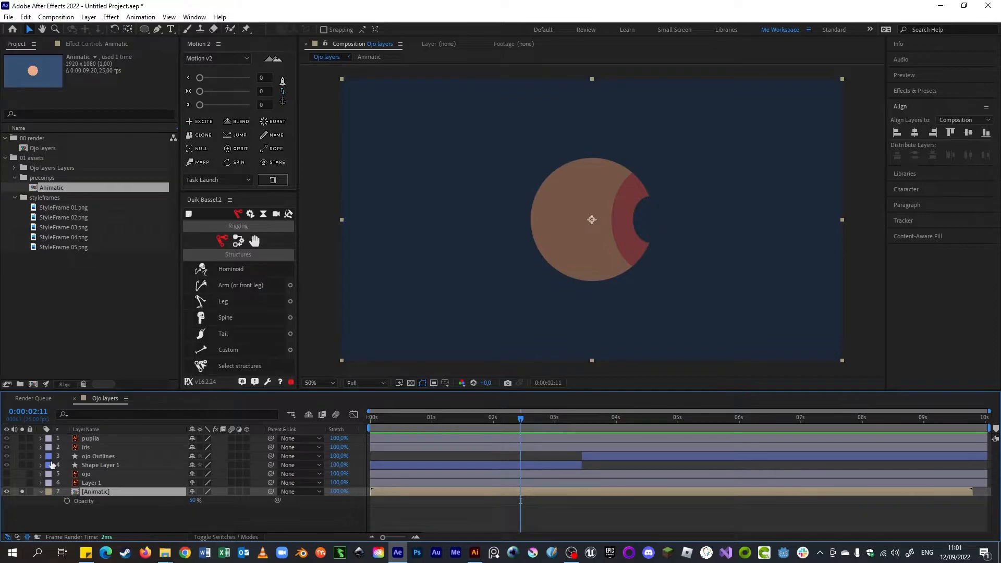
left_click(23, 491)
Split the pupila and iris layers at 0:00:02:16 and stack their later halves together above the earlier ones.
mouse_move(523, 420)
left_mouse_down()
mouse_move(597, 431)
mouse_move(534, 434)
left_mouse_up()
left_click(539, 438)
left_click(542, 447, "shift")
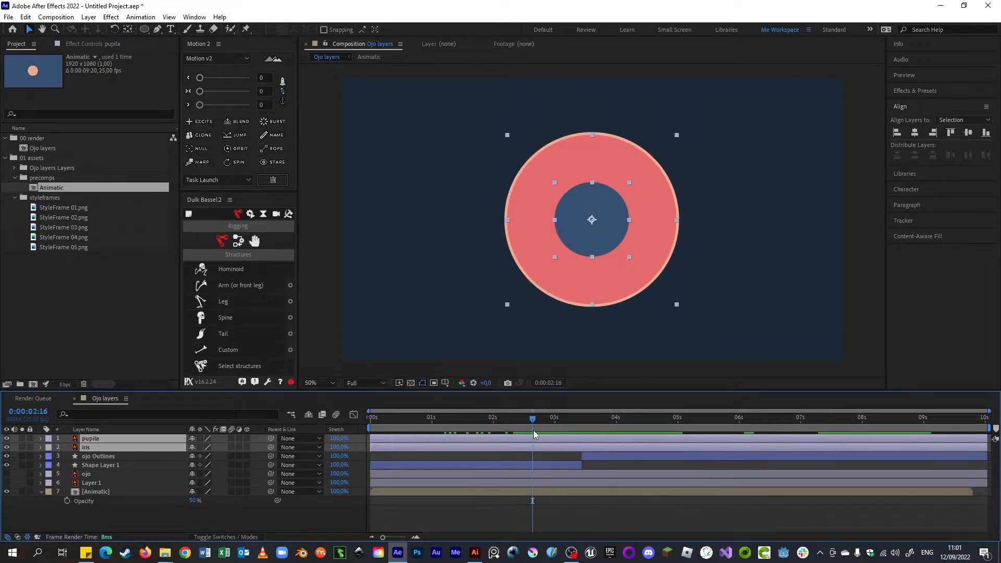
key("ctrl+shift+d")
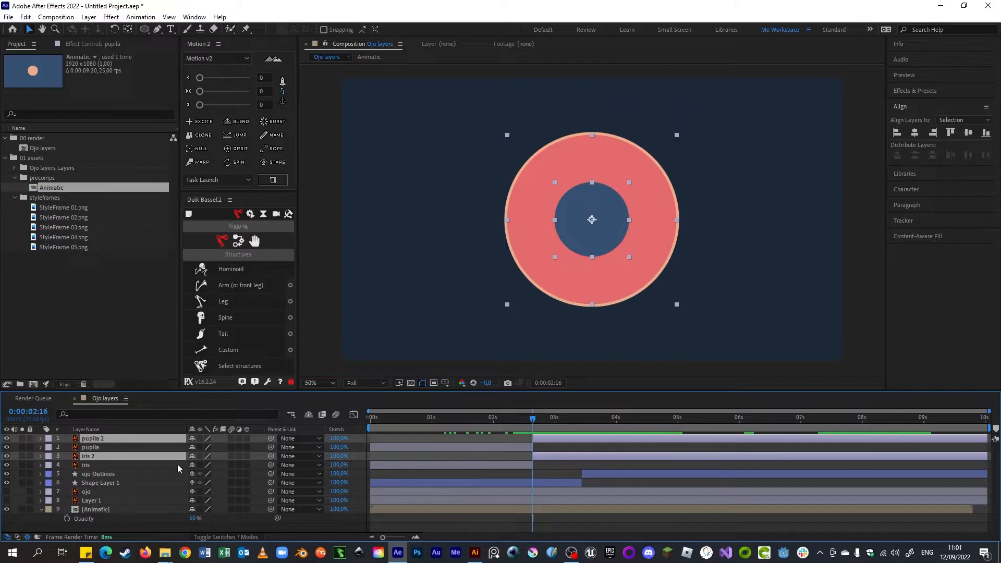
key("ctrl+]")
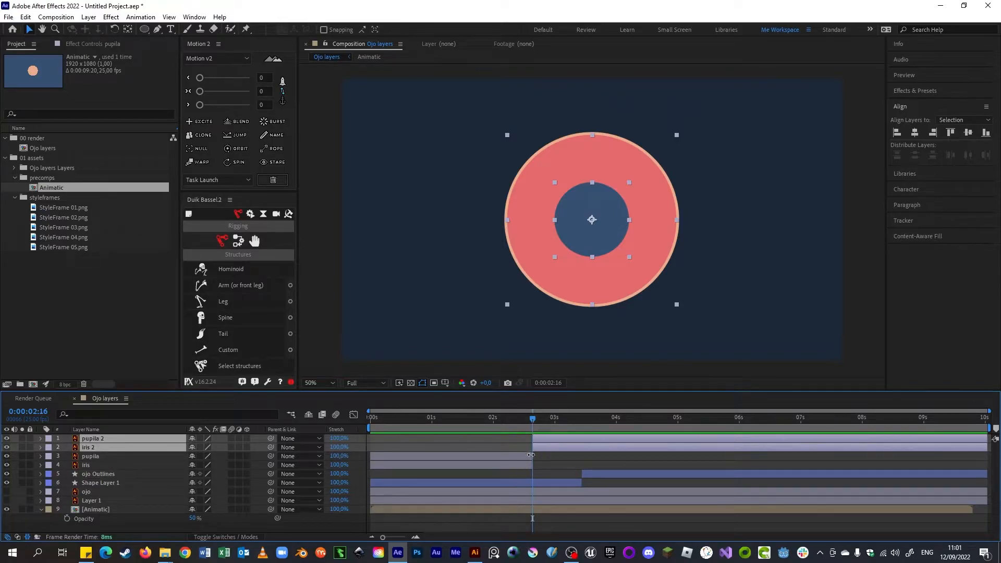
Go to 0:00:02:15 and select the earlier segments of the pupila and iris layers.
mouse_move(532, 424)
left_mouse_down()
mouse_move(496, 423)
mouse_move(532, 420)
left_mouse_up()
left_click(516, 455)
left_click(521, 463, "shift")
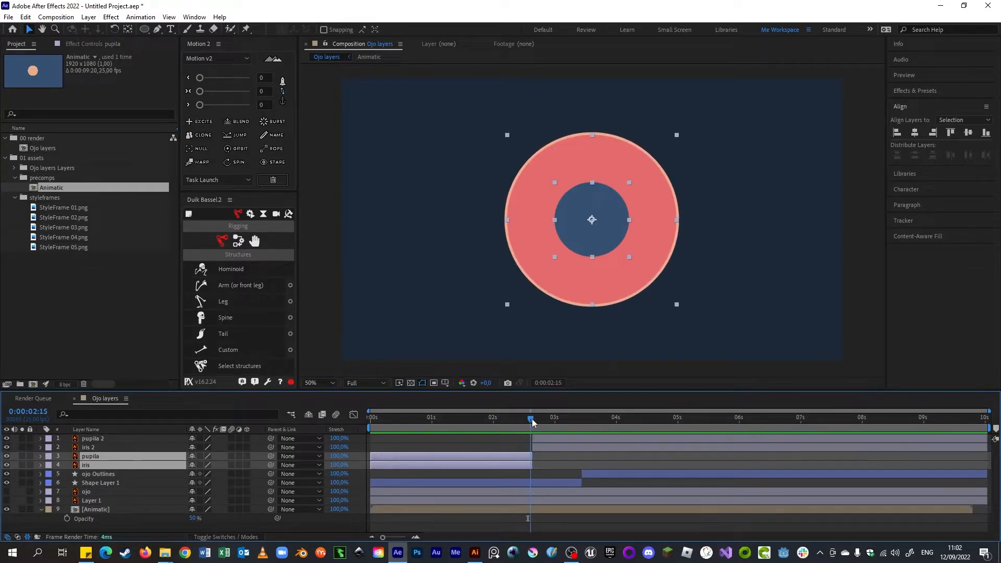
left_click(540, 458)
left_click(527, 457)
left_click(513, 463)
left_click(521, 458)
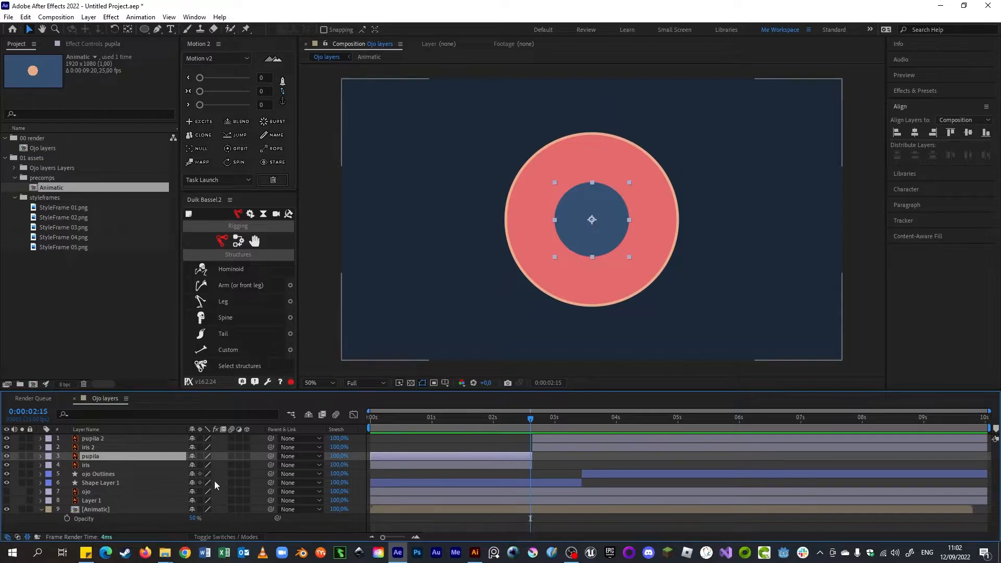
left_click(116, 465)
left_click(115, 456)
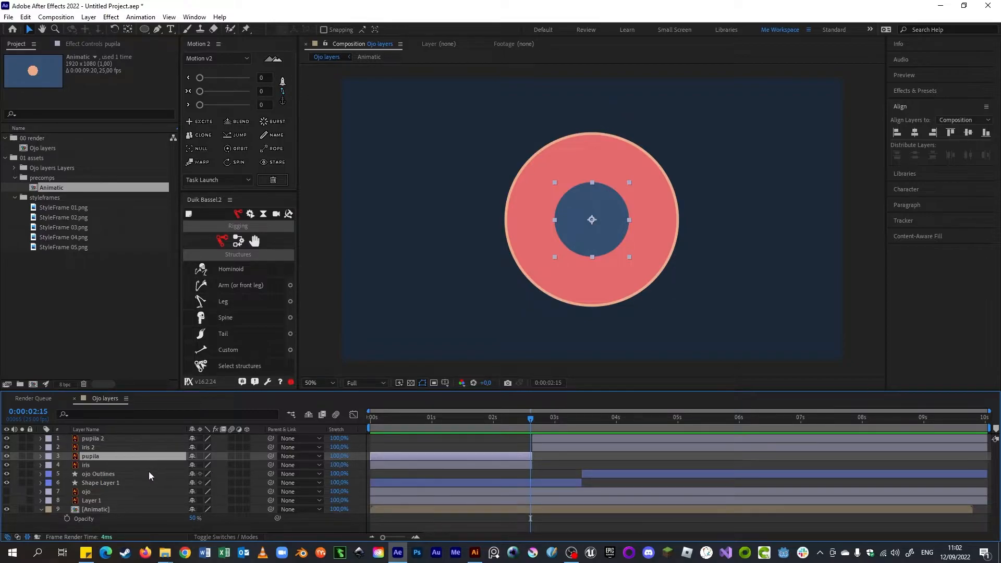
left_click(502, 462)
mouse_move(526, 420)
left_mouse_down()
mouse_move(424, 424)
mouse_move(531, 430)
left_mouse_up()
left_click(524, 458)
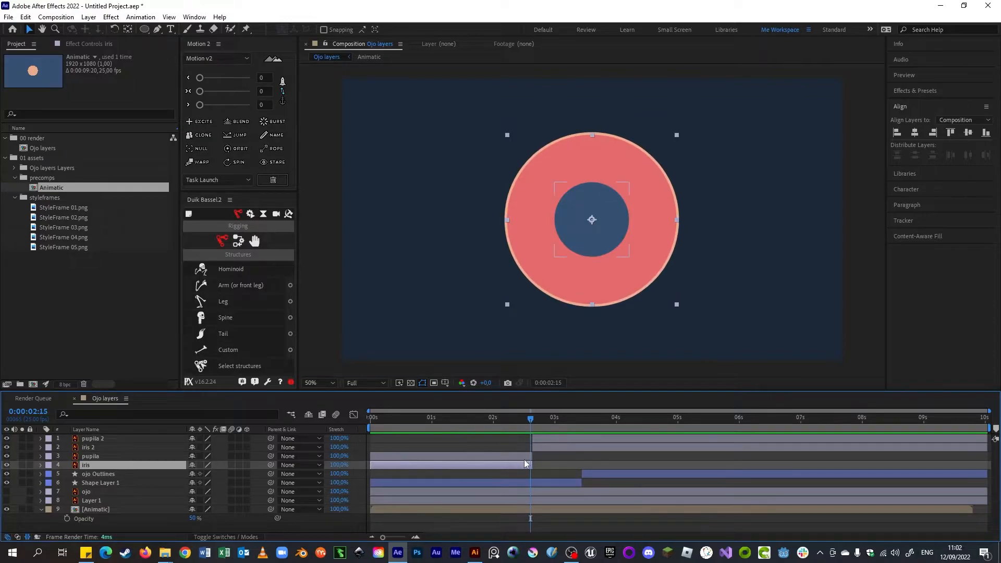
Parent the earlier pupila layer to the iris layer, test the link by moving the iris, and undo that move.
left_click_drag(271, 456, 100, 468)
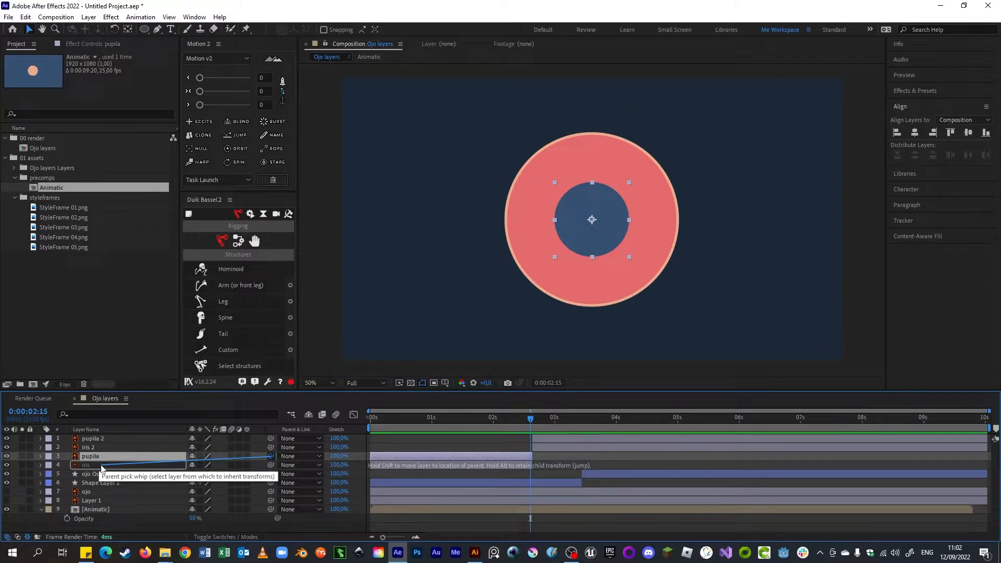
left_click_drag(100, 468, 101, 468)
left_click(615, 286)
left_click_drag(659, 243, 650, 213)
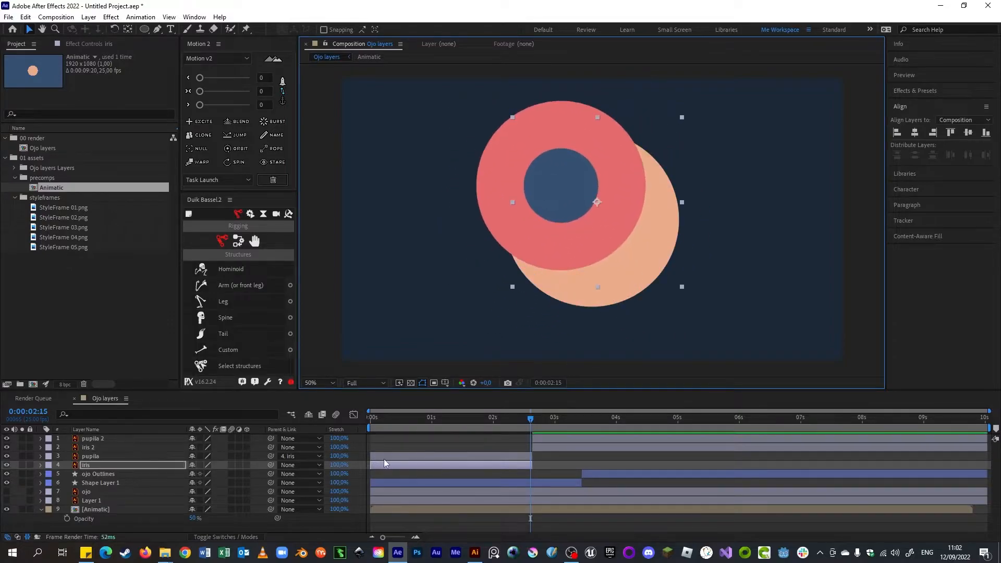
key("ctrl+z")
Repeat the link from the earlier pupila layer to iris and clear its parent by choosing None.
left_click(96, 456)
left_click(111, 466)
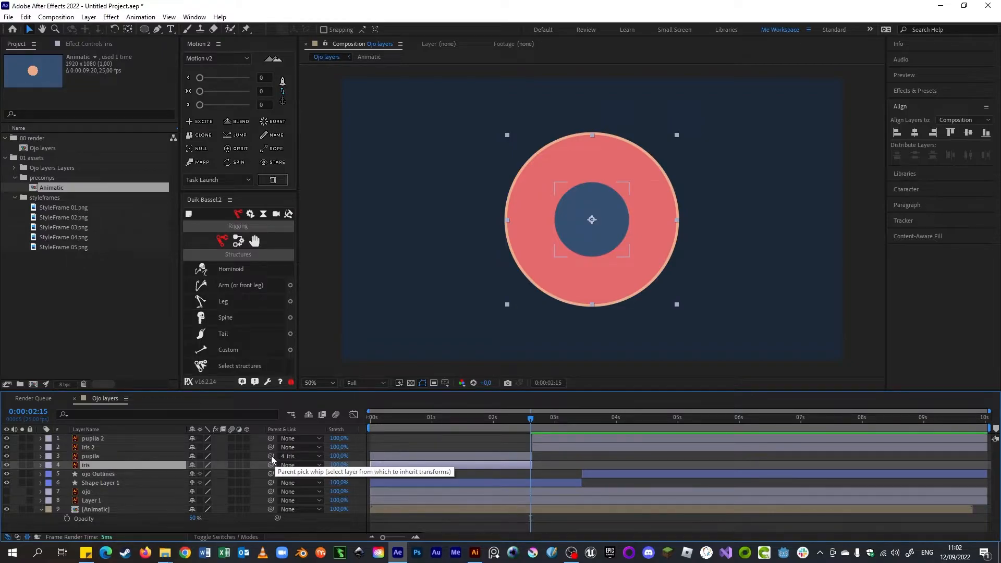
left_click_drag(264, 455, 115, 465)
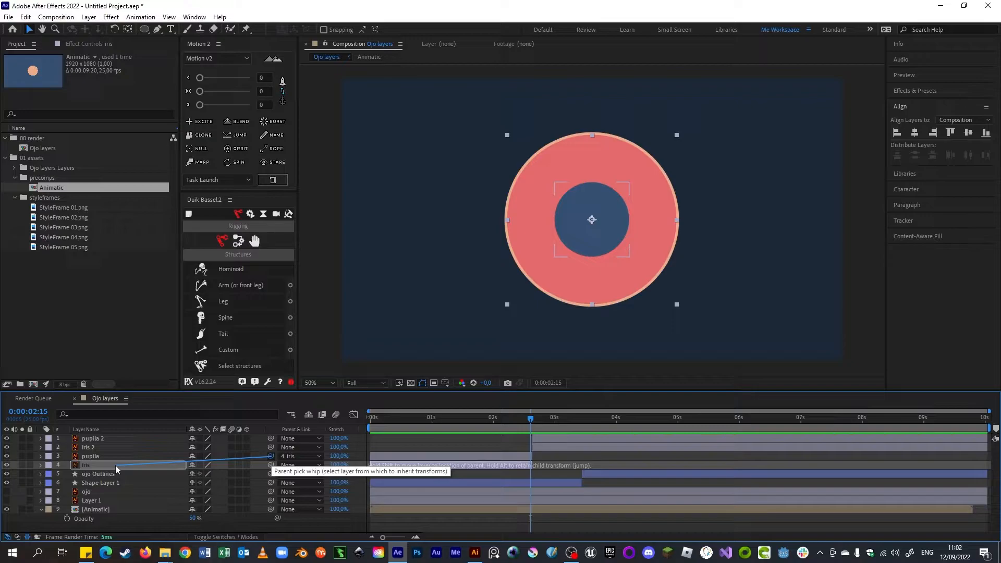
left_click_drag(114, 465, 115, 465)
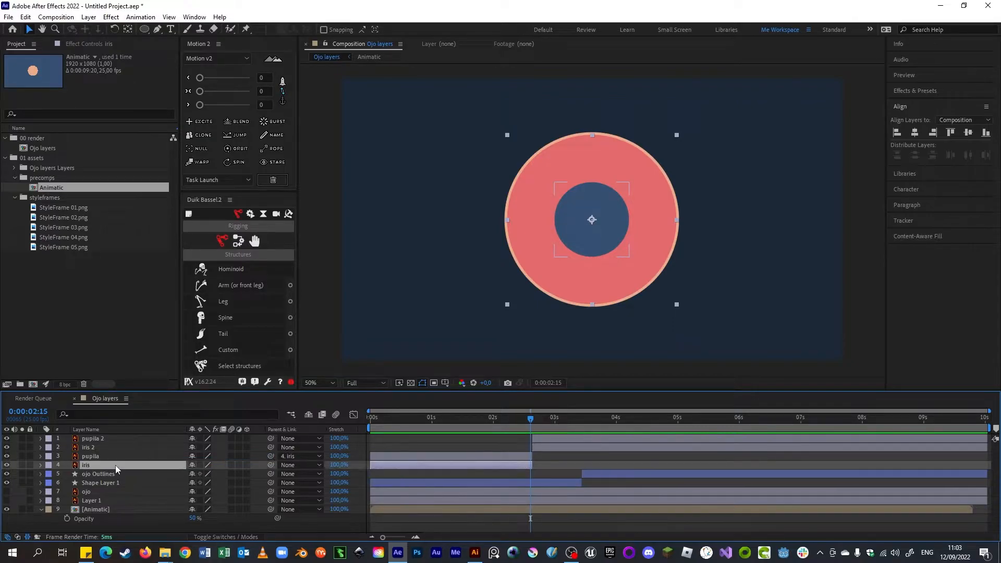
left_click(299, 455)
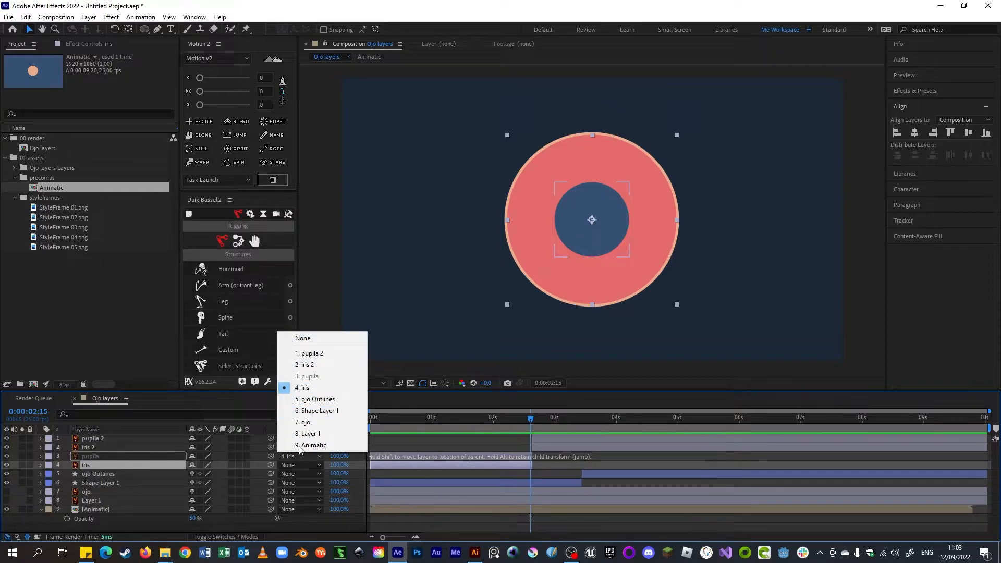
left_click(111, 454)
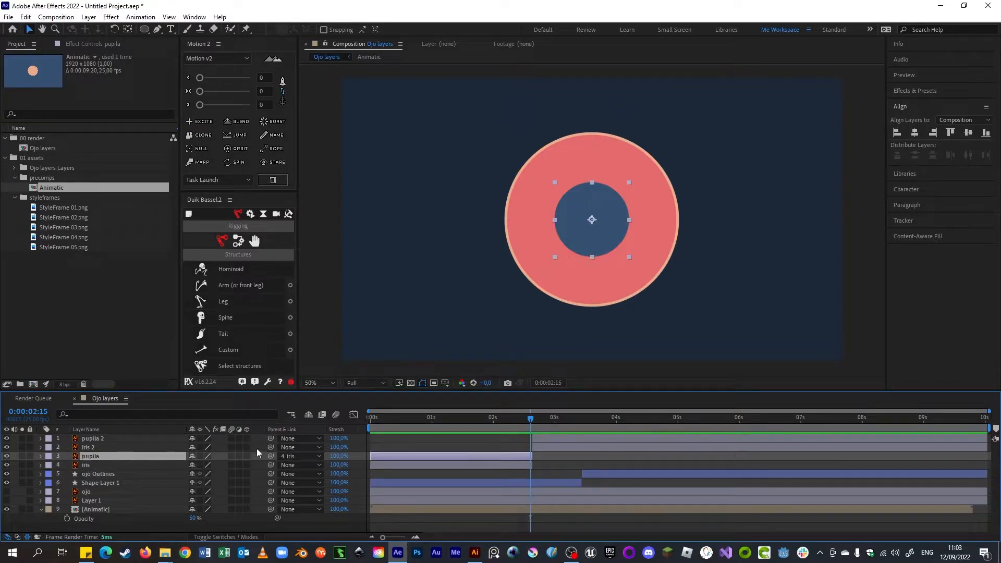
left_click(301, 455)
left_click(295, 338)
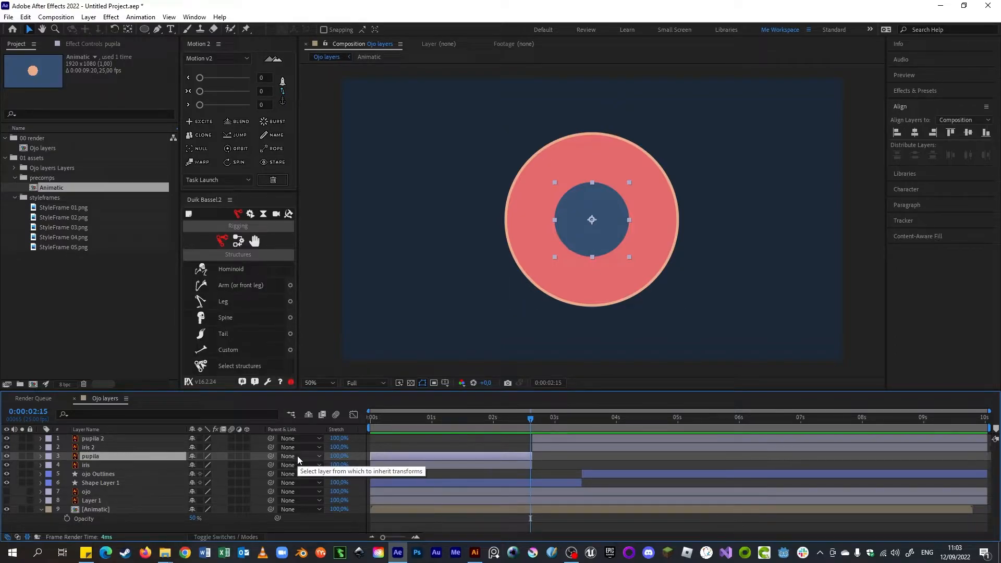
Set the earlier pupila layer's parent to iris, and test the link with a trial move of the iris that is undone.
left_click(298, 458)
left_click(300, 385)
left_click_drag(270, 458, 123, 465)
left_click(93, 466)
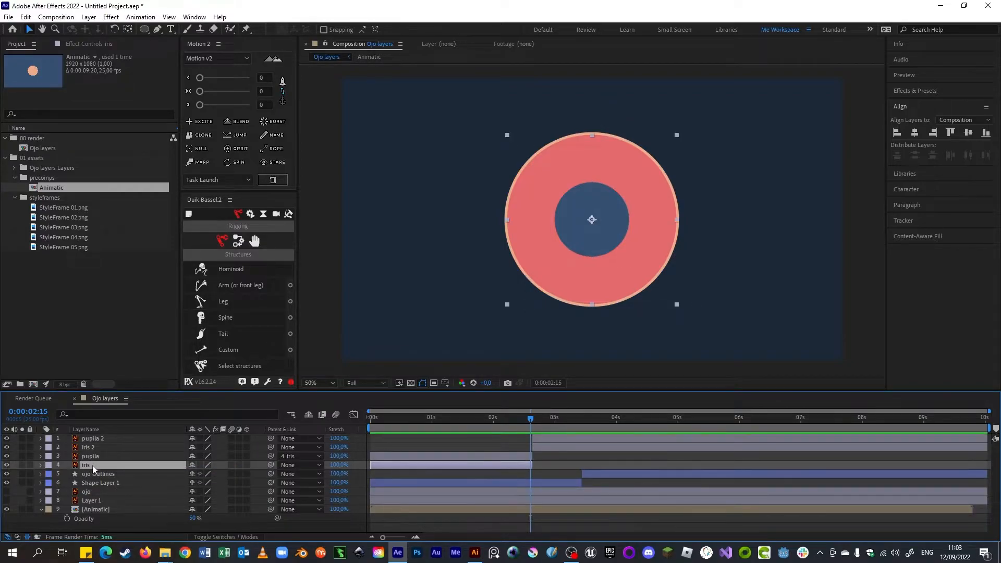
left_click_drag(563, 282, 502, 284)
key("ctrl+z")
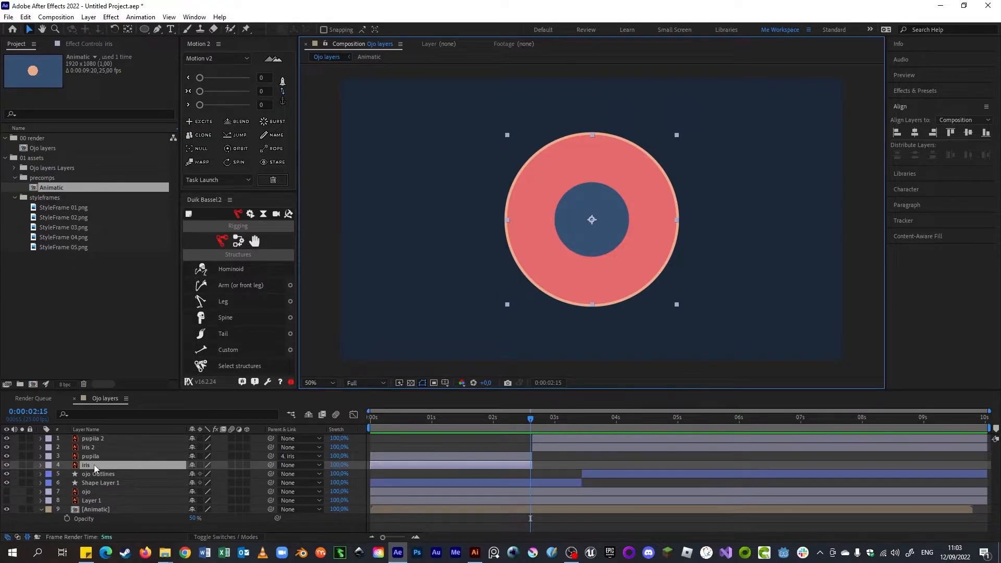
Add a Position keyframe to the iris layer at 0:00:02:15 and collapse the layer's properties.
key("p")
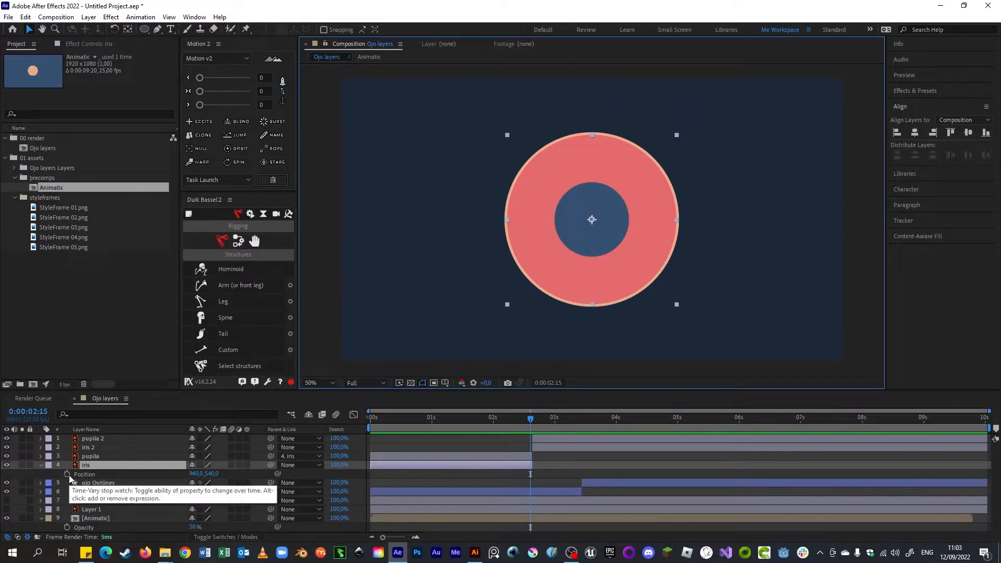
left_click(67, 474)
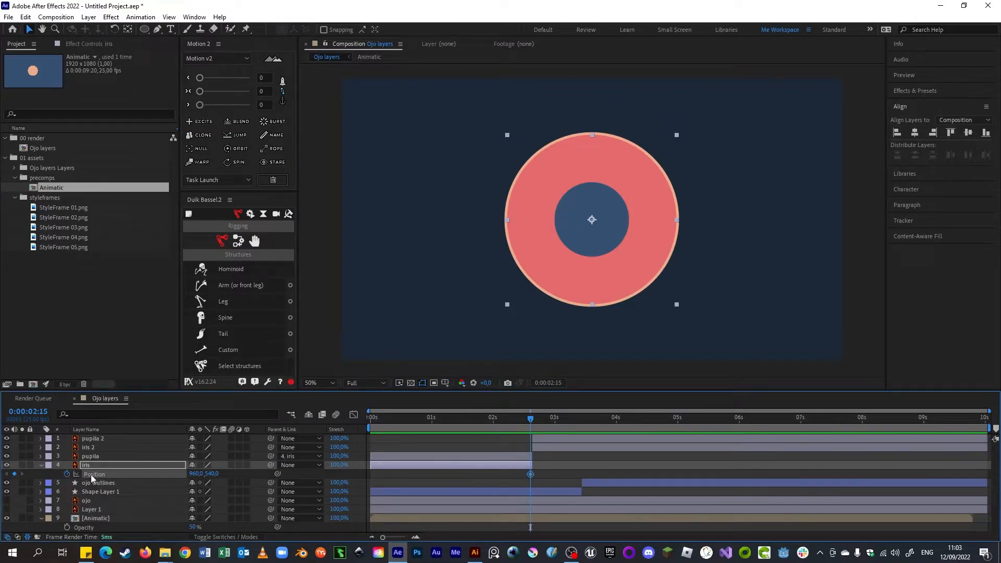
left_click(41, 465)
mouse_move(527, 420)
left_mouse_down()
mouse_move(543, 420)
mouse_move(520, 420)
mouse_move(531, 422)
left_mouse_up()
left_click(536, 447)
left_click(528, 464)
left_click(537, 447)
left_click(527, 462)
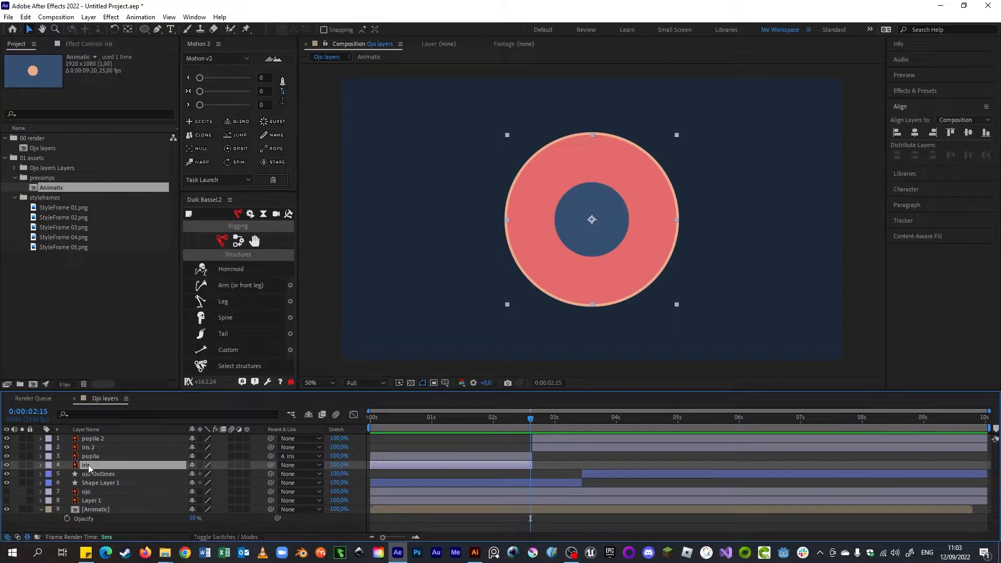
Parent the iris layer to Shape Layer 1 and rename that shape layer "Ojo inicial".
left_click_drag(270, 465, 100, 482)
left_click(100, 482)
key("Return")
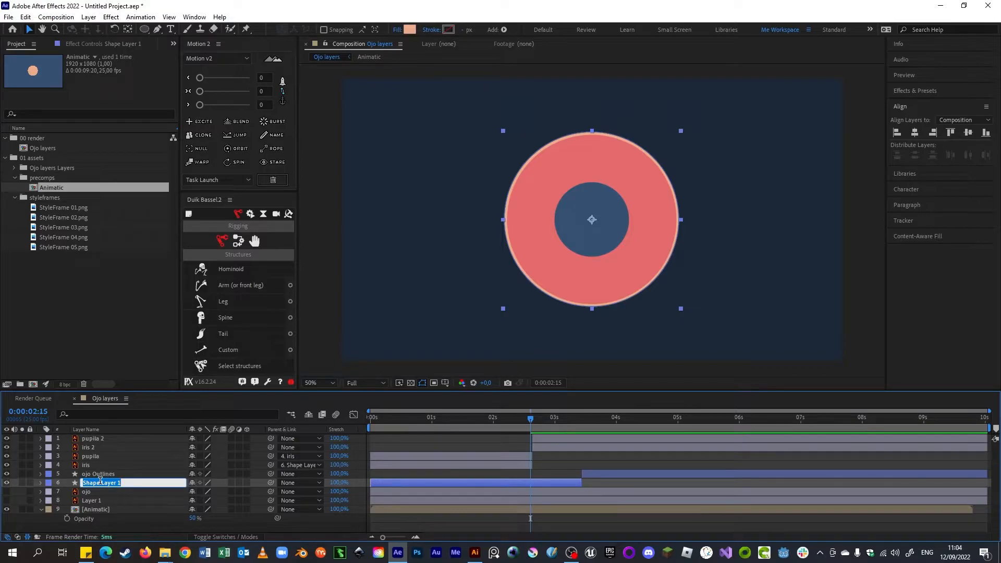
type("Ojo inicial")
key("Return")
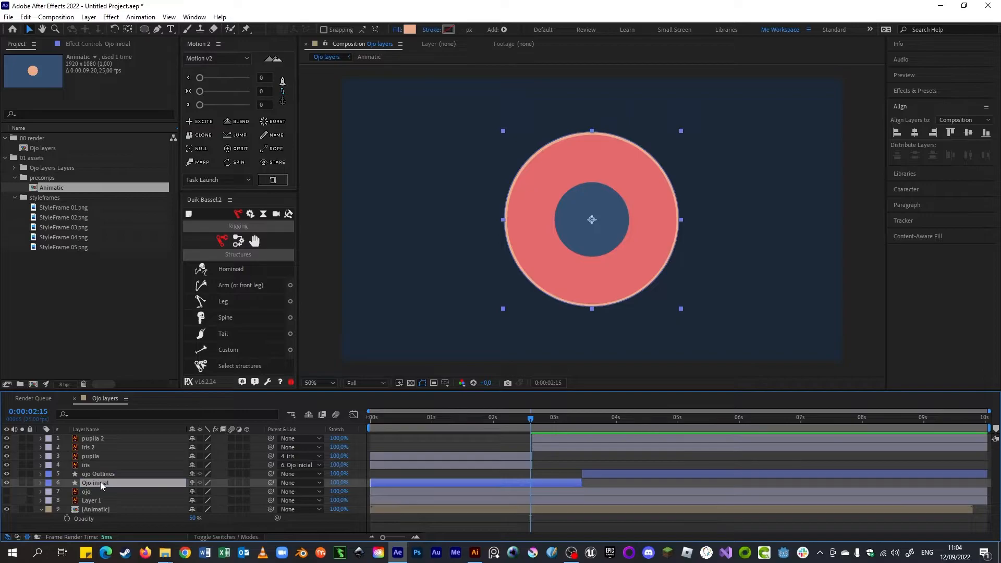
Play the animation from the start to check the iris and pupil parenting, and return to 0:00:02:15 with the iris layer selected.
left_click_drag(530, 417, 372, 420)
key("space")
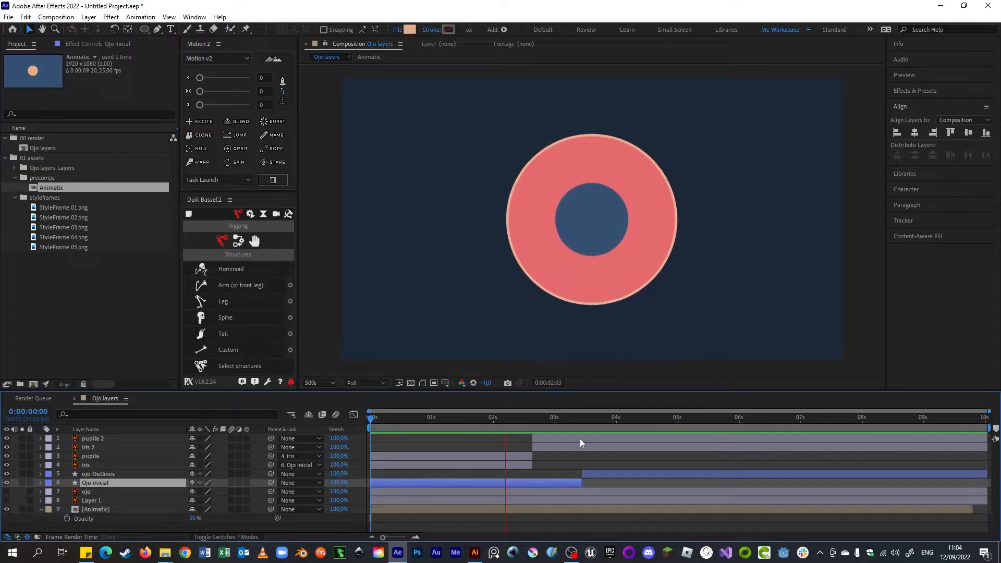
key("space")
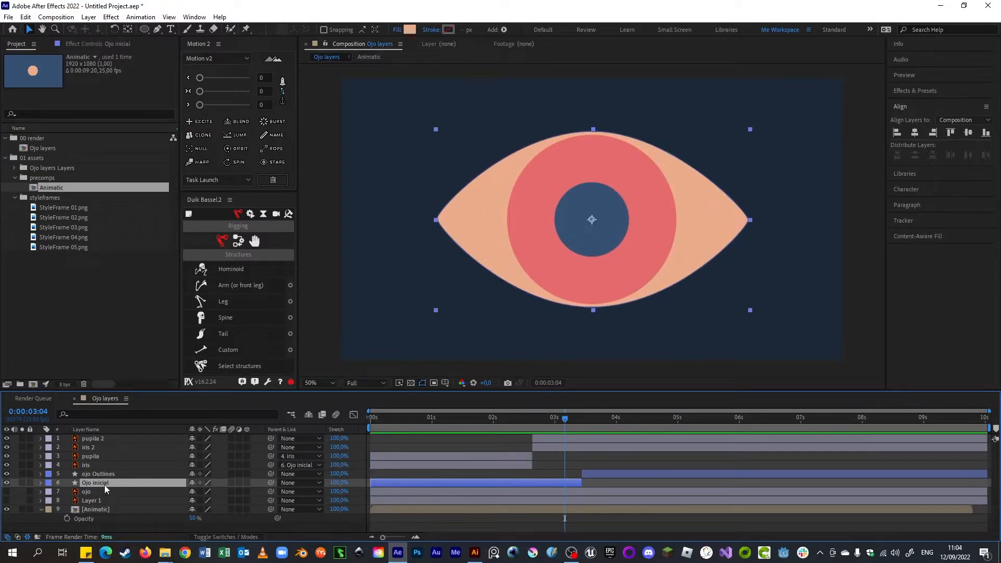
left_click(521, 465)
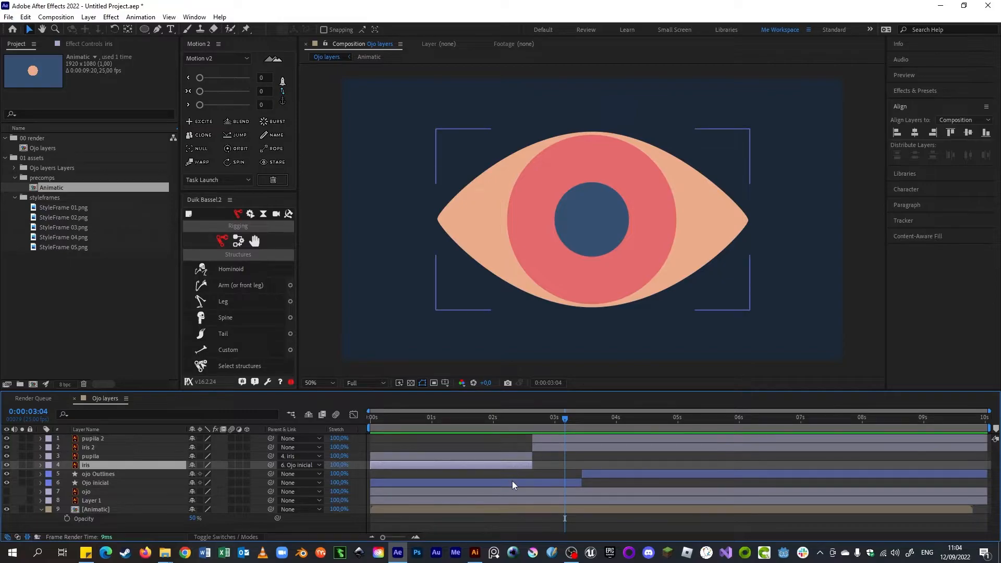
left_click(512, 481)
left_click(513, 457)
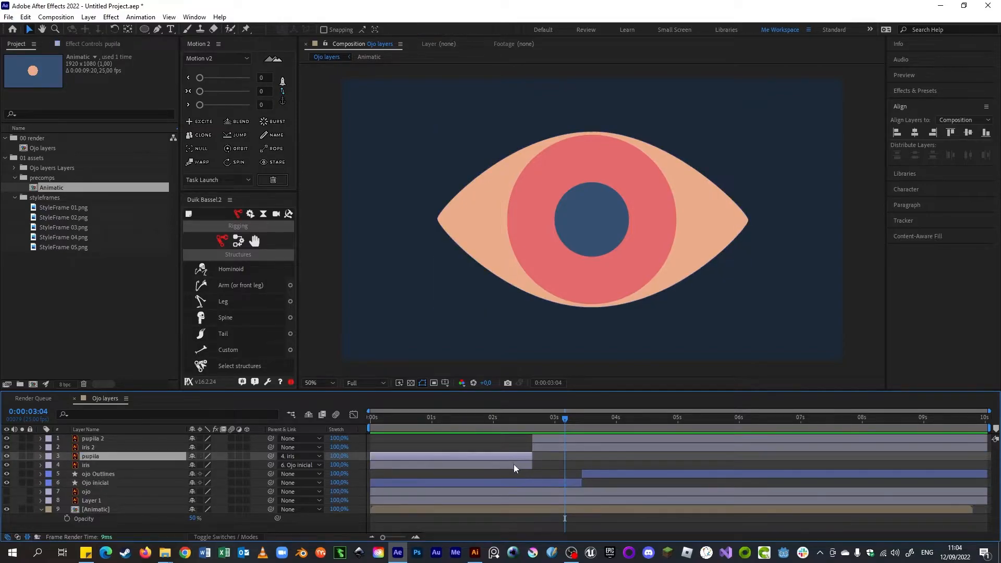
left_click(514, 464)
mouse_move(536, 415)
left_mouse_down()
mouse_move(334, 418)
mouse_move(498, 430)
mouse_move(389, 442)
mouse_move(530, 442)
mouse_move(470, 455)
mouse_move(527, 449)
mouse_move(532, 424)
left_mouse_up()
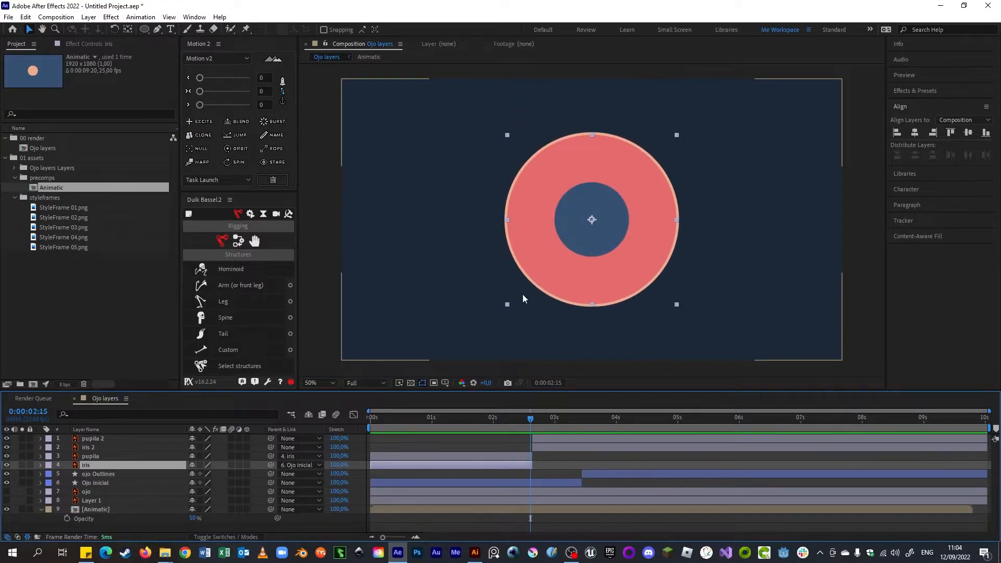
Examine the iris entrance at 0:00:02:02 by temporarily soloing the Animatic layer.
mouse_move(515, 419)
left_mouse_down()
mouse_move(408, 441)
mouse_move(430, 420)
mouse_move(503, 418)
mouse_move(498, 426)
left_mouse_up()
left_click(22, 509)
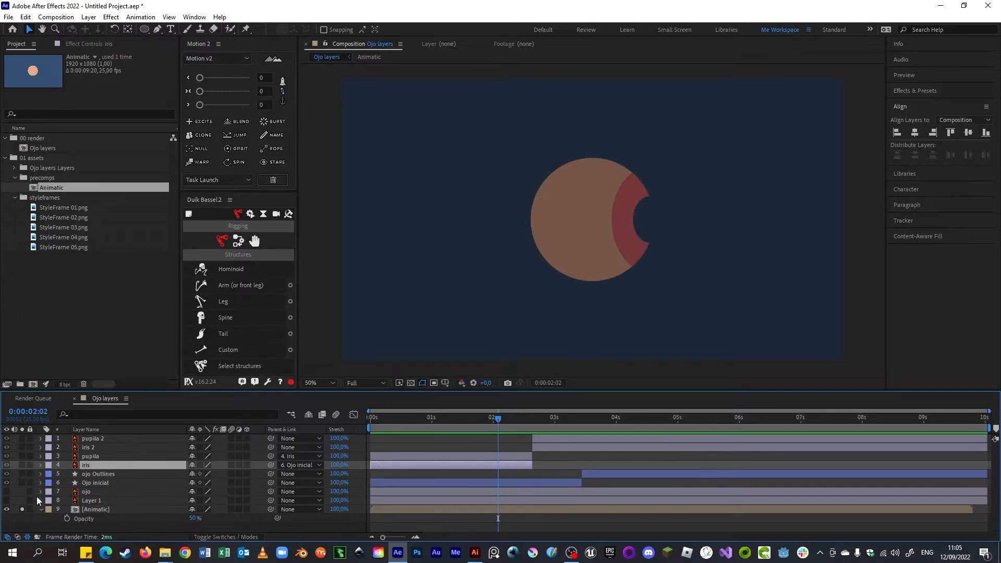
left_click(22, 510)
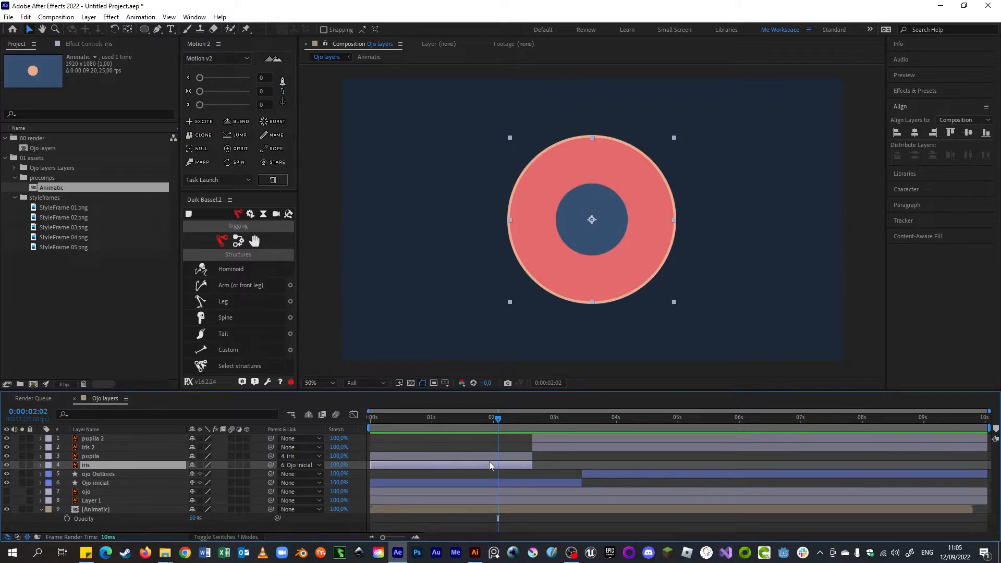
Add a Scale keyframe to the iris layer at 0:00:02:15 and show its Position property alongside Scale.
key("p")
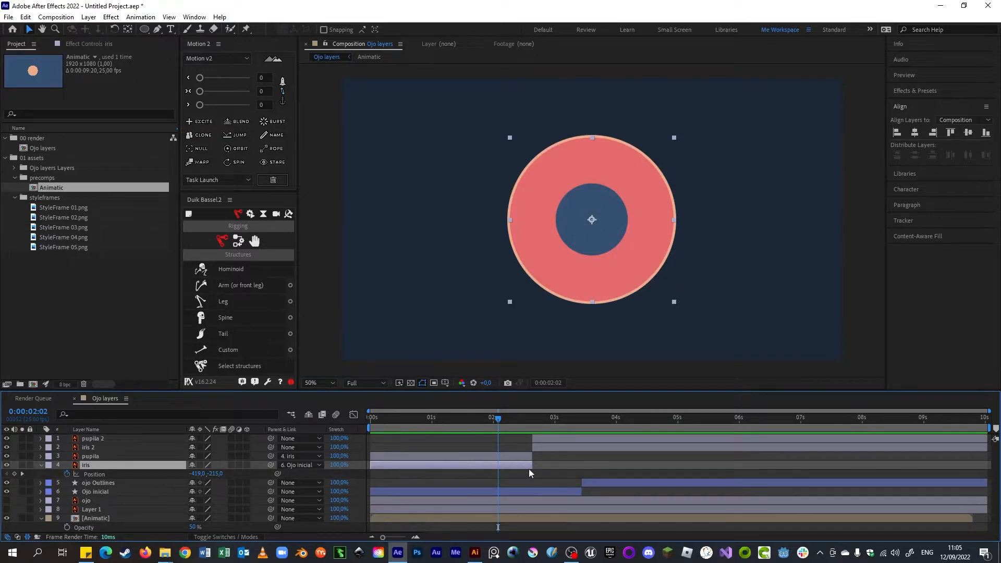
key("s")
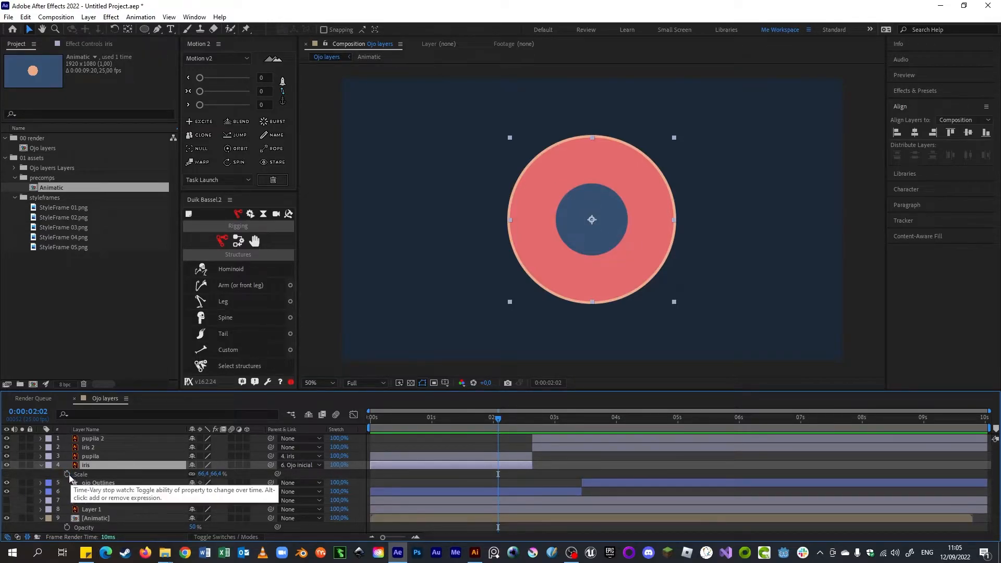
left_click_drag(521, 418, 530, 420)
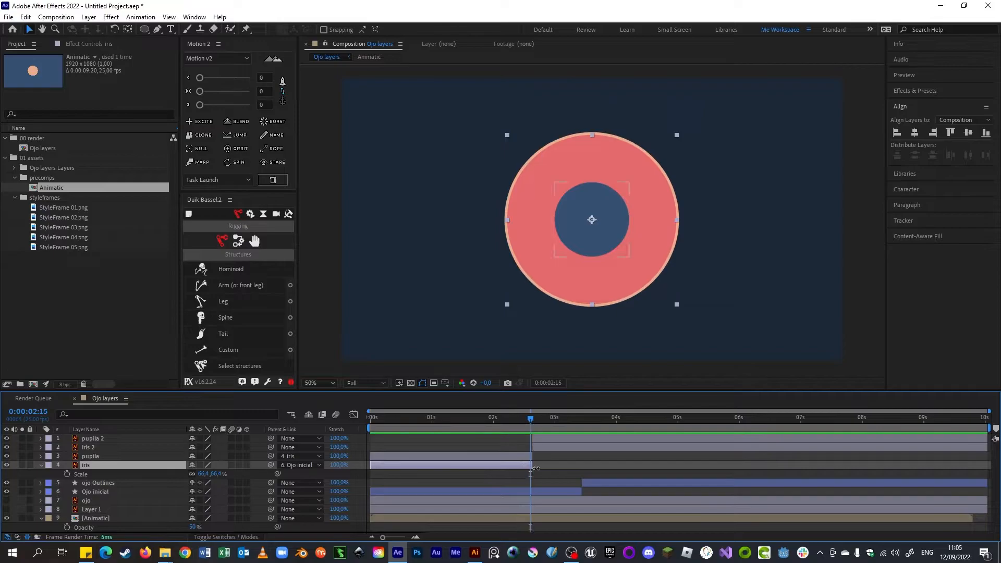
left_click(66, 474)
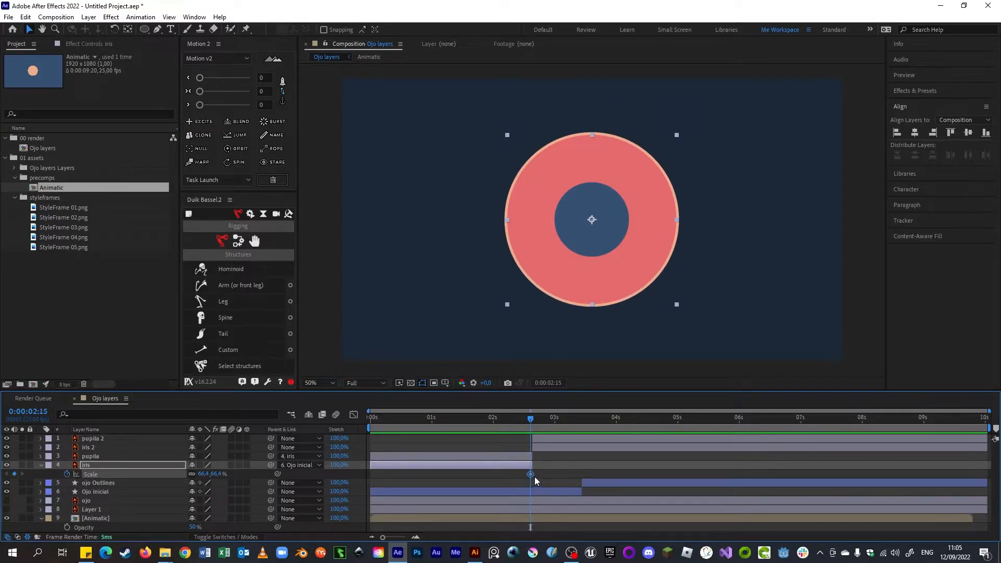
key("alt+shift+p")
Compare the iris timing with the temporarily soloed Animatic layer by scrubbing from 0:00:00:08 to 0:00:02:15.
left_click_drag(532, 423, 390, 420)
scroll(36, 512, "down", 1)
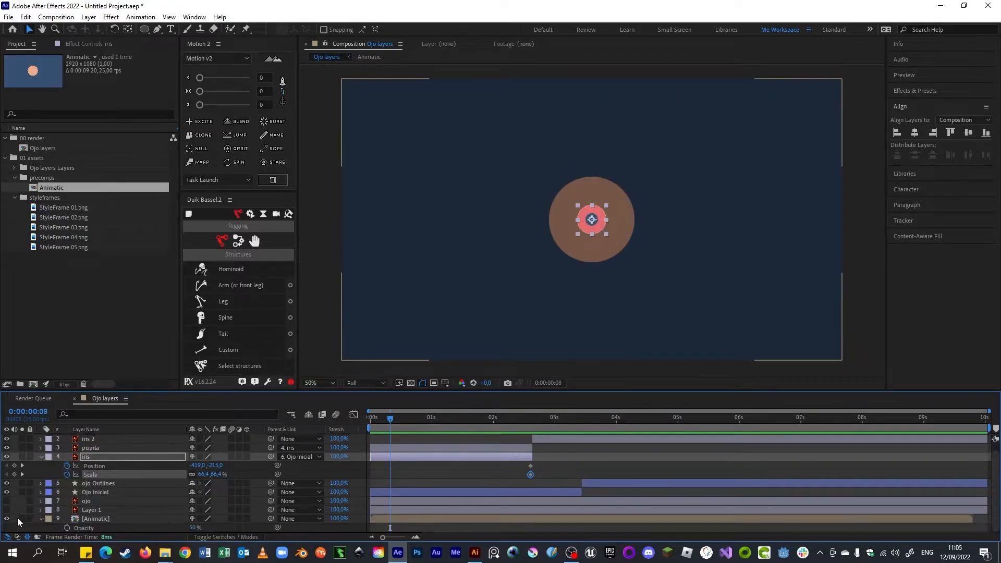
left_click(22, 519)
left_click_drag(425, 420, 531, 424)
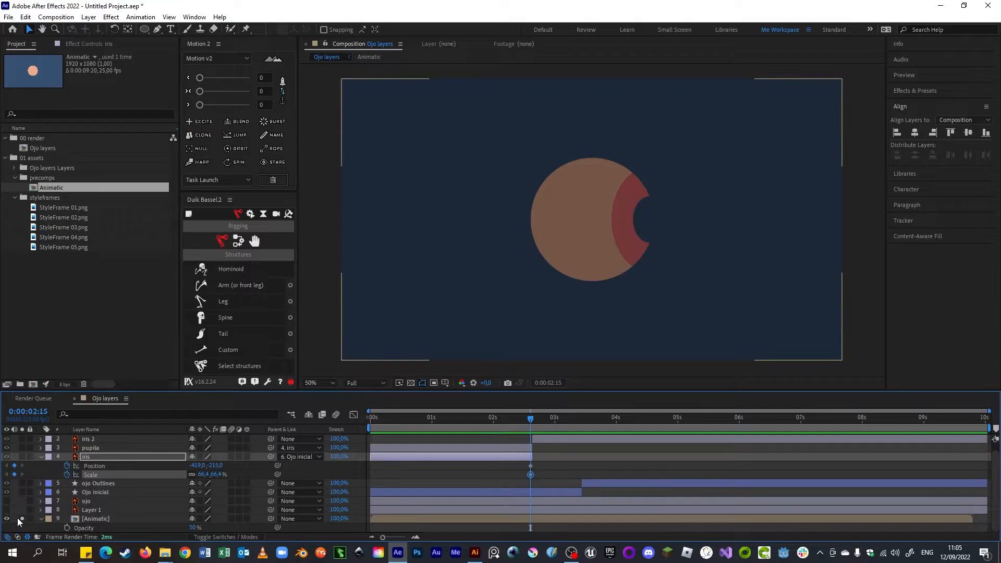
left_click(33, 516)
At 0:00:01:24, move the iris beyond the circle's right edge to about -152, -215, squash its scale to about 12.9, 54.4%, and check the motion.
left_click_drag(521, 423, 492, 422)
left_click(517, 456)
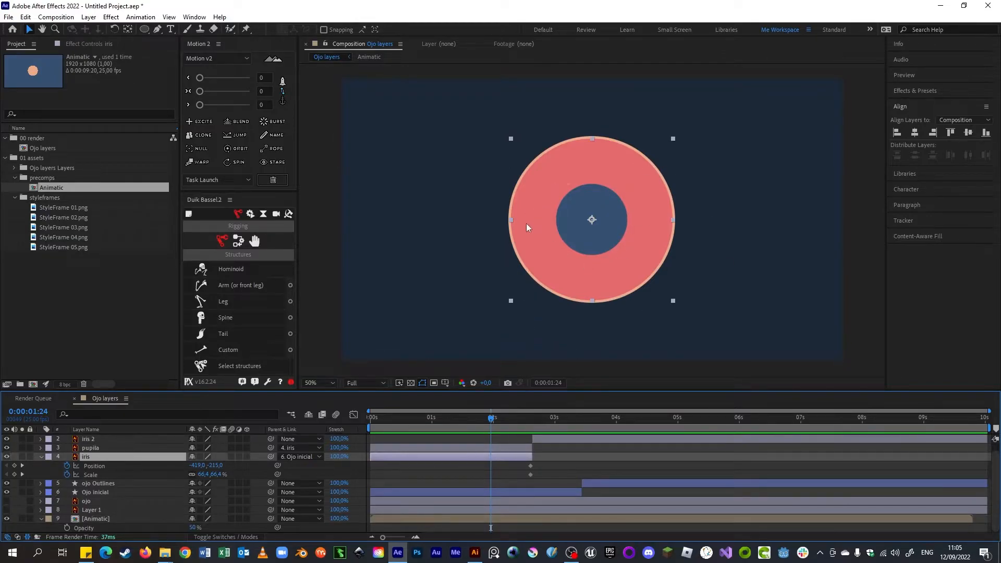
left_click_drag(535, 234, 693, 241)
mouse_move(496, 426)
left_mouse_down()
mouse_move(530, 419)
mouse_move(493, 428)
left_mouse_up()
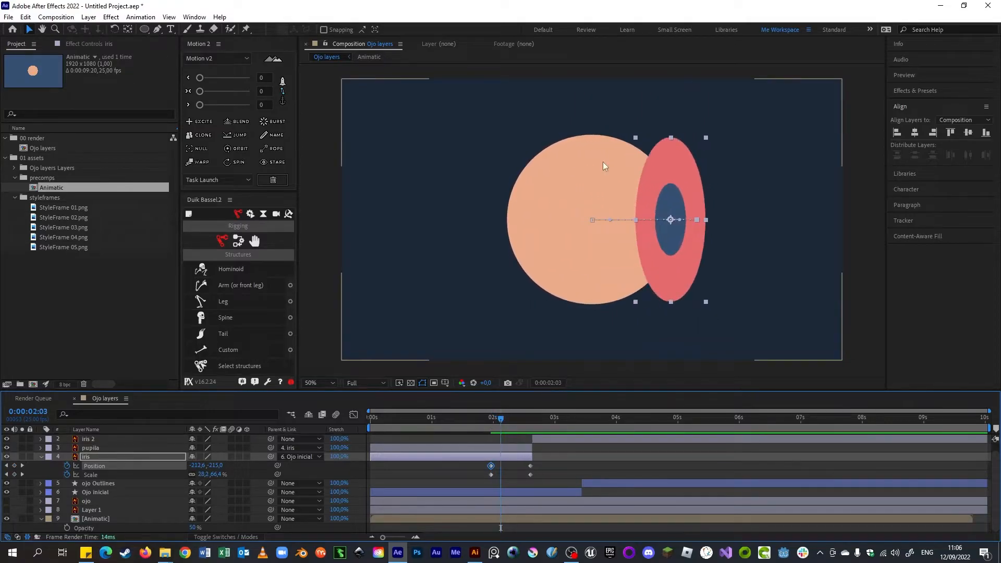
mouse_move(506, 419)
left_mouse_down()
mouse_move(523, 416)
mouse_move(492, 419)
left_mouse_up()
left_click_drag(696, 139, 696, 153)
left_click_drag(677, 219, 694, 210)
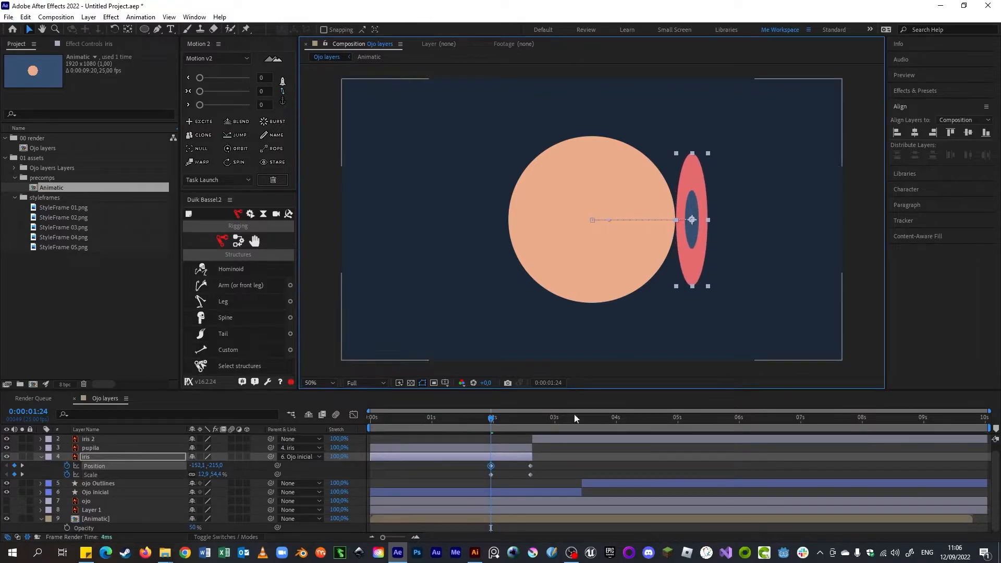
mouse_move(491, 418)
left_mouse_down()
mouse_move(530, 424)
mouse_move(507, 428)
left_mouse_up()
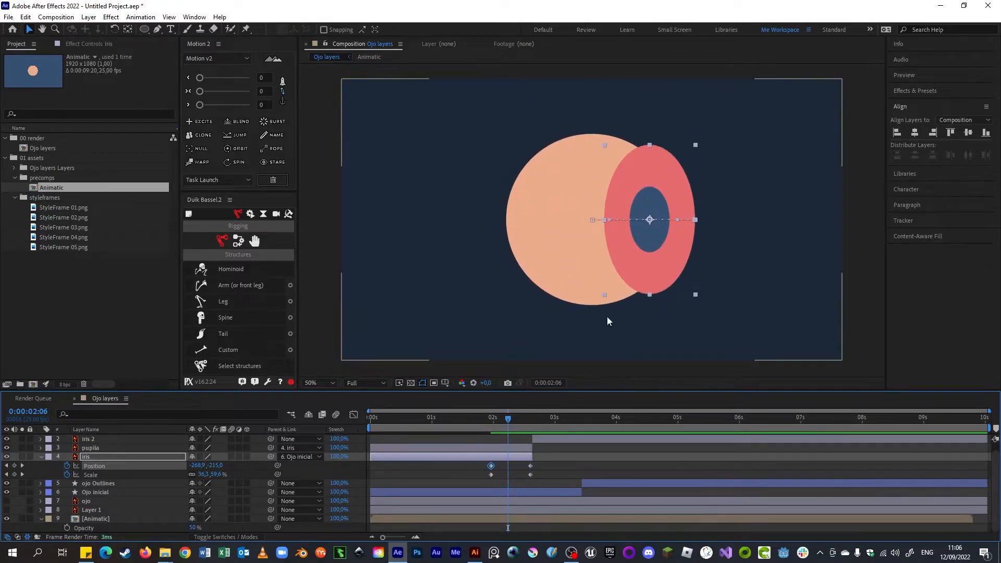
mouse_move(500, 429)
left_mouse_down()
mouse_move(427, 424)
mouse_move(508, 431)
mouse_move(492, 438)
left_mouse_up()
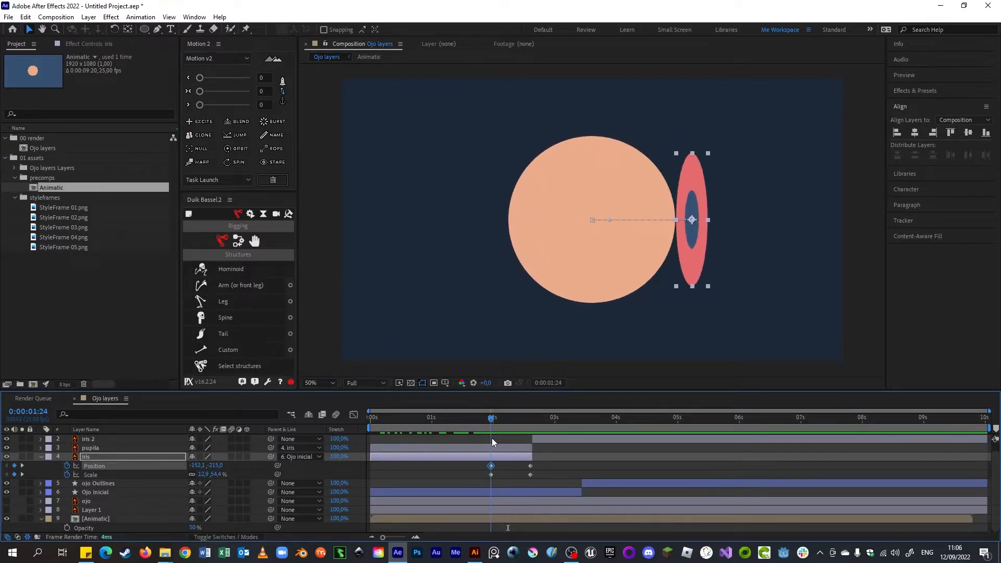
Collapse the iris layer's properties and apply the Set Matte effect to the iris layer.
left_click(40, 457)
left_click(566, 468)
left_click(519, 465)
mouse_move(493, 418)
left_mouse_down()
mouse_move(502, 420)
mouse_move(490, 416)
left_mouse_up()
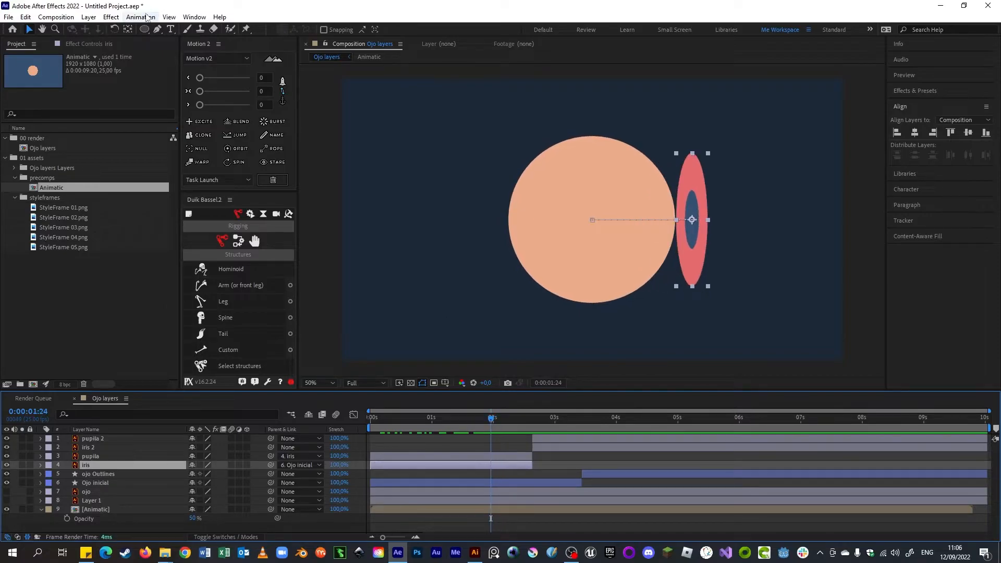
left_click(111, 17)
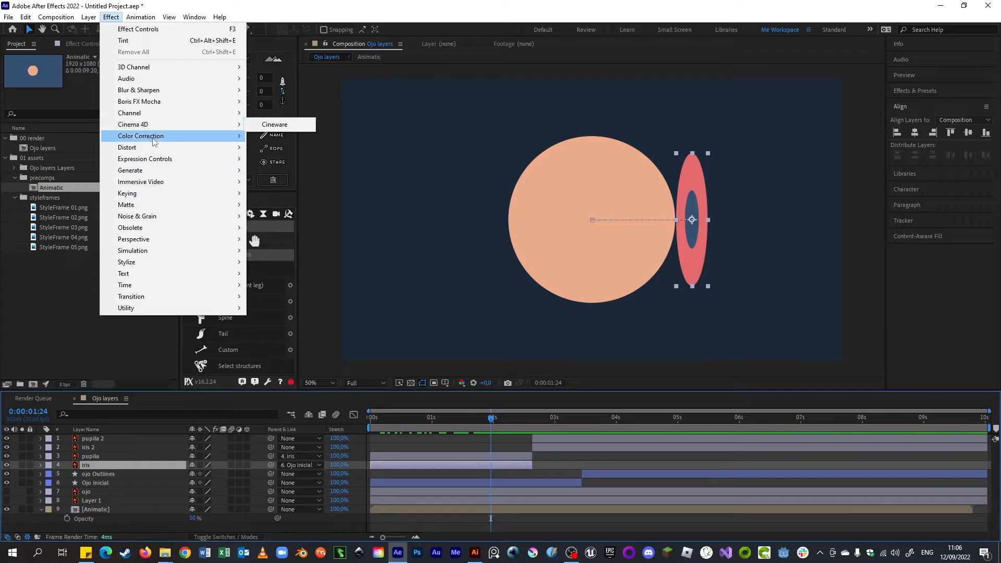
mouse_move(154, 140)
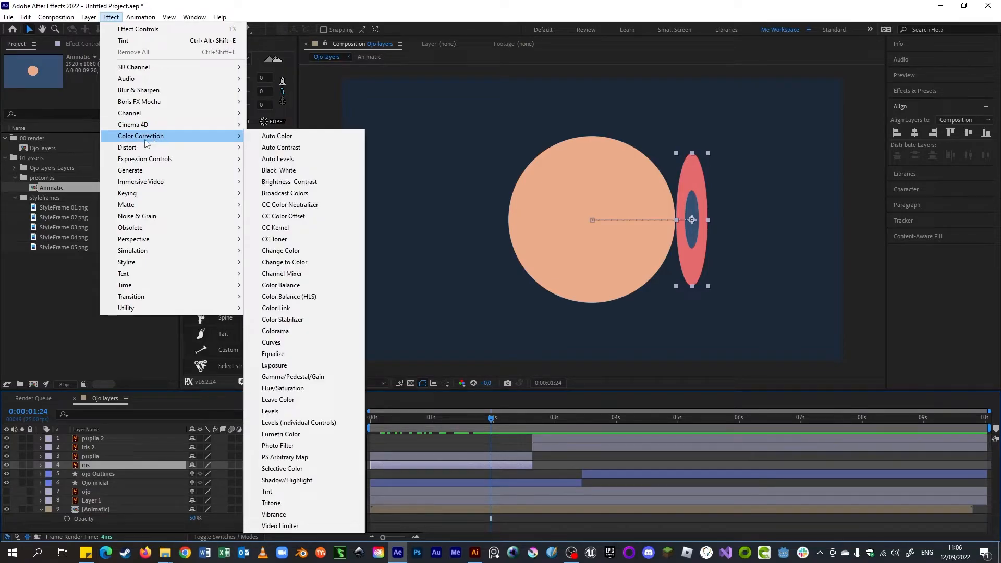
mouse_move(144, 119)
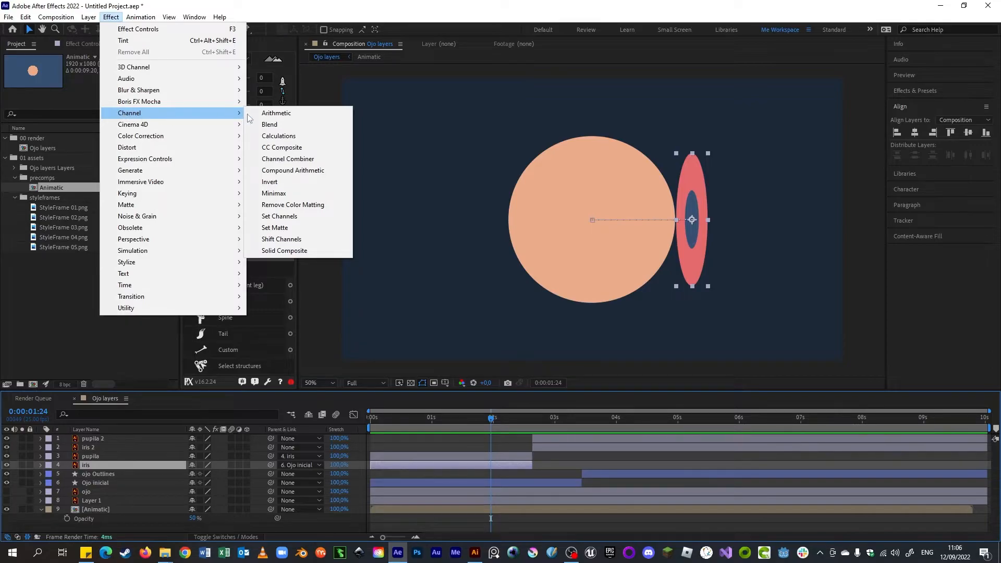
left_click(287, 230)
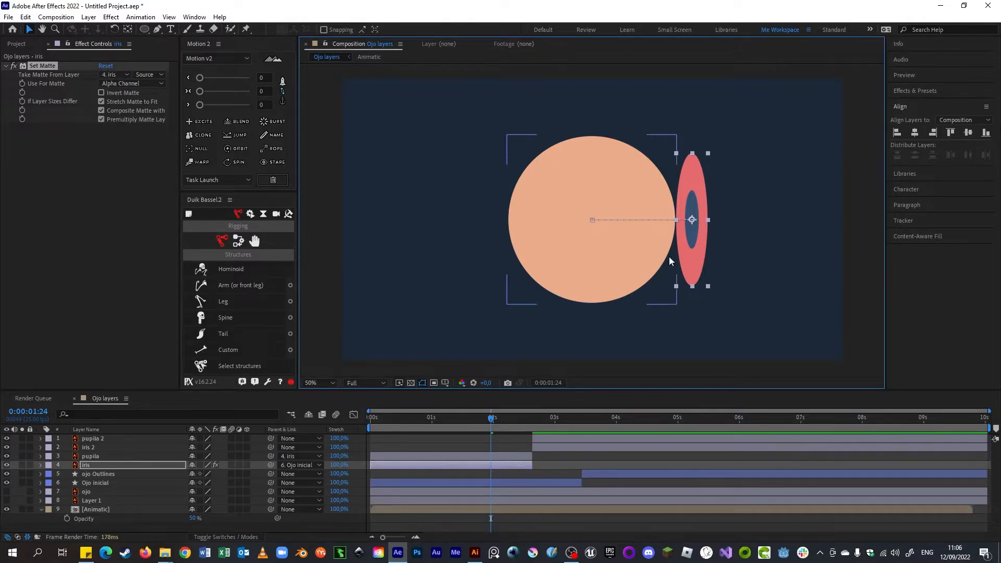
Set the iris matte source to the Ojo inicial layer and turn on continuous rasterization for the iris layer.
left_click(114, 74)
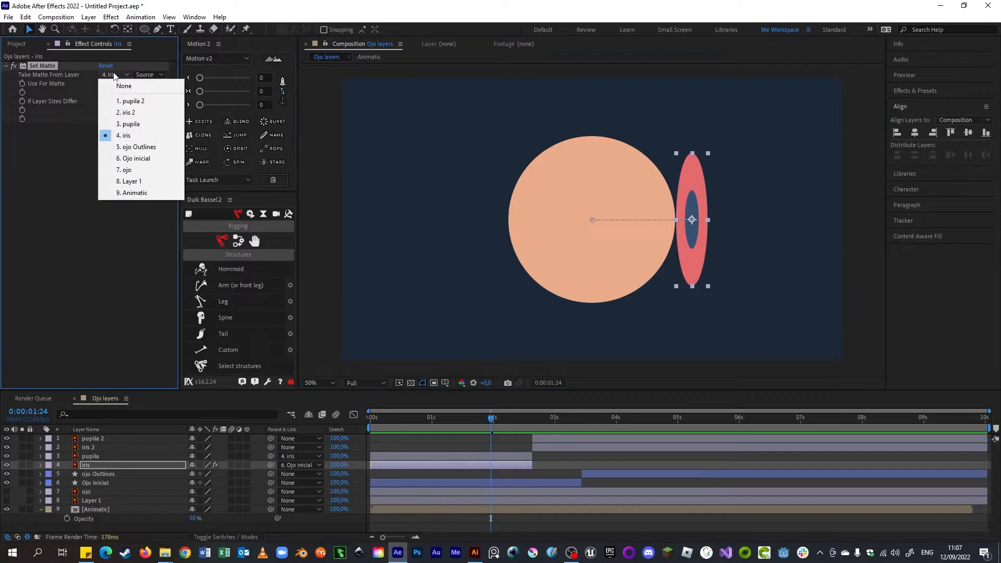
left_click(136, 161)
left_click_drag(495, 428, 521, 430)
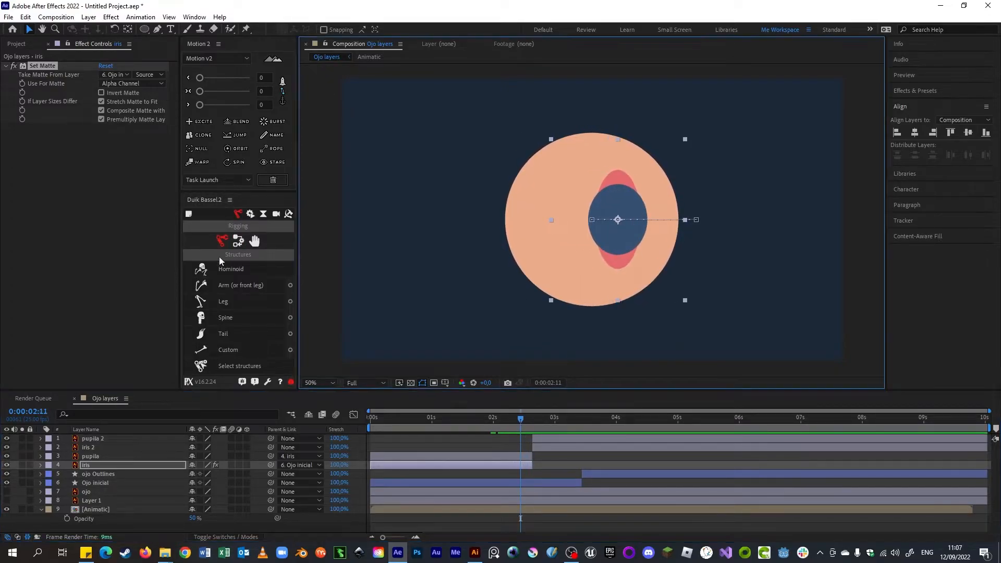
mouse_move(510, 420)
left_mouse_down()
mouse_move(499, 421)
mouse_move(508, 418)
left_mouse_up()
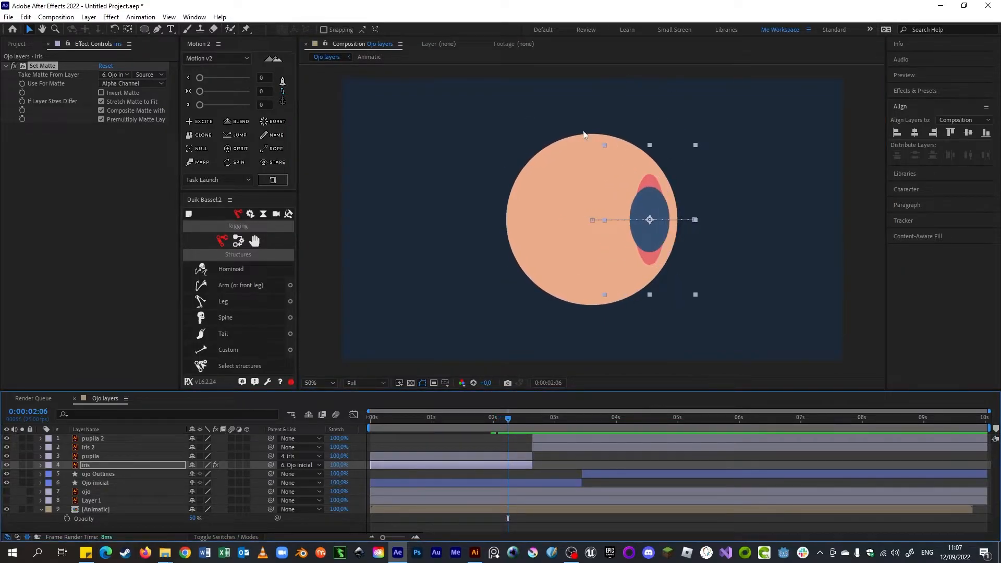
left_click(156, 77)
left_click(656, 210)
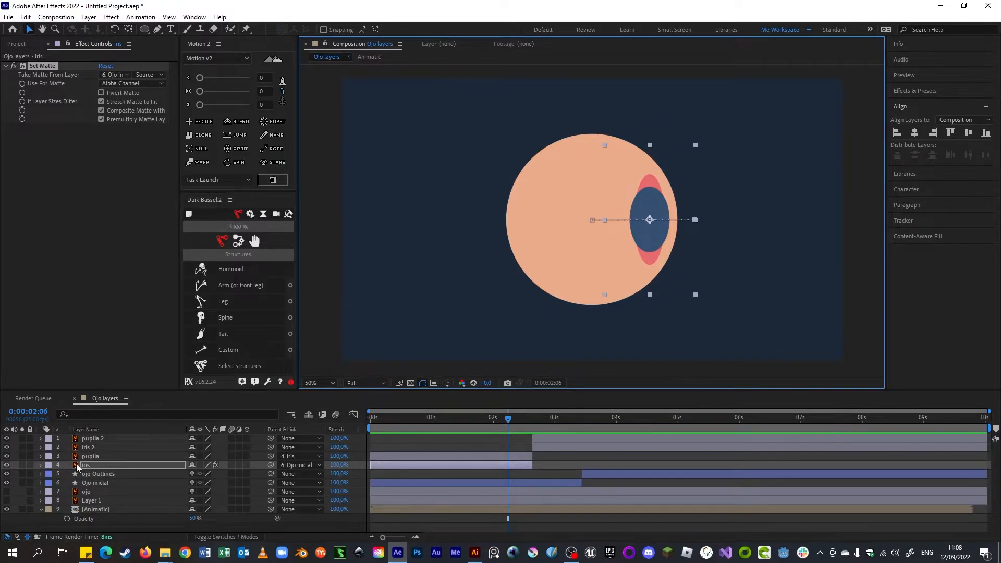
left_click(200, 465)
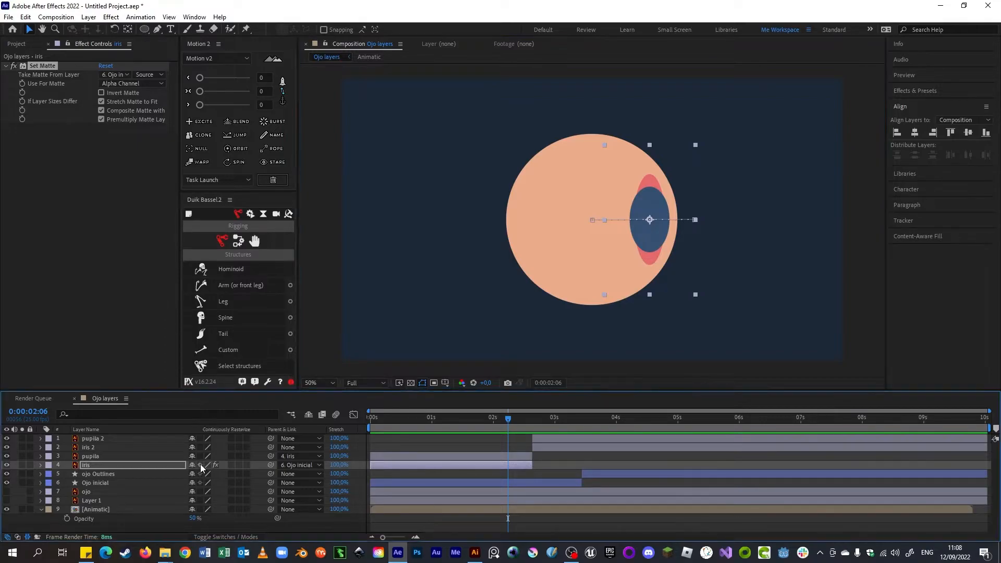
mouse_move(509, 423)
left_mouse_down()
mouse_move(477, 421)
mouse_move(533, 421)
mouse_move(494, 426)
mouse_move(515, 427)
left_mouse_up()
Copy the iris Set Matte effect to the pupila layer, turn on its continuous rasterization, and preview the animation from the start.
left_click(42, 94)
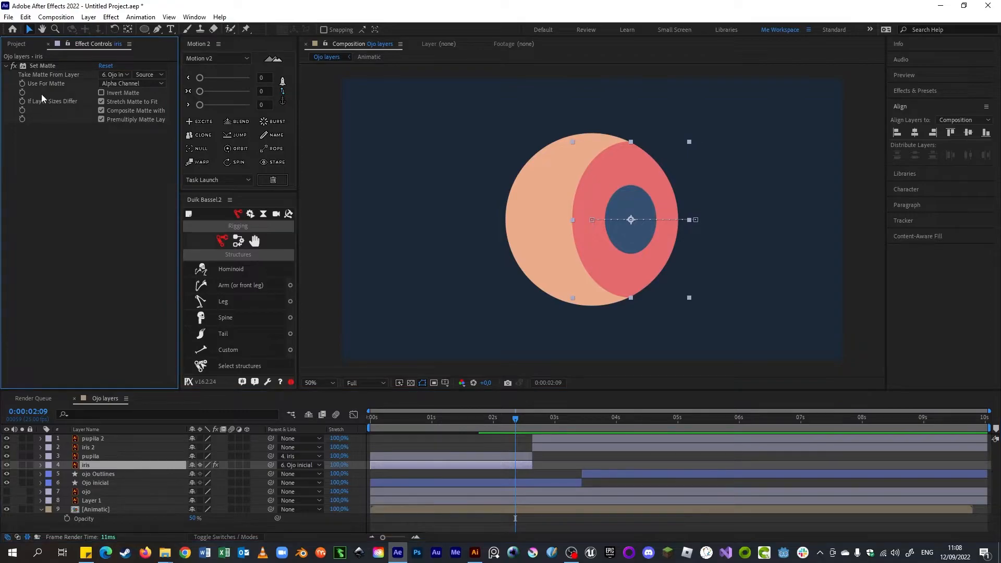
left_click(48, 68)
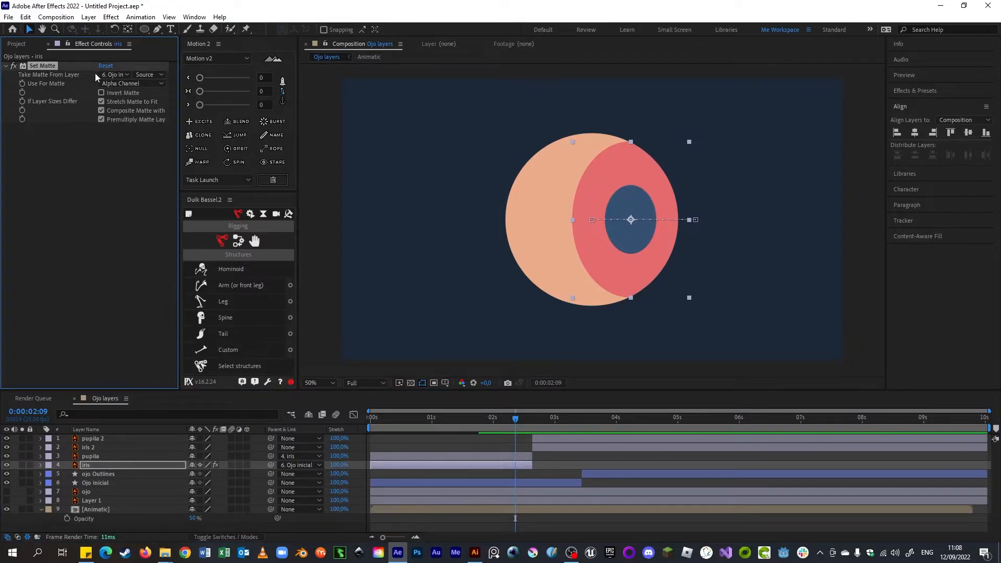
left_click(98, 455)
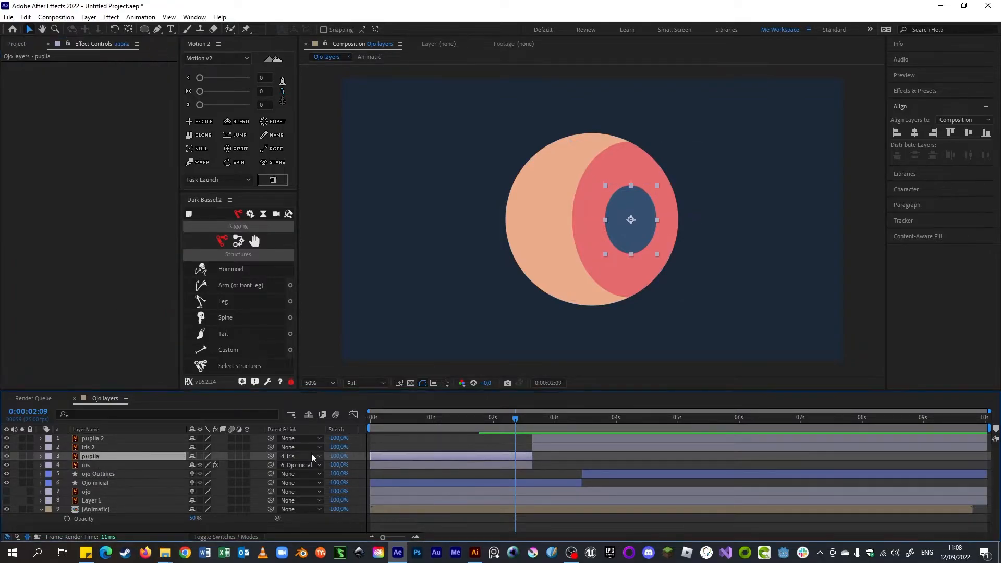
left_click(200, 457)
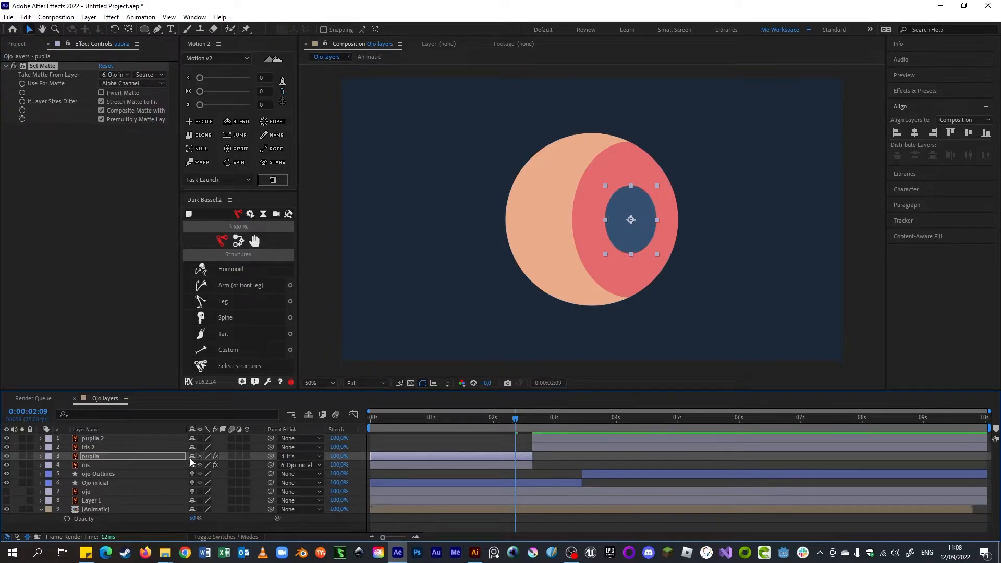
left_click_drag(514, 425, 359, 424)
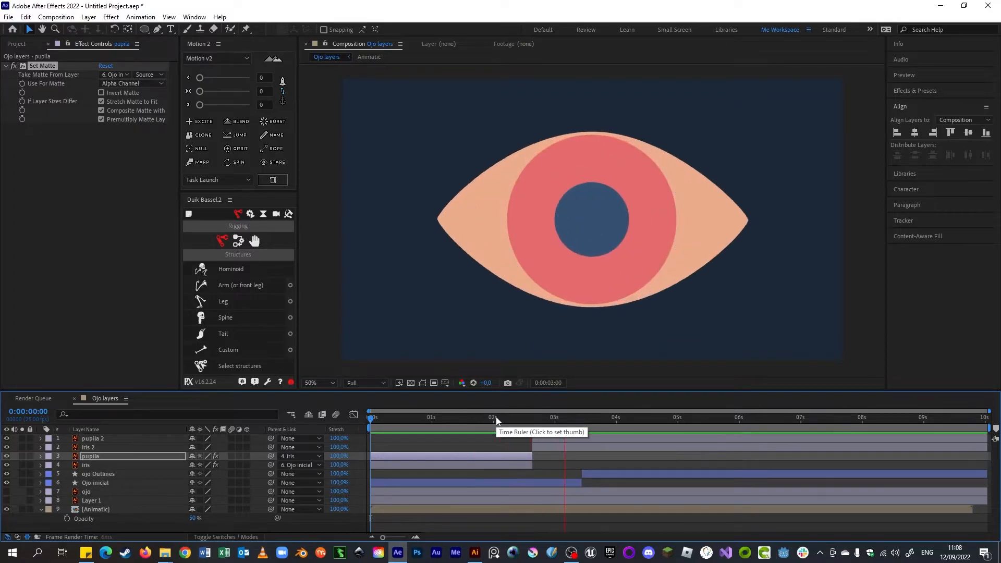
key("space")
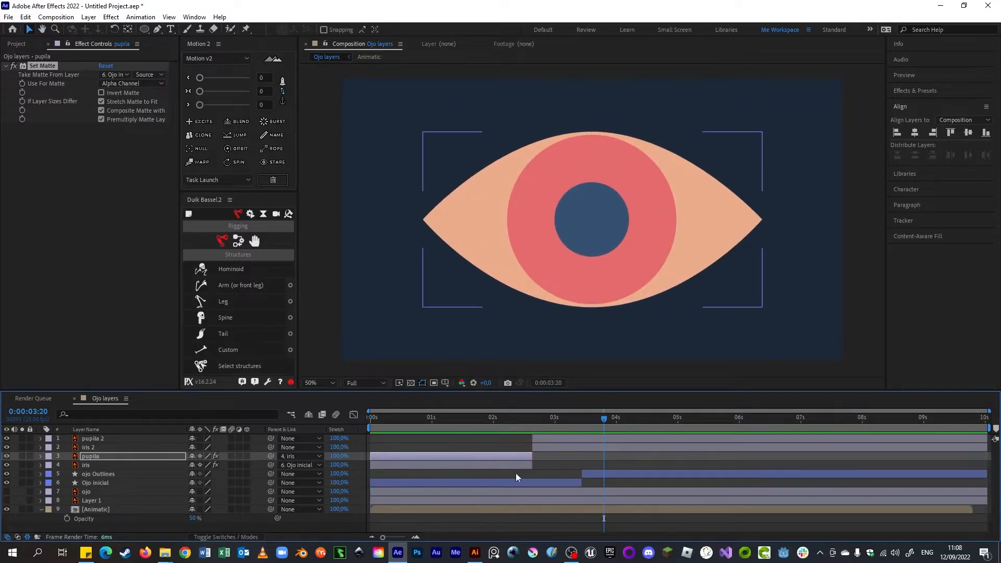
Reveal the iris layer's keyframes and apply Easy Ease to all its Position and Scale keyframes.
left_click(521, 455)
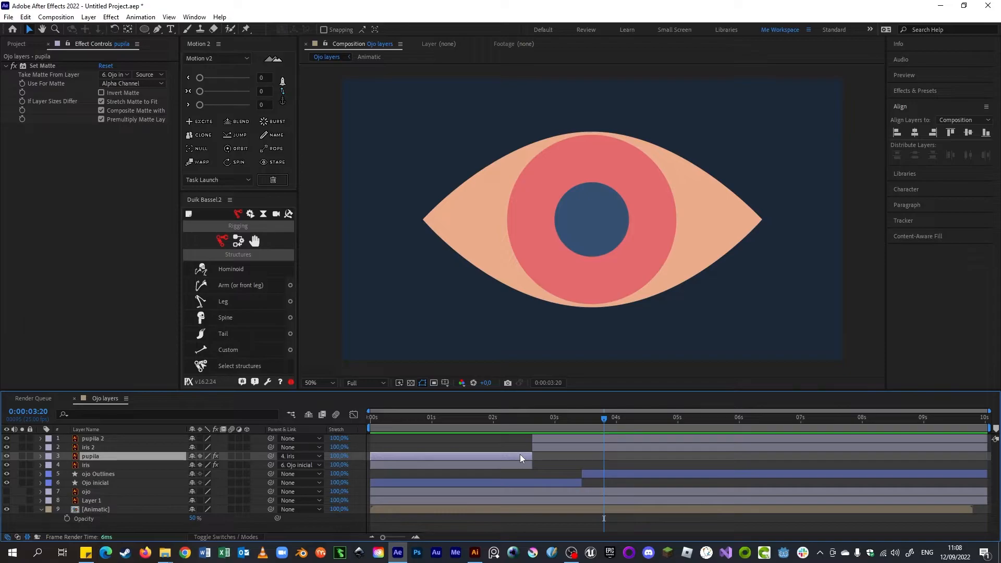
left_click(529, 468)
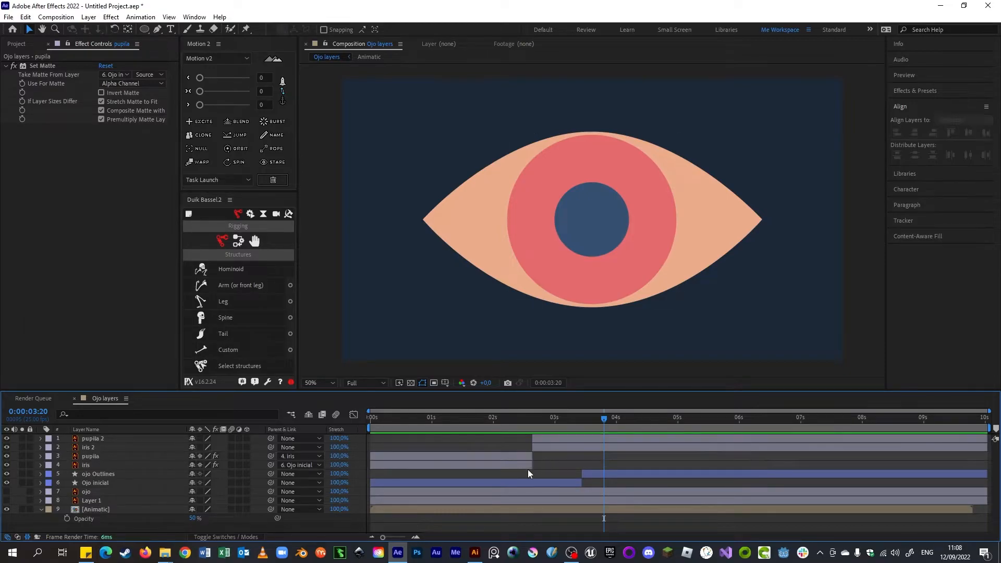
left_click(527, 467)
key("u")
left_click_drag(544, 471, 472, 483)
key("F9")
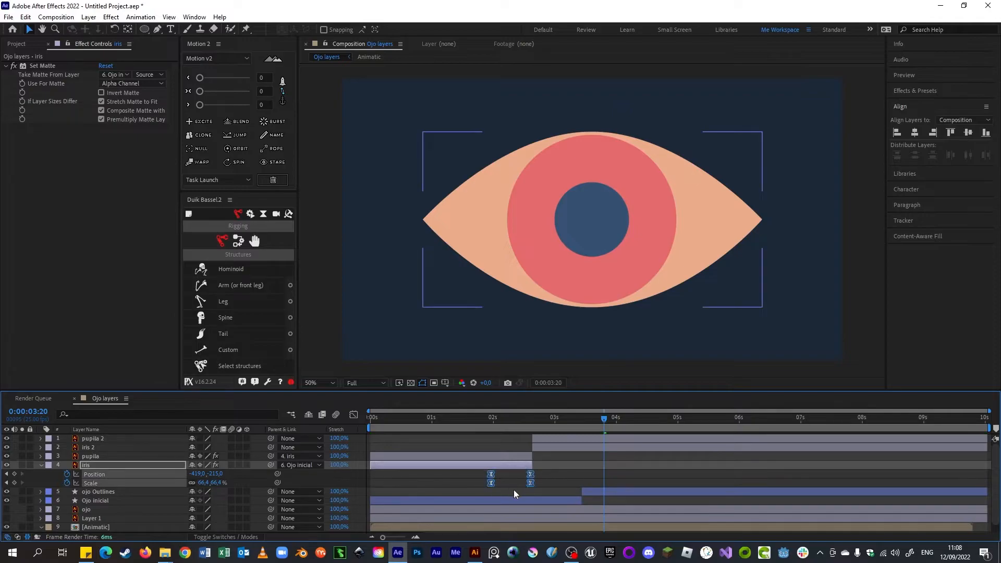
Lengthen the ease into the last iris Position and Scale keyframes in the speed graph, and preview the animation.
left_click_drag(492, 420, 523, 421)
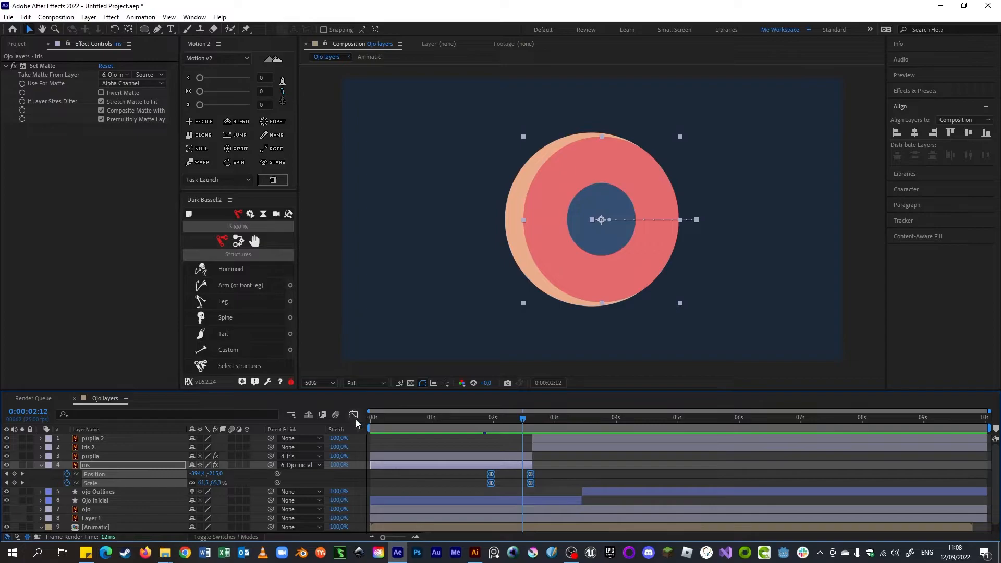
left_click(354, 415)
left_click_drag(525, 514, 515, 511)
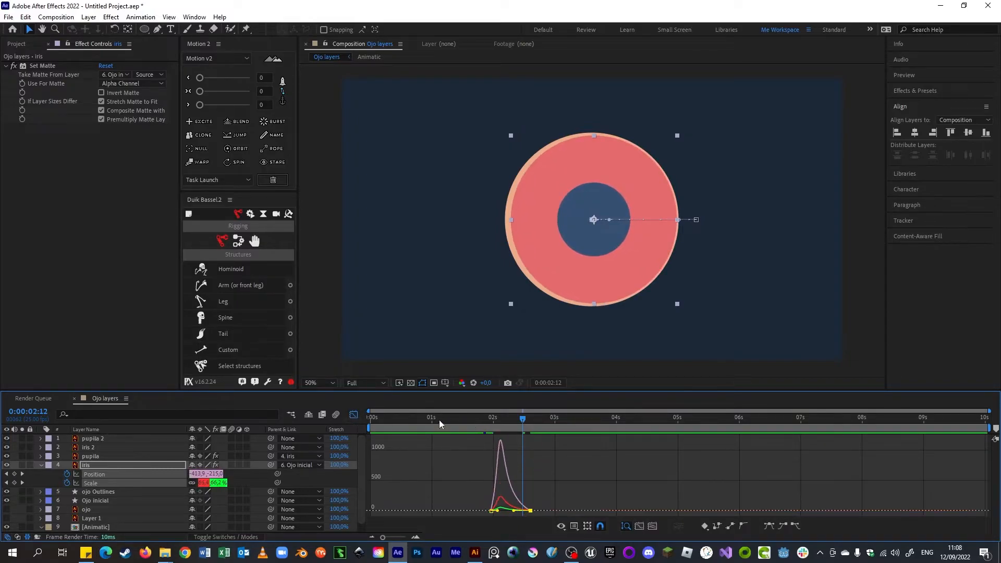
left_click(354, 415)
key("Home")
key("space")
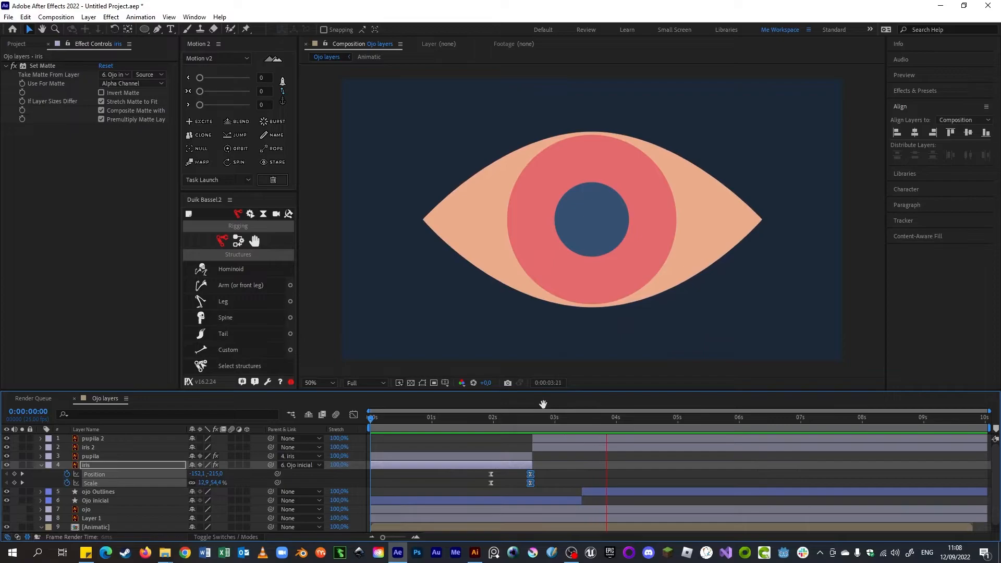
Lengthen the ease out of the first iris keyframes so the speed peaks midway, preview the animation, and collapse the iris properties.
left_click(518, 420)
left_click(353, 415)
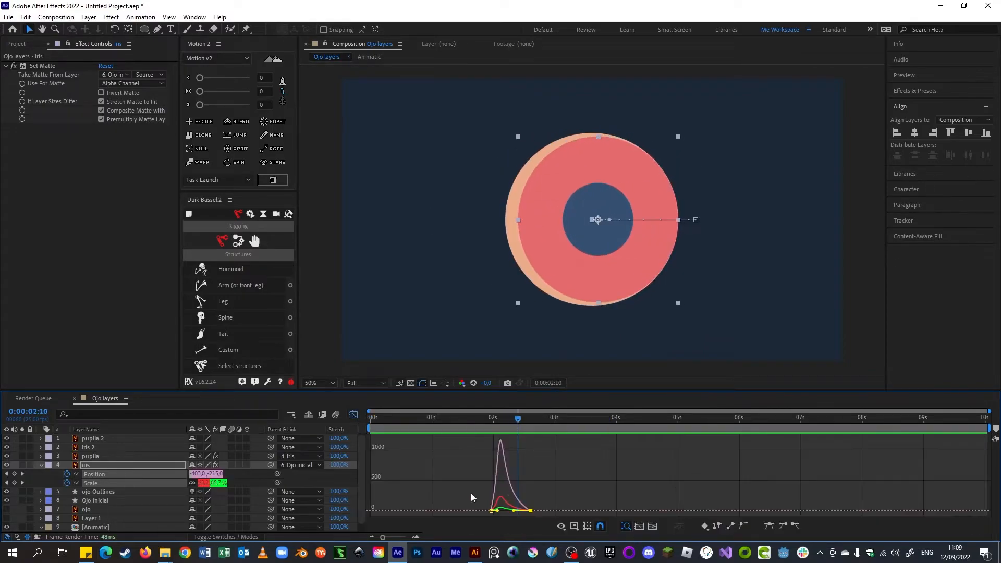
left_click_drag(513, 514, 503, 512)
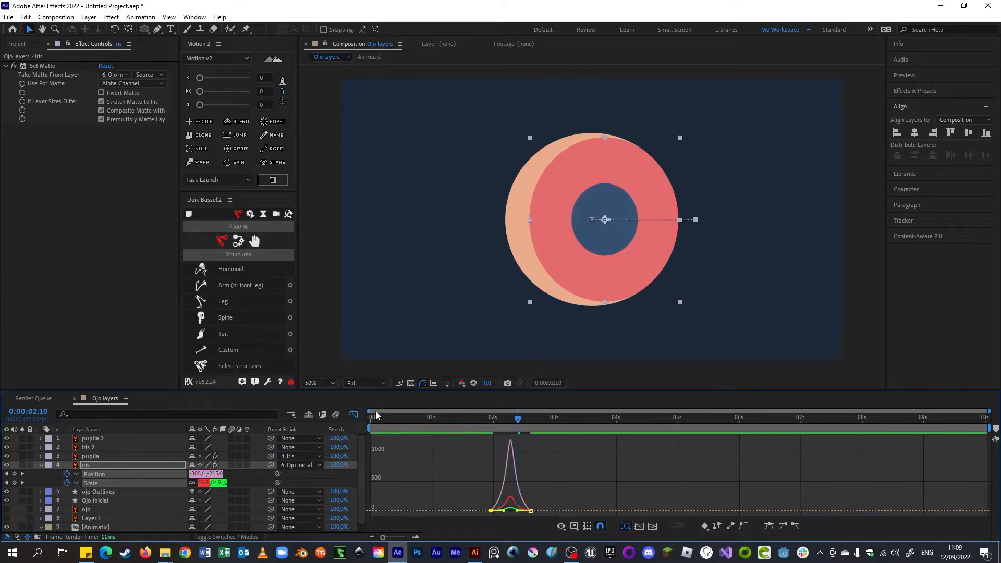
left_click(353, 415)
left_click_drag(418, 419, 381, 418)
key("space")
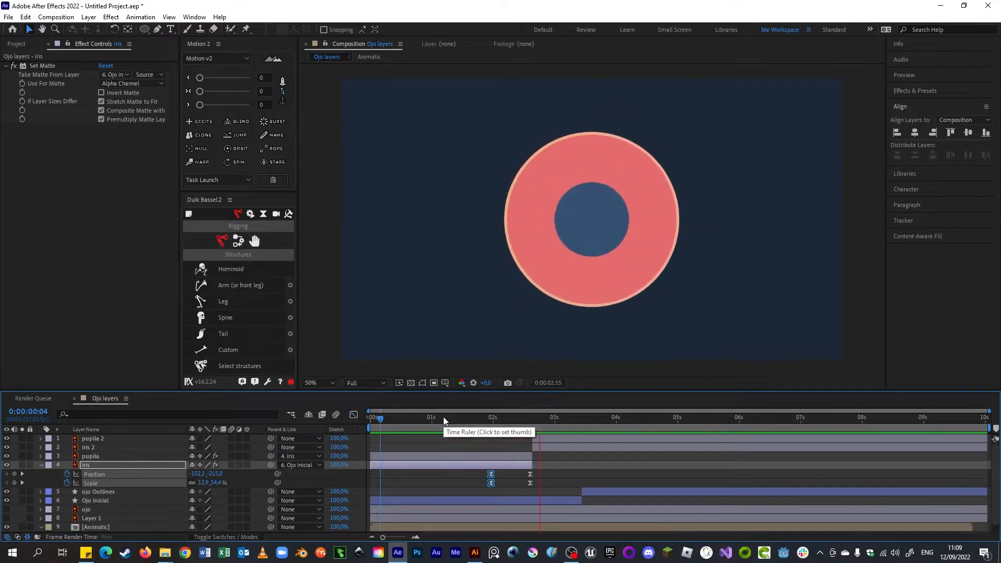
key("space")
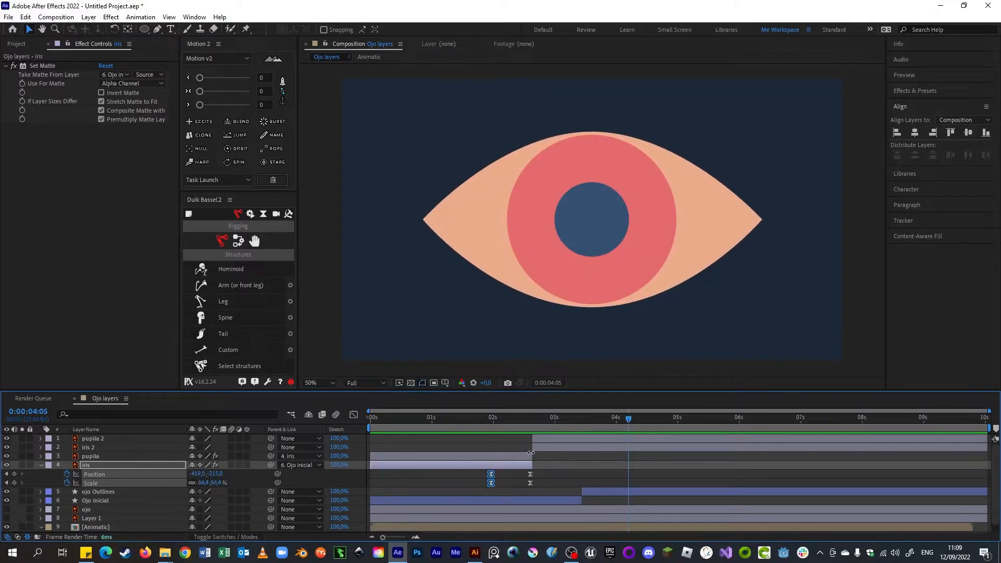
left_click(41, 465)
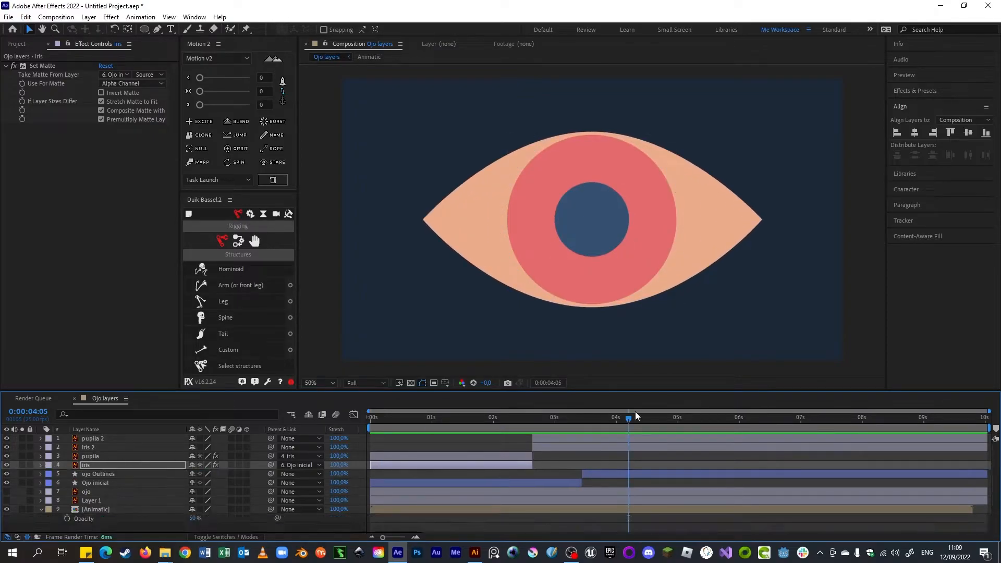
With the Animatic layer soloed, add a composition marker at 0:00:03:10 with the comment "ojo completo".
left_click_drag(518, 418, 586, 437)
left_click(89, 509)
left_click(22, 510)
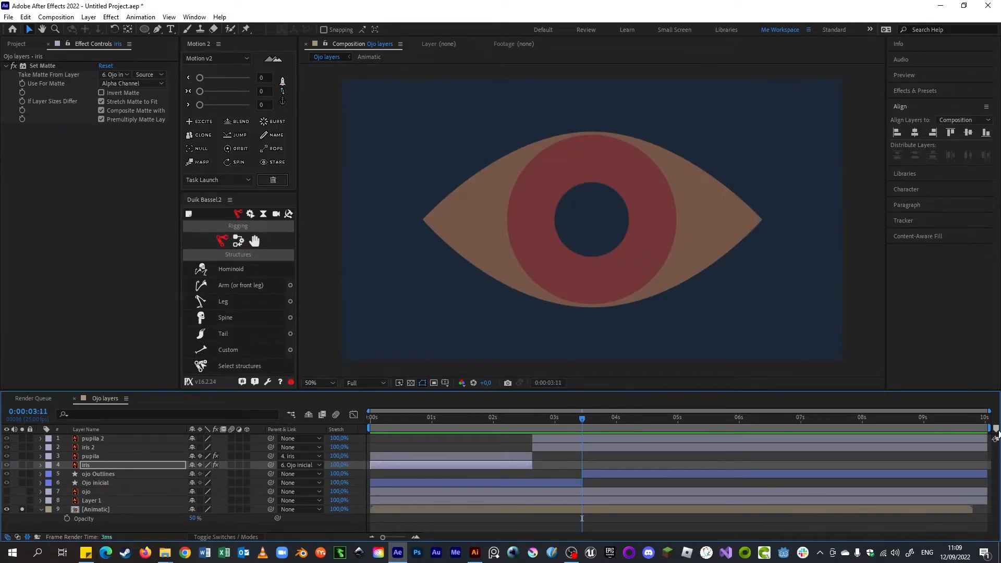
mouse_move(586, 426)
left_mouse_down()
mouse_move(571, 422)
mouse_move(580, 421)
left_mouse_up()
left_click_drag(665, 442, 580, 443)
double_click(580, 429)
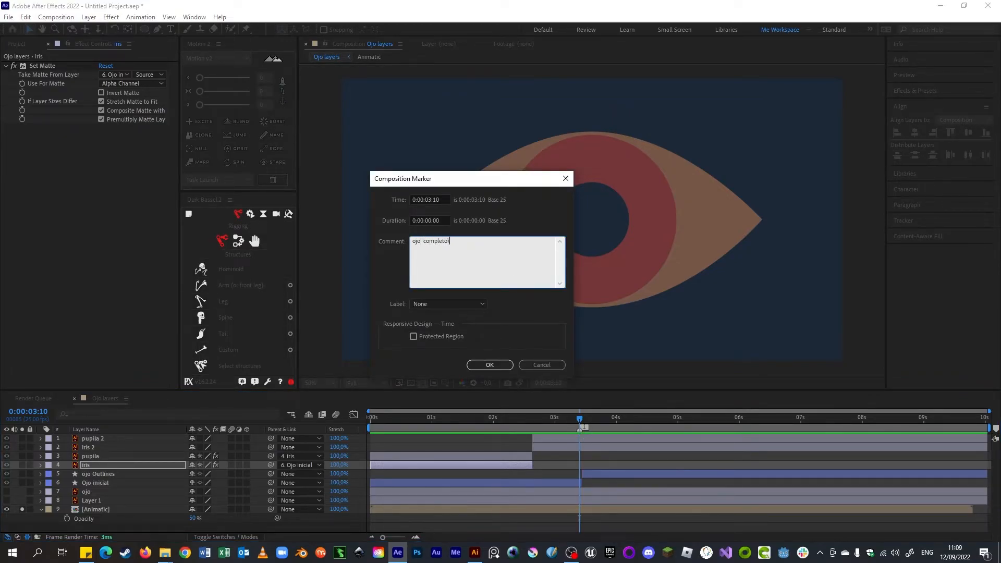
left_click(490, 364)
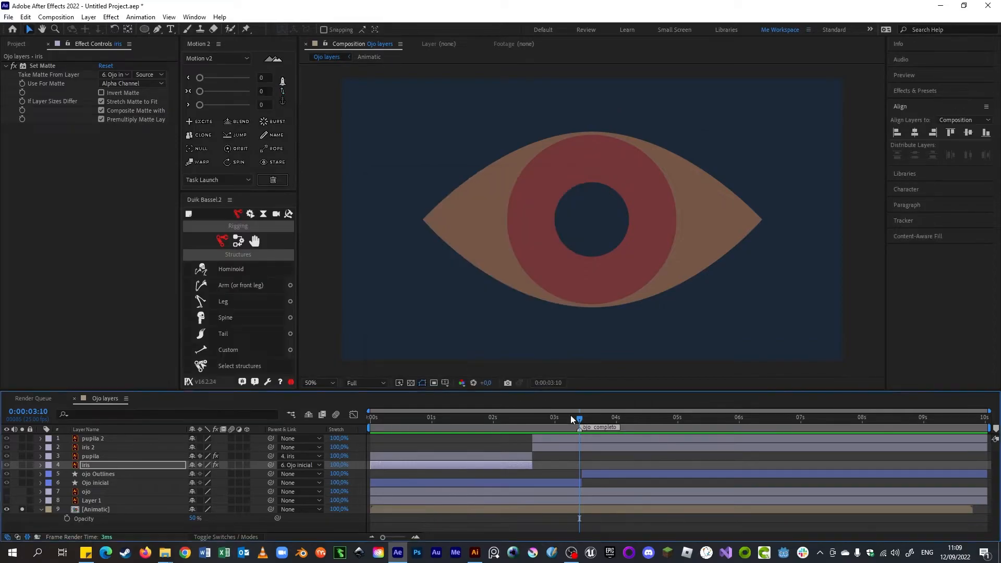
Scrub through the soloed Animatic layer and place three more composition markers, including ones at about 0:00:05:02 and 0:00:09:06.
left_click_drag(580, 421, 583, 424)
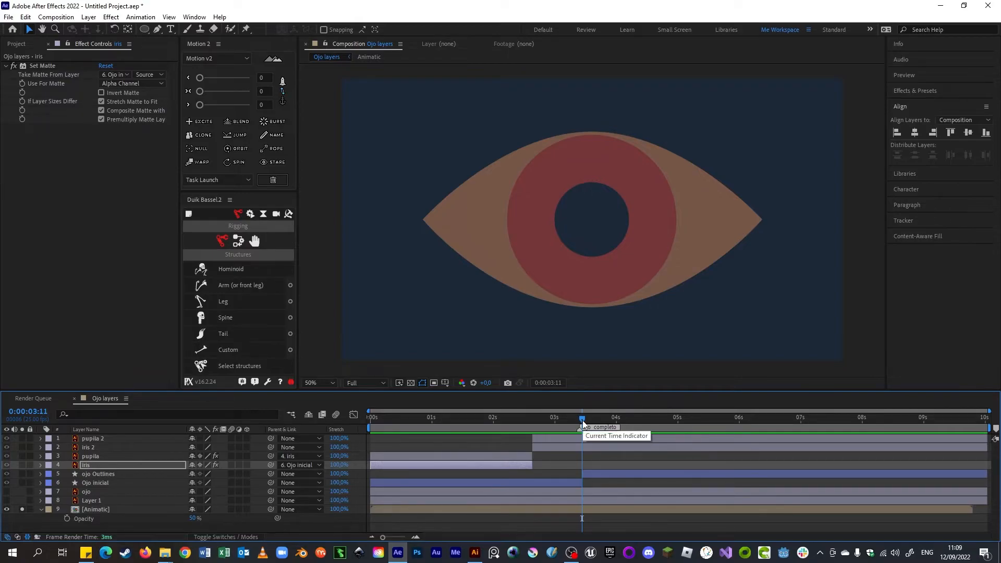
mouse_move(582, 424)
left_mouse_down()
mouse_move(601, 423)
mouse_move(529, 439)
mouse_move(606, 429)
mouse_move(408, 435)
mouse_move(596, 431)
left_mouse_up()
left_click(30, 509)
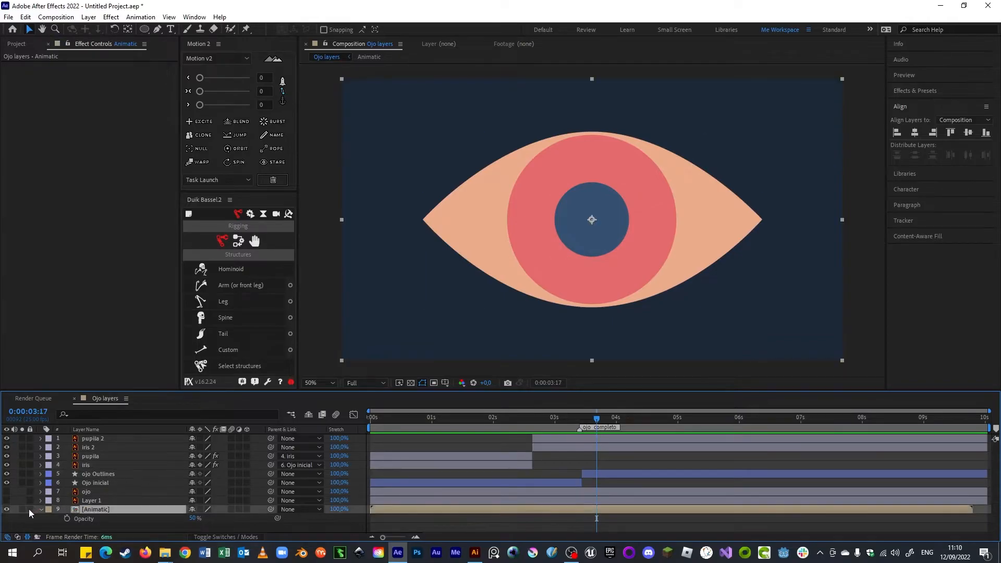
left_click(21, 510)
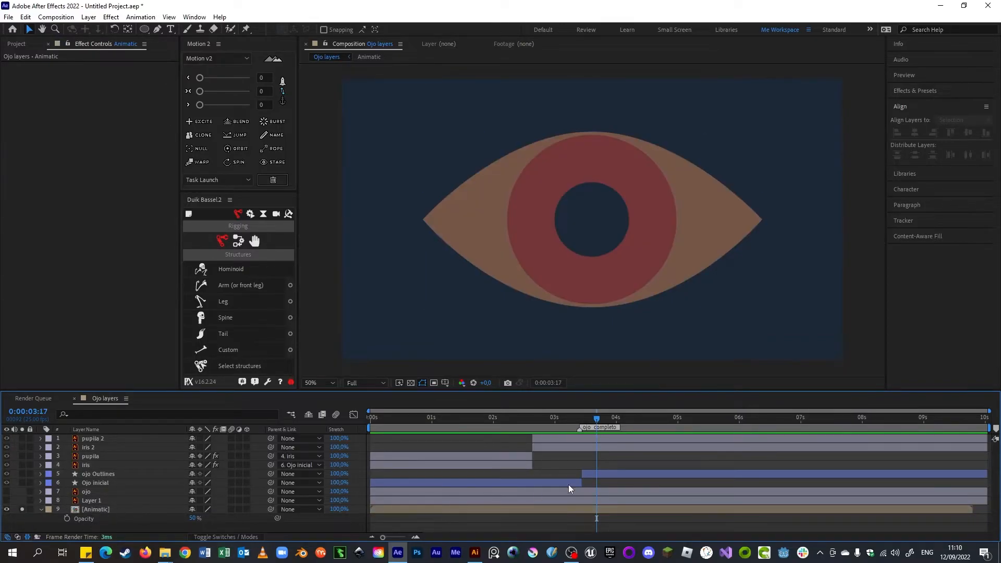
left_click_drag(597, 433, 683, 424)
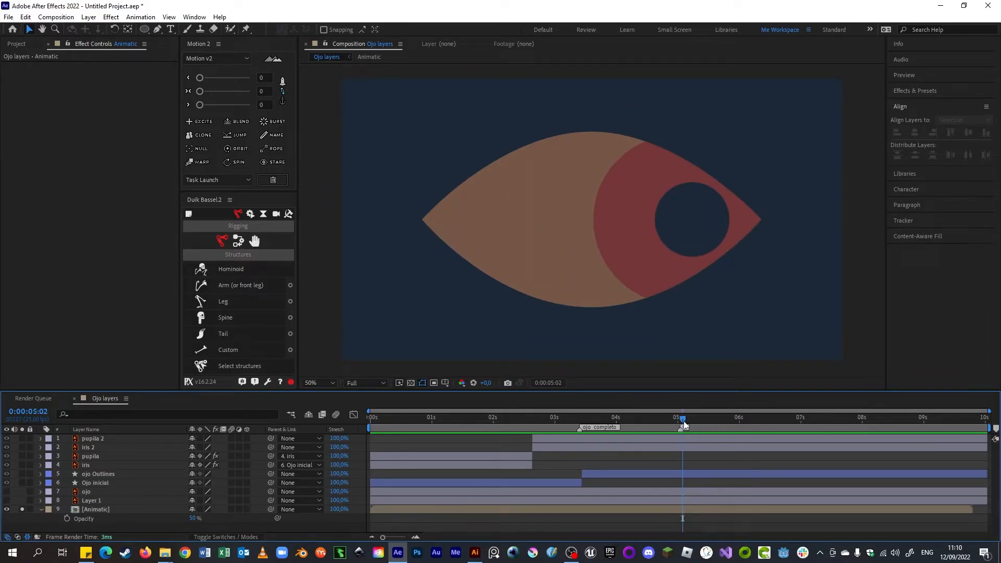
left_click_drag(685, 421, 939, 433)
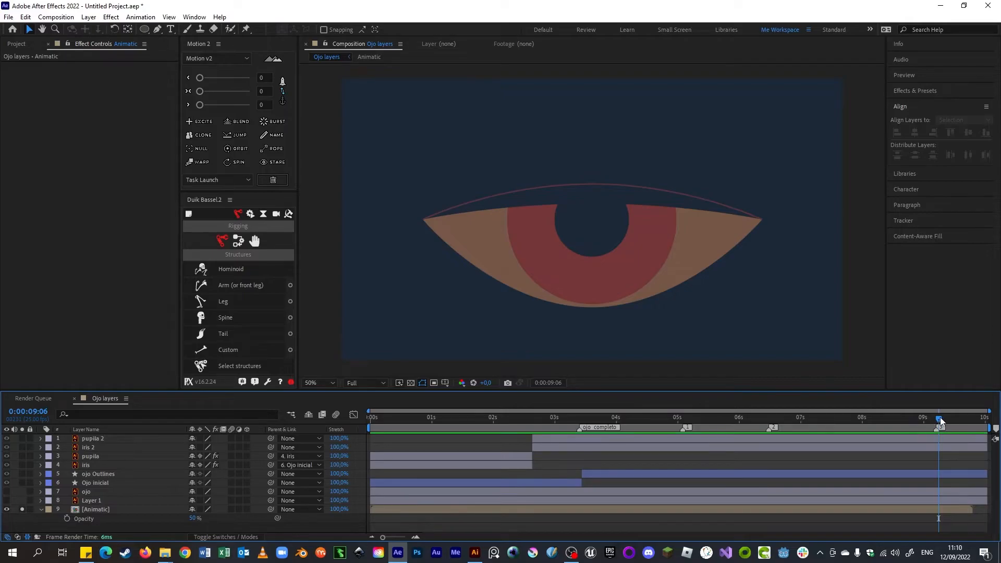
Turn off solo on the Animatic layer and check the eye layers from the "ojo completo" marker to 0:00:05:02.
left_click_drag(940, 421, 663, 433)
left_click(24, 509)
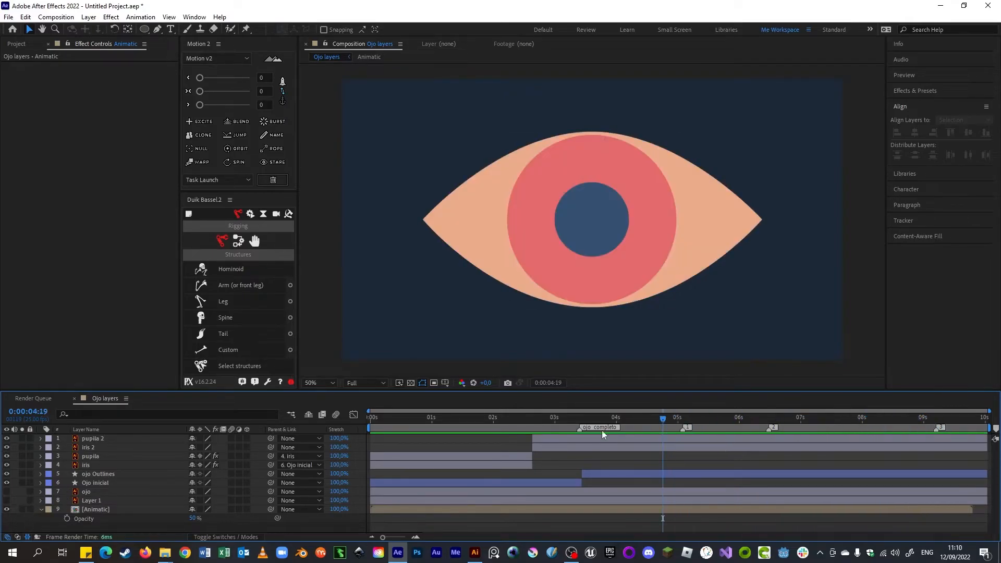
mouse_move(674, 419)
left_mouse_down()
mouse_move(938, 431)
mouse_move(734, 452)
mouse_move(513, 450)
mouse_move(592, 444)
mouse_move(570, 449)
mouse_move(580, 449)
left_mouse_up()
left_click(592, 474)
left_click_drag(581, 427, 685, 435)
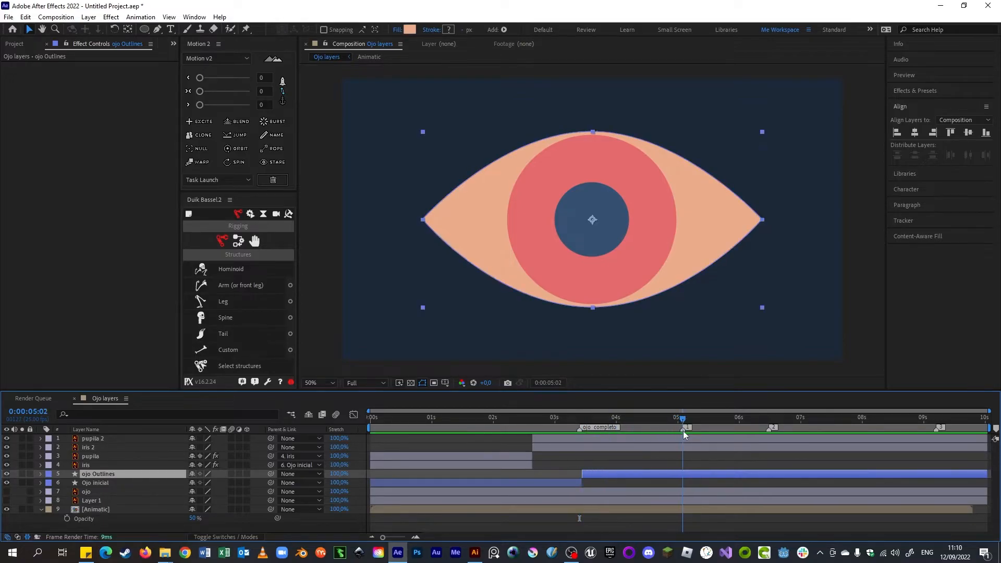
left_click(689, 447)
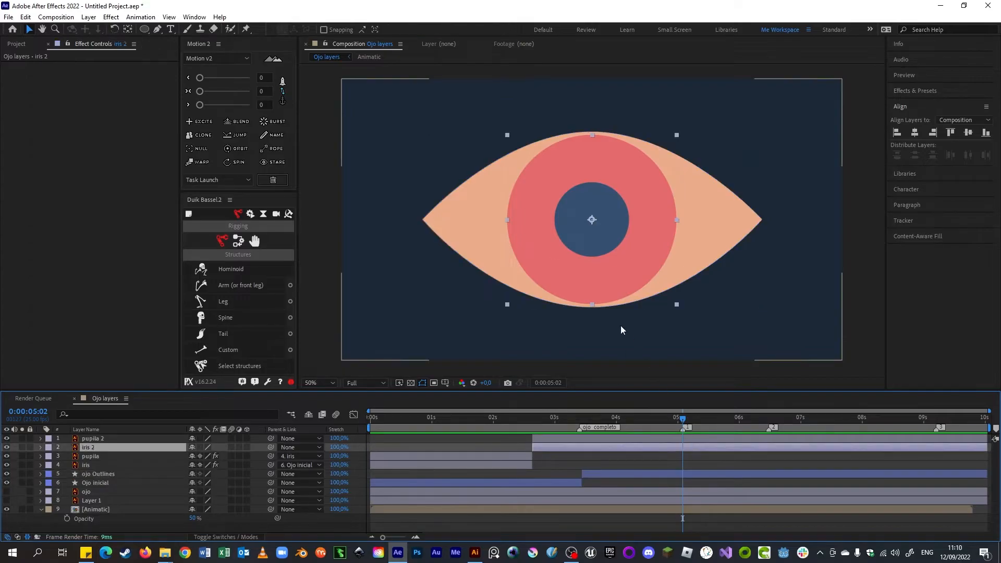
left_click_drag(624, 286, 733, 286)
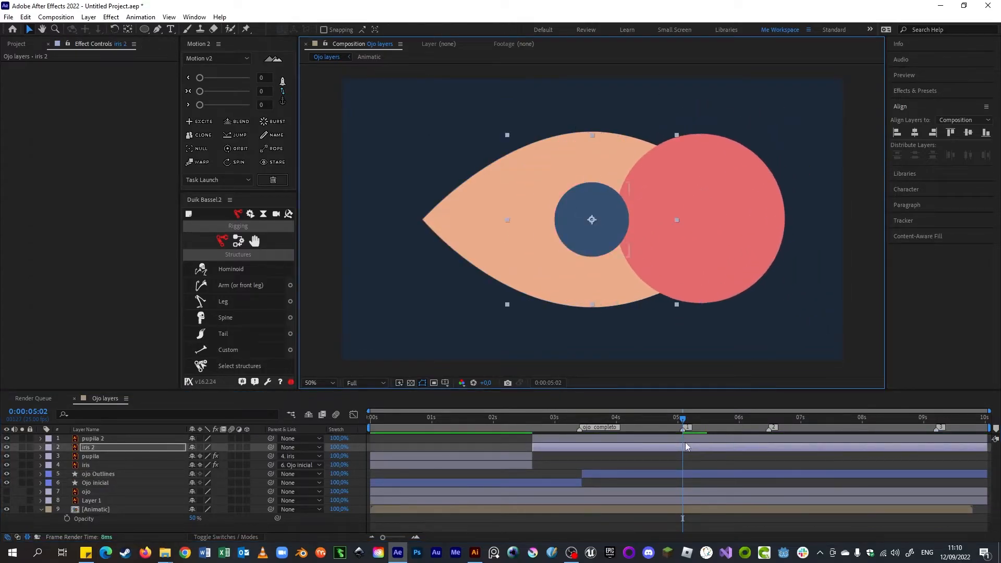
key("ctrl+z")
Parent the pupila 2 layer to iris 2, test the link by moving the iris, and undo the test move.
left_click(674, 439)
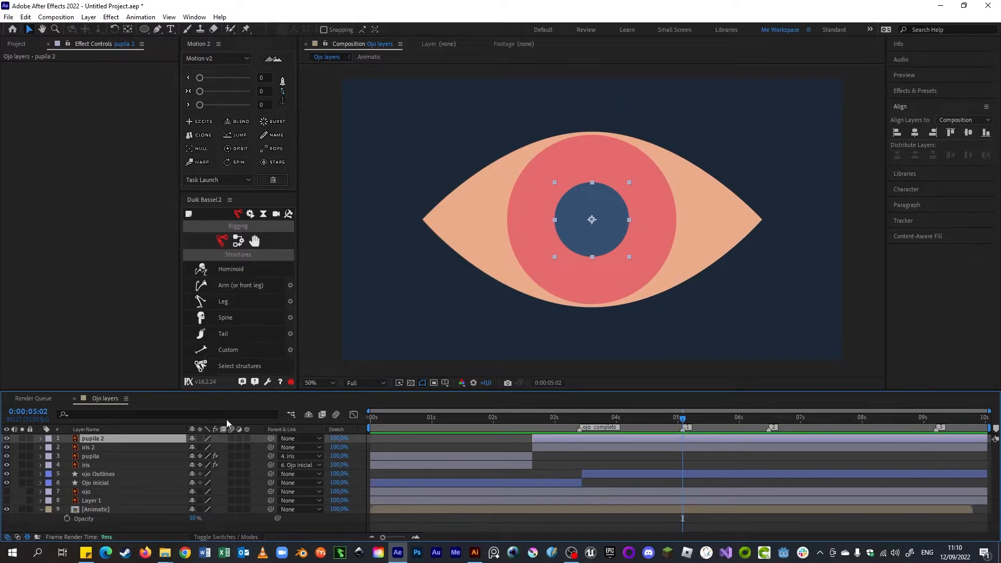
left_click_drag(270, 440, 98, 444)
left_click(102, 447)
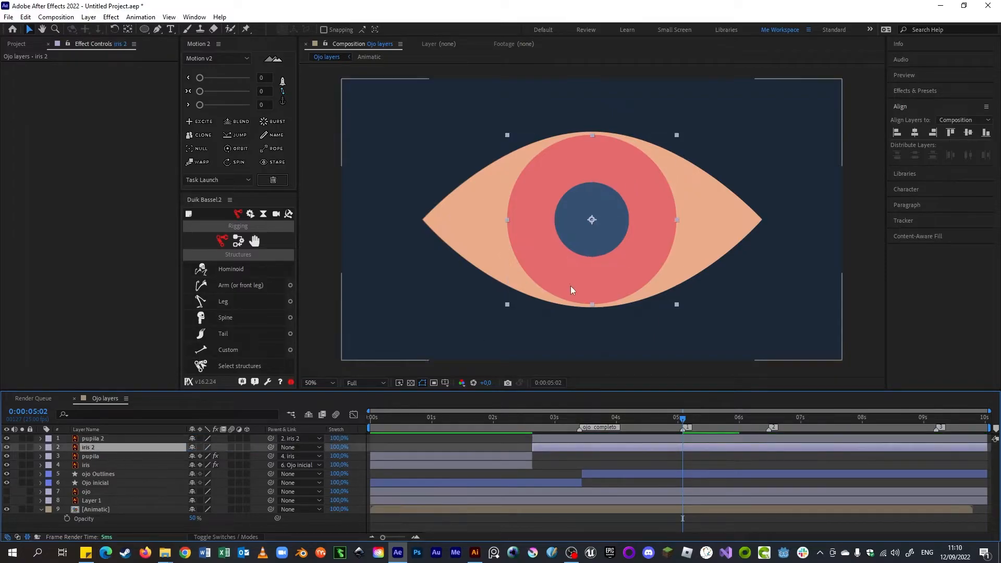
left_click_drag(626, 264, 627, 297)
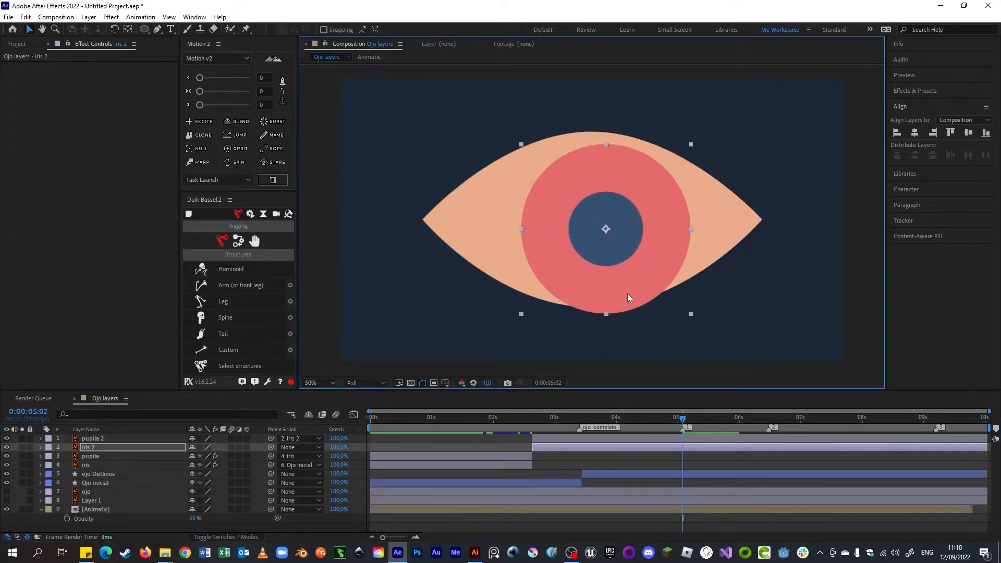
key("ctrl+z")
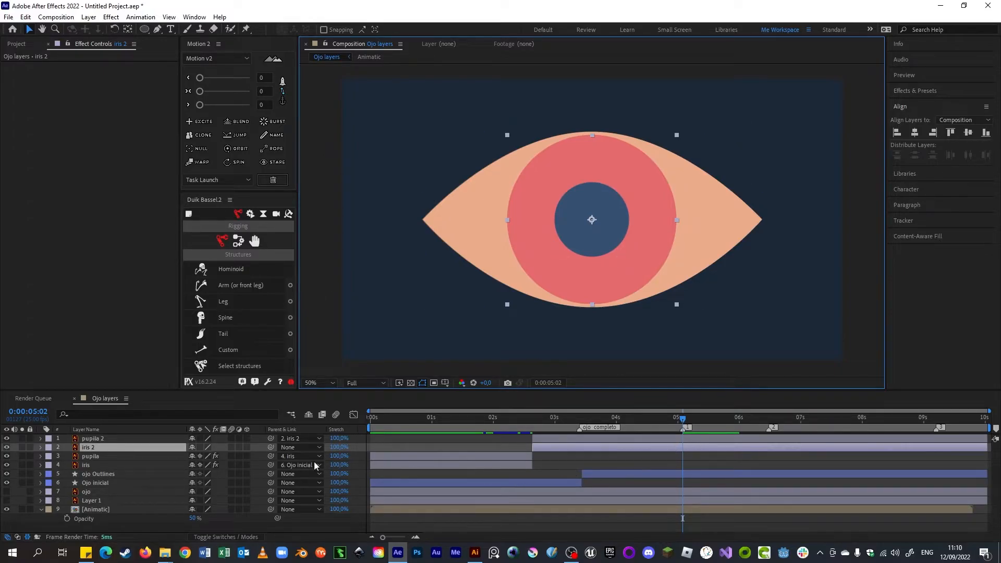
Keyframe iris 2's Position at the eye's centre at 0:00:05:01 and at 1420, 540 at 0:00:05:04, and preview the move.
key("p")
left_click(67, 456)
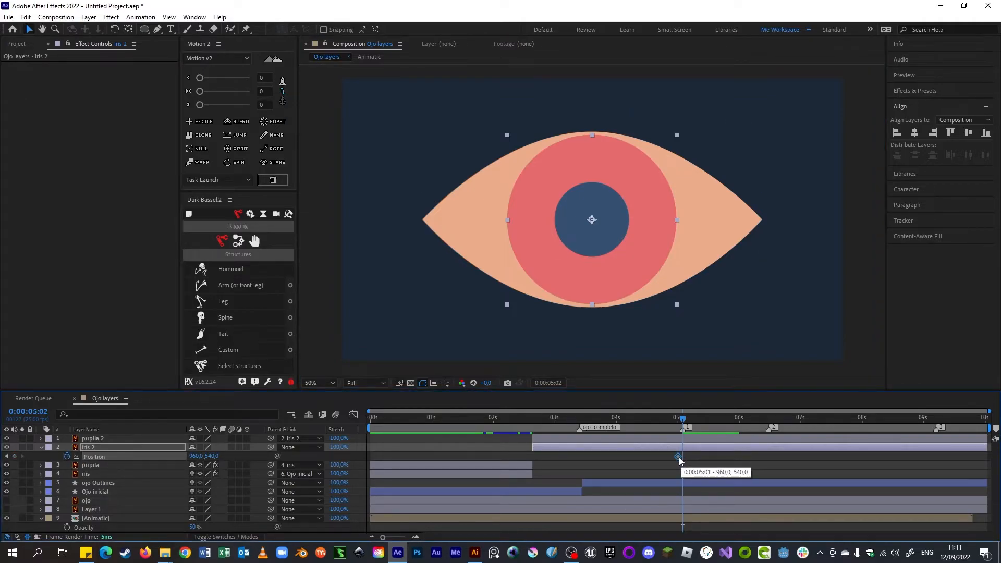
left_click_drag(683, 421, 689, 424)
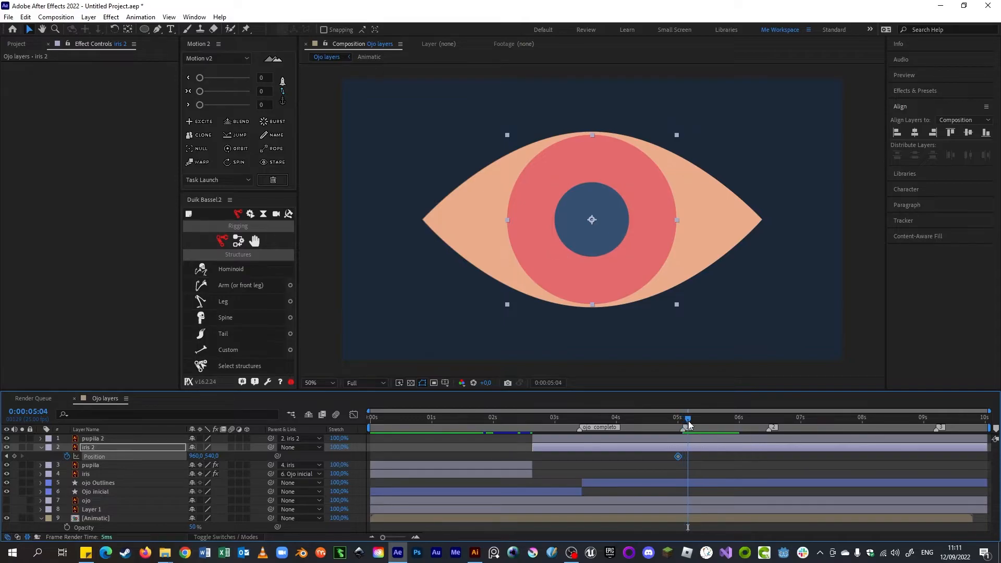
left_click_drag(569, 268, 687, 268)
left_click_drag(690, 420, 689, 460)
key("space")
key("space")
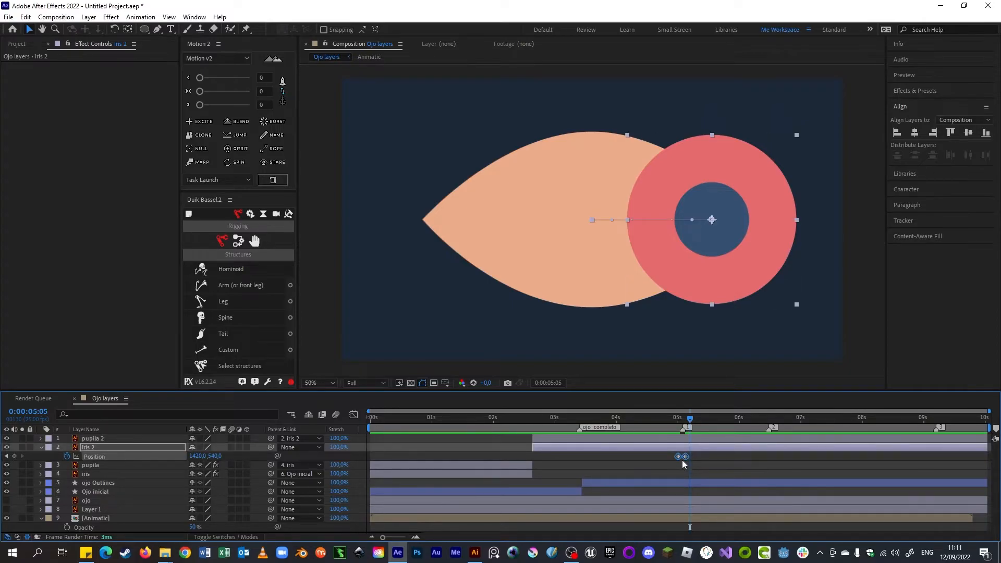
Apply Easy Ease to both iris 2 Position keyframes and show their speed graph.
left_click(719, 456)
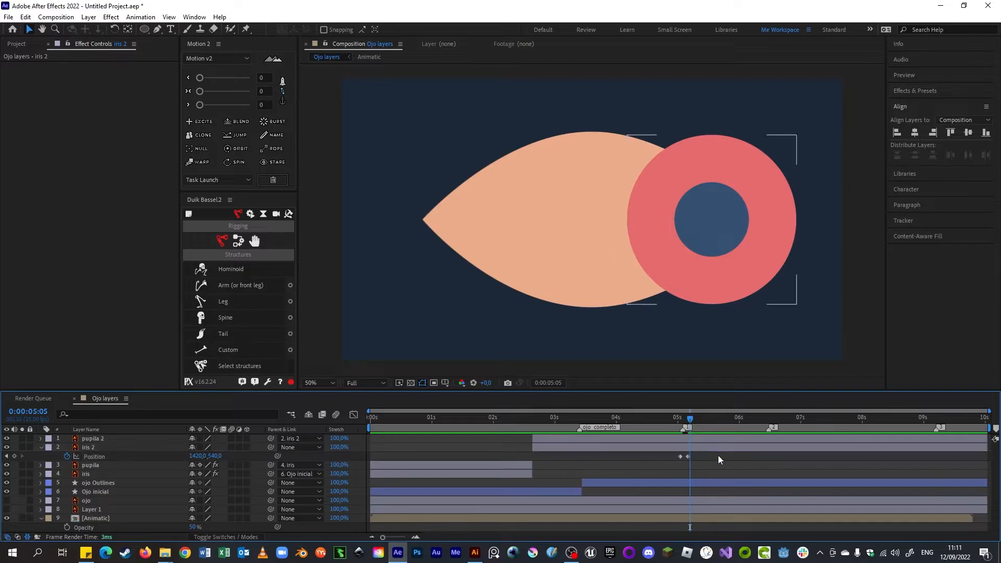
left_click(689, 456)
left_click_drag(702, 459, 675, 455)
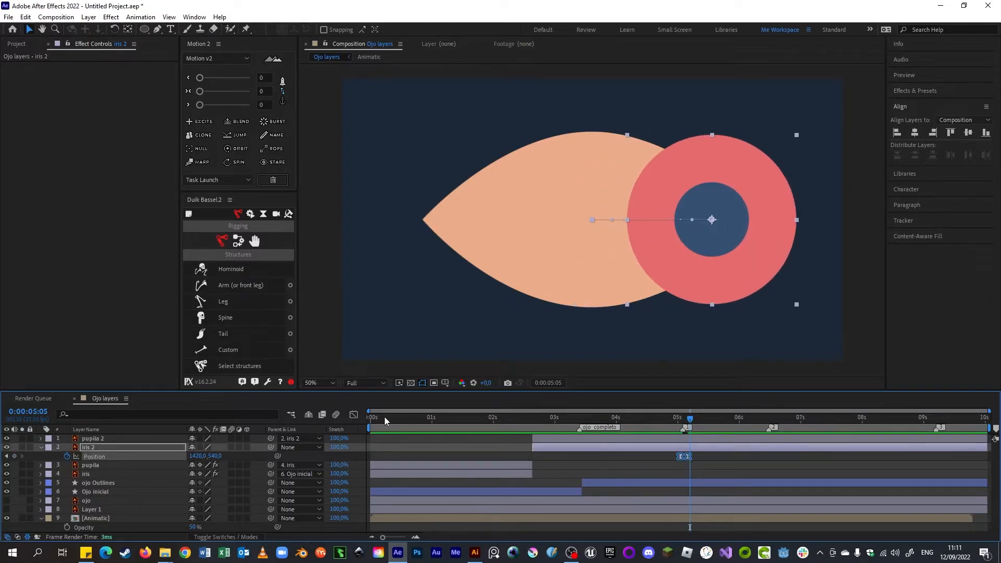
left_click(688, 511)
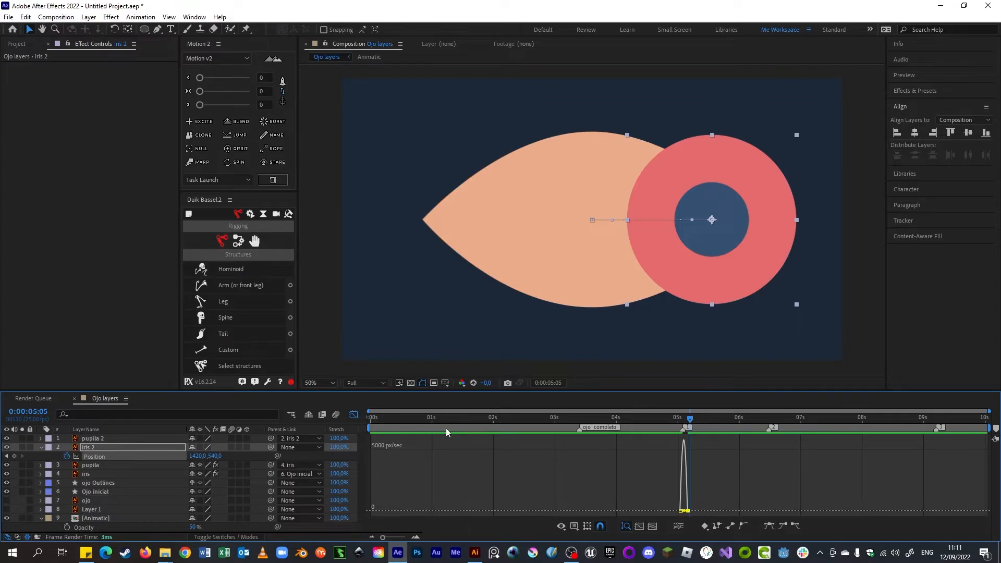
Lengthen the ease into iris 2's second Position keyframe in the speed graph, return to the layer view, and preview the motion.
left_click_drag(368, 412, 557, 411)
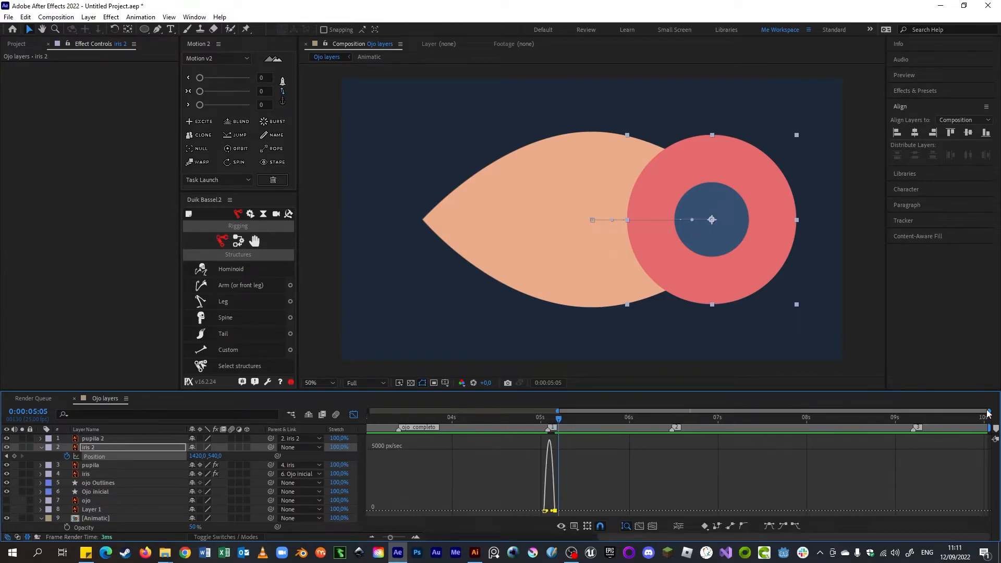
left_click_drag(989, 410, 739, 410)
left_click_drag(563, 410, 592, 410)
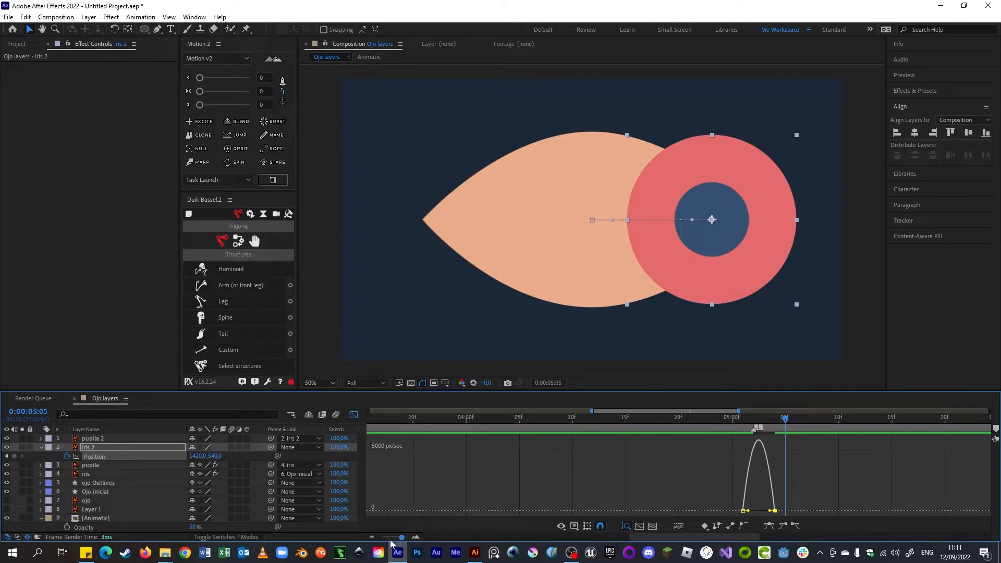
left_click_drag(399, 541, 406, 537)
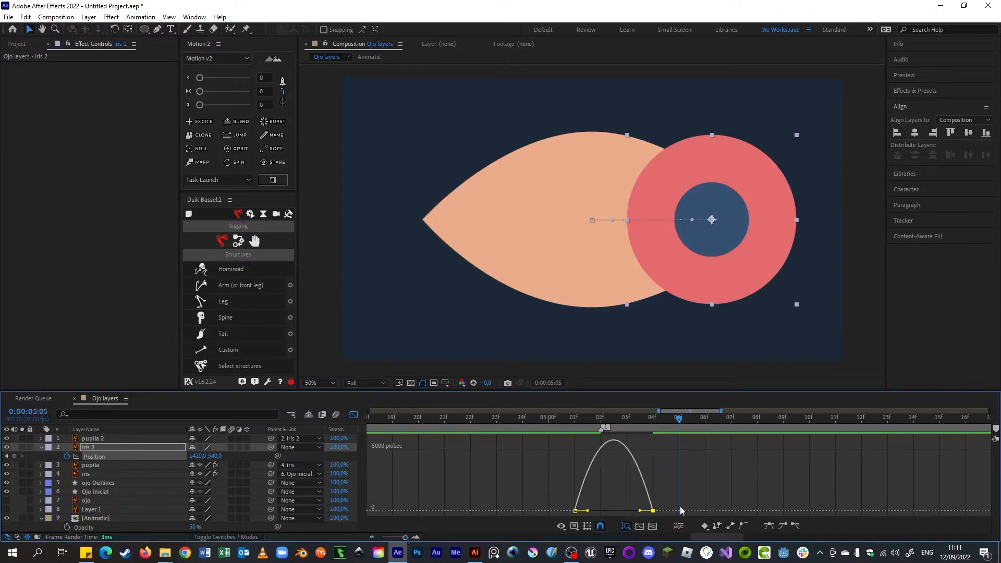
left_click_drag(640, 511, 592, 510)
left_click(353, 415)
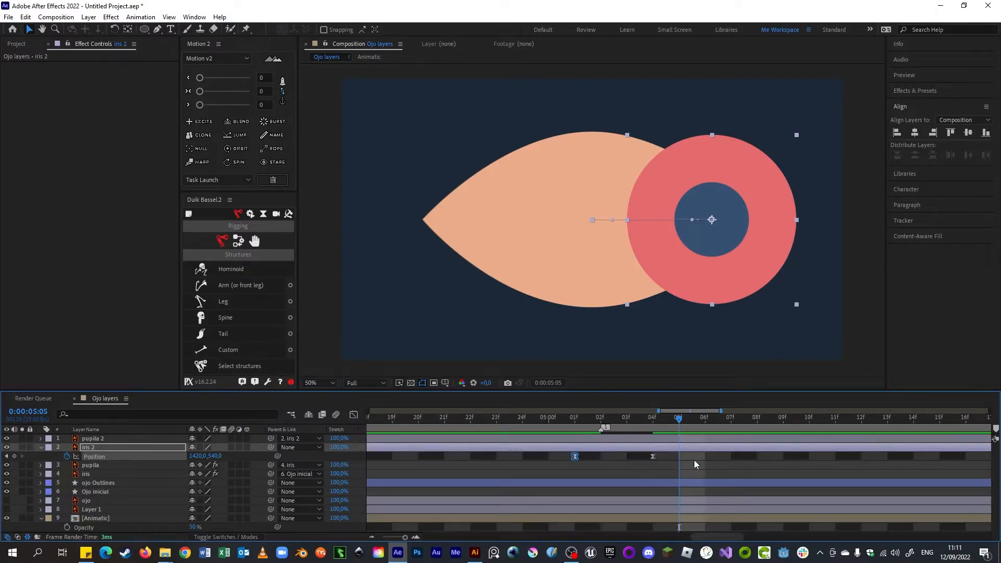
left_click_drag(404, 537, 383, 537)
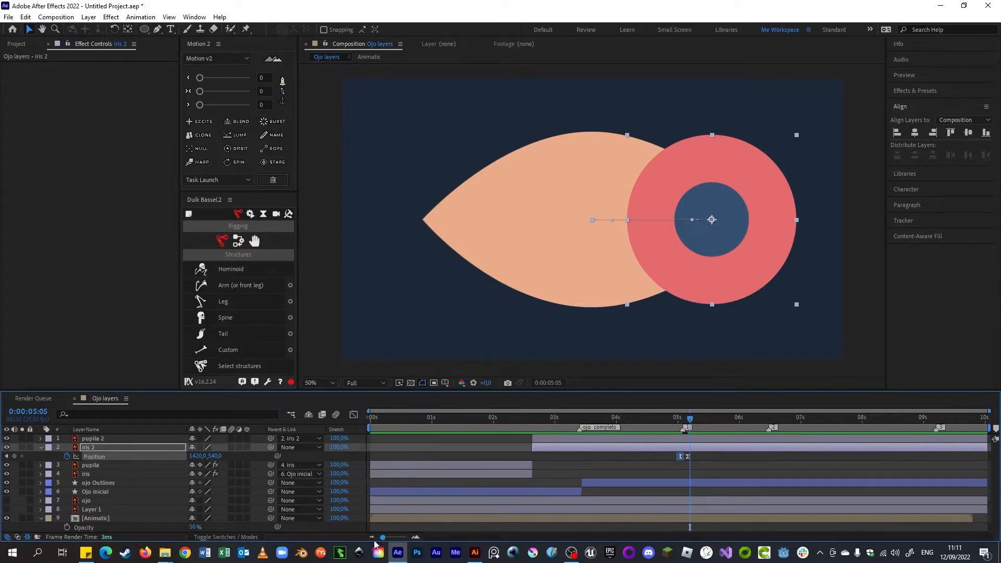
left_click(680, 419)
key("space")
key("space")
Paste a copy of the 1420, 540 Position keyframe at 0:00:06:10 and move iris 2 horizontally to 476, 540 at 0:00:06:14.
left_click_drag(680, 418, 764, 435)
left_click(696, 458)
left_click(688, 457)
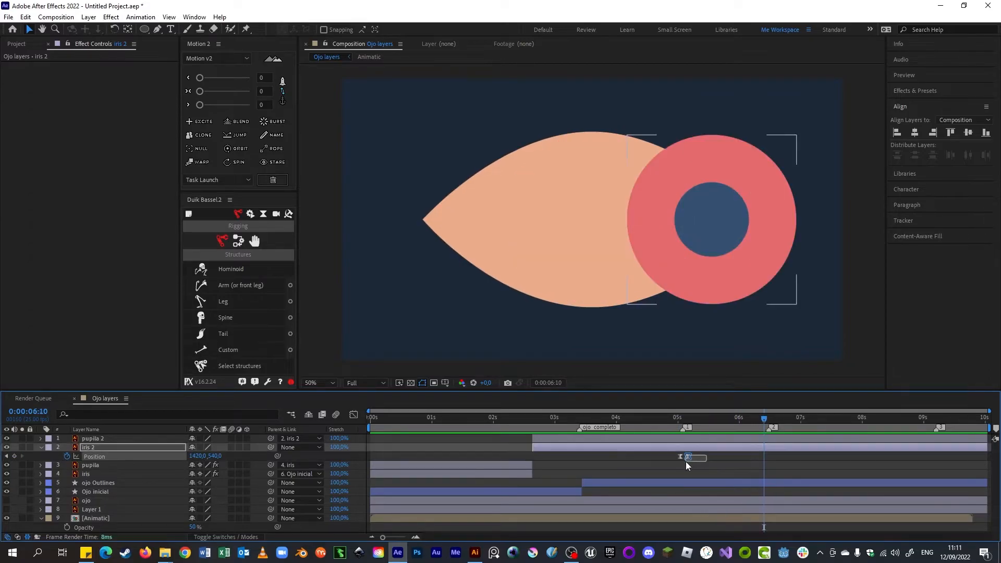
key("ctrl+c")
key("ctrl+v")
left_click_drag(766, 424, 774, 423)
left_click_drag(731, 271, 516, 270)
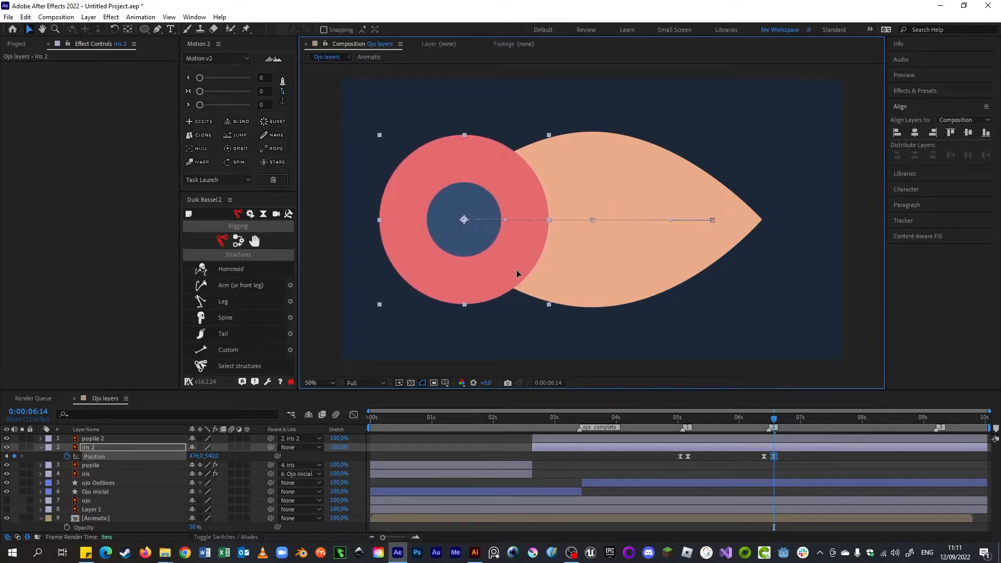
Check the timing against the soloed Animatic, unsolo it, and add an iris 2 Position keyframe holding 476, 540 at 0:00:07:07.
left_click_drag(767, 424, 805, 440)
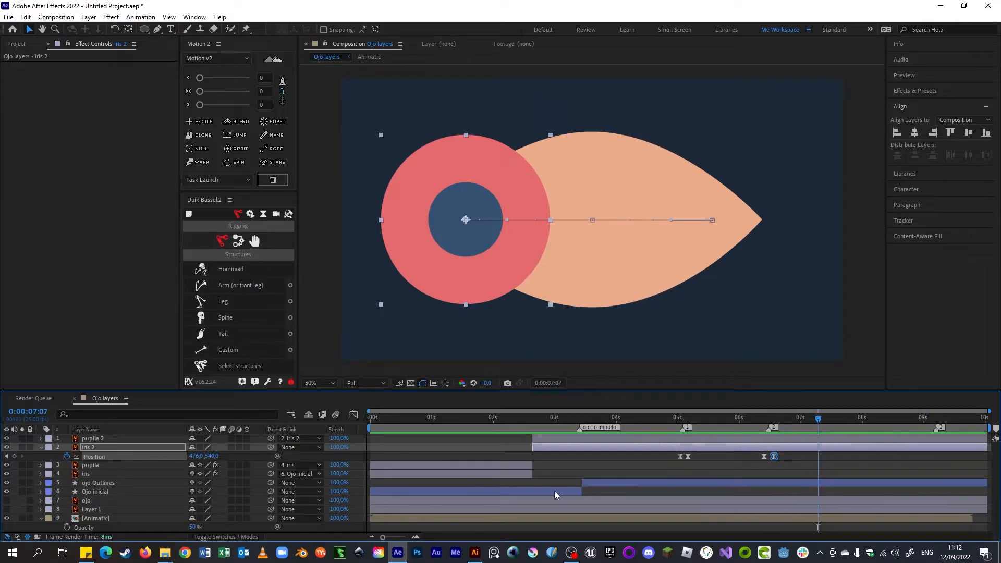
left_click(21, 519)
left_click_drag(796, 420, 818, 420)
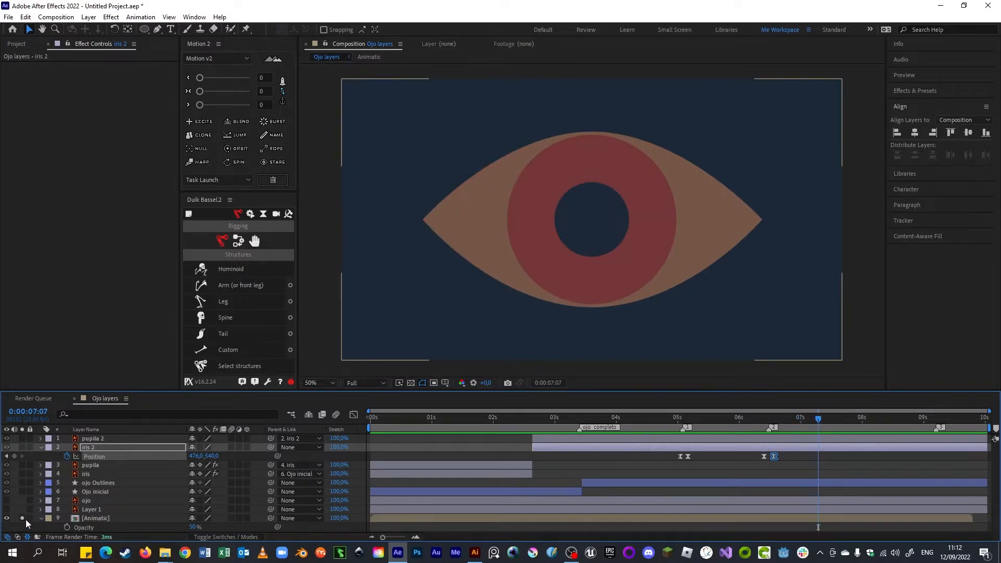
left_click(22, 519)
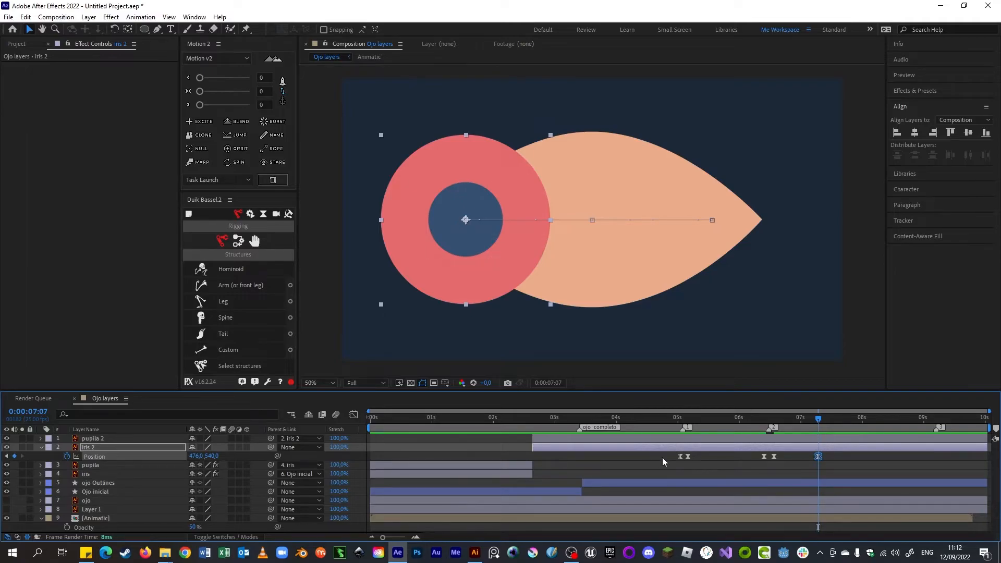
Copy the centred iris 2 Position keyframe from 0:00:05:01 to 0:00:07:10 and preview the return to centre.
left_click(680, 457)
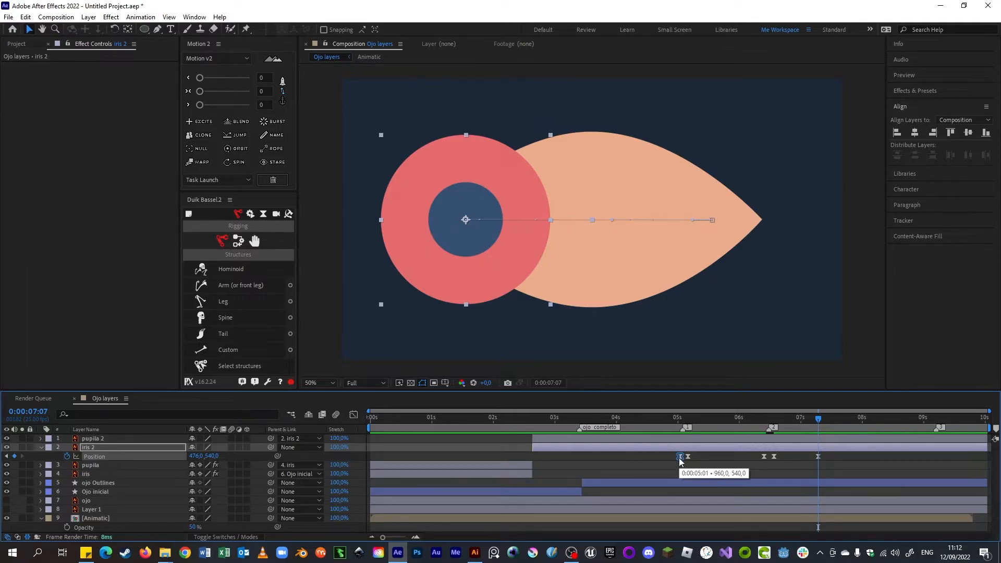
left_click(826, 424)
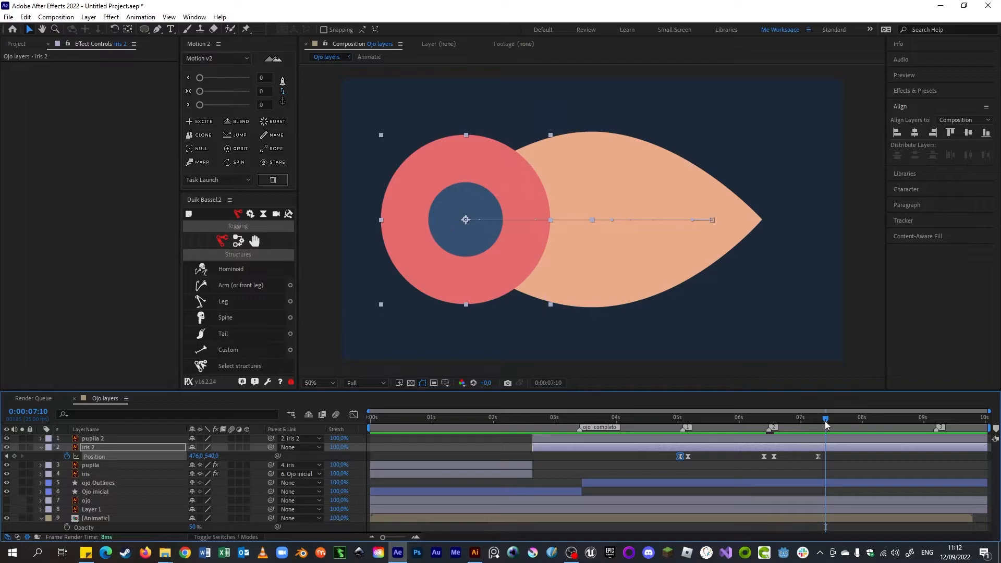
key("ctrl+v")
left_click(817, 423)
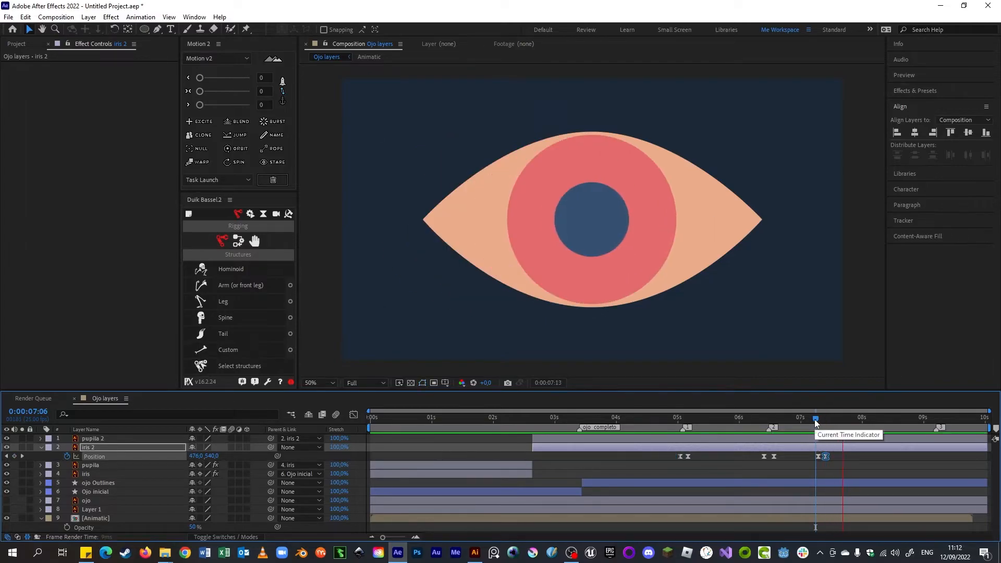
key("space")
Hold iris 2 at centre with a Position keyframe at 0:00:09:03, move it straight down about 140 px at 0:00:09:16, and preview.
left_click_drag(917, 423, 932, 423)
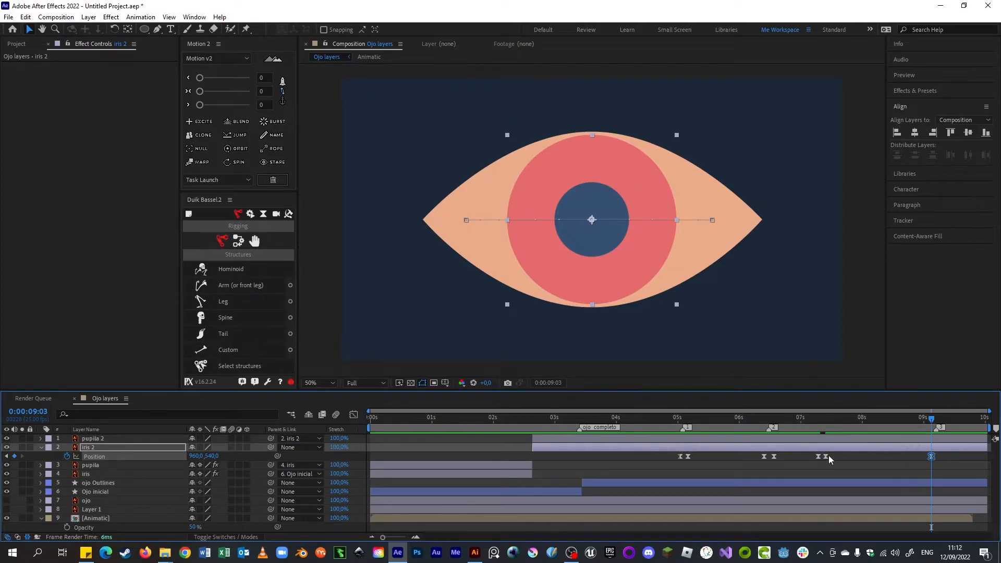
left_click_drag(905, 426, 965, 434)
left_click_drag(635, 226, 640, 273)
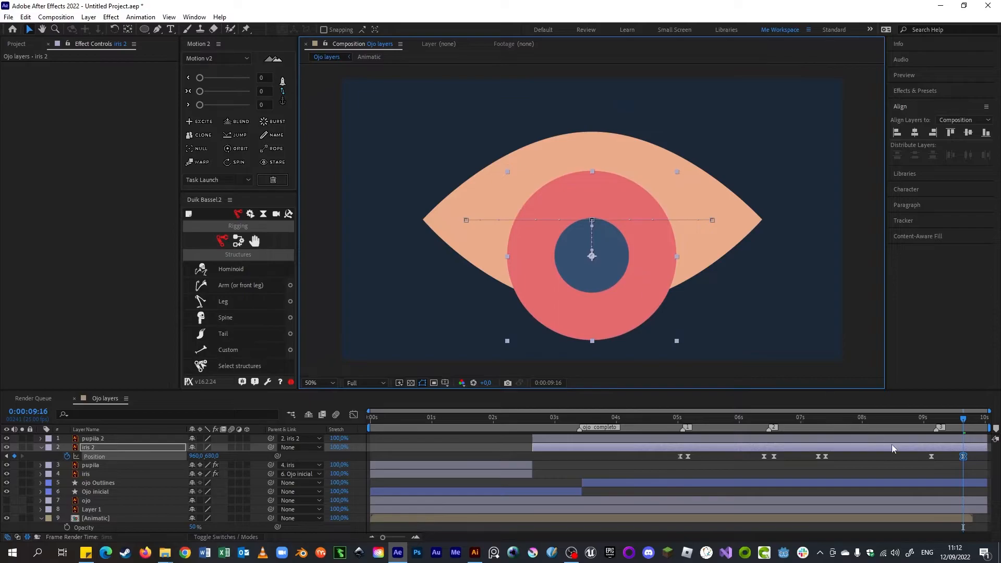
left_click(927, 426)
left_click(932, 419)
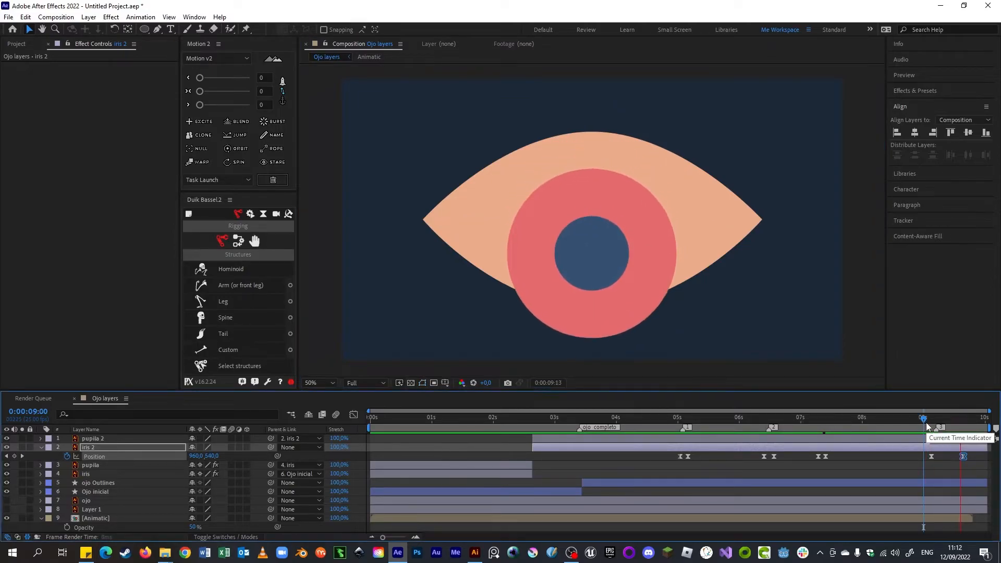
Examine the hand-over from Ojo inicial to ojo Outlines by scrubbing around the "ojo completo" marker.
left_click_drag(948, 424, 589, 438)
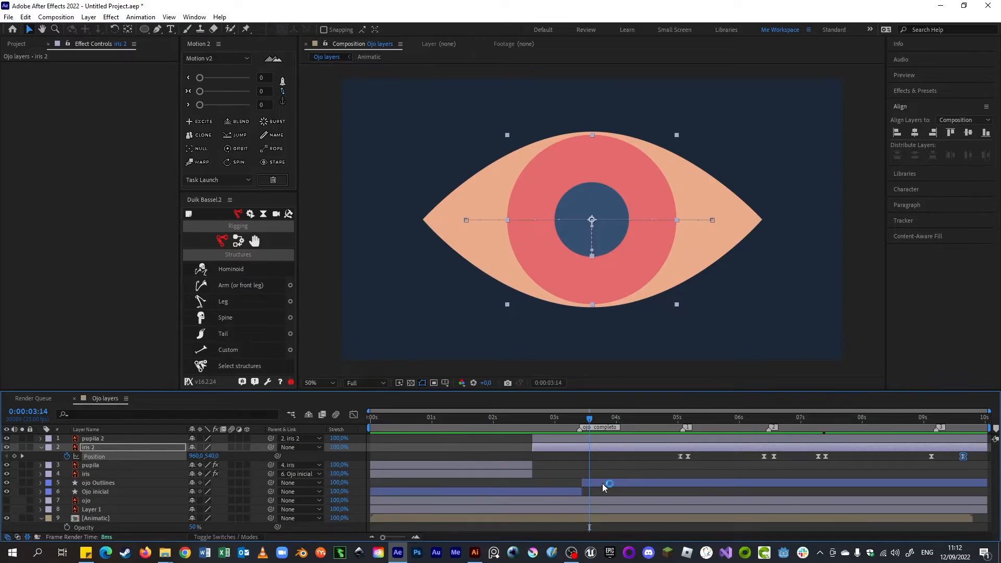
left_click_drag(583, 421, 543, 424)
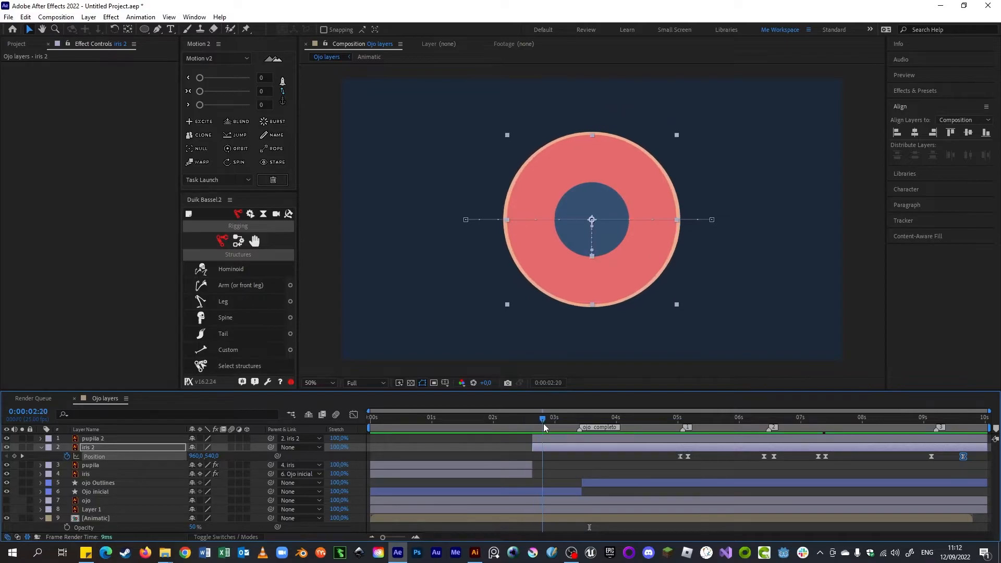
left_click(602, 483)
left_click_drag(584, 423, 596, 422)
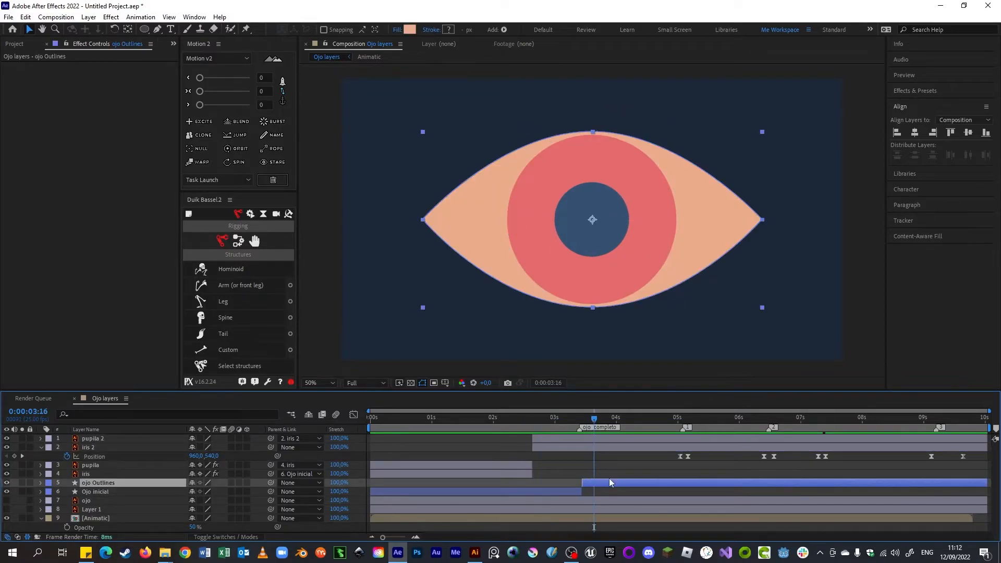
mouse_move(594, 426)
left_mouse_down()
mouse_move(579, 427)
mouse_move(590, 428)
left_mouse_up()
left_click_drag(588, 423, 611, 424)
left_click_drag(584, 421, 626, 424)
Reveal the Path property of ojo Outlines and add an Easy Ease Path keyframe of the open eye at 0:00:04:24.
left_click(40, 483)
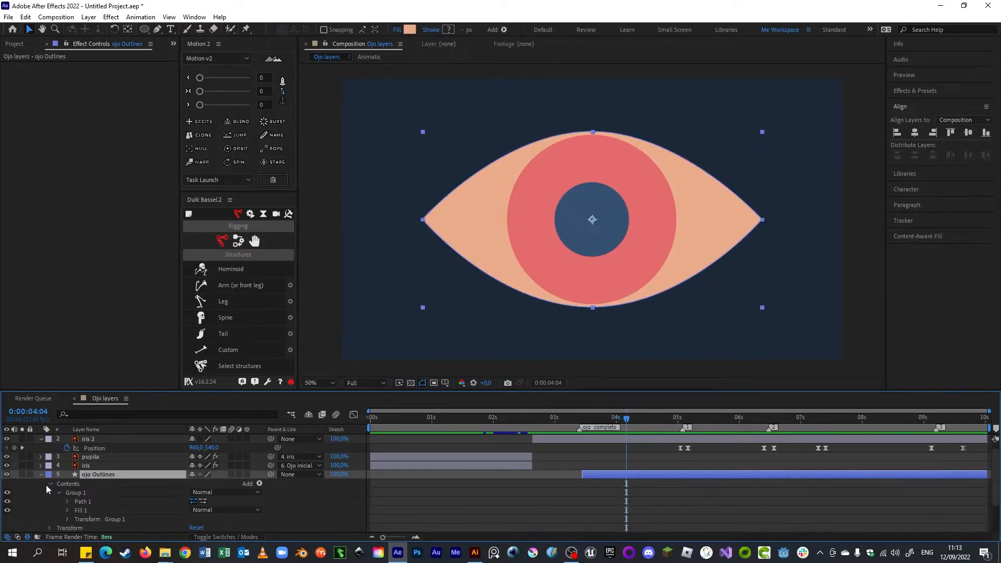
left_click(67, 502)
left_click(81, 502)
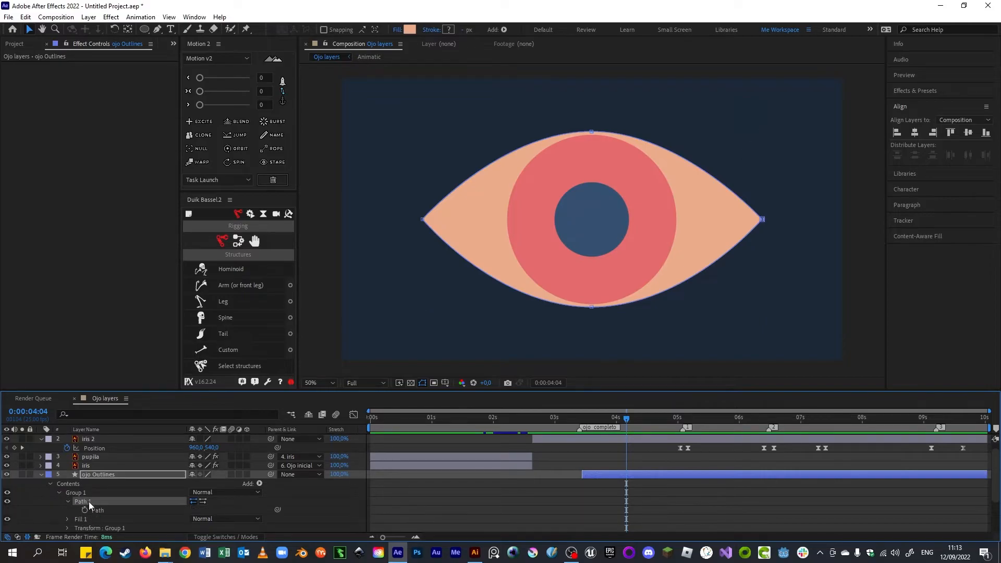
left_click_drag(589, 420, 680, 437)
left_click_drag(677, 437, 676, 438)
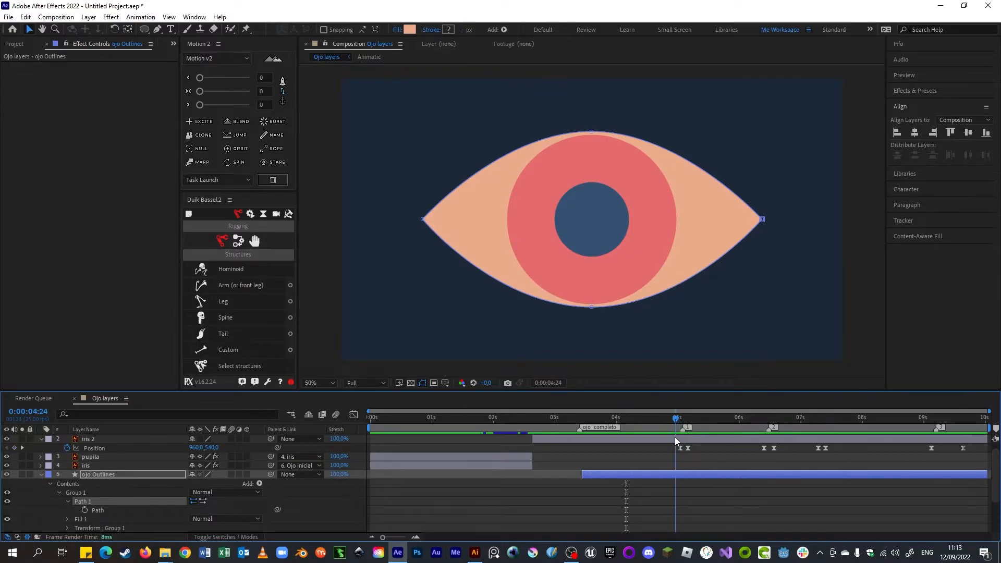
left_click(85, 510)
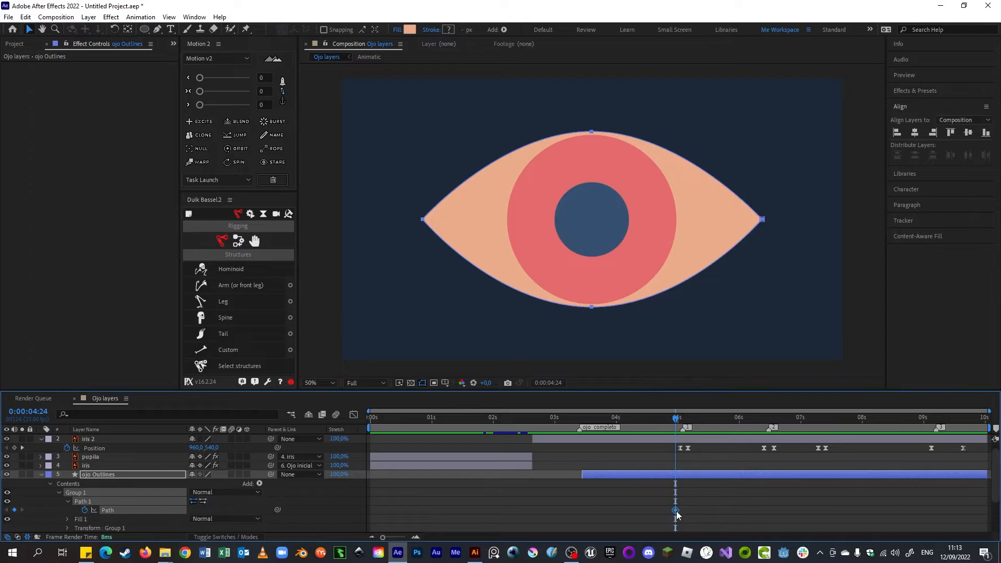
key("F9")
Copy the open-eye Path keyframe to 0:00:05:04 and return to the keyframe at 0:00:04:24.
left_click_drag(681, 419, 688, 418)
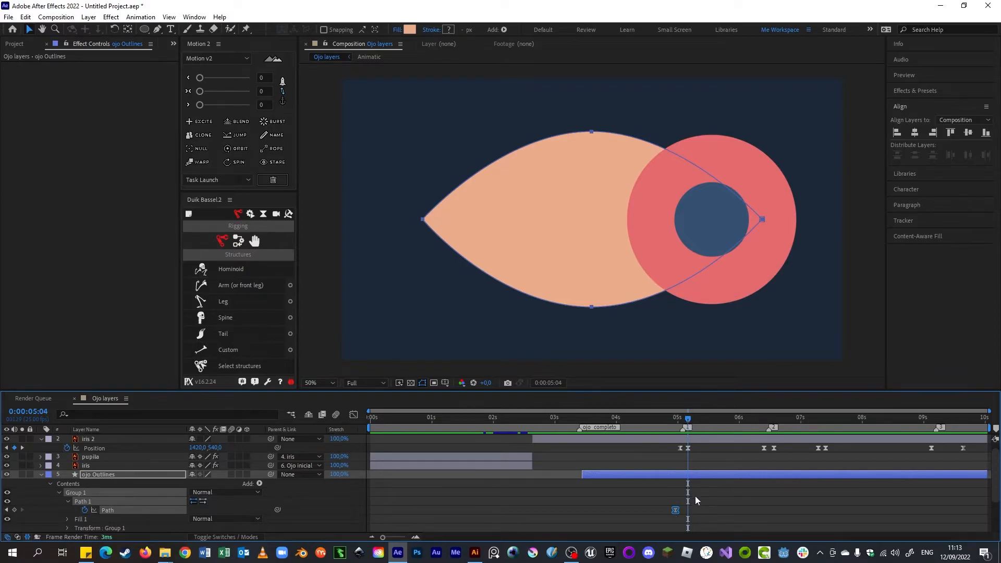
key("ctrl+v")
left_click_drag(684, 421, 676, 419)
left_click(677, 510)
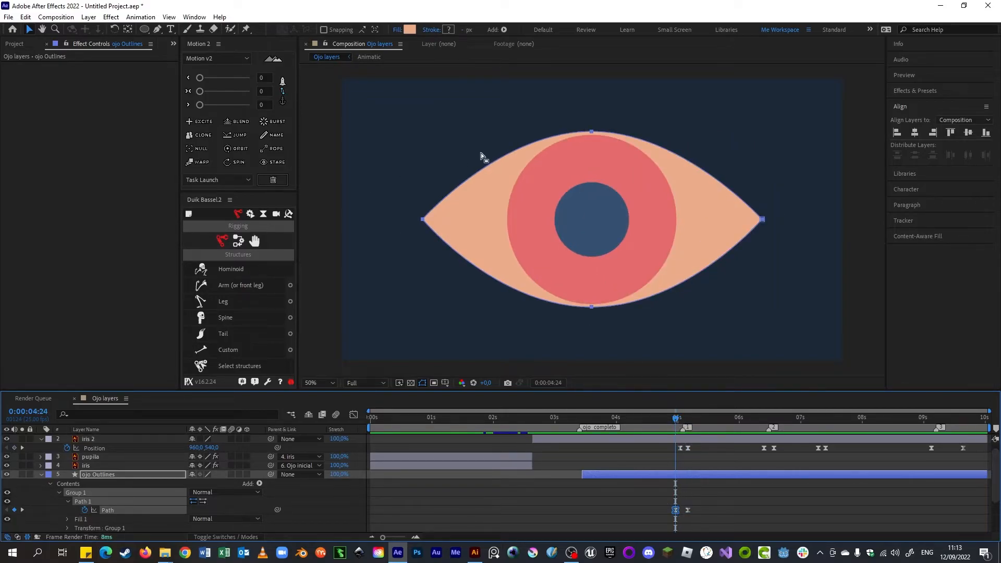
Close the eye at 0:00:05:02 by moving the outline's top vertex down onto the lower curve, and preview the blink.
left_click(688, 427)
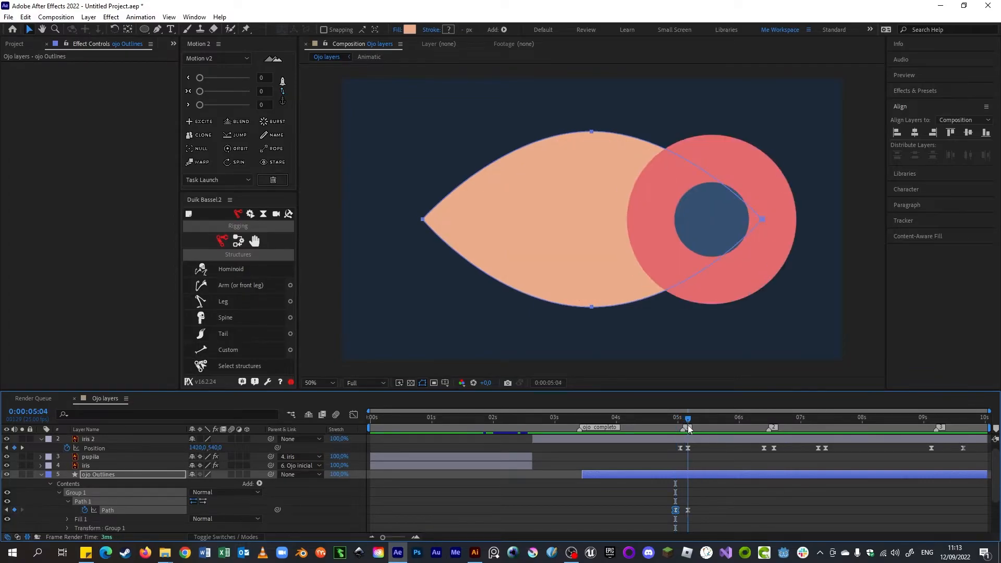
left_click_drag(689, 427, 683, 428)
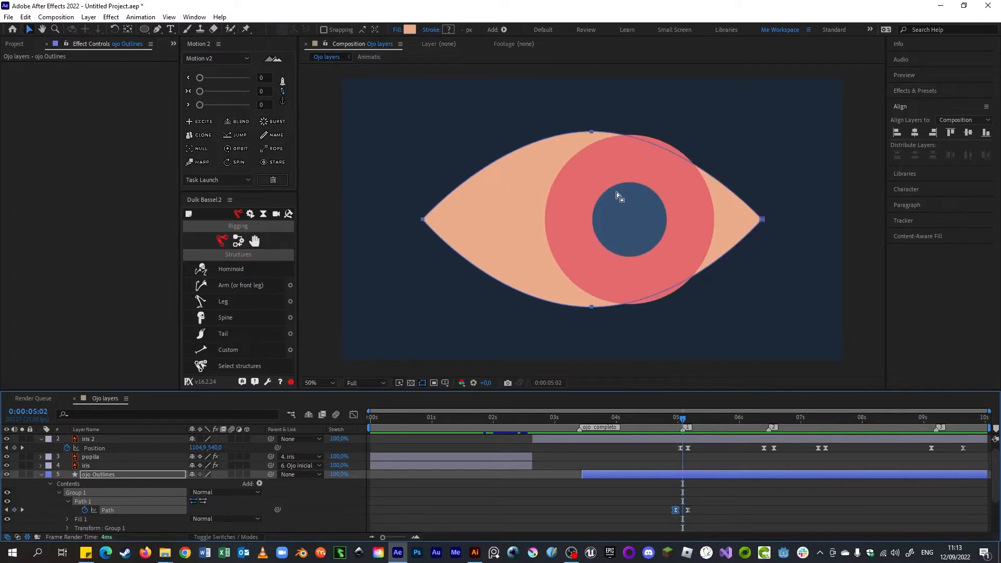
left_click(591, 132)
left_click_drag(592, 133, 592, 277)
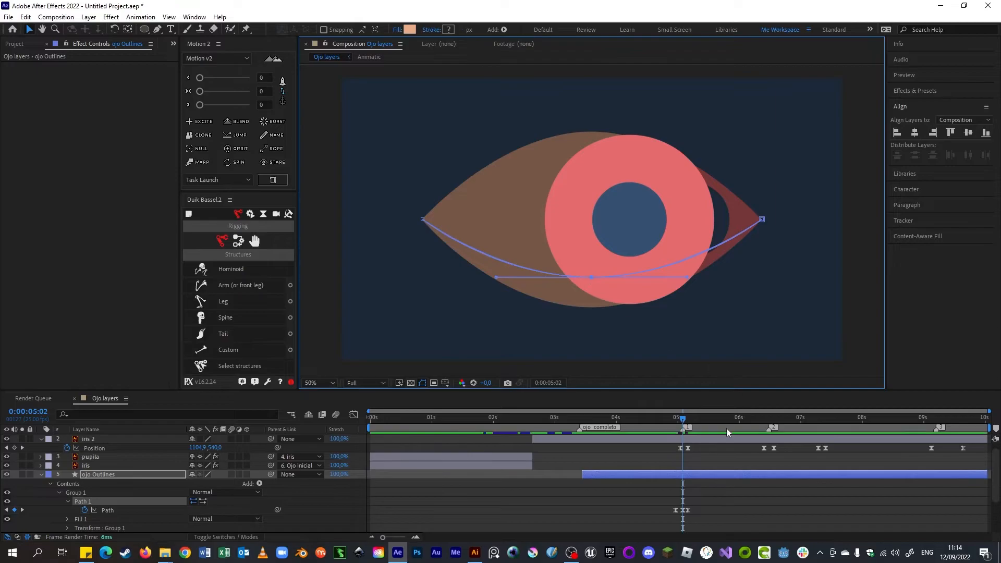
left_click(677, 420)
key("space")
key("space")
Slow the blink by spreading its outer Path keyframes slightly further apart around the closed pose, and preview it.
left_click_drag(678, 421, 688, 420)
left_click(689, 509)
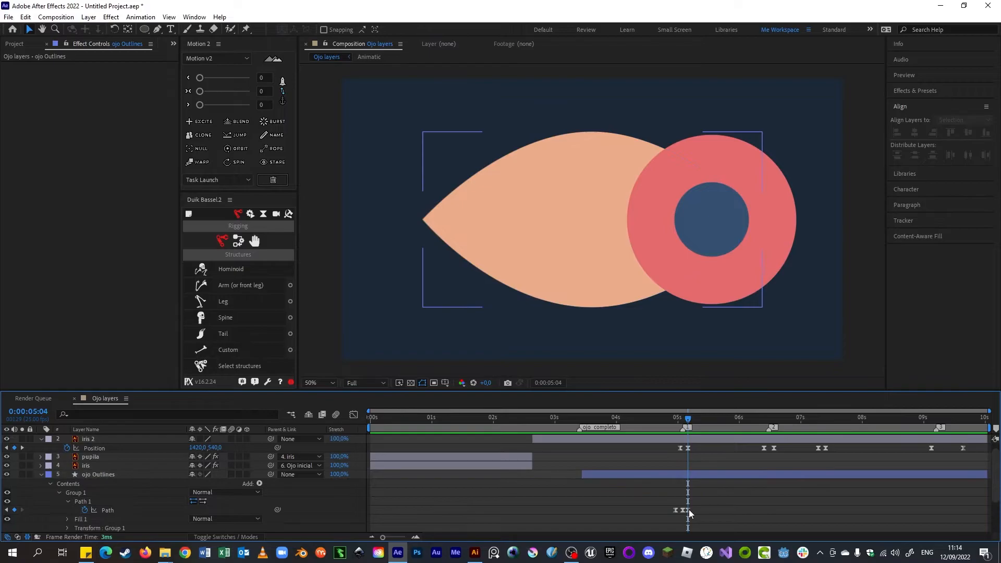
left_click(689, 509)
mouse_move(688, 427)
left_mouse_down()
mouse_move(671, 422)
mouse_move(711, 434)
mouse_move(673, 511)
mouse_move(693, 511)
left_mouse_up()
key("space")
mouse_move(678, 424)
left_mouse_down()
mouse_move(691, 424)
mouse_move(681, 427)
mouse_move(687, 438)
left_mouse_up()
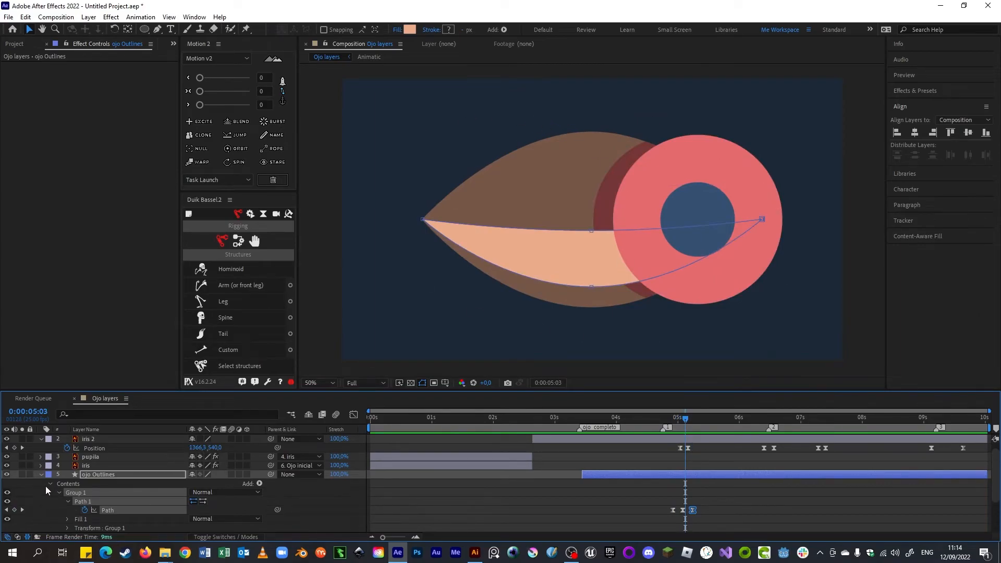
Hide the Animatic layer and show the Layer 1 background.
scroll(58, 506, "down", 3)
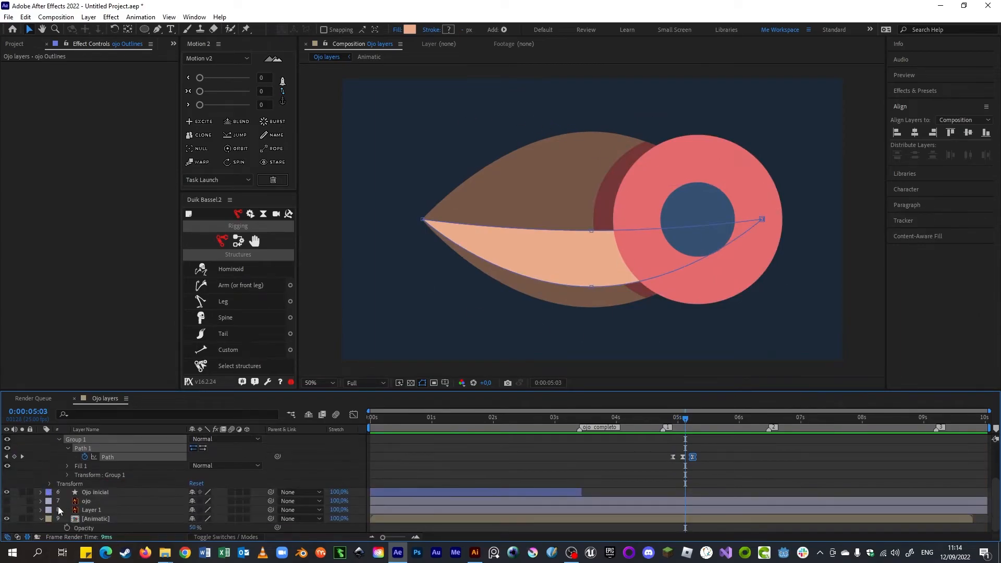
left_click(7, 519)
left_click(7, 510)
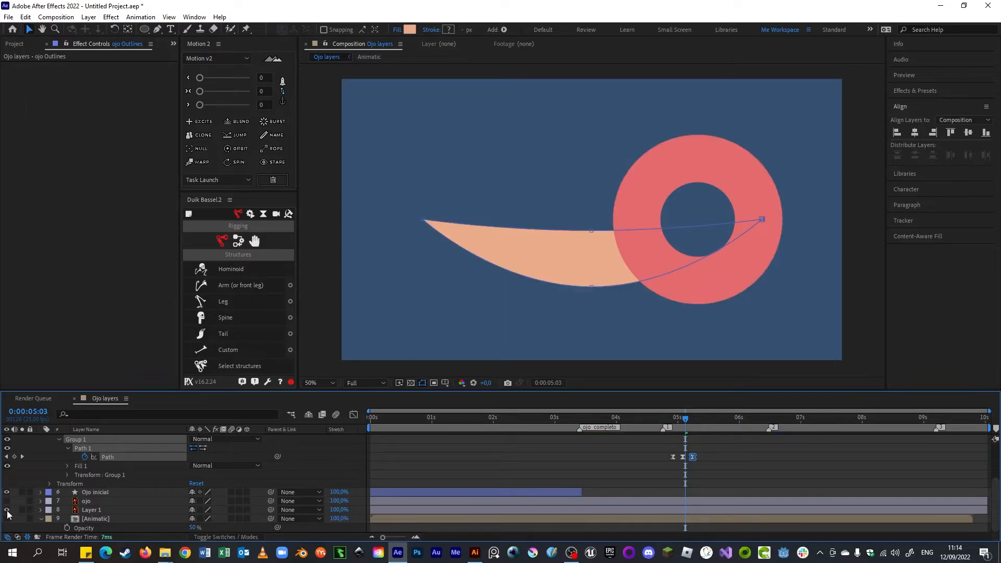
Copy the three blink Path keyframes to 0:00:06:08 and check that the closed pose lines up with the second iris move.
left_click_drag(686, 424, 676, 461)
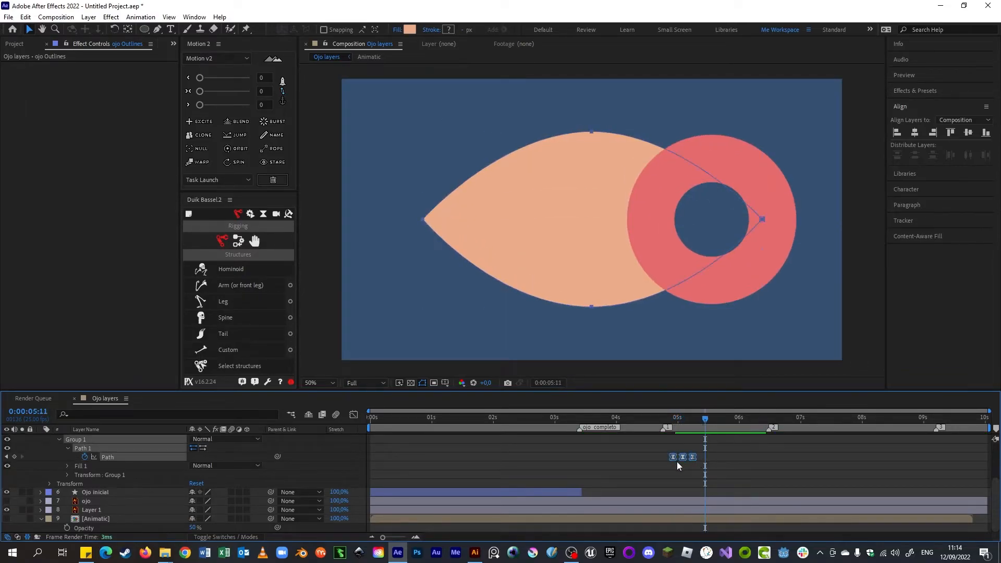
left_click(759, 420)
scroll(763, 480, "up", 2)
key("ctrl+v")
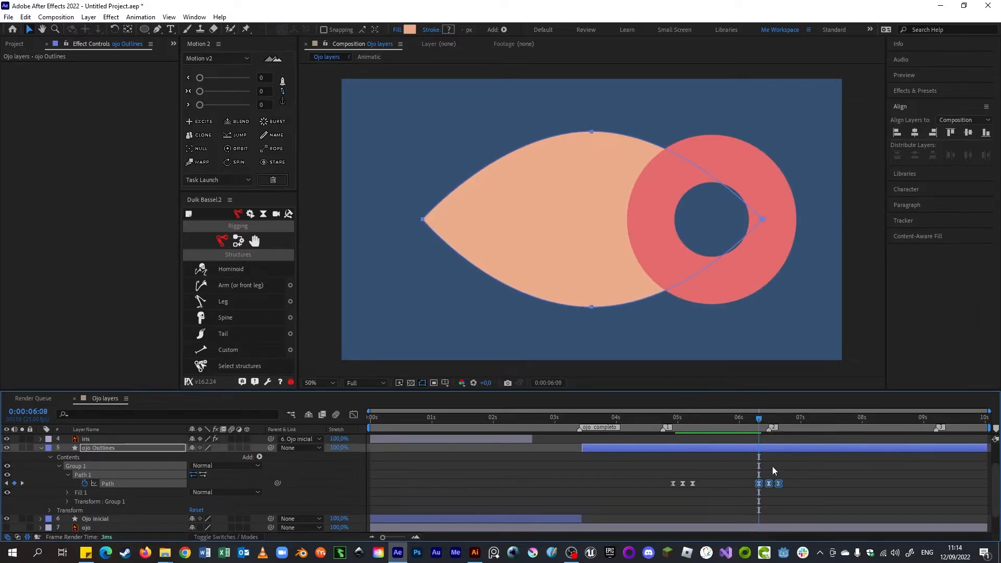
scroll(775, 453, "up", 2)
left_click_drag(761, 420, 773, 421)
left_click_drag(771, 519, 773, 518)
mouse_move(771, 422)
left_mouse_down()
mouse_move(761, 424)
mouse_move(769, 423)
left_mouse_up()
left_click_drag(772, 522, 769, 522)
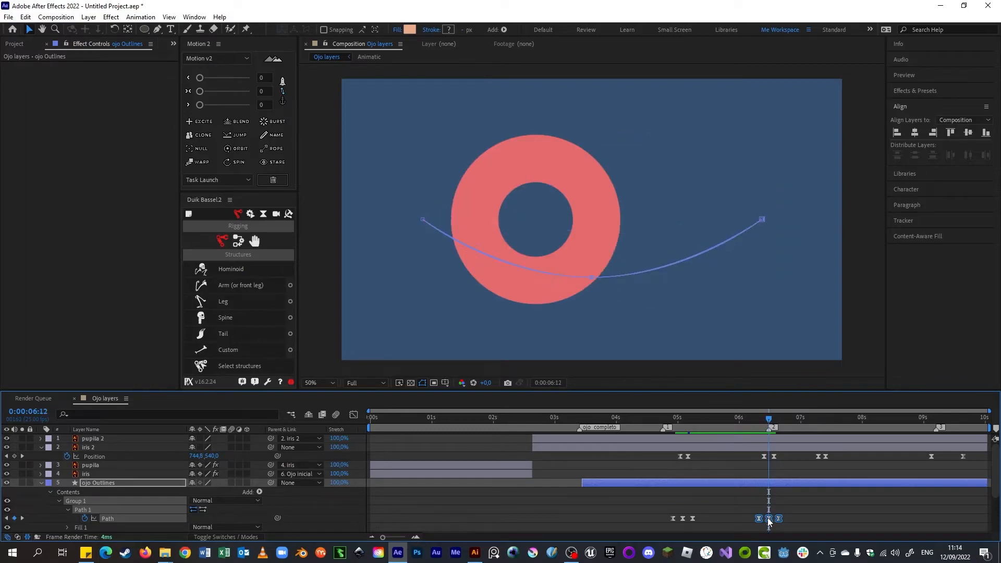
Paste the blink Path keyframes around the iris's return to centre, closing at 0:00:07:10, and pull the last one slightly closer.
left_click(767, 420)
left_click_drag(768, 422, 824, 431)
key("ctrl+c")
key("ctrl+v")
left_click_drag(833, 517, 828, 518)
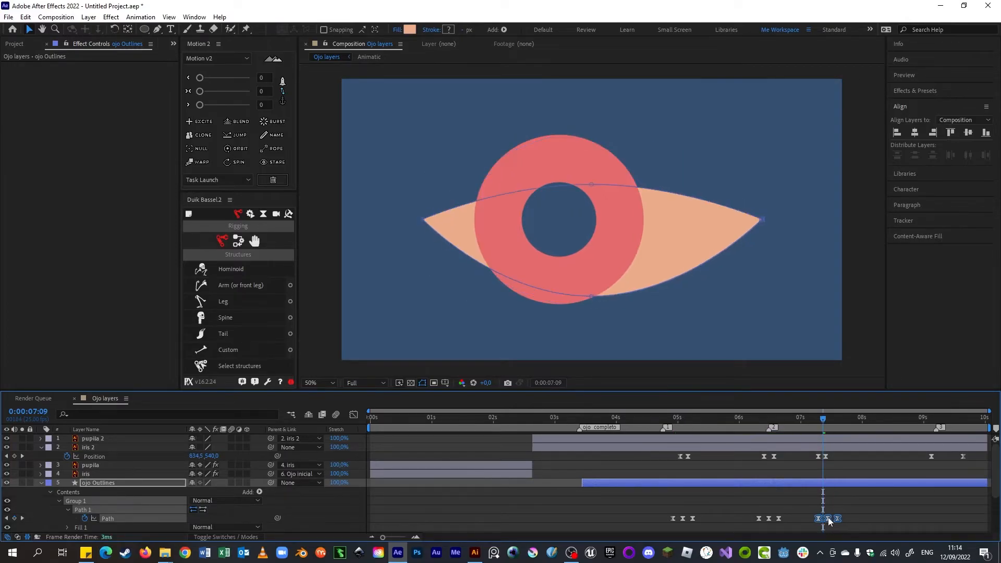
left_click(813, 424)
mouse_move(813, 424)
left_mouse_down()
mouse_move(839, 424)
mouse_move(815, 427)
mouse_move(828, 430)
left_mouse_up()
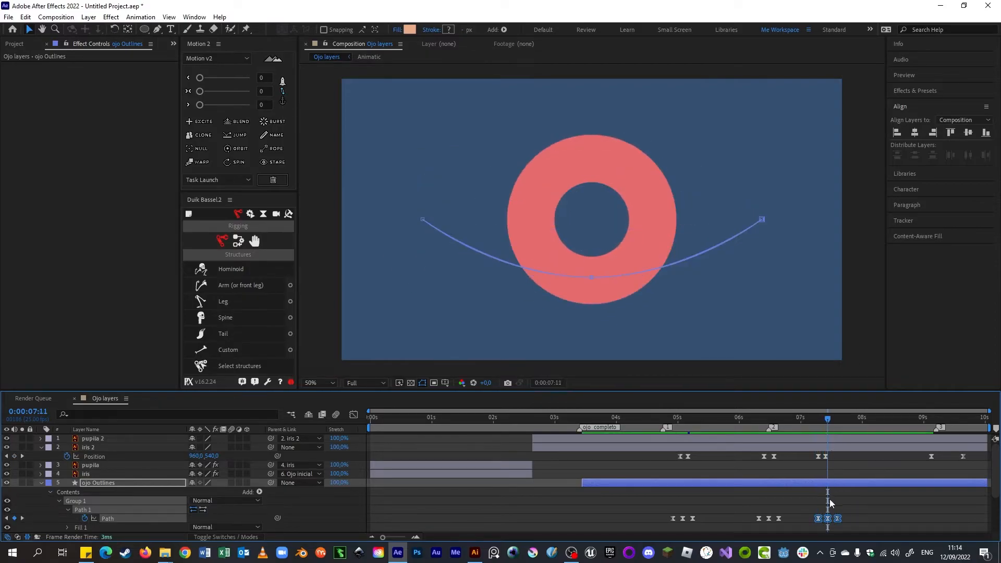
mouse_move(828, 518)
left_mouse_down()
mouse_move(840, 515)
mouse_move(834, 524)
left_mouse_up()
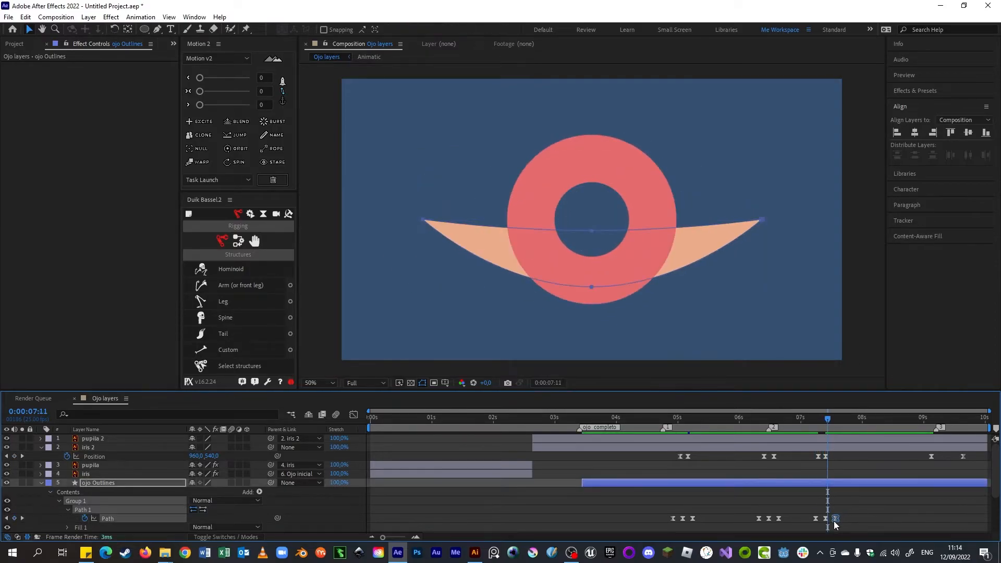
left_click_drag(817, 428, 933, 420)
left_click_drag(850, 513, 834, 522)
Copy the open-eye Path keyframe to 0:00:09:03 and close the eye at 0:00:09:17 by lowering the top vertex.
key("ctrl+c")
key("ctrl+v")
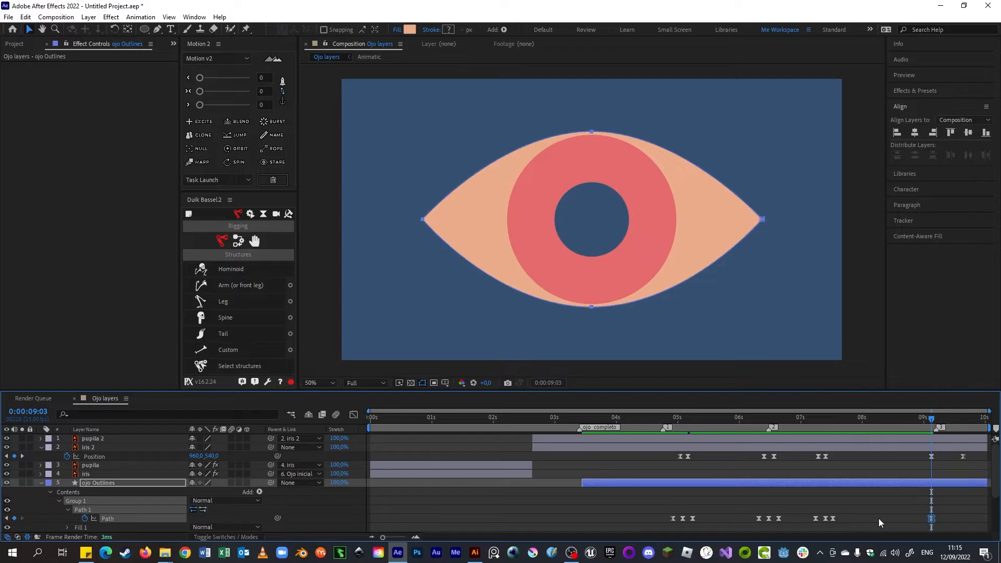
left_click_drag(934, 424, 969, 421)
left_click_drag(592, 132, 592, 290)
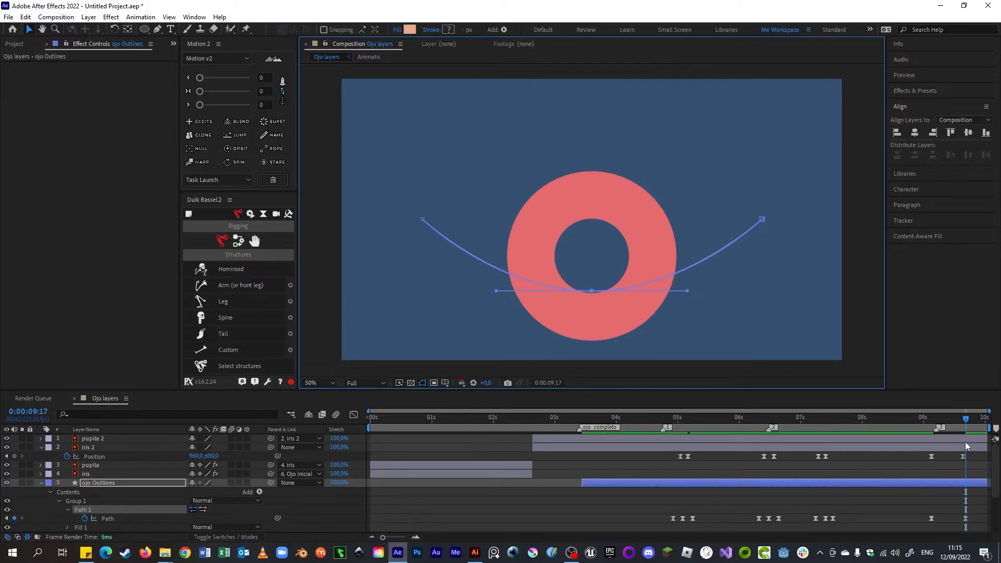
Trim the end of the ojo Outlines layer to the closed pose at 0:00:09:17.
left_click_drag(987, 481, 968, 482)
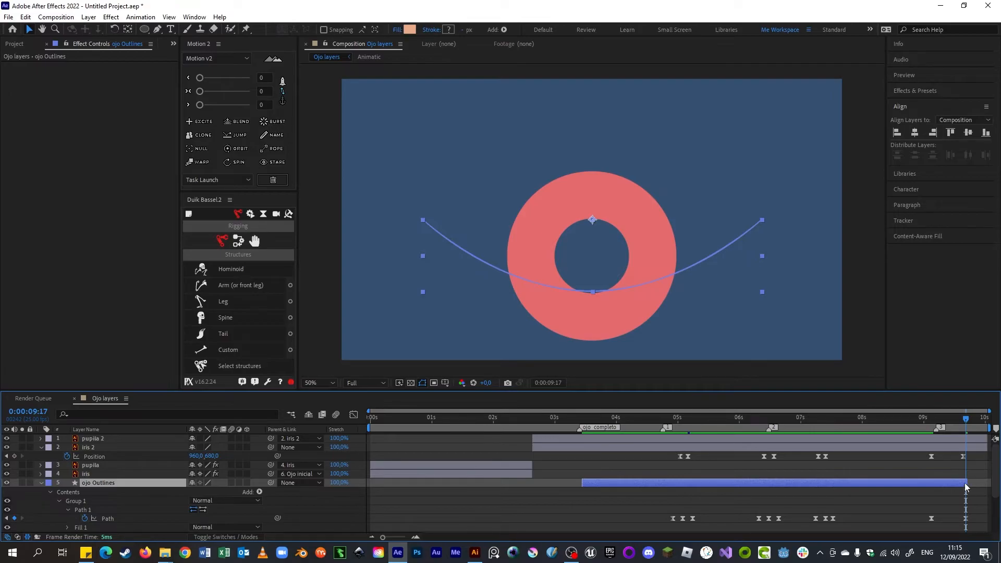
left_click_drag(968, 422, 973, 423)
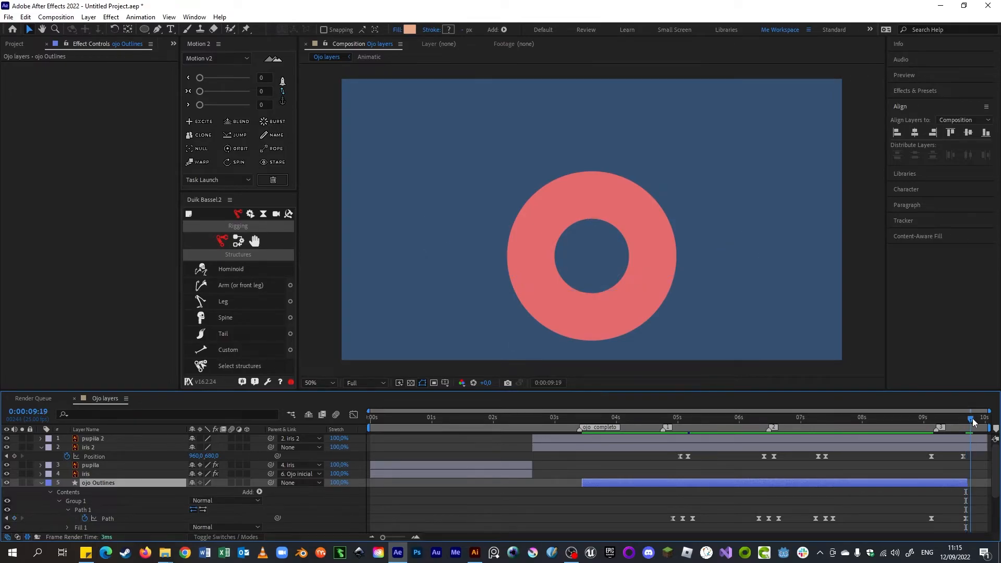
left_click_drag(968, 483, 977, 483)
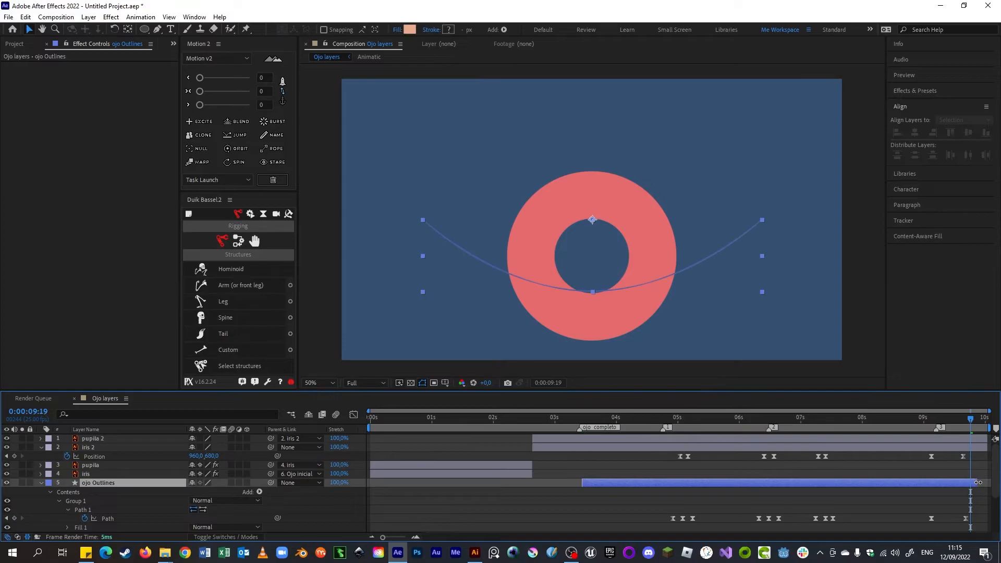
left_click(955, 506)
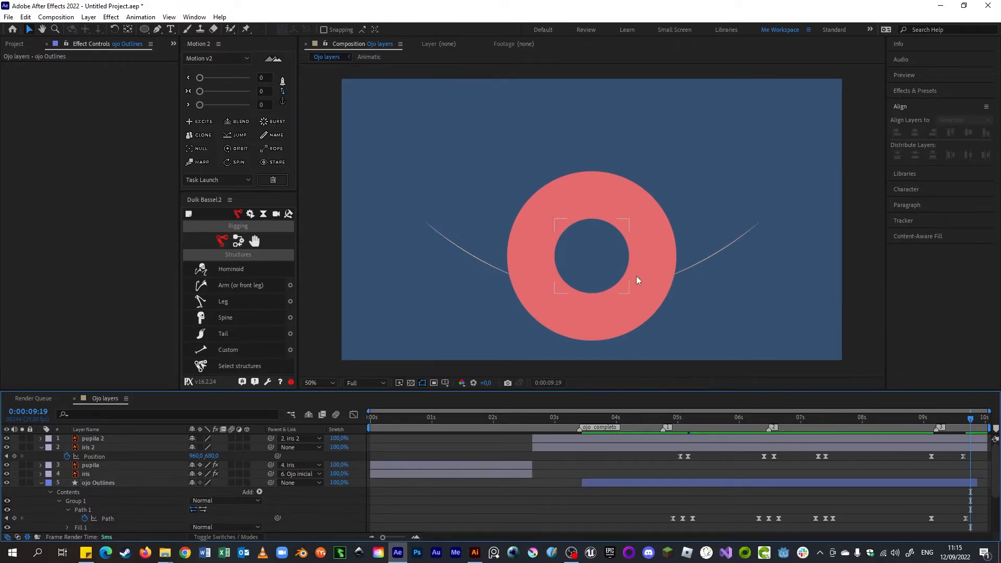
left_click_drag(977, 483, 971, 482)
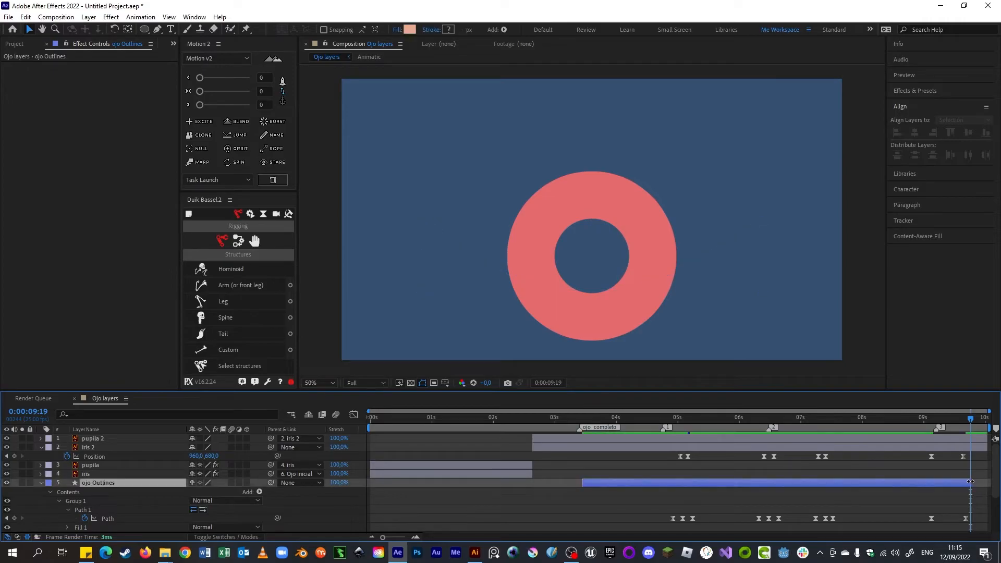
left_click_drag(970, 421, 966, 423)
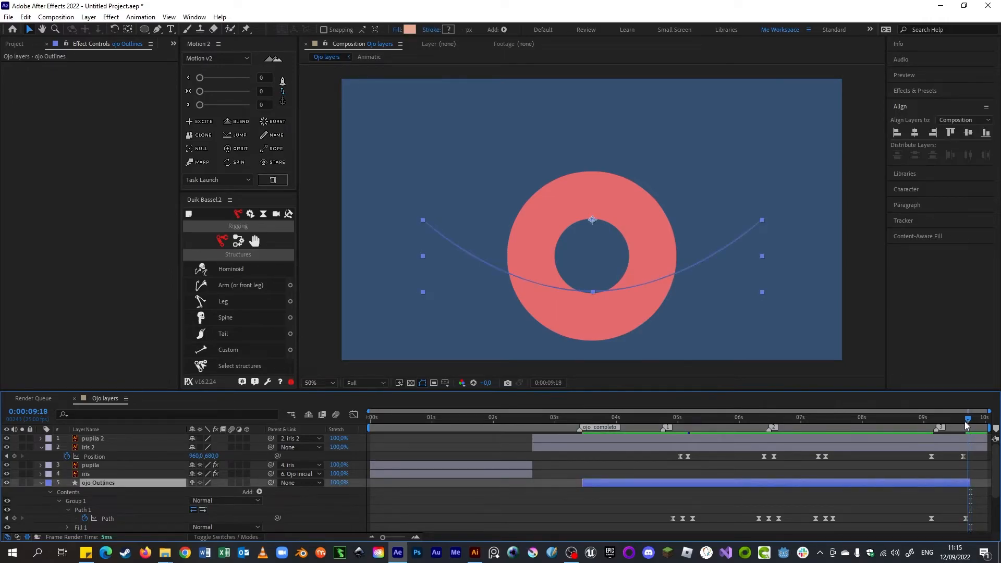
left_click(966, 425)
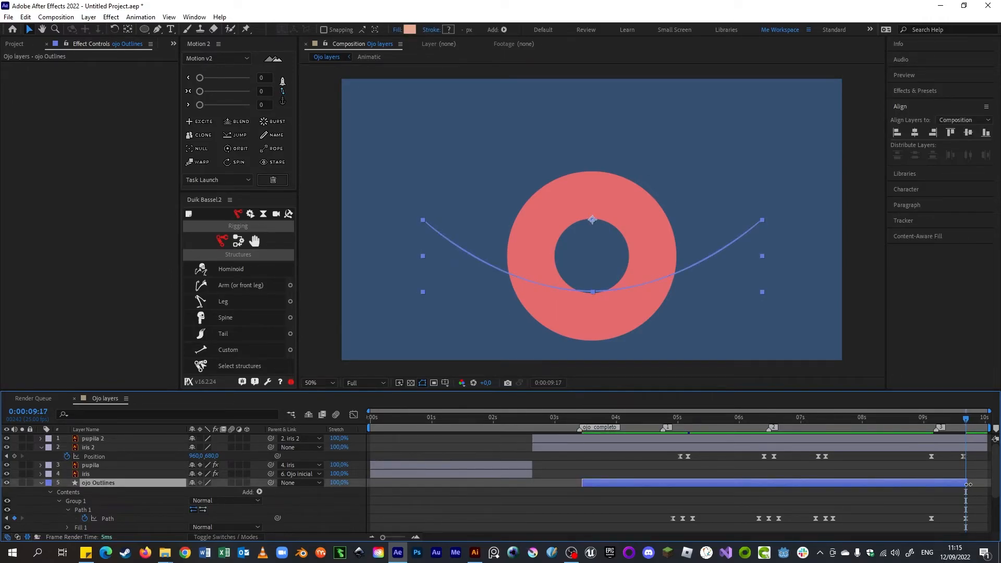
Scrub back to 0:00:04:12 and collapse the properties of ojo Outlines and iris 2.
left_click_drag(966, 422, 646, 457)
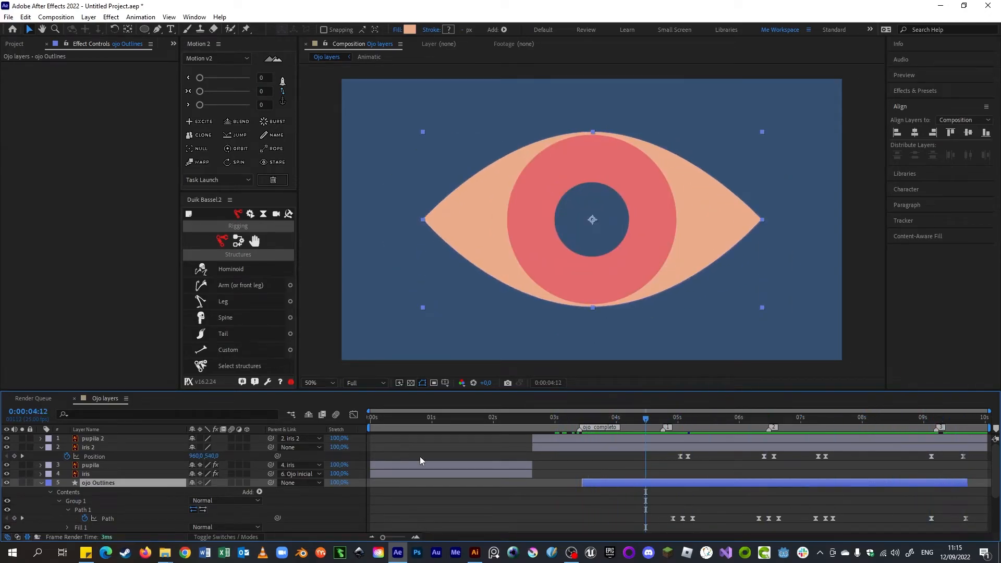
left_click(41, 483)
left_click(41, 448)
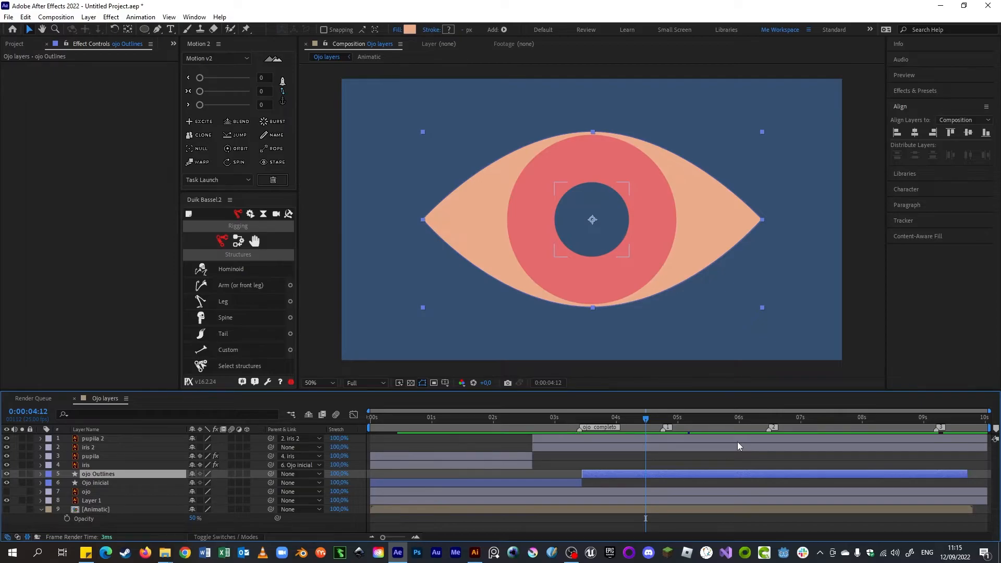
Copy ojo Outlines with property links, paste it, and place the copy at the top of the layer stack.
left_click(655, 466)
left_click(659, 473)
left_click(56, 17)
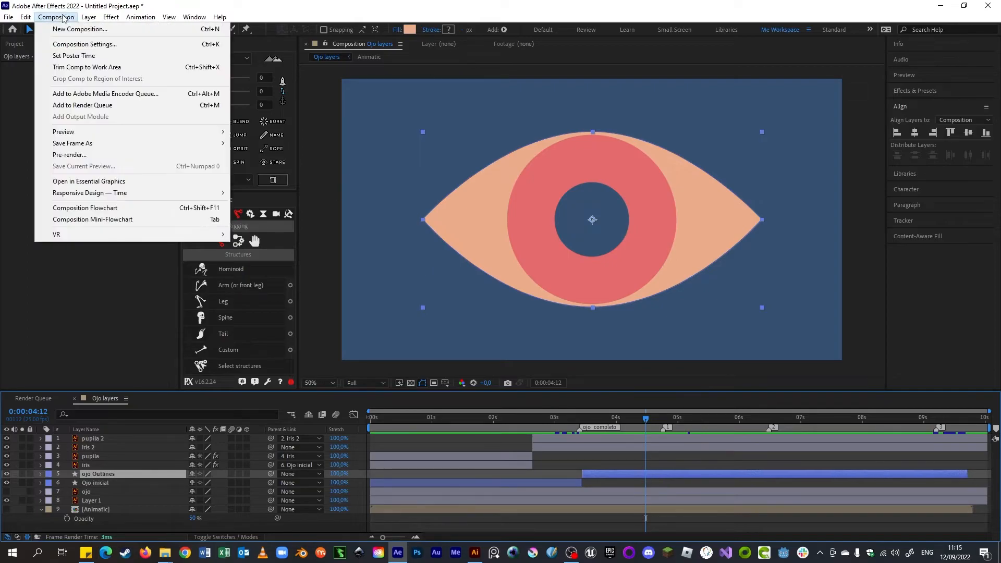
left_click(27, 17)
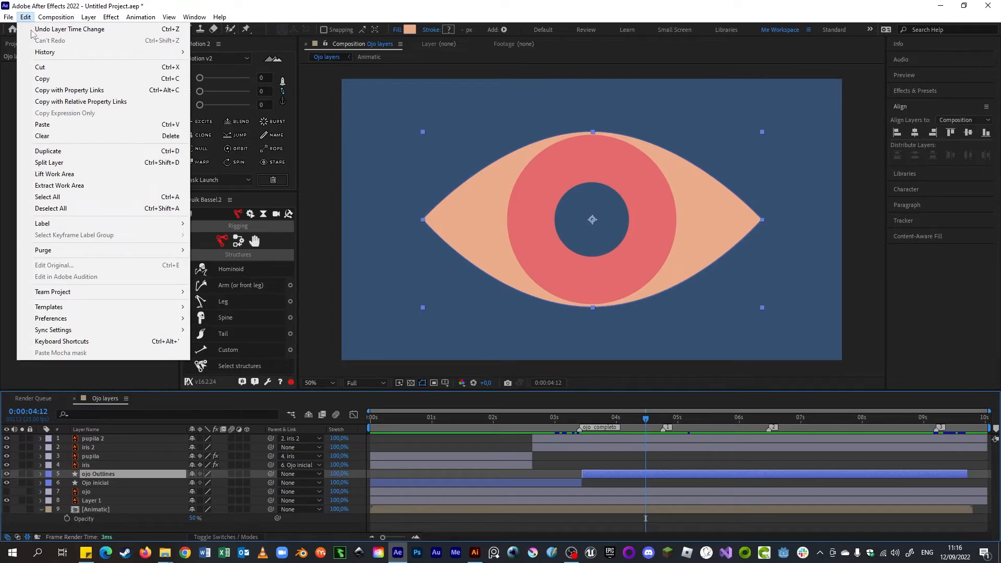
left_click(88, 91)
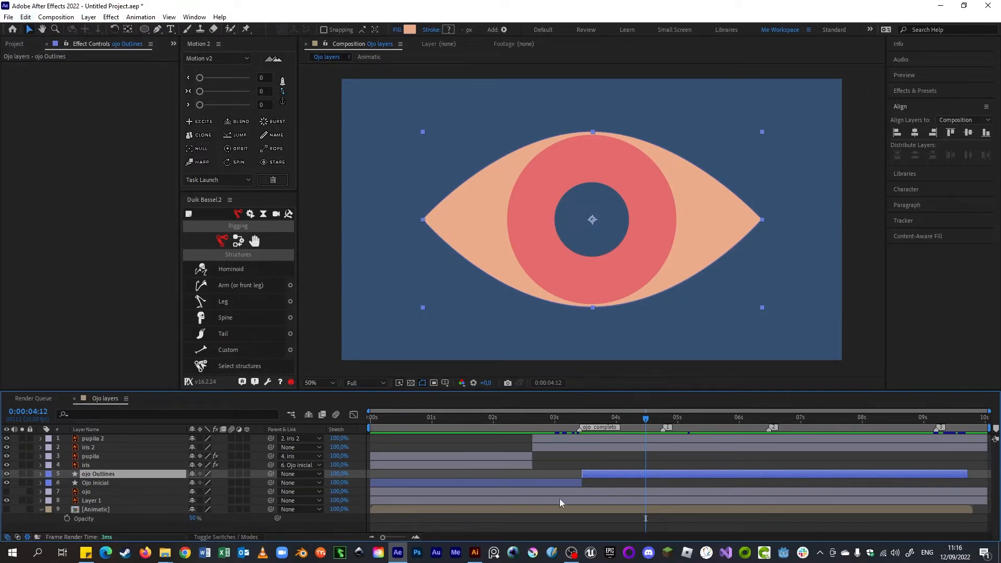
key("ctrl+v")
left_click_drag(146, 476, 158, 440)
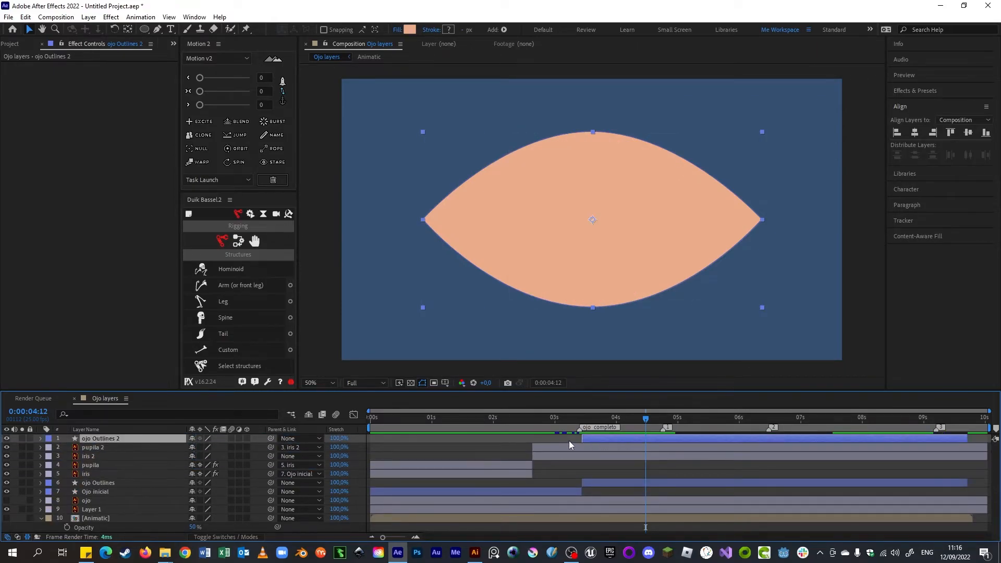
Extend the start of ojo Outlines 2 back to that of iris 2, and trim the ends of pupila 2 and iris 2 to match it.
left_click_drag(580, 438, 531, 439)
left_click(970, 448)
left_click(969, 455, "shift")
left_click_drag(987, 448, 967, 448)
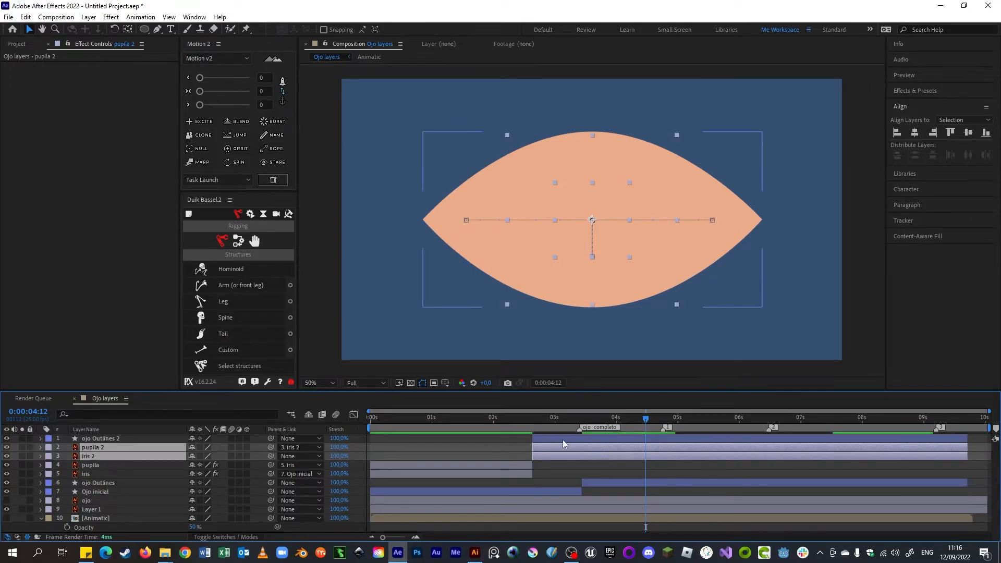
Scrub to 0:00:05:00 to check how the linked ojo Outlines 2 follows the blink.
left_click(821, 465)
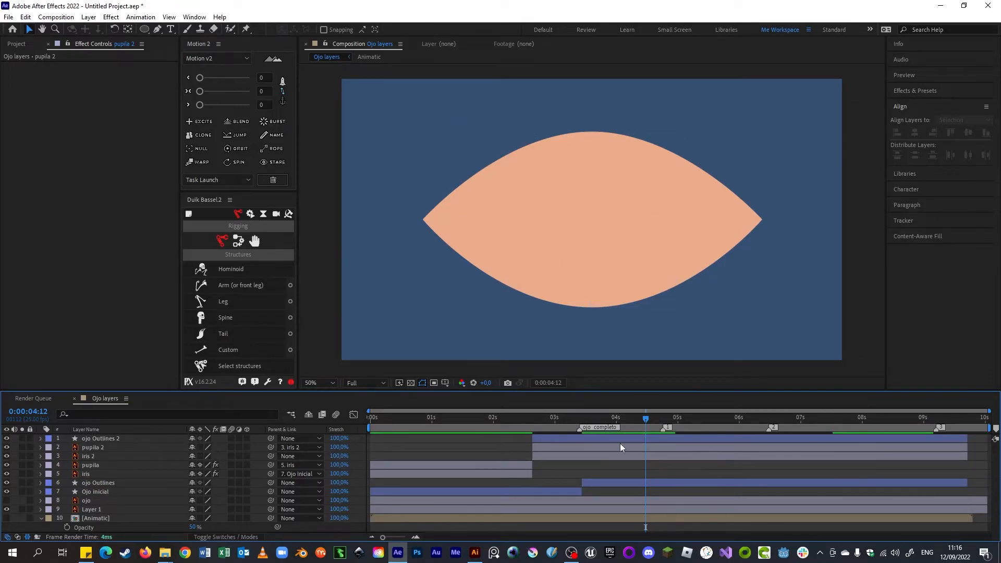
left_click(540, 438)
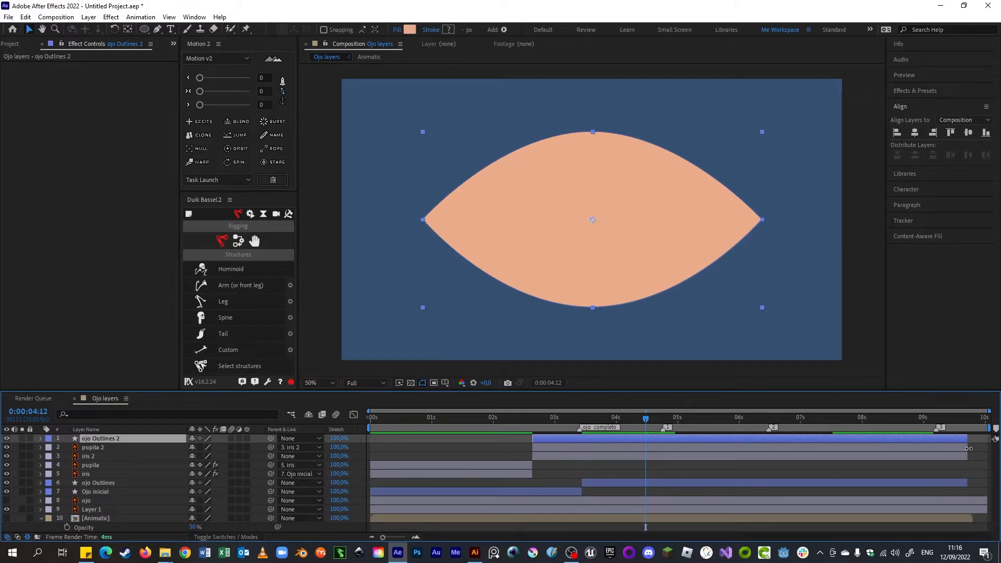
left_click(606, 447)
left_click_drag(645, 437, 677, 441)
left_click(602, 439)
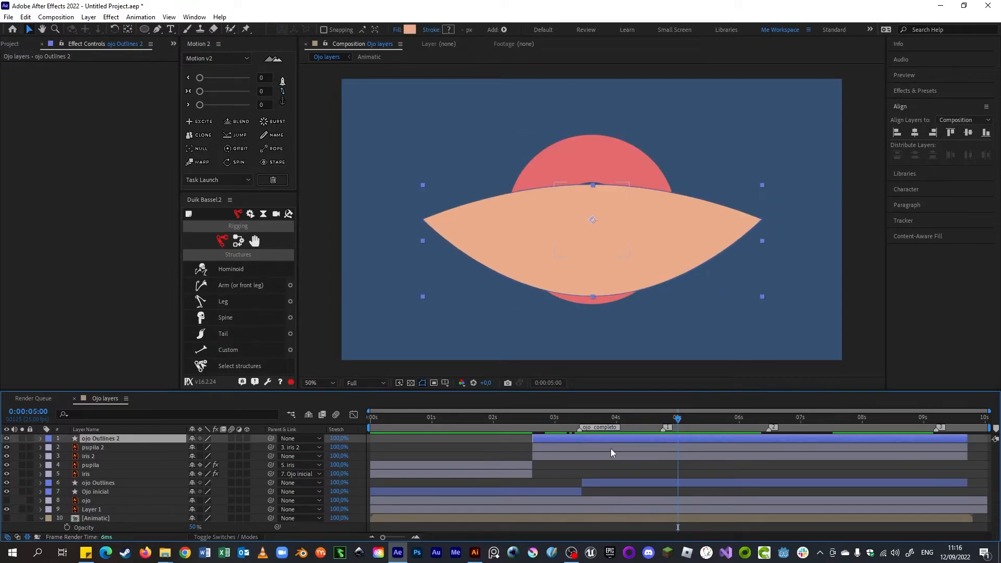
left_click(25, 17)
left_click(25, 21)
Expand ojo Outlines, hide ojo Outlines 2, and go to the closed-pose path keyframe at 0:00:05:02.
left_click(662, 483)
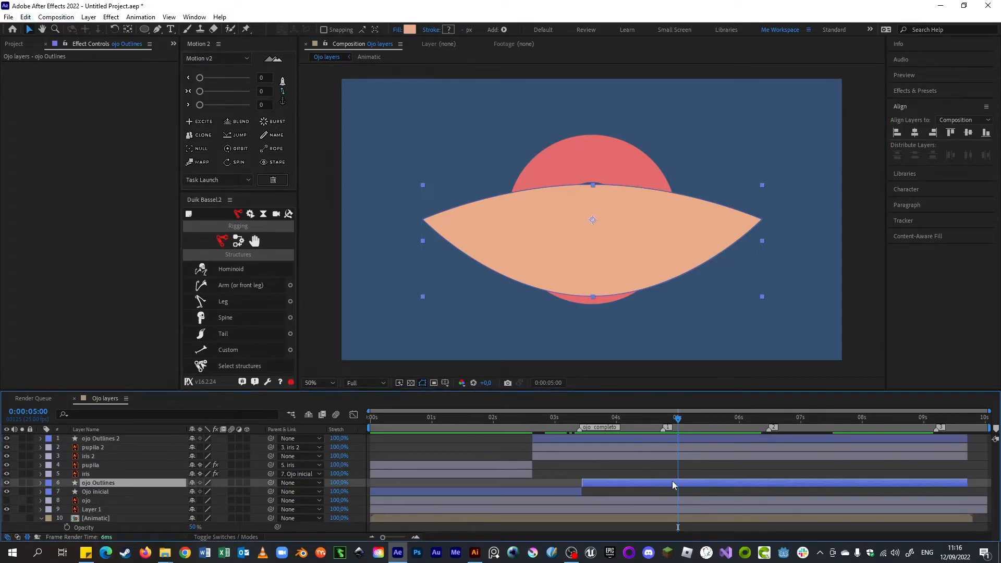
left_click(40, 483)
scroll(127, 457, "up", 2)
left_click(7, 438)
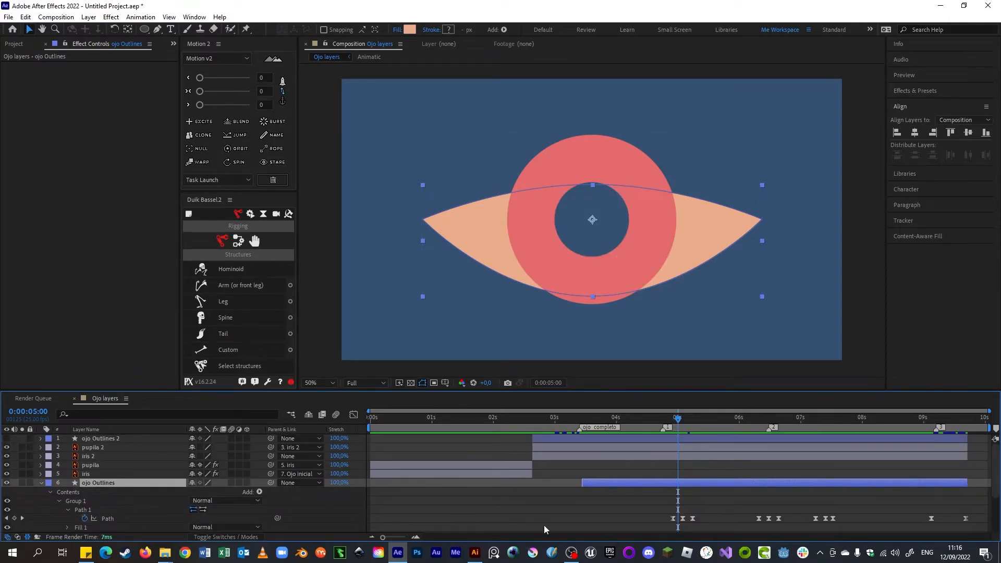
key("Page_Down")
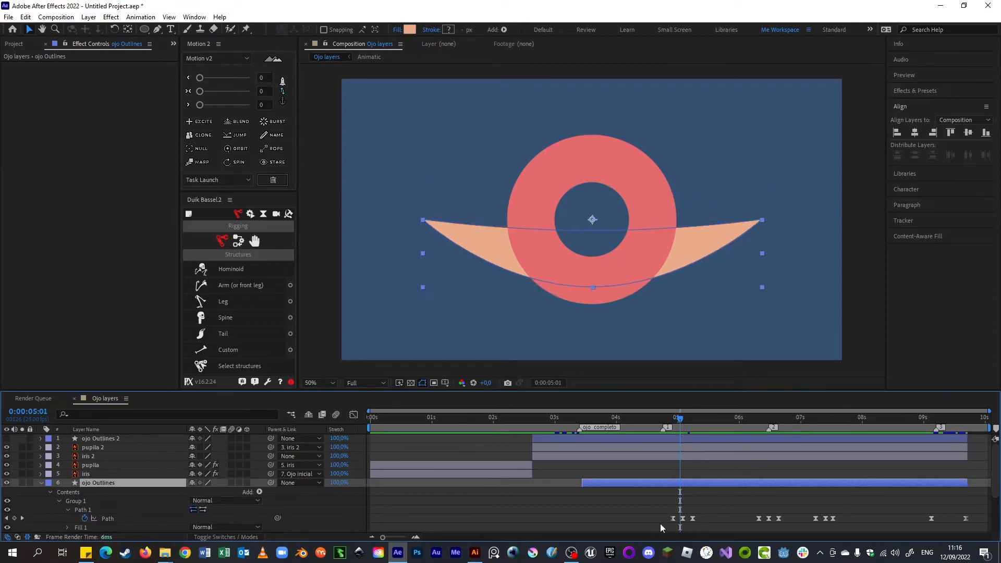
left_click(683, 519)
key("Page_Down")
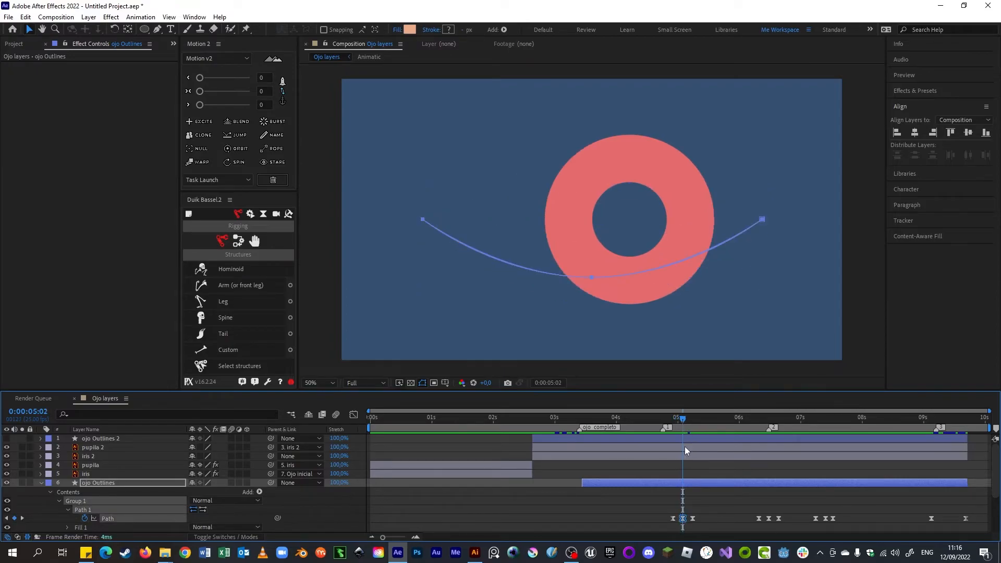
Try pulling the right corner of the ojo Outlines path down at 0:00:05:02, compare it with the linked copy, and undo the test.
left_click(766, 216)
left_click_drag(763, 219, 792, 309)
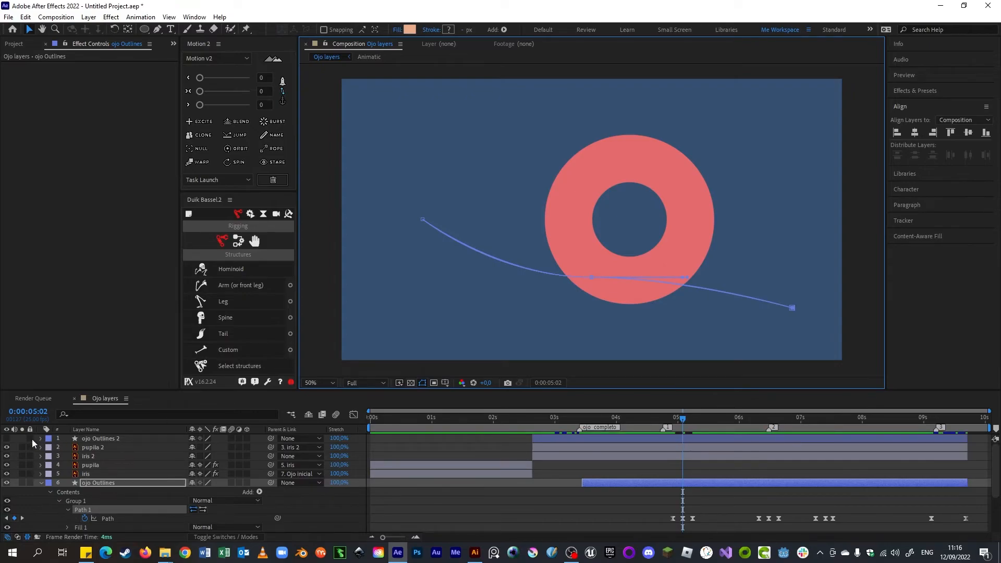
left_click(7, 439)
left_click_drag(678, 423, 686, 442)
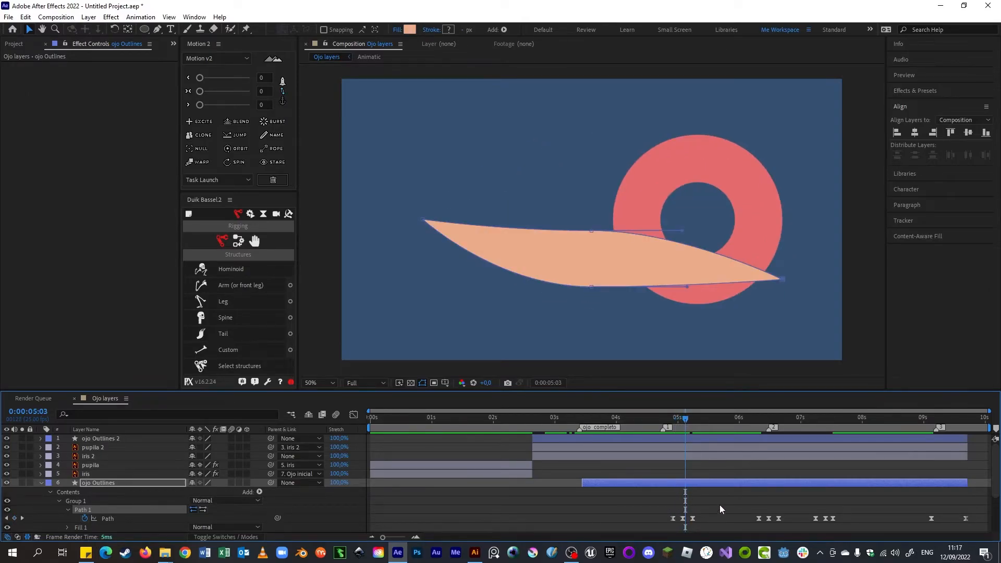
key("ctrl+z")
key("ctrl+z")
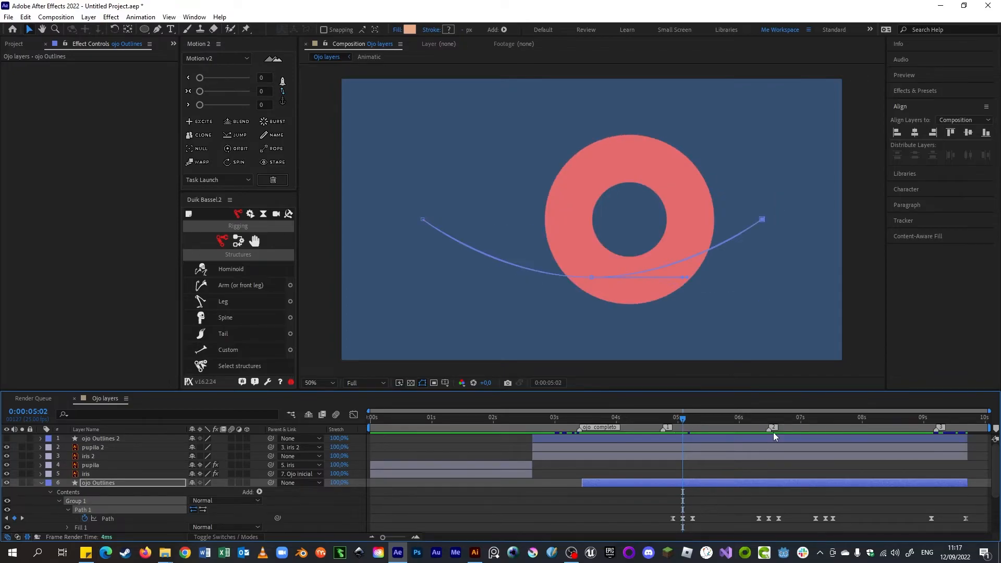
Collapse the properties of ojo Outlines and make ojo Outlines 2 visible again at 0:00:03:04.
left_click_drag(680, 428, 655, 425)
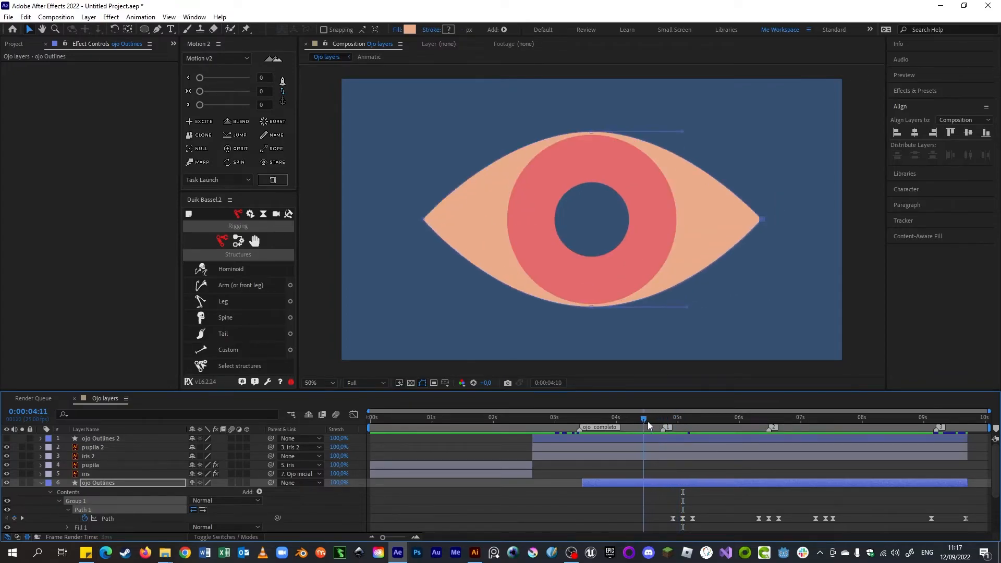
left_click(40, 483)
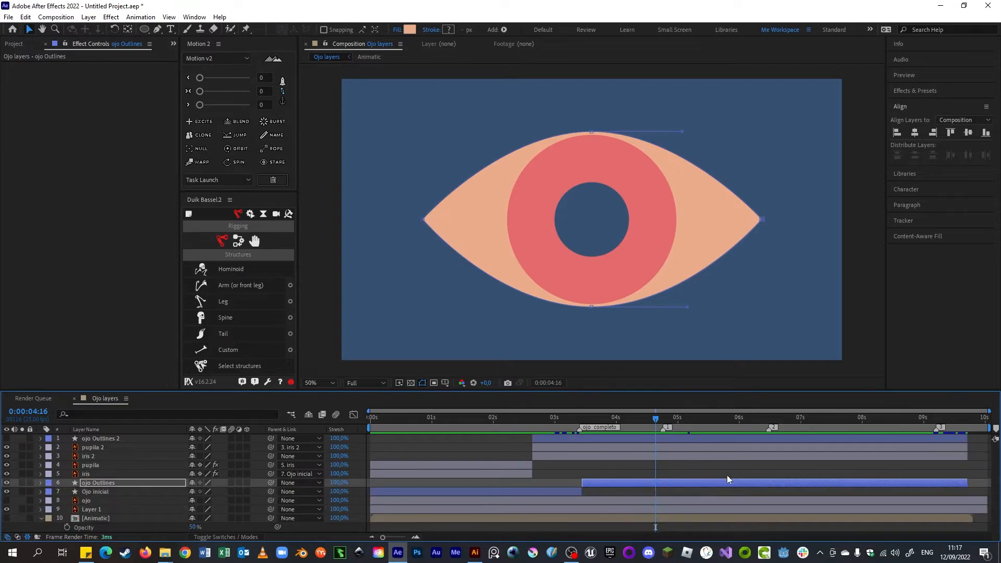
left_click(672, 480)
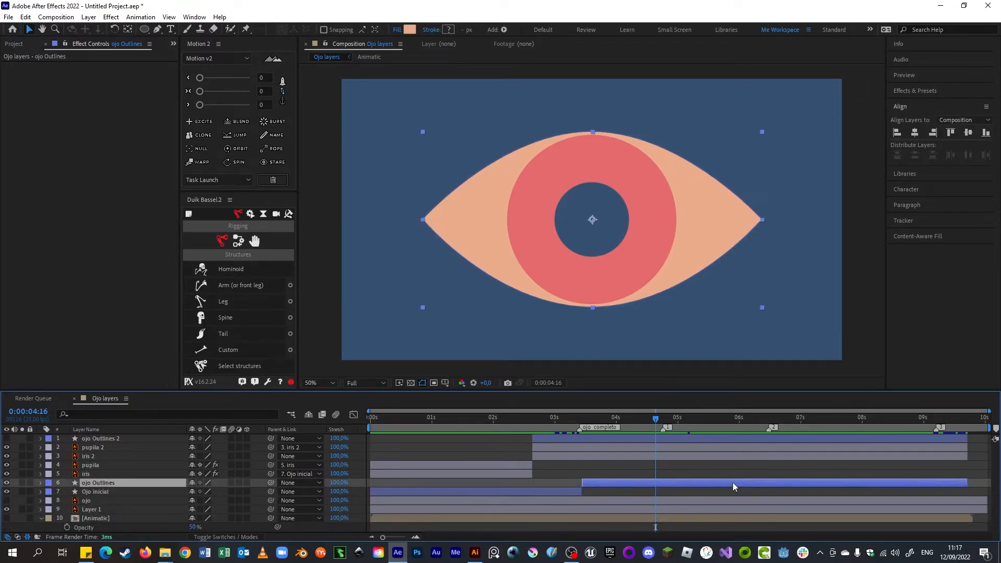
left_click(670, 441)
left_click(690, 485)
left_click_drag(625, 426, 565, 428)
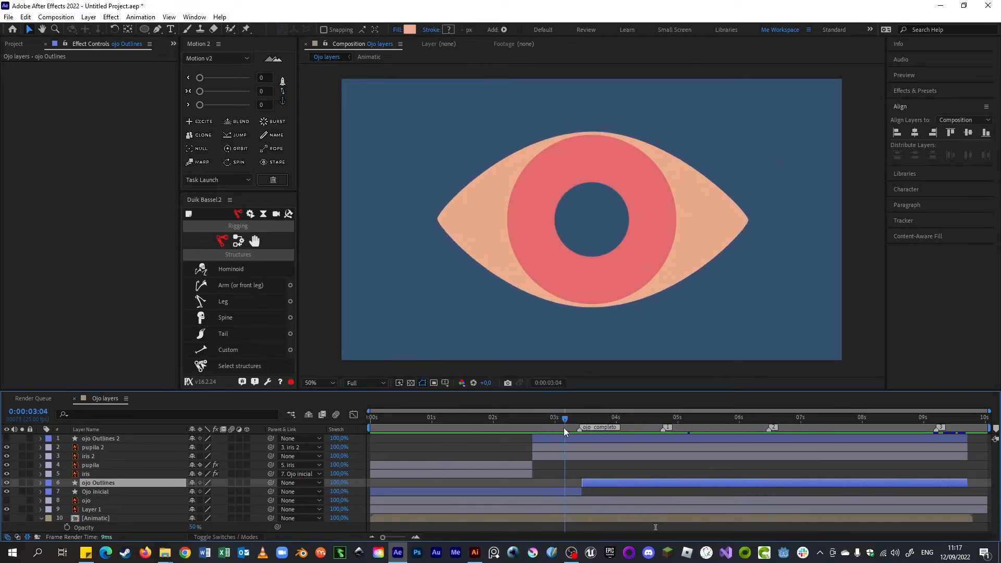
left_click(558, 439)
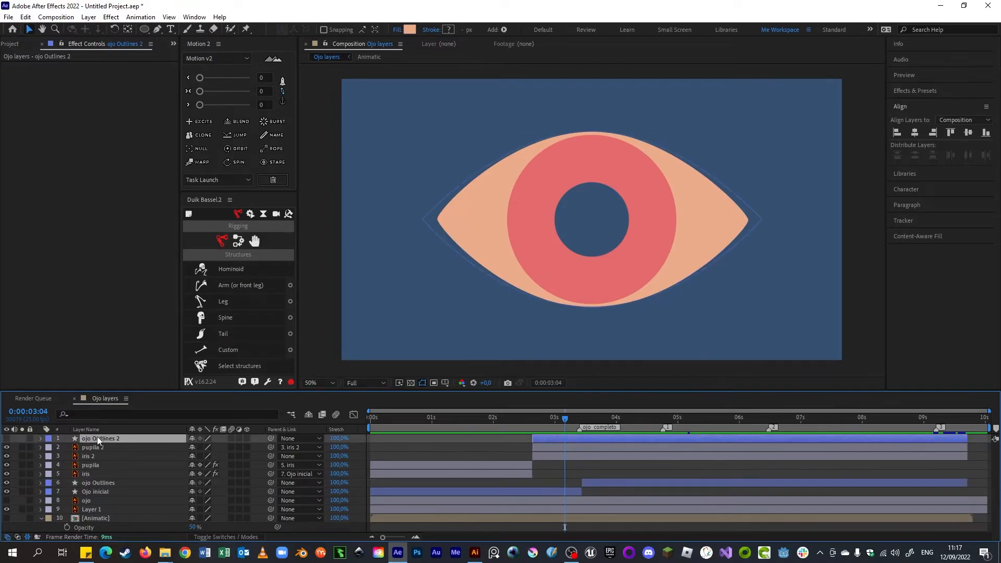
left_click(7, 439)
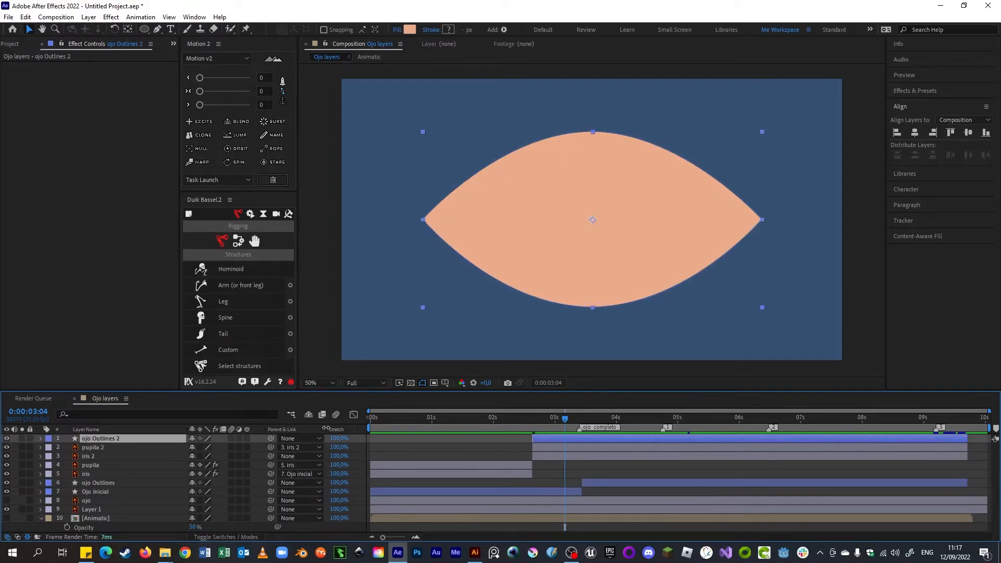
left_click_drag(556, 431, 577, 432)
left_click(557, 449)
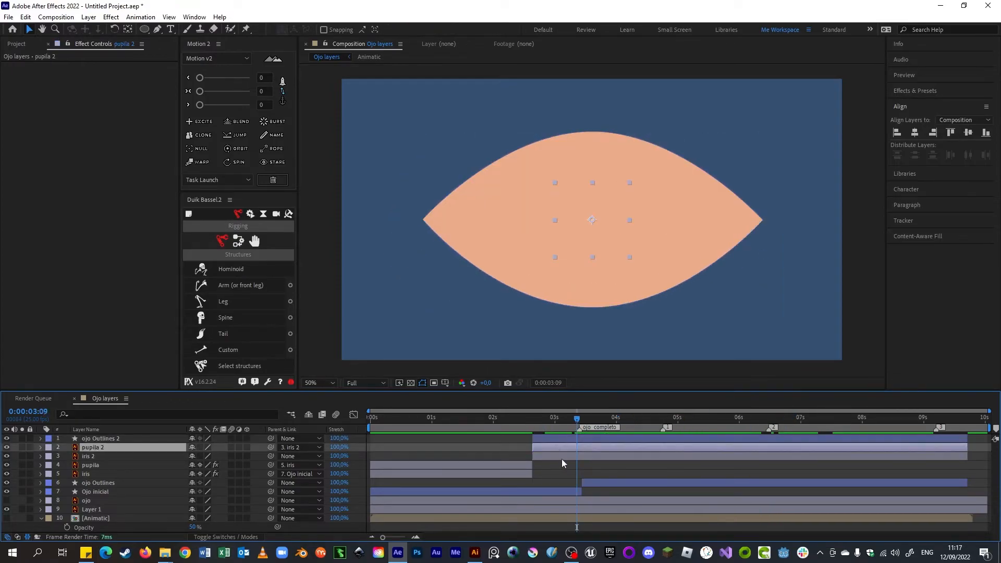
left_click_drag(578, 422, 639, 427)
left_click(601, 441)
left_click(577, 446)
left_click(573, 456)
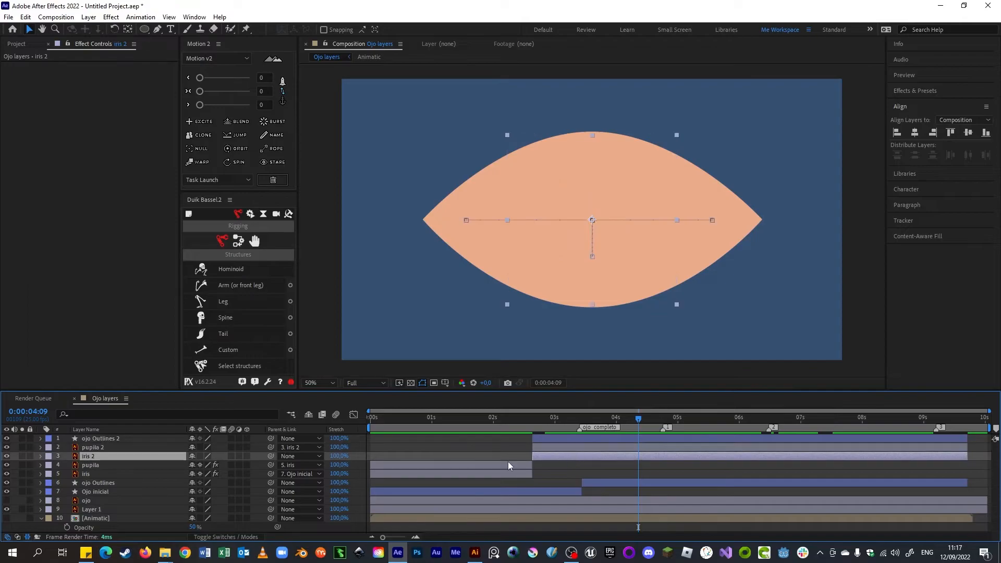
Copy ojo Outlines 2 with property links, paste it, and place the new copy between pupila 2 and iris 2.
left_click(557, 439)
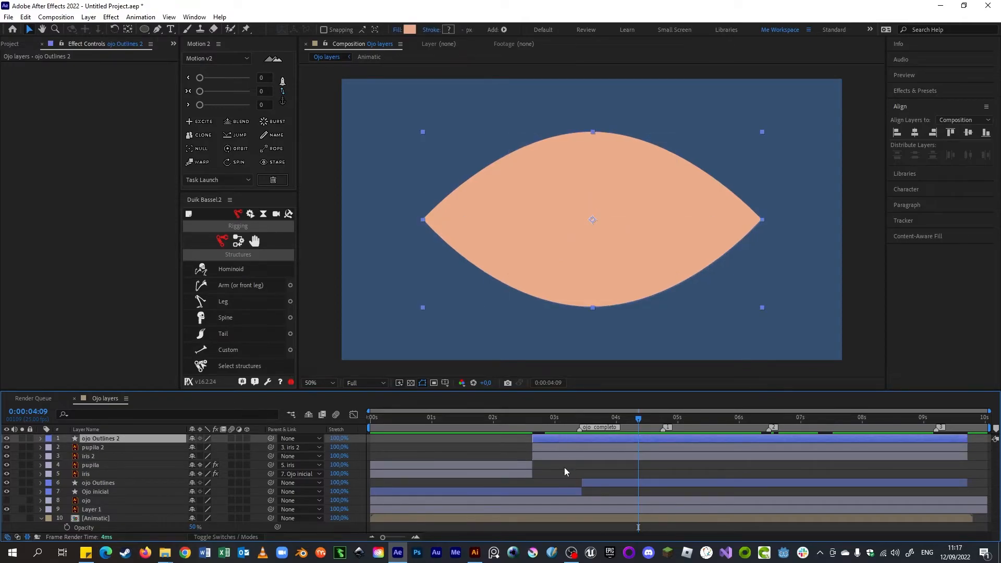
left_click(26, 17)
left_click(73, 90)
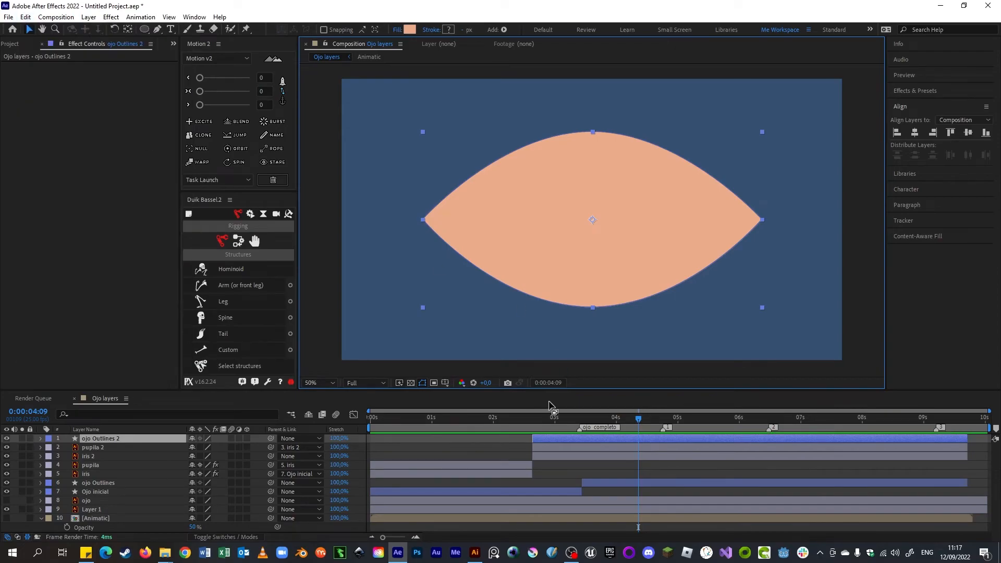
left_click(587, 437)
key("ctrl+v")
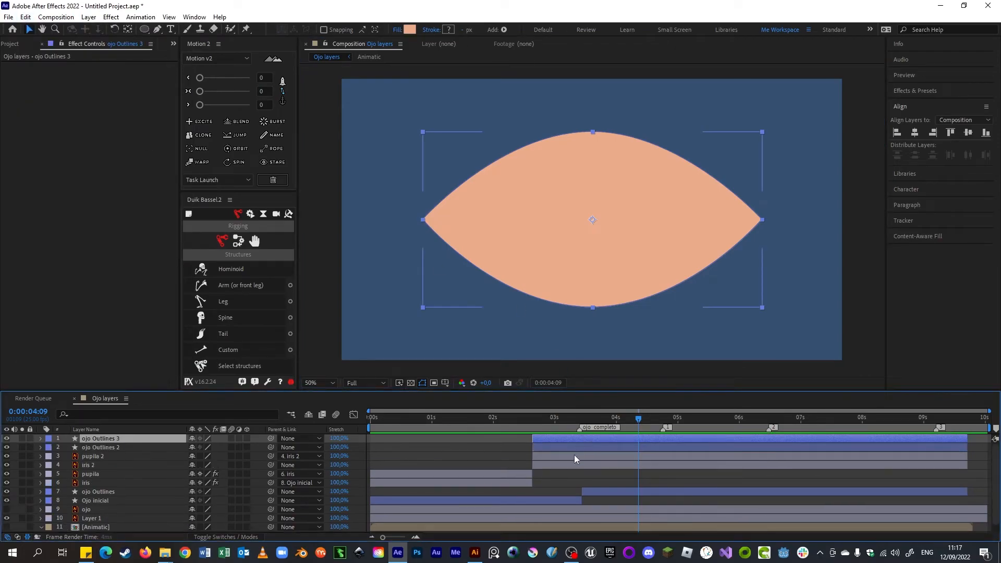
left_click_drag(129, 440, 139, 463)
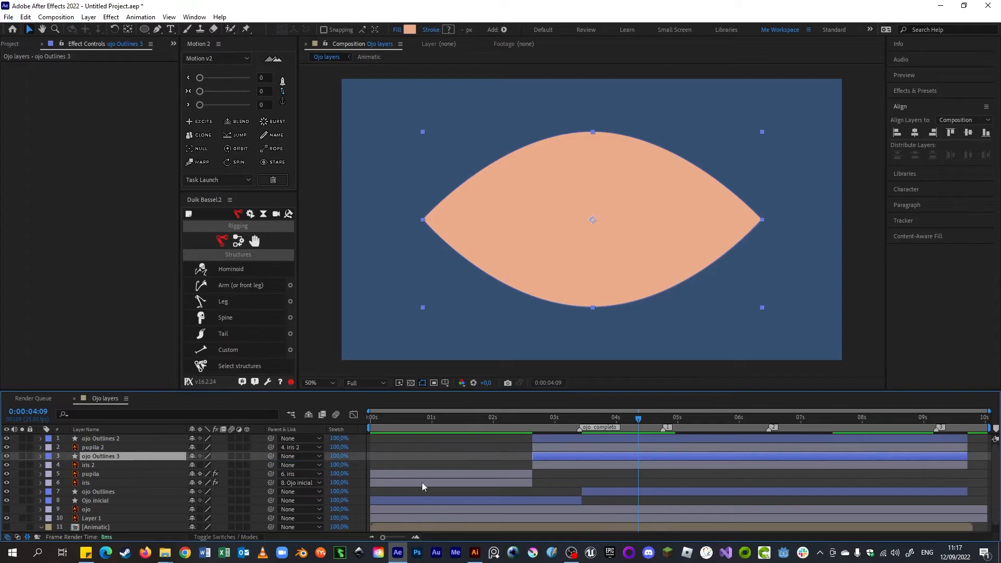
Set an alpha track matte on both pupila 2 and iris 2, each using the outline copy directly above it.
left_click(559, 463)
left_click(564, 448)
left_click(572, 418)
left_click(551, 417)
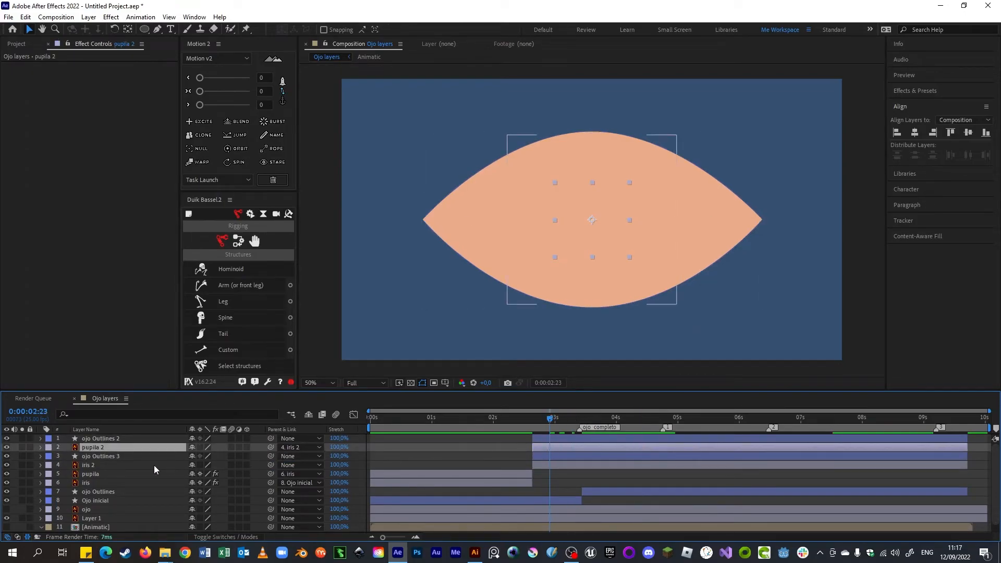
left_click(109, 464, "ctrl")
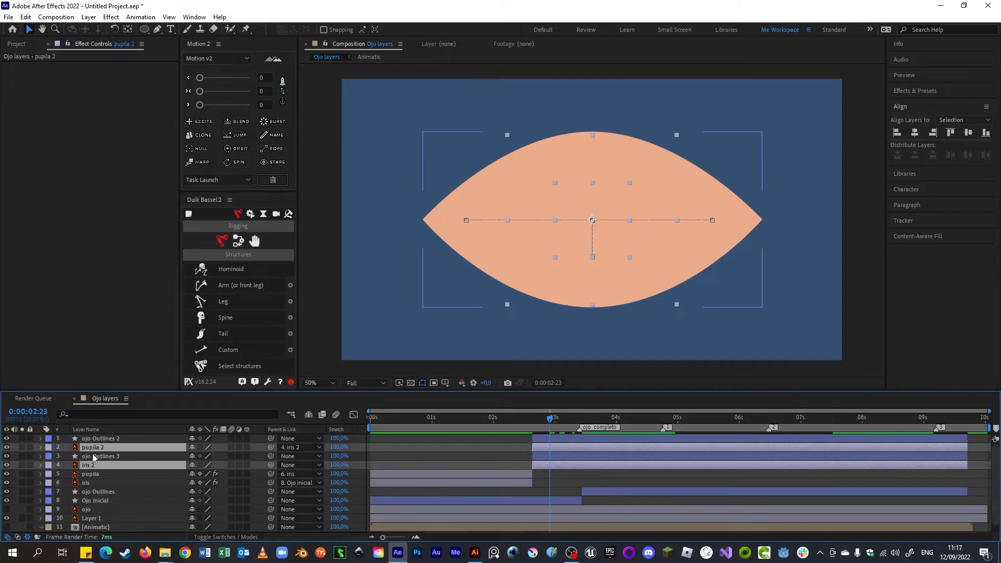
left_click(219, 539)
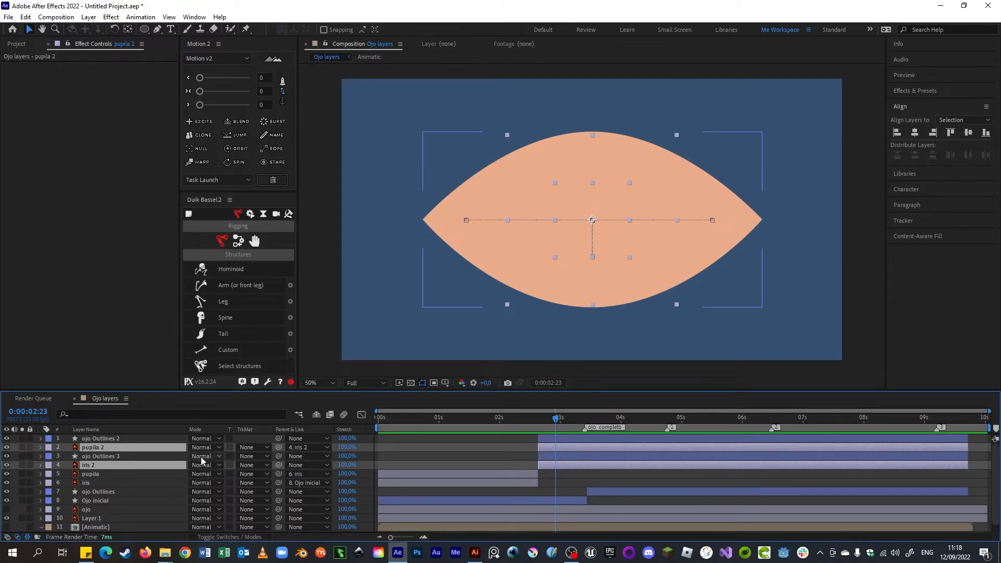
left_click(263, 448)
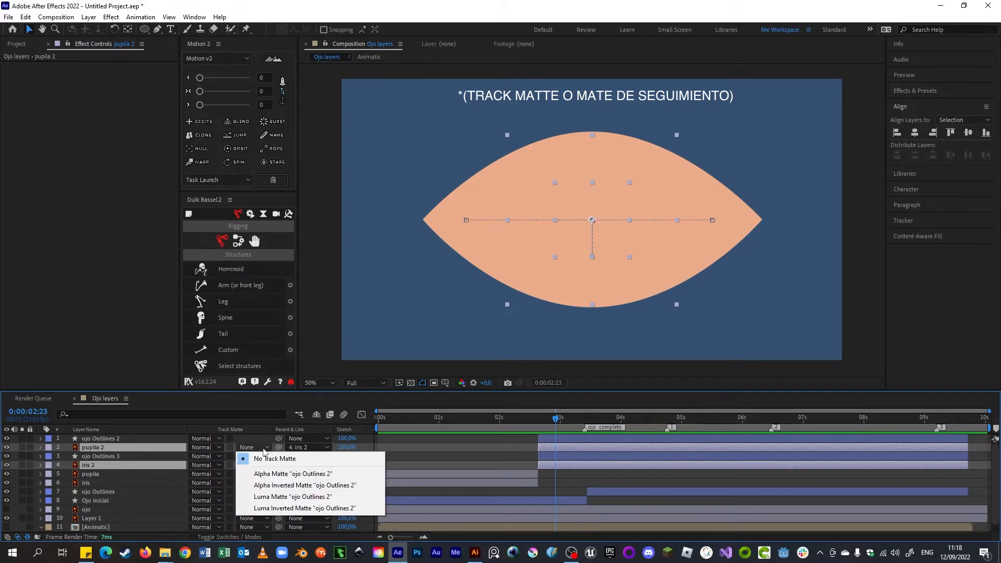
left_click(322, 475)
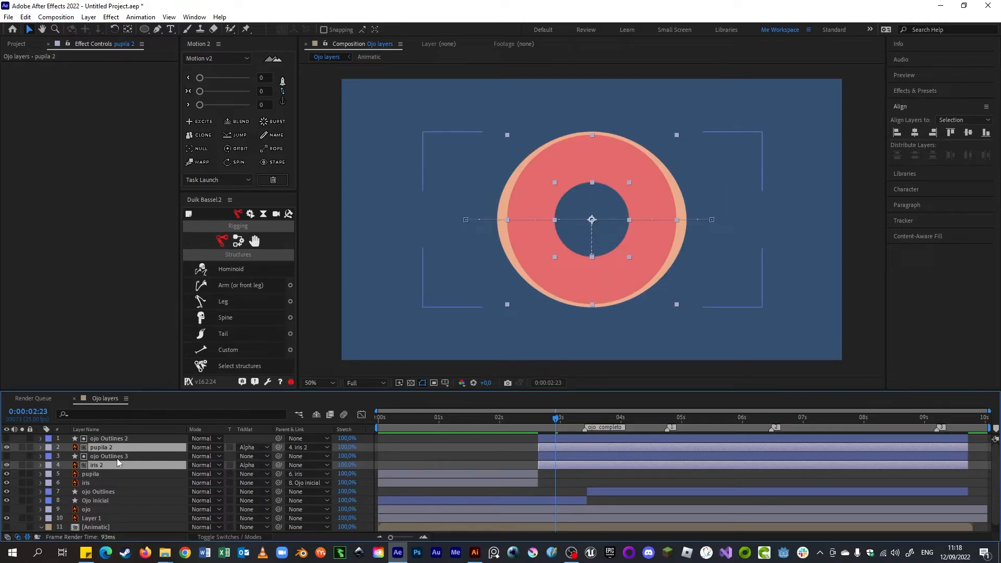
Check which outline layer serves as the alpha matte of iris 2.
left_click(93, 456)
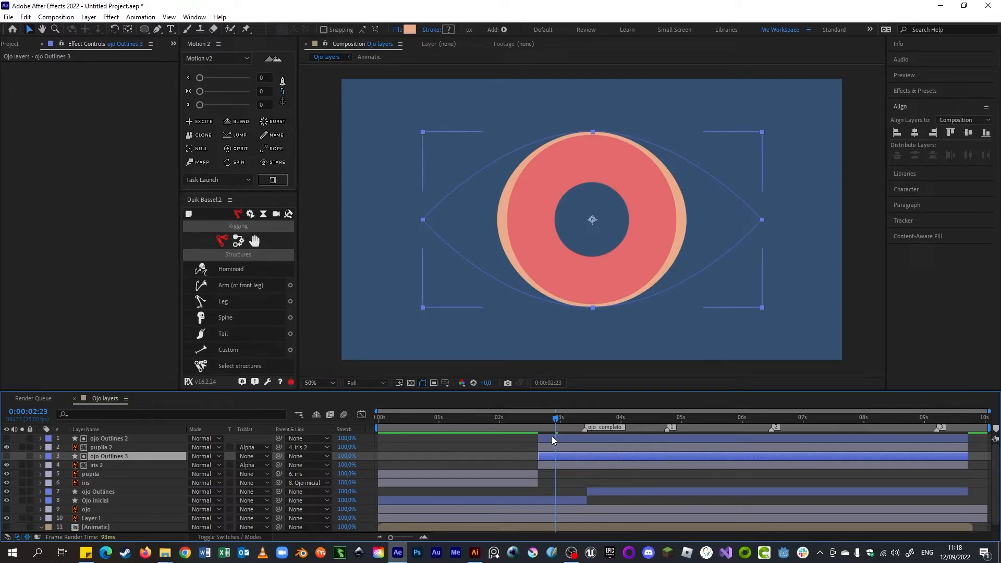
left_click(554, 465)
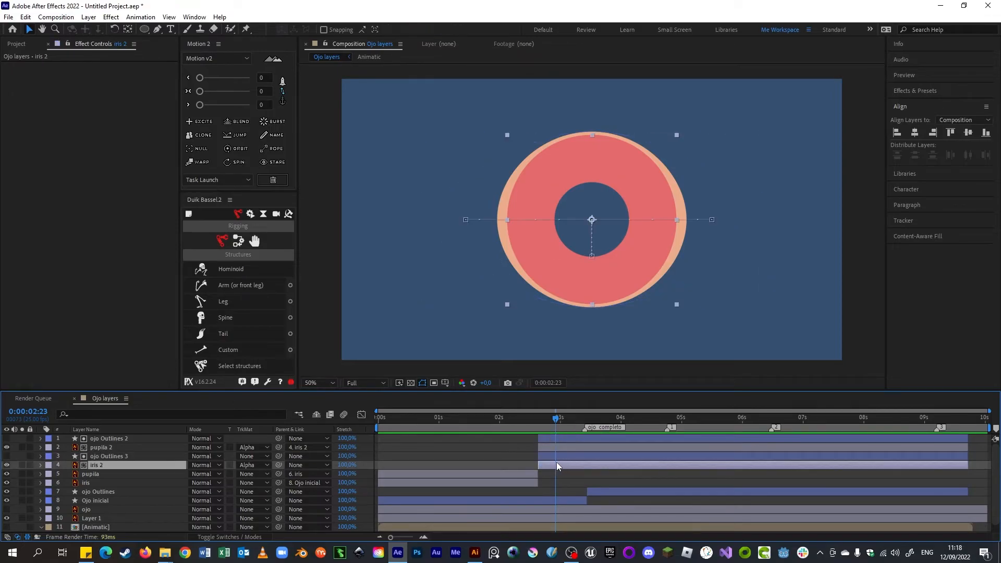
left_click(112, 455)
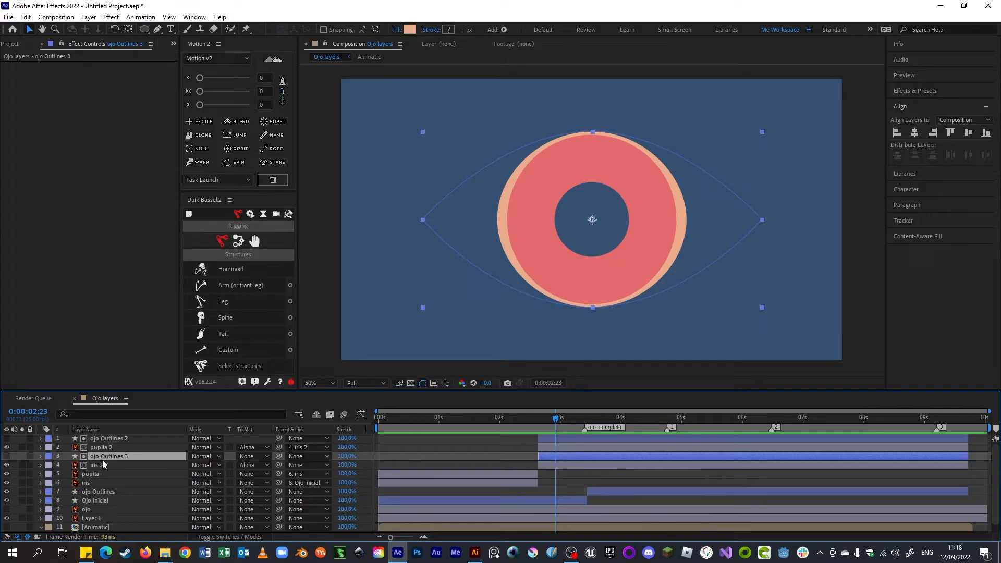
left_click(246, 465)
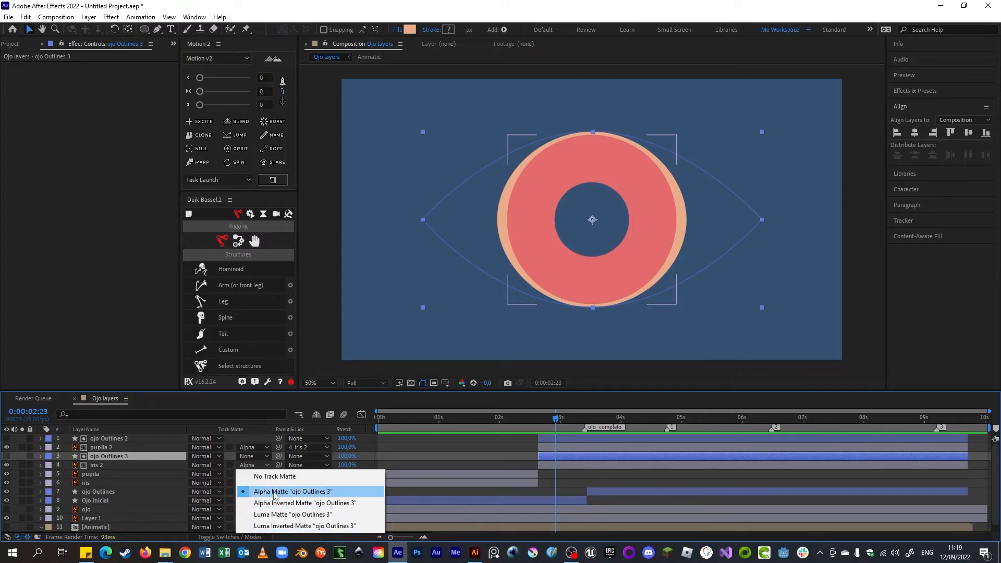
left_click(149, 454)
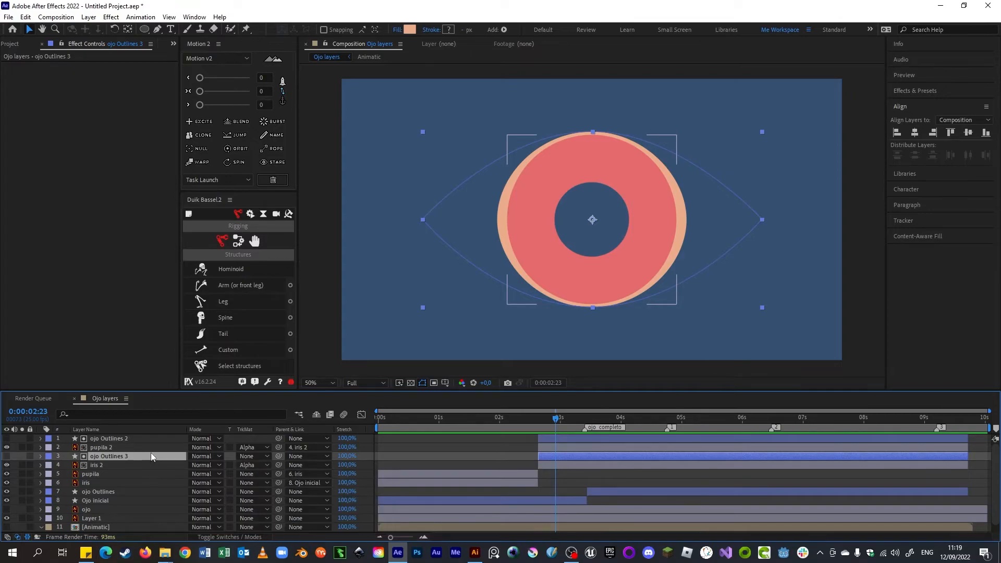
Play back the eye animation from 0:00:00:00 to review the mattes.
left_click_drag(551, 421, 392, 436)
left_click(787, 438)
left_click(745, 456)
left_click(750, 437)
key("space")
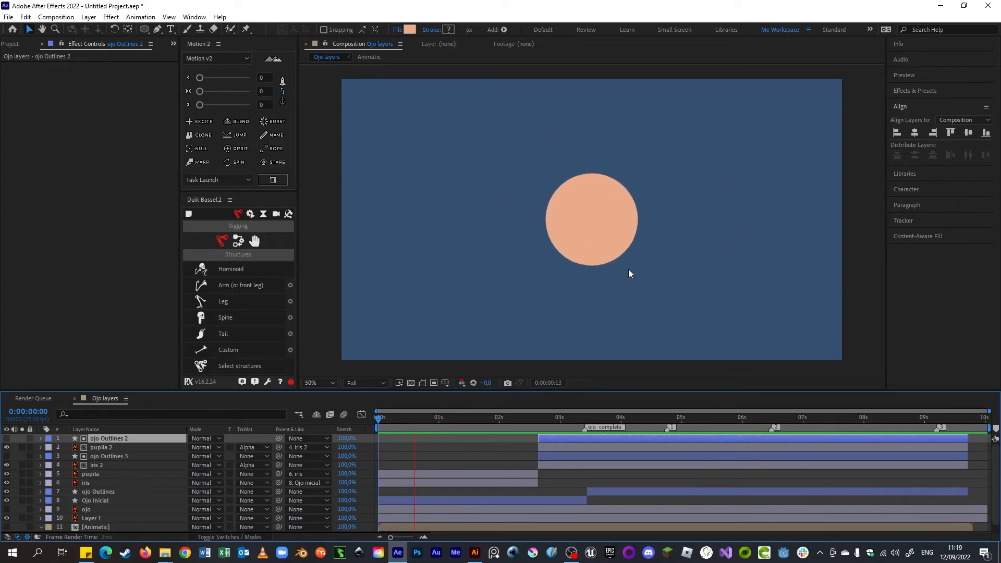
key("space")
Go to 0:00:01:18 and bring up the project's list of compositions and assets.
left_click(508, 419)
left_click_drag(509, 419, 484, 422)
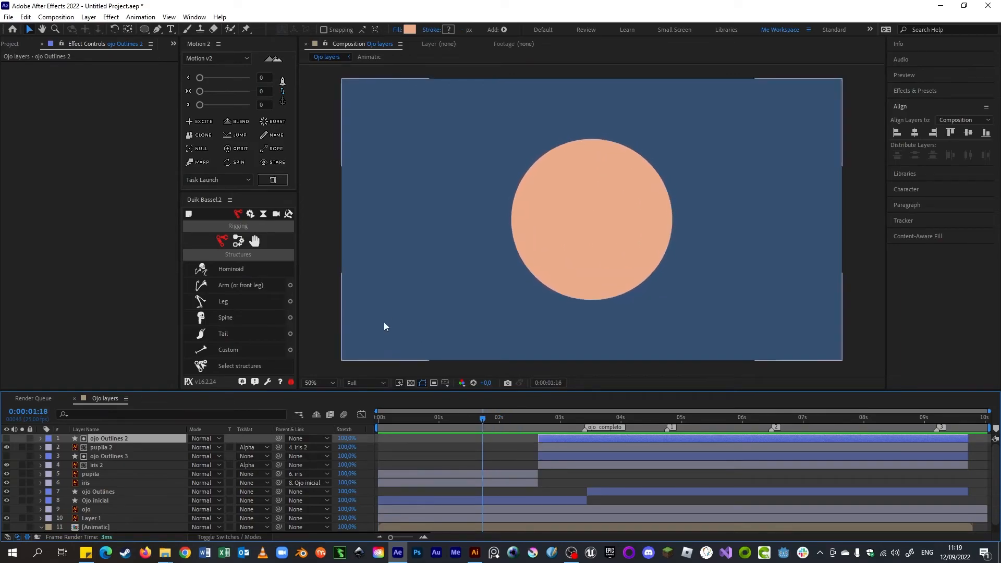
left_click(42, 43)
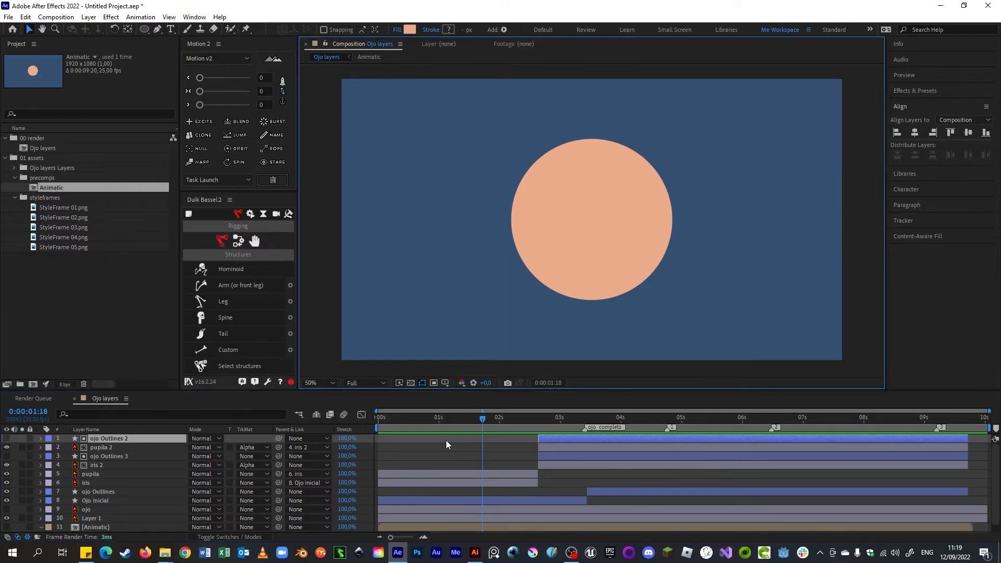
Return to 0:00:00:00 and collapse the 01 assets and 00 render folders in the project.
mouse_move(386, 421)
left_mouse_down()
mouse_move(637, 437)
mouse_move(931, 425)
mouse_move(791, 434)
mouse_move(367, 421)
left_mouse_up()
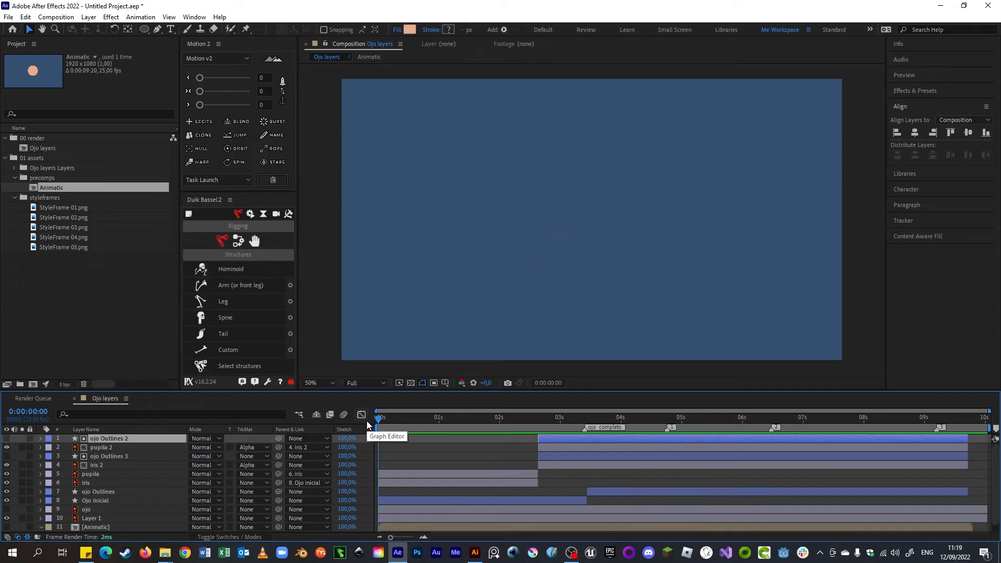
left_click(12, 159)
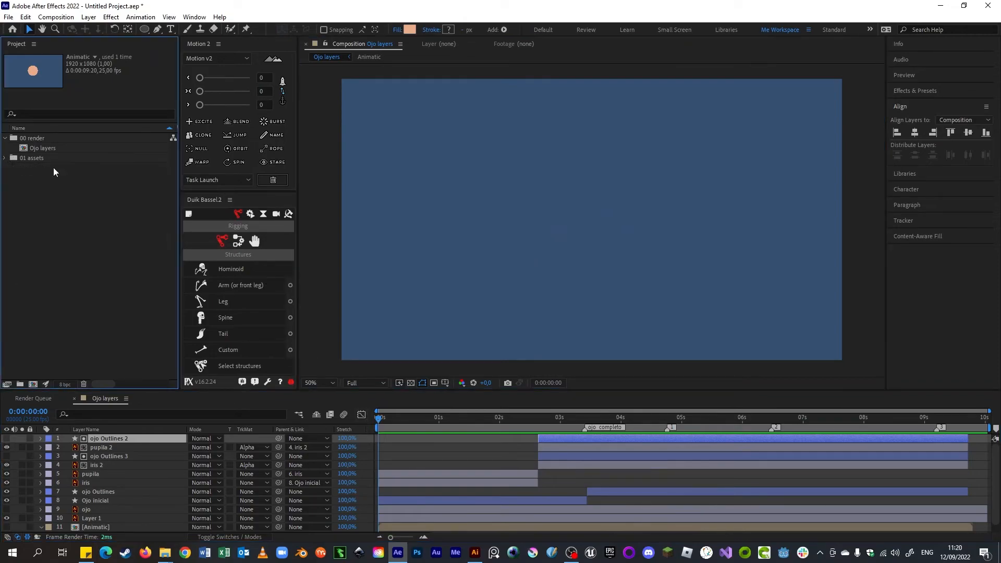
left_click(5, 139)
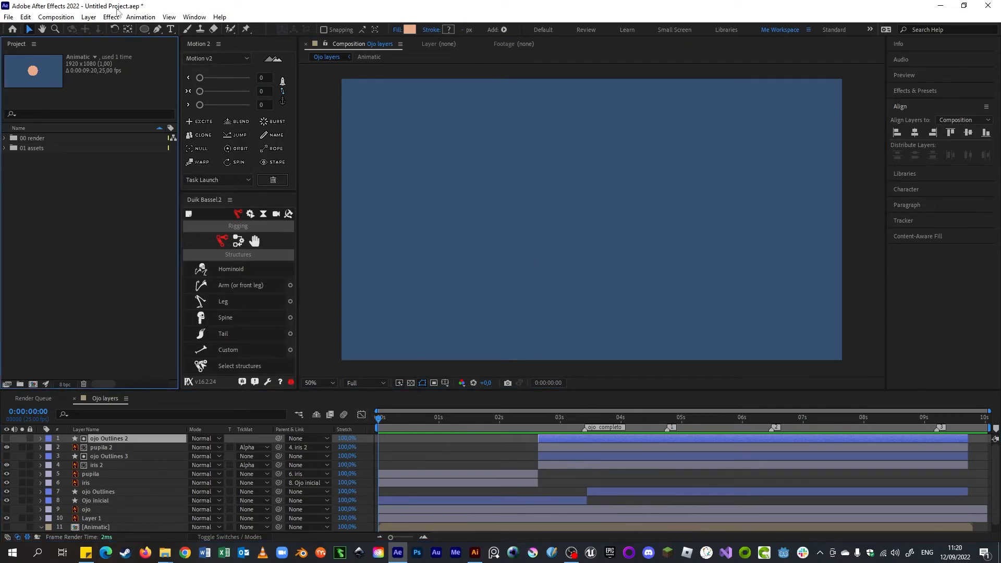
Add a new adjustment layer above all other layers in the Ojo layers composition.
left_click(56, 17)
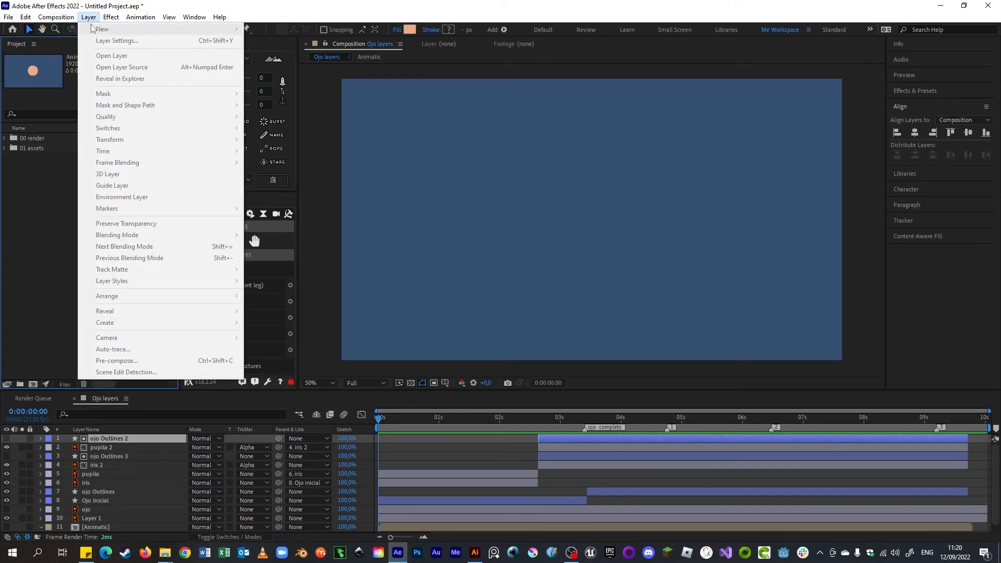
left_click(527, 399)
left_click(580, 438)
left_click(322, 285)
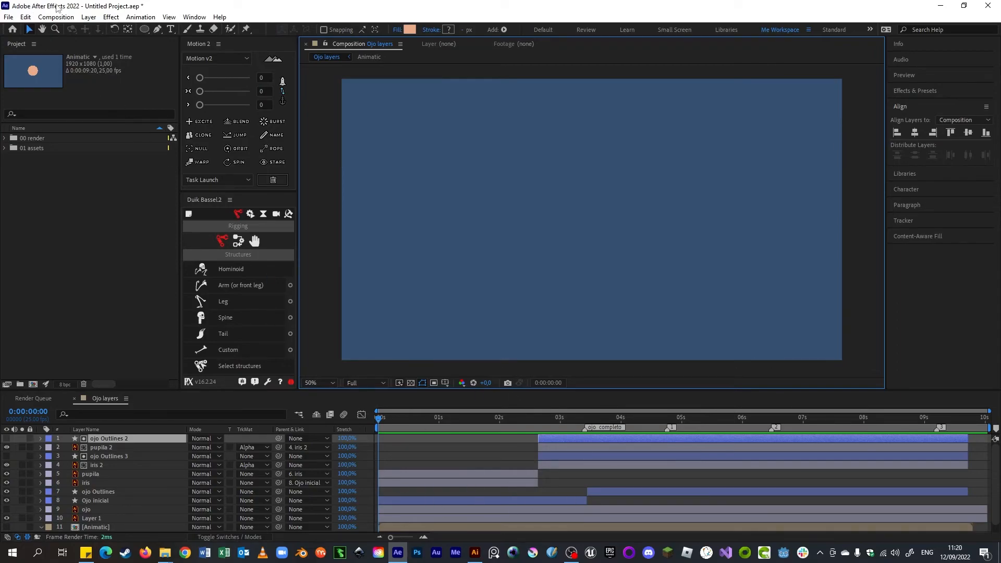
left_click(85, 19)
left_click(202, 20)
left_click(202, 19)
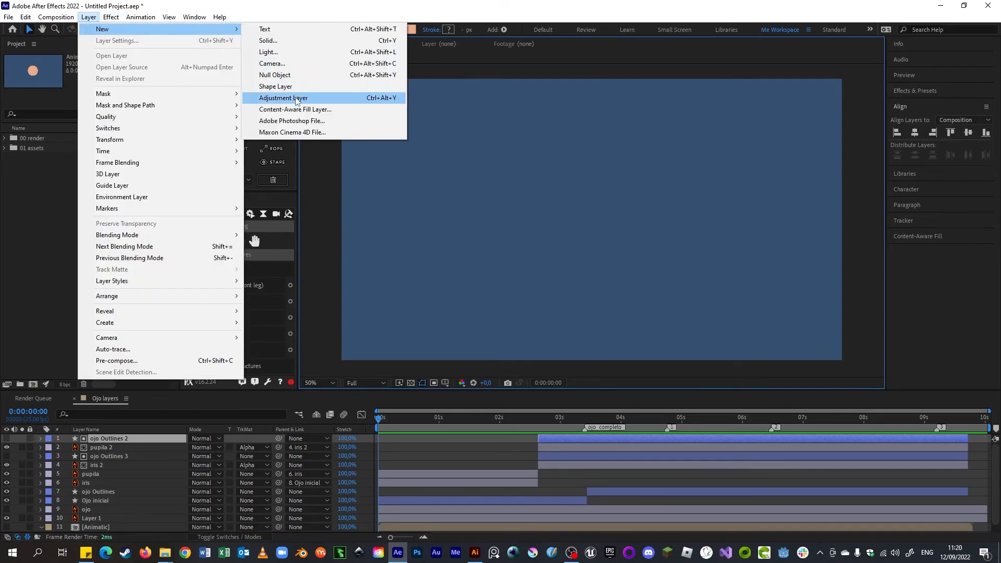
left_click(297, 100)
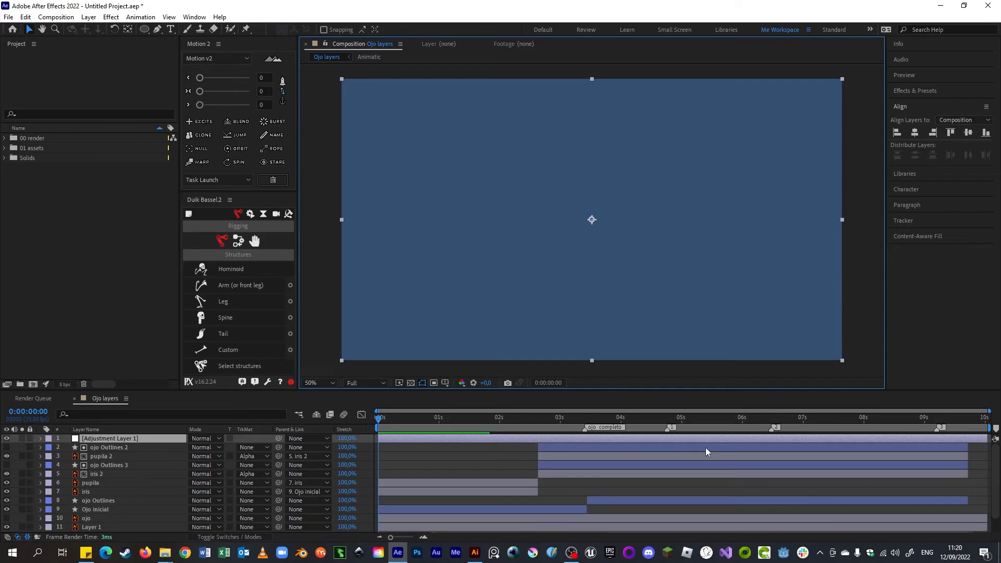
Apply the Posterize Time effect to the adjustment layer.
left_click_drag(455, 418, 492, 425)
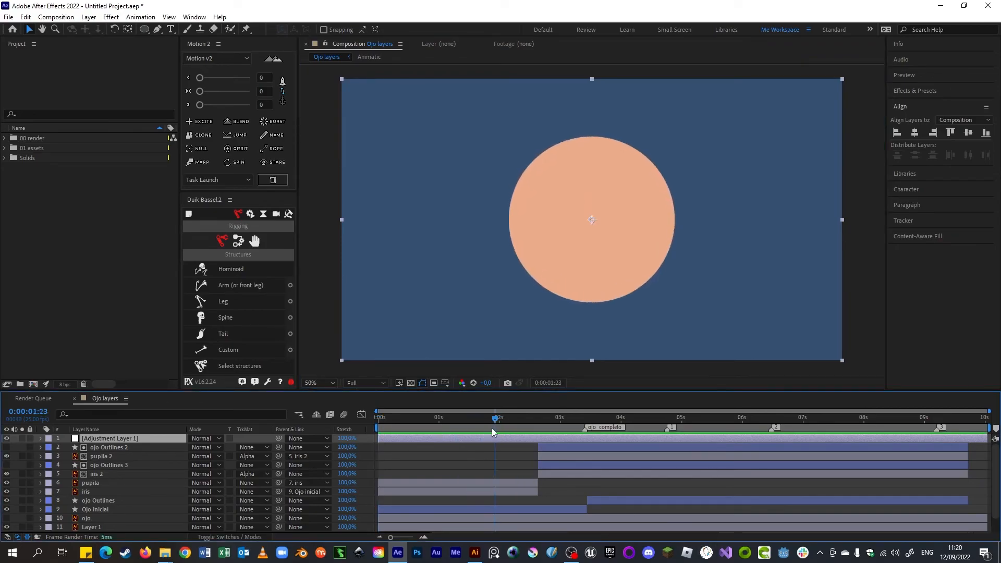
left_click(111, 17)
mouse_move(165, 286)
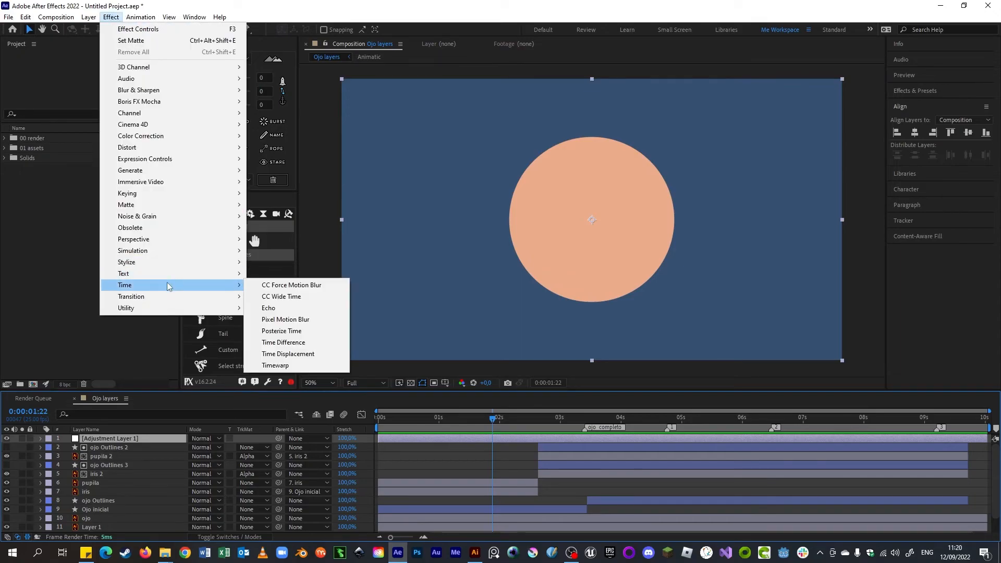
left_click(296, 334)
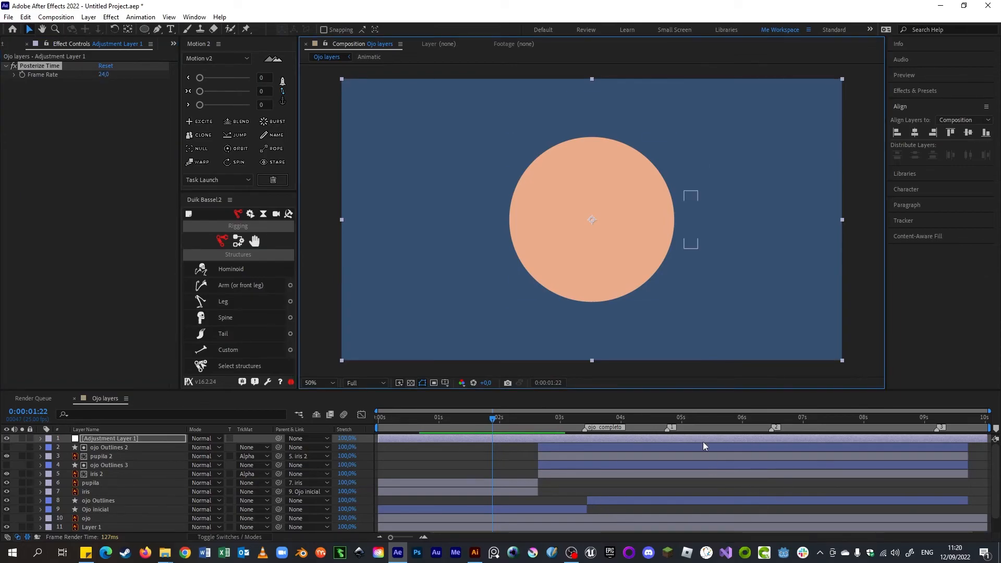
Set the Posterize Time frame rate to 8 and play the animation from 0:00:00:00.
left_click(111, 77)
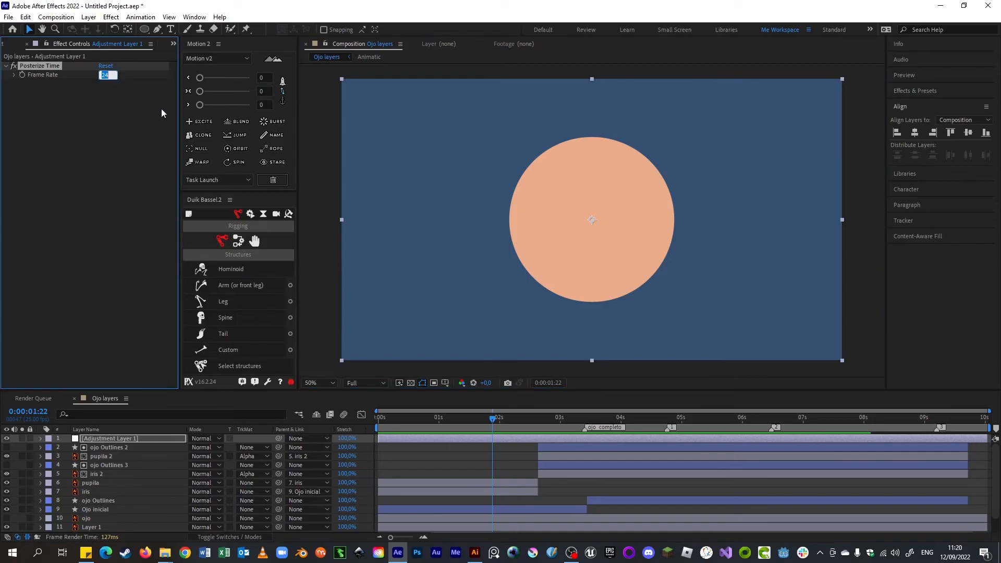
type("8")
left_click(127, 187)
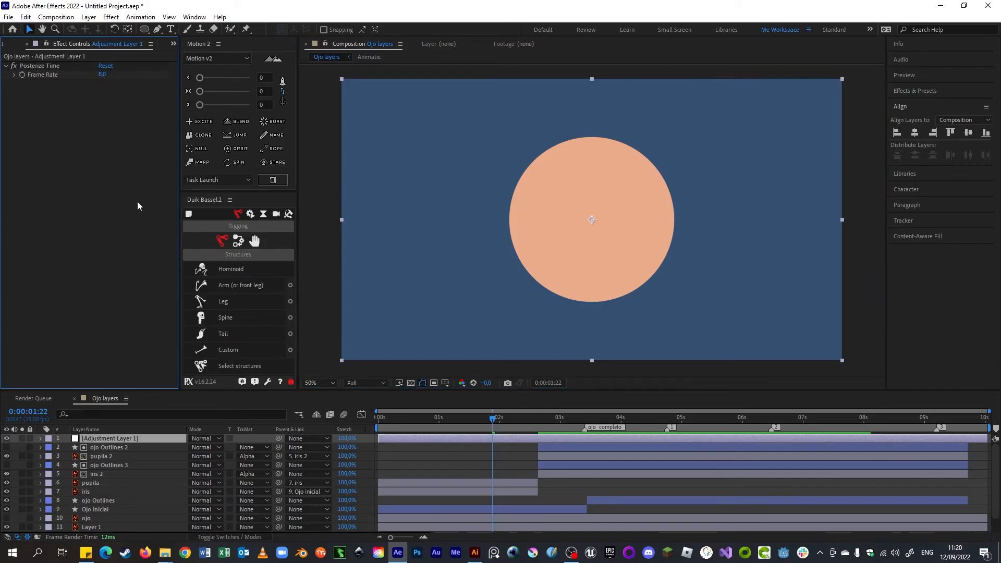
left_click(376, 419)
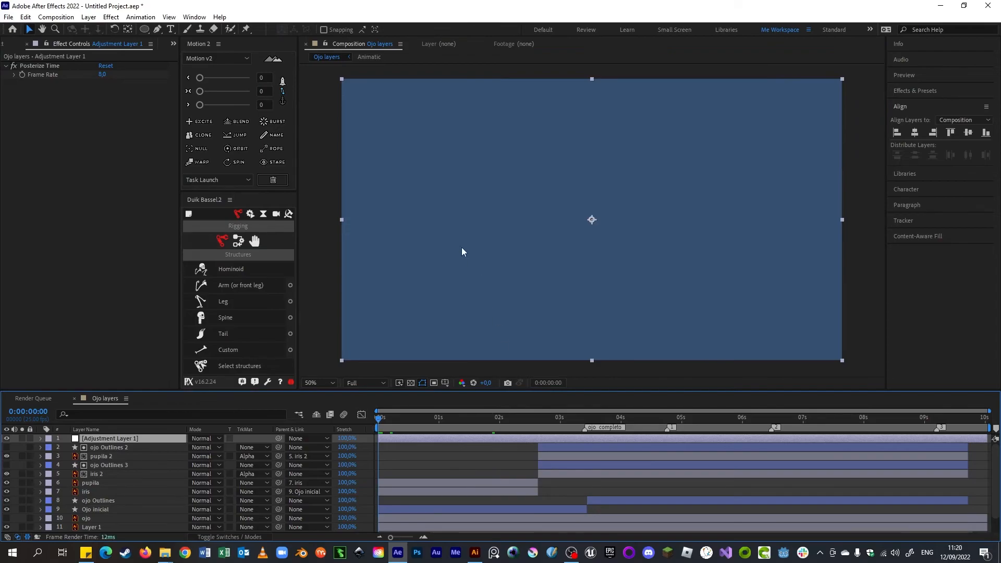
key("space")
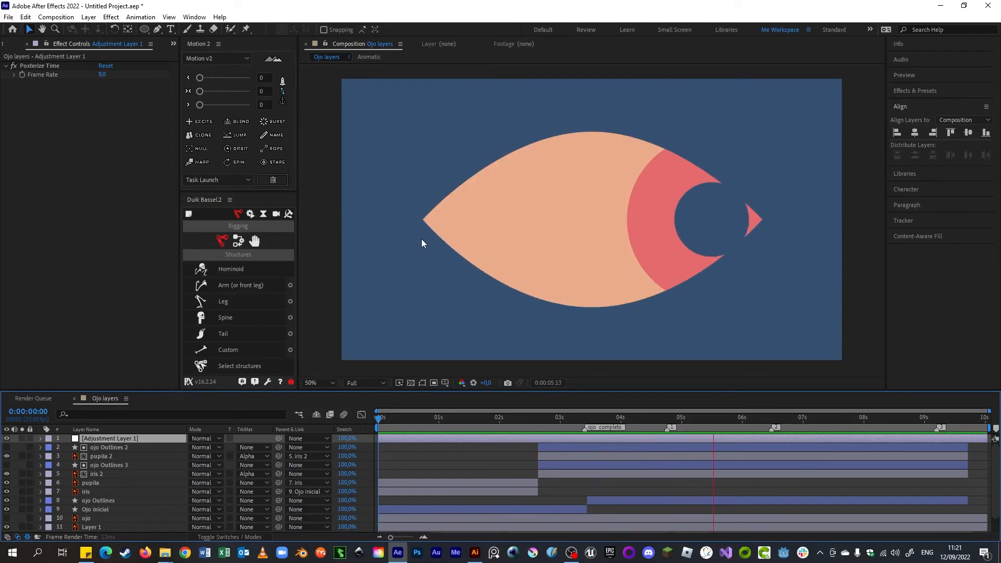
Set the Posterize Time frame rate to 12, play the animation from the start, and return to 0:00:00:00.
left_click(103, 75)
type("12")
key("Return")
left_click(386, 274)
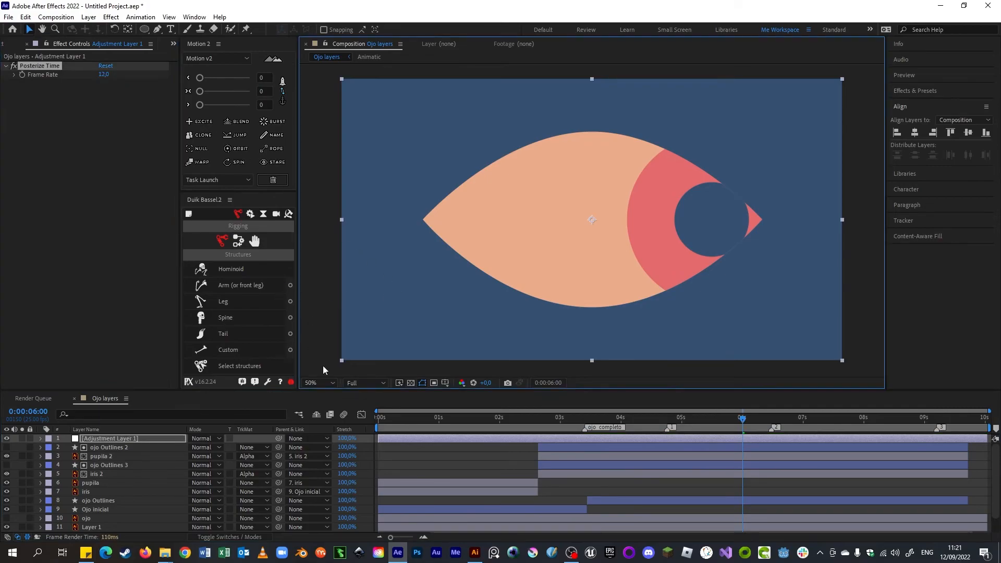
left_click(384, 425)
key("space")
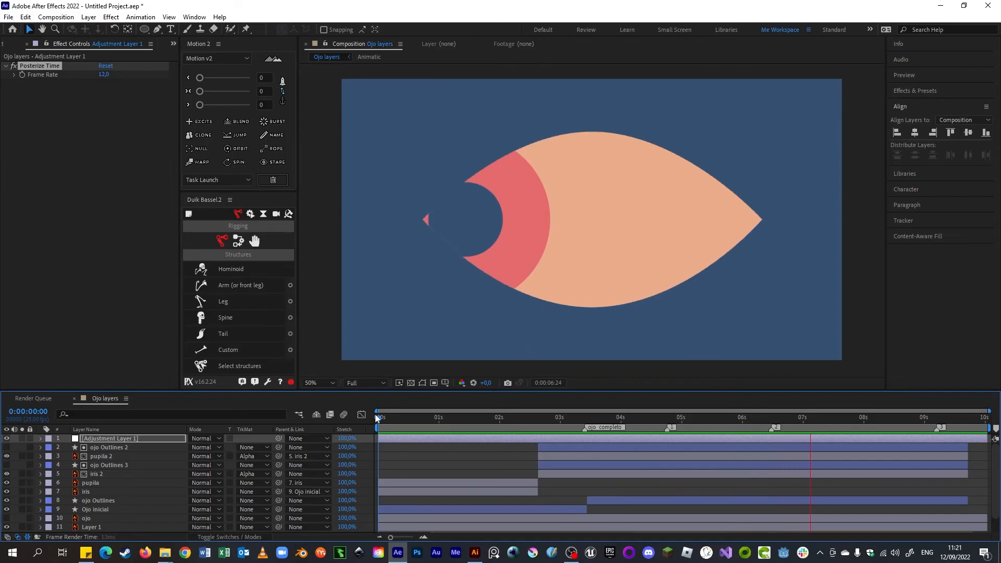
key("space")
left_click_drag(811, 416, 376, 436)
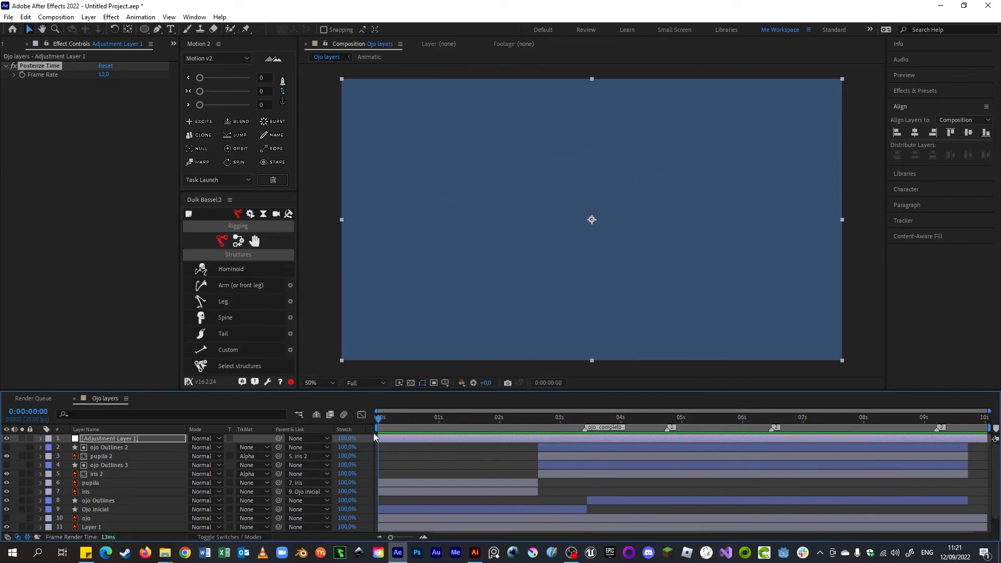
Move the Solids folder into the project's 01 assets folder.
left_click(27, 44)
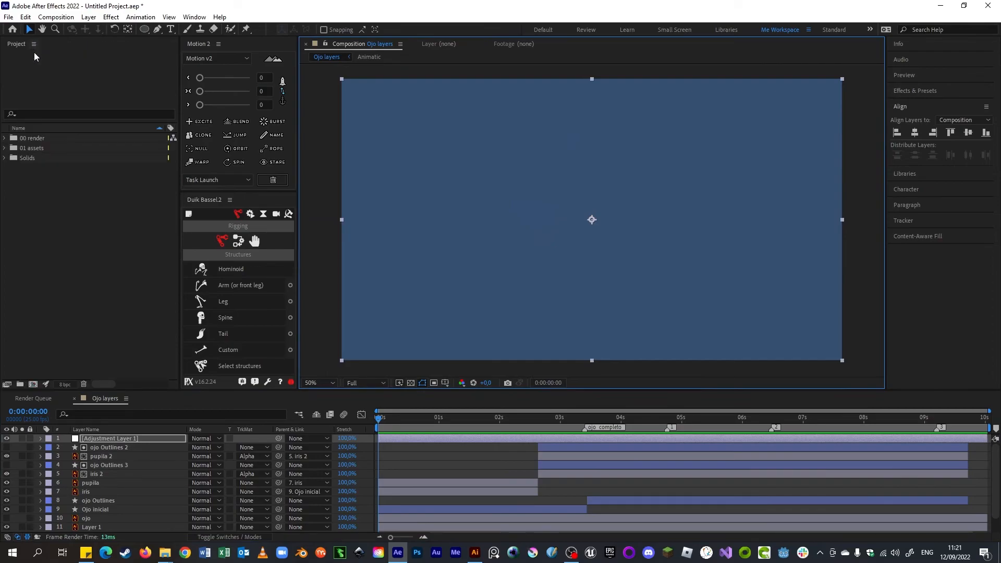
left_click(34, 147)
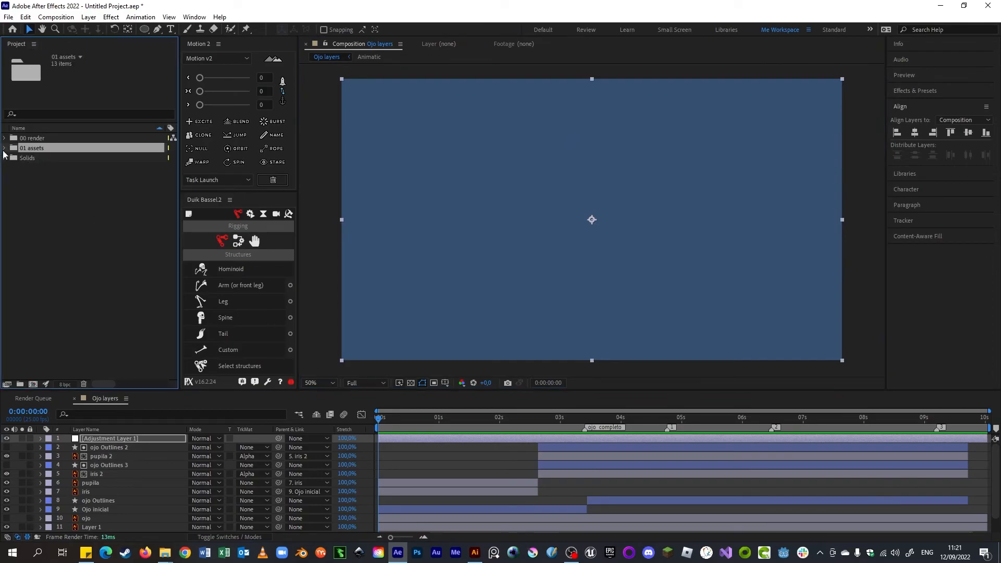
left_click(29, 158)
left_click(38, 150, "ctrl")
left_click_drag(38, 150, 38, 150)
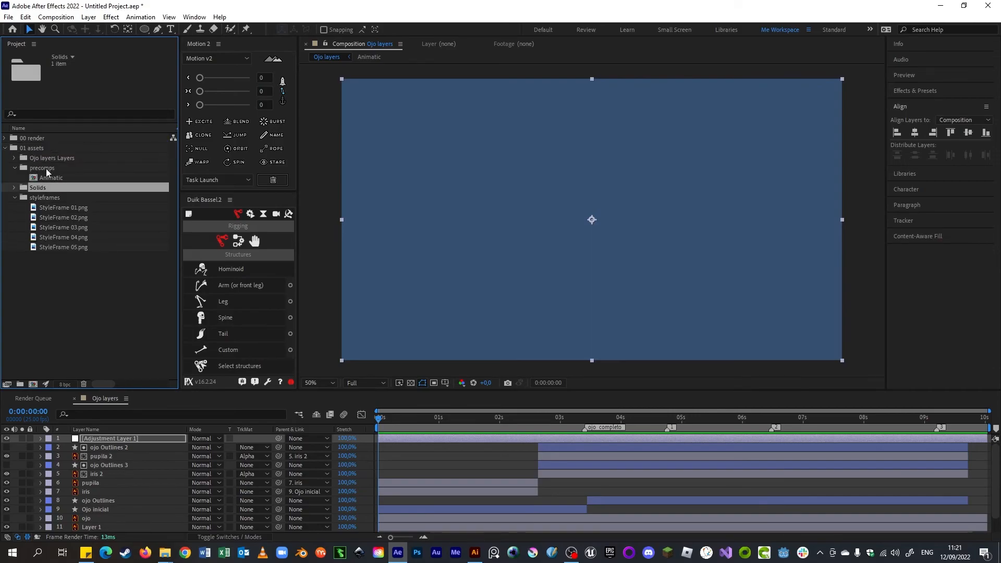
Create a folder named FX inside the 01 assets folder.
left_click(38, 149)
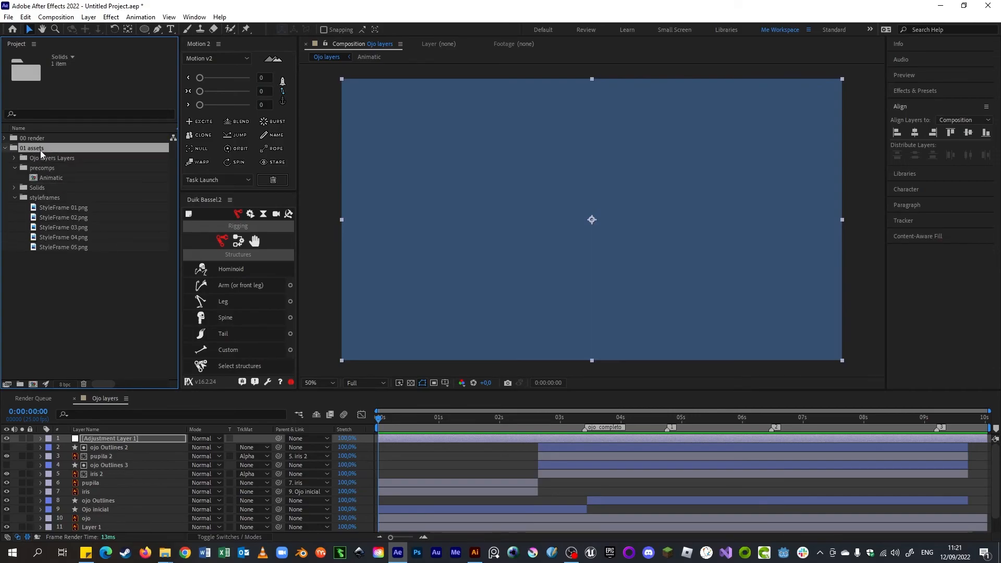
left_click(20, 385)
type("FX")
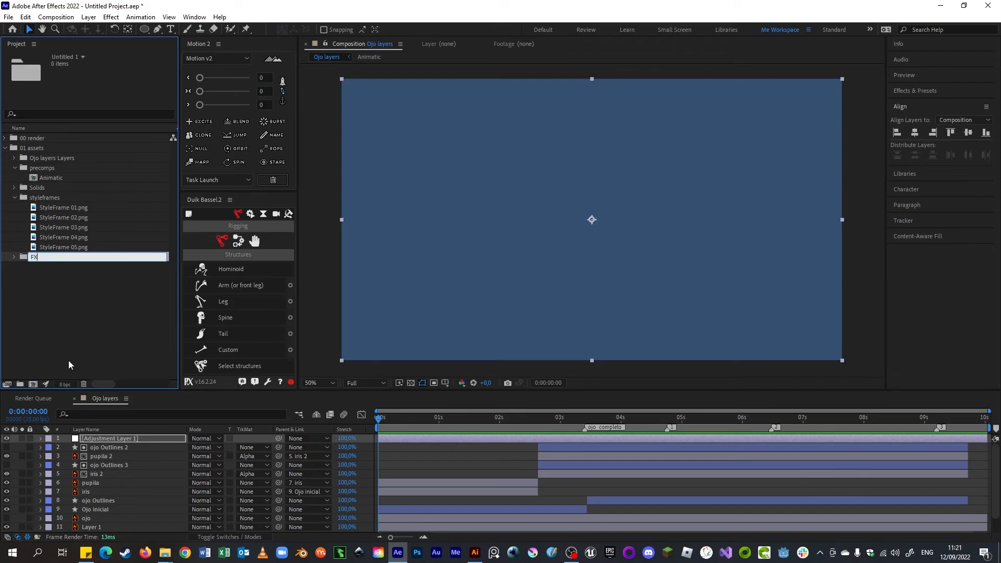
key("Return")
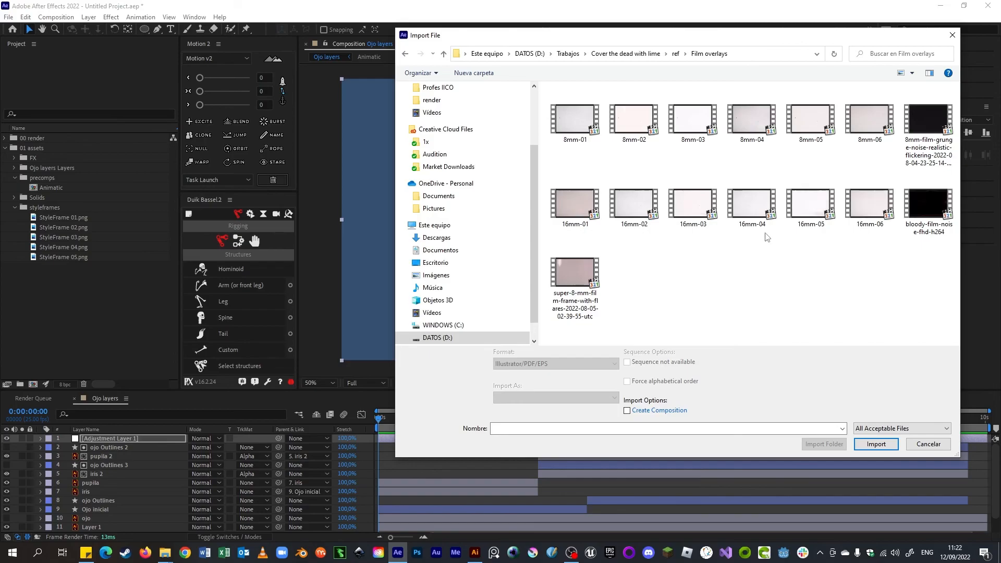
Import the 8mm-04 and 8mm-film-grunge-noise-realistic-flickering clips from Film overlays into the FX folder.
left_click(753, 118)
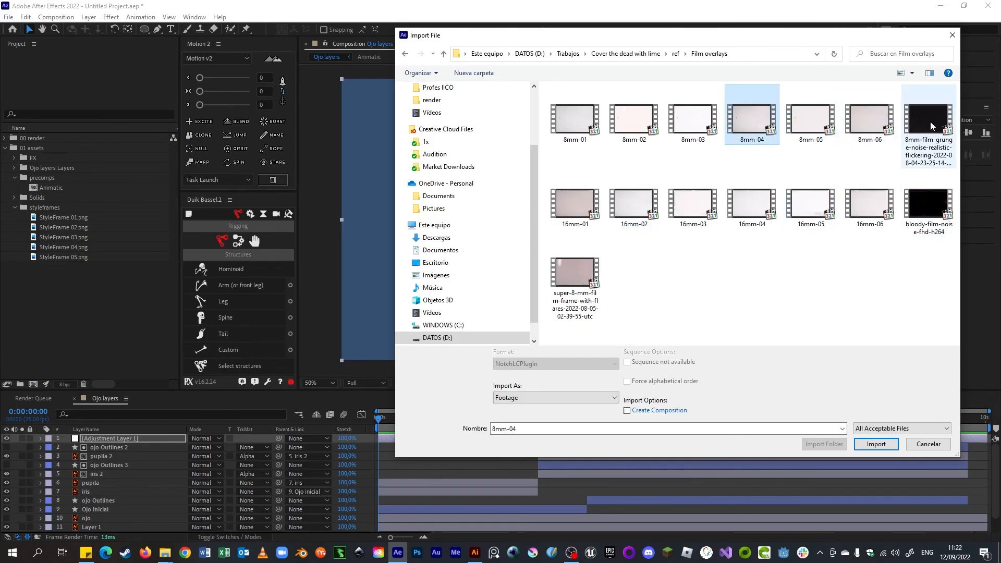
left_click(924, 125, "ctrl")
left_click(876, 444)
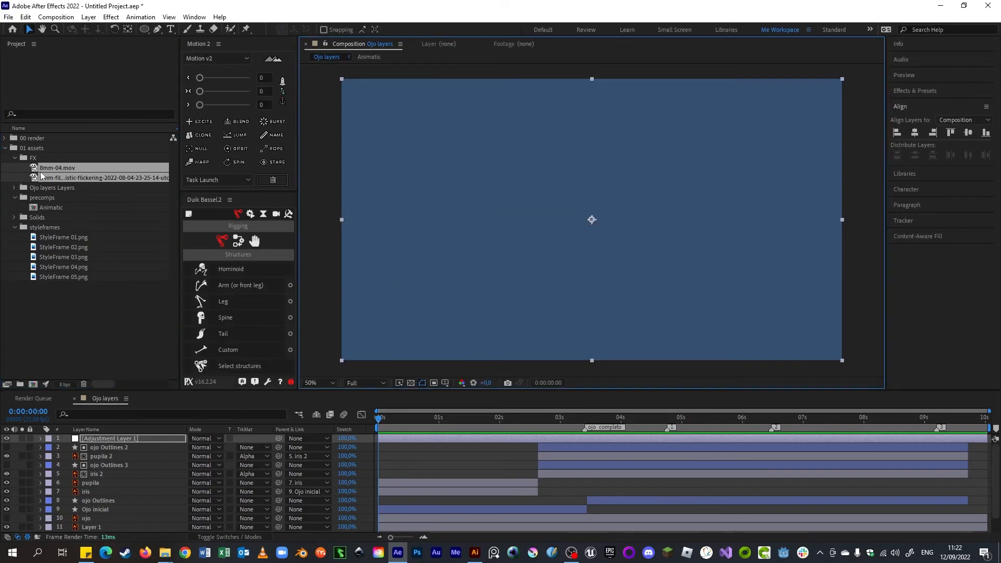
Preview the footage of 8mm-04.mov and the 8mm film grunge flickering clip.
left_click(48, 169)
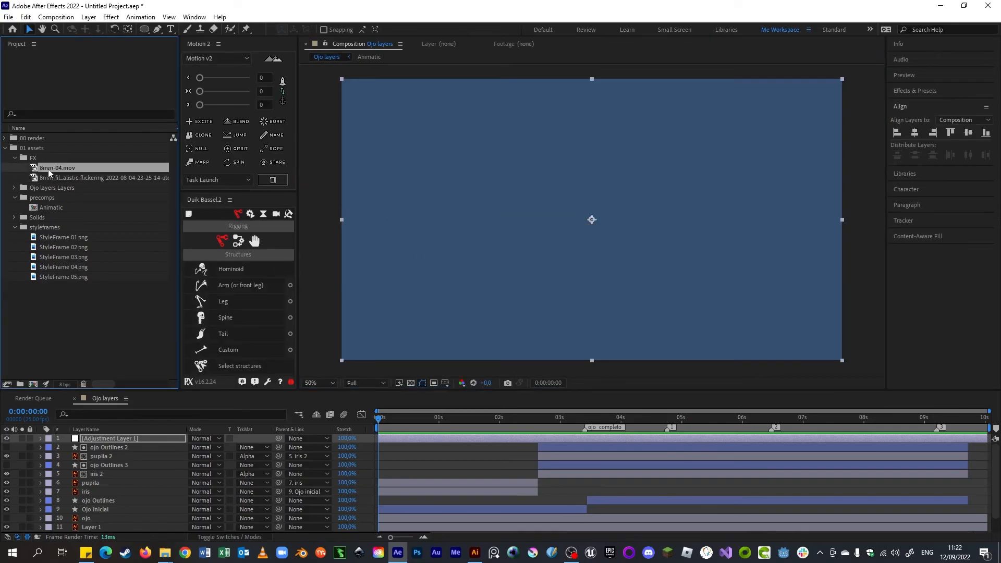
double_click(61, 169)
key("space")
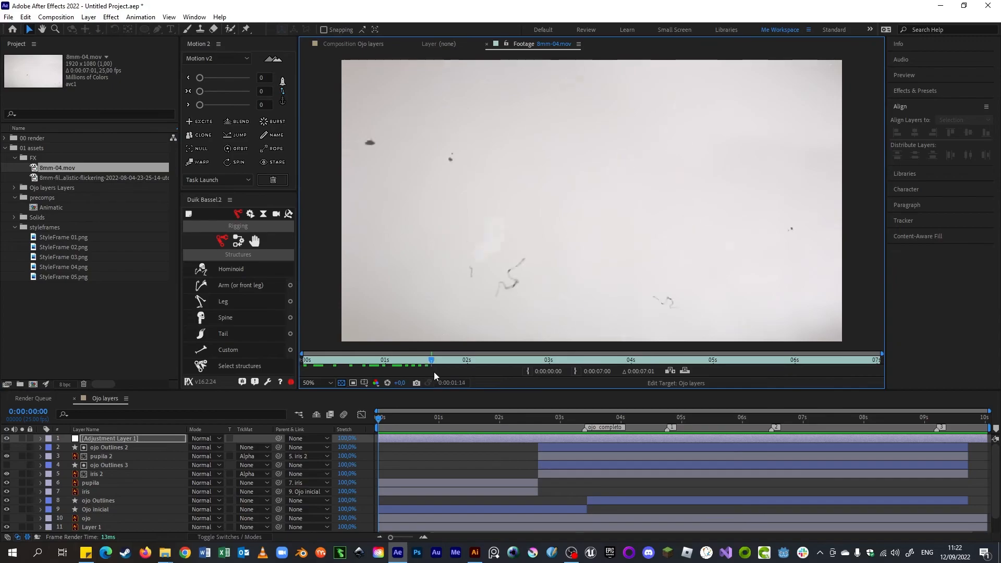
double_click(93, 178)
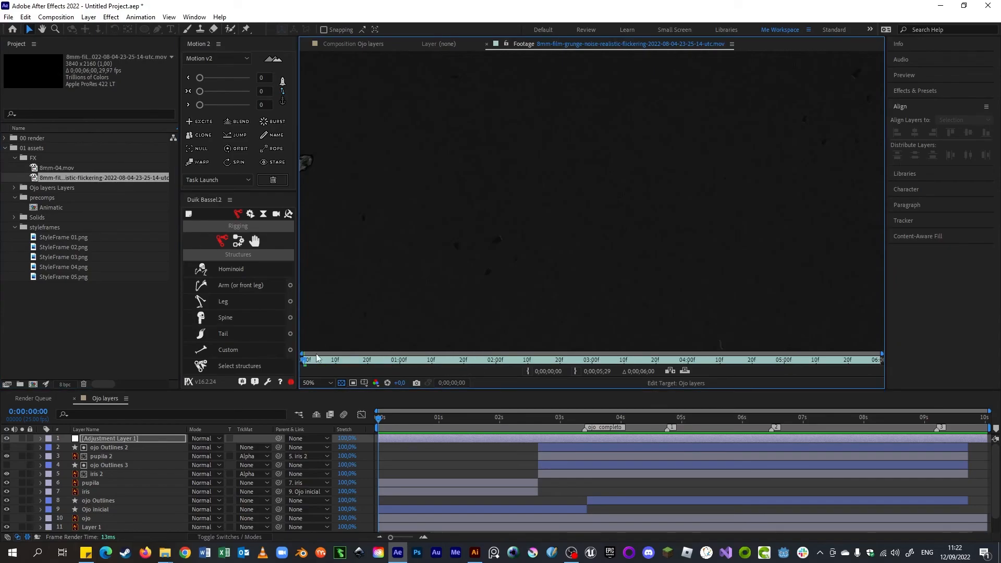
left_click_drag(338, 362, 572, 374)
Place 8mm-04.mov as the top layer of the Ojo layers composition and go to 0:00:06:12.
double_click(60, 169)
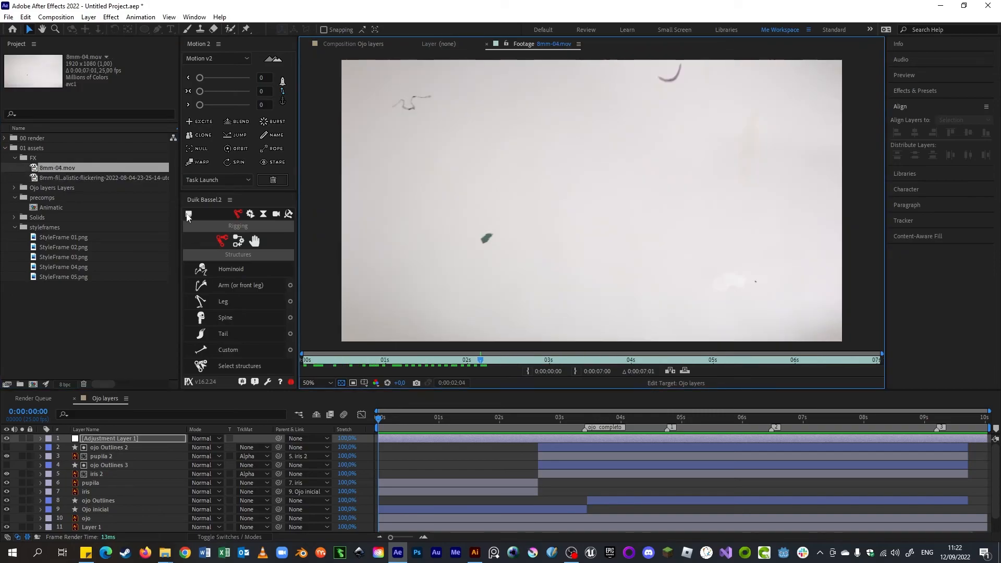
left_click_drag(95, 171, 231, 436)
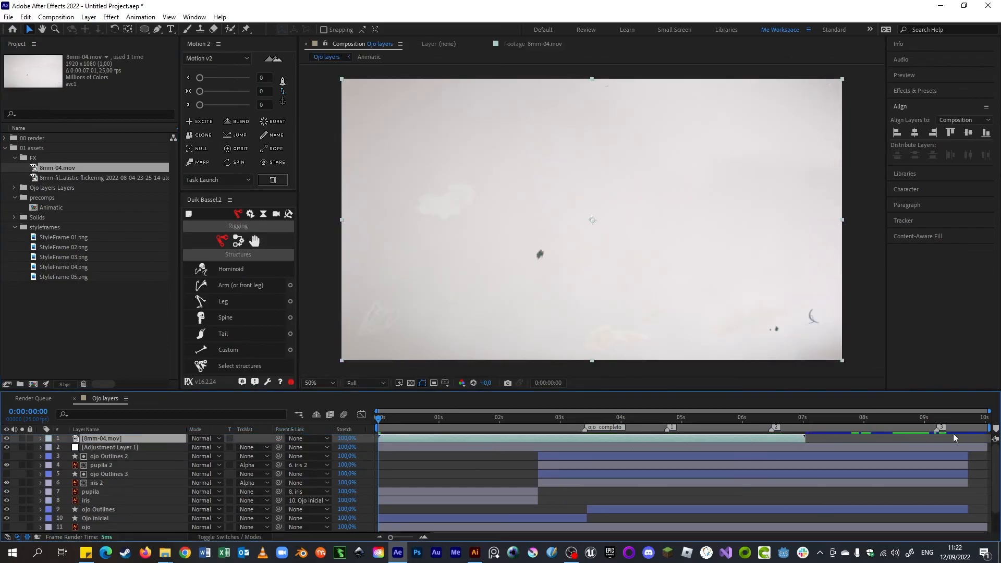
left_click_drag(808, 420, 772, 435)
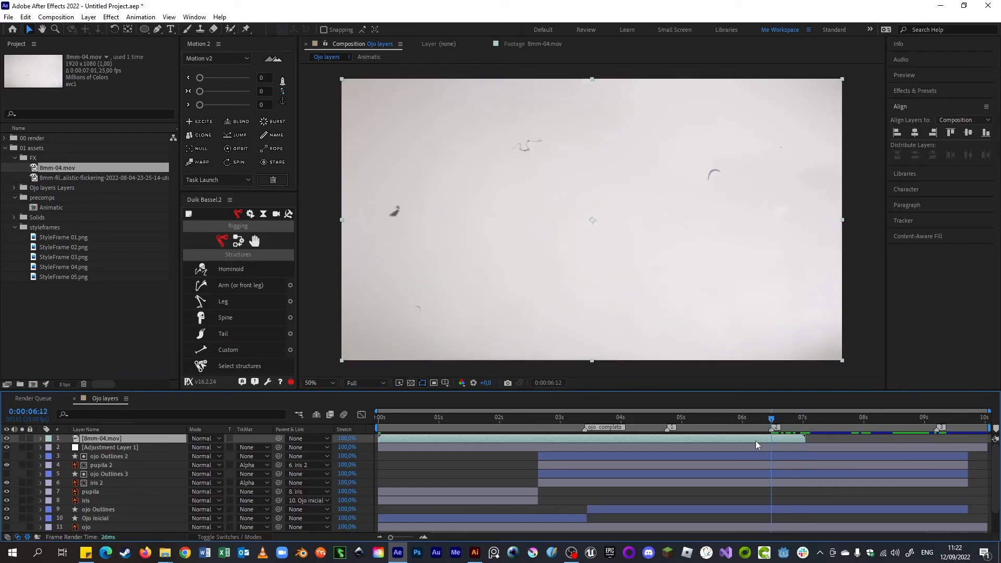
Set the 8mm-04.mov footage to loop 50 times and extend its layer to the end of the composition.
right_click(52, 168)
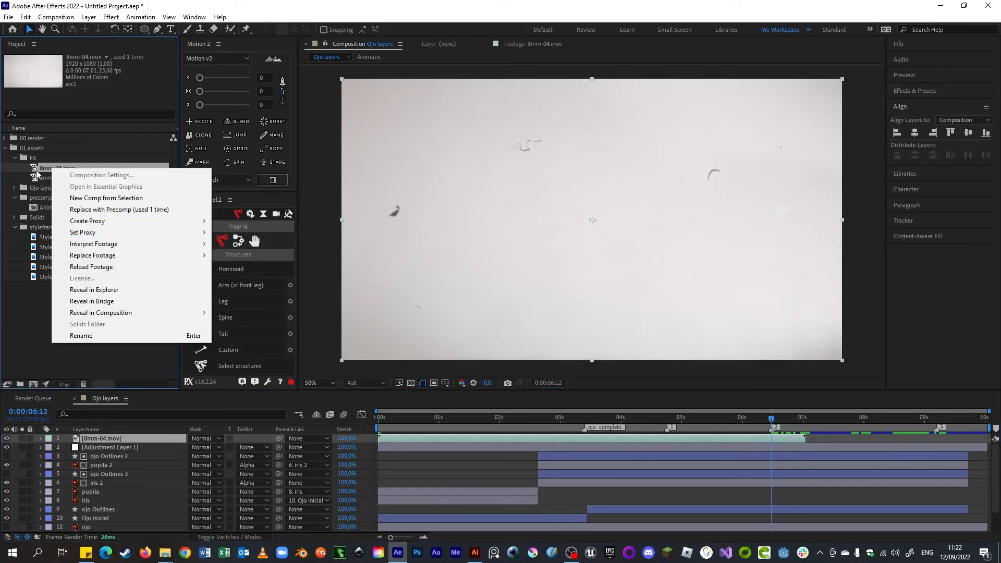
mouse_move(100, 247)
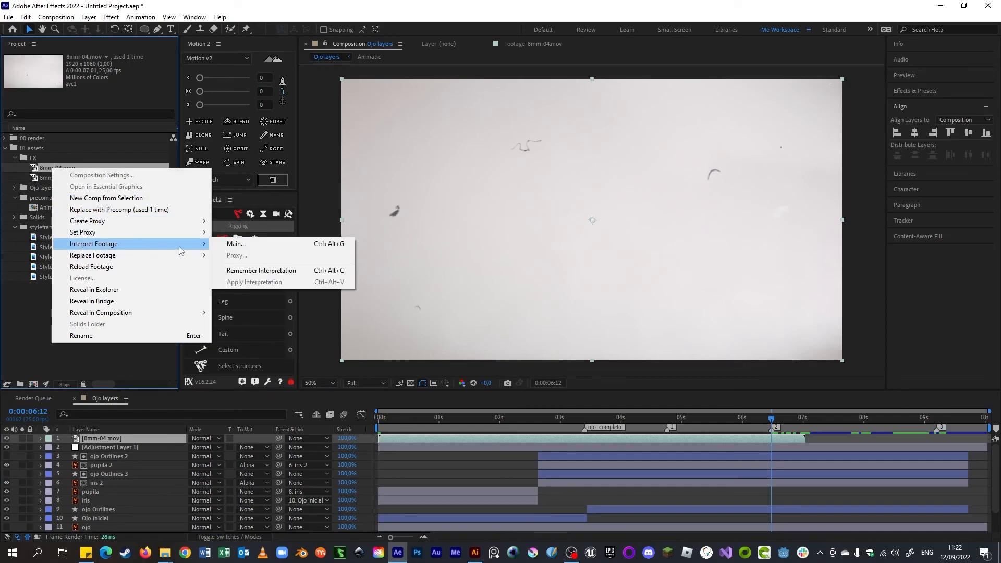
left_click(236, 244)
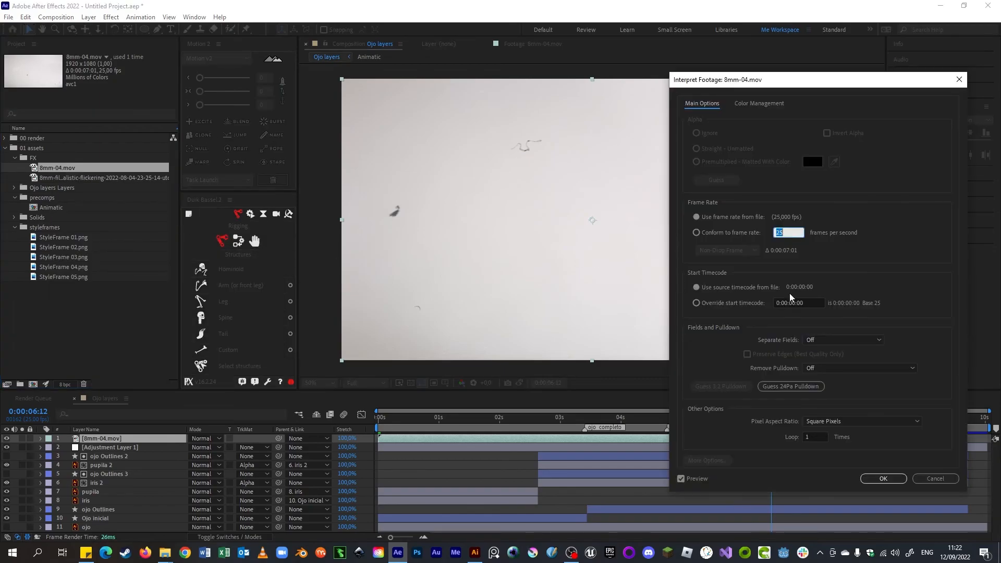
left_click(802, 438)
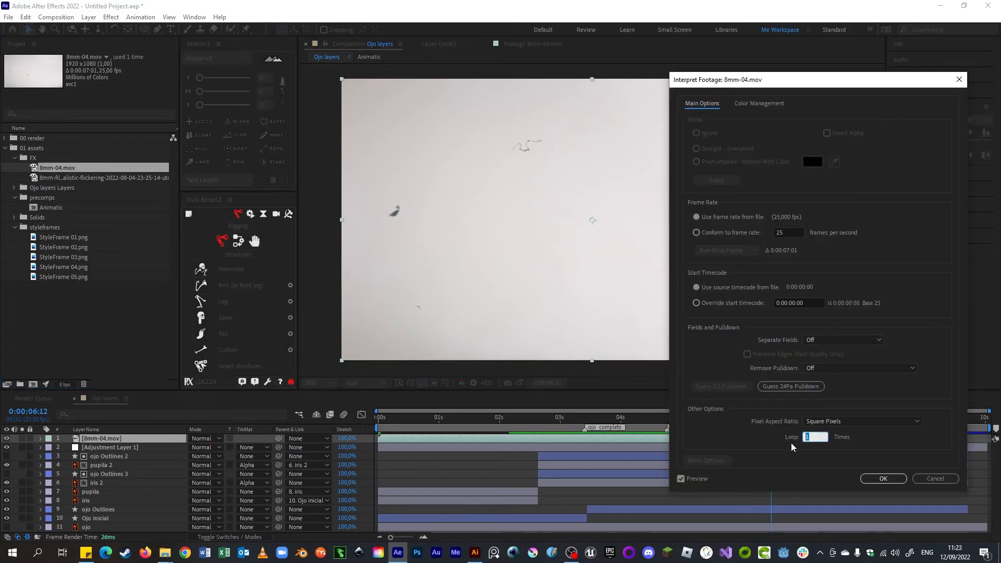
type("50")
key("Return")
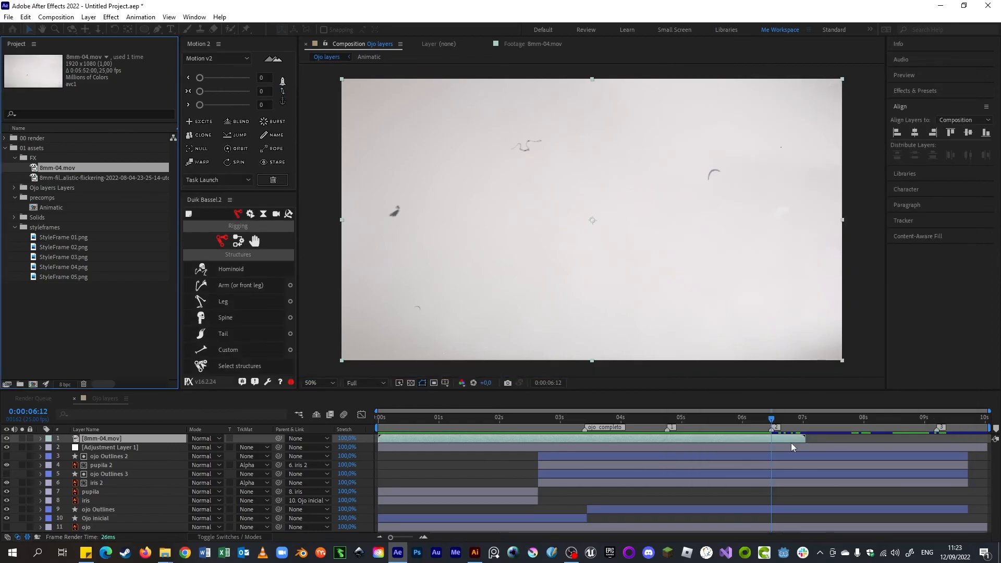
left_click_drag(806, 439, 998, 452)
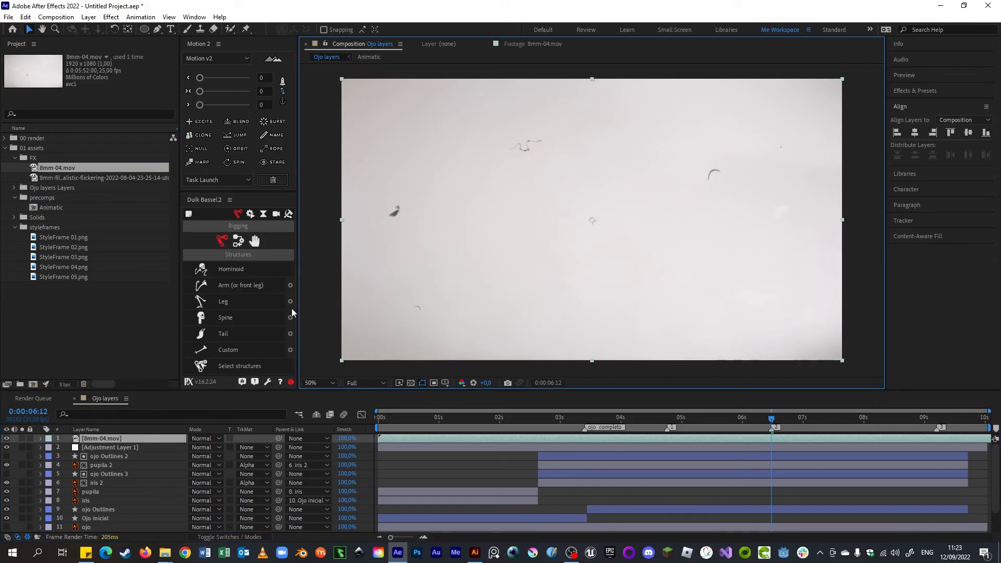
Preview the extended 8mm-04.mov layer from the start and briefly toggle its visibility to compare with the layers below.
left_click(381, 418)
left_click_drag(380, 418, 482, 423)
key("Home")
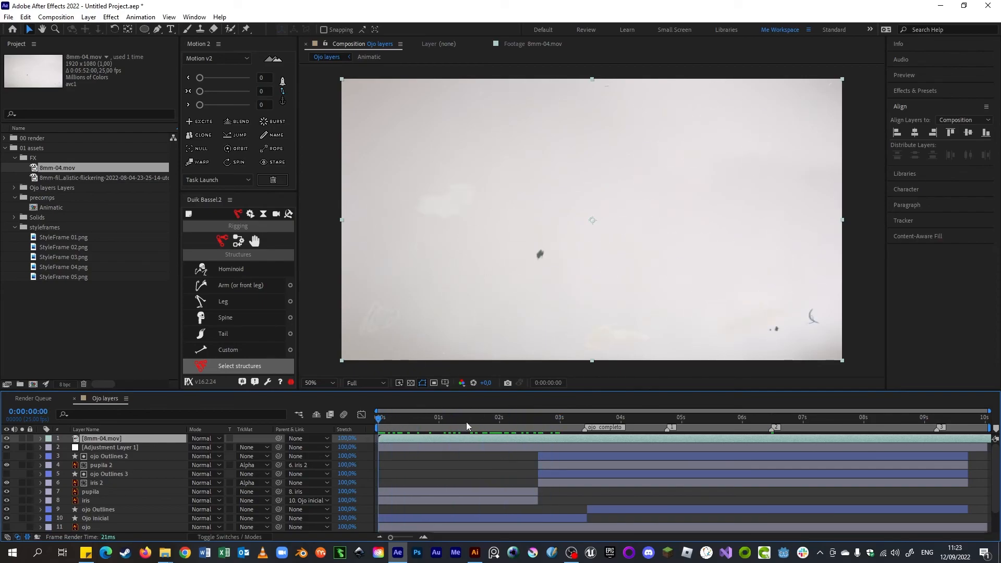
key("space")
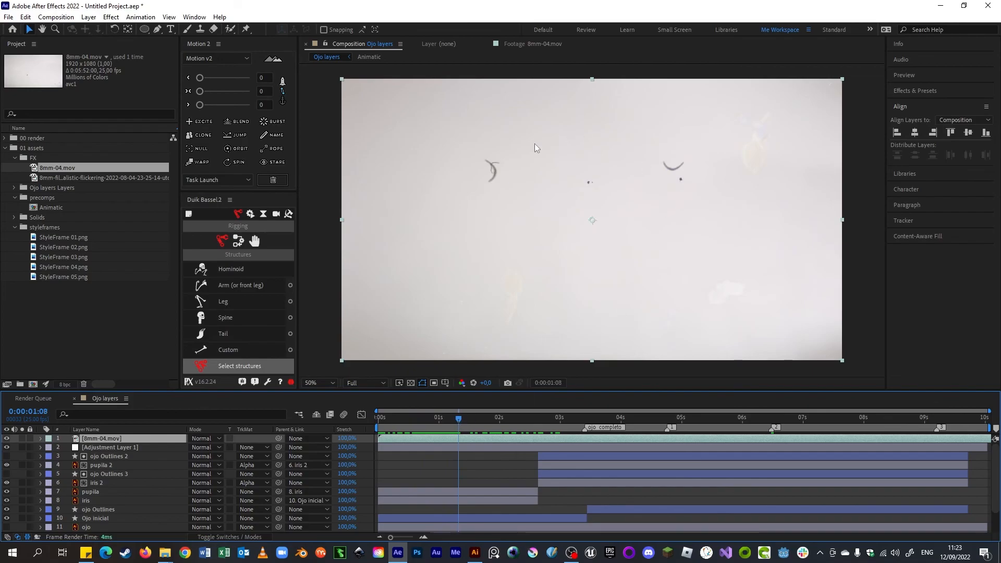
left_click_drag(462, 419, 492, 417)
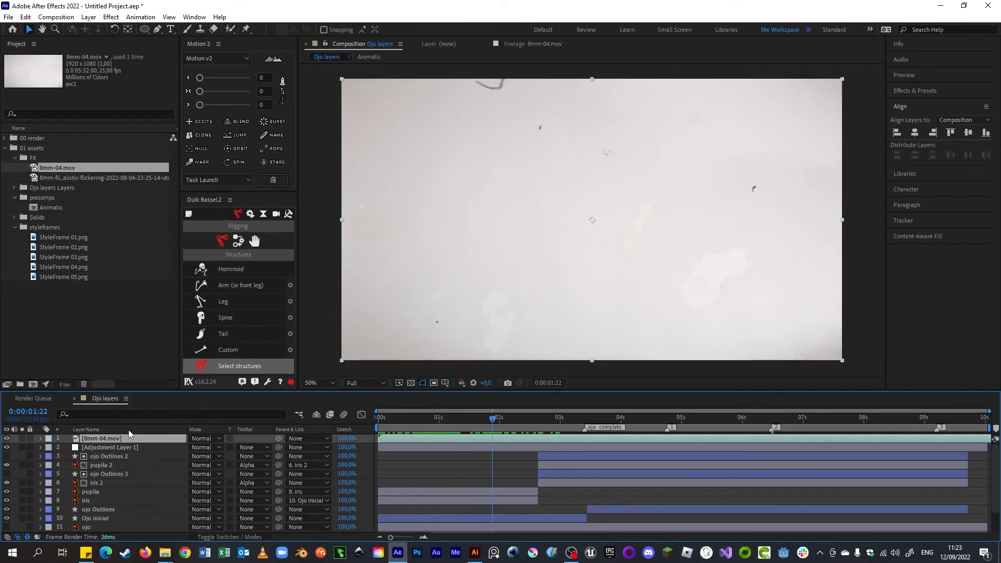
left_click(7, 439)
left_click(6, 440)
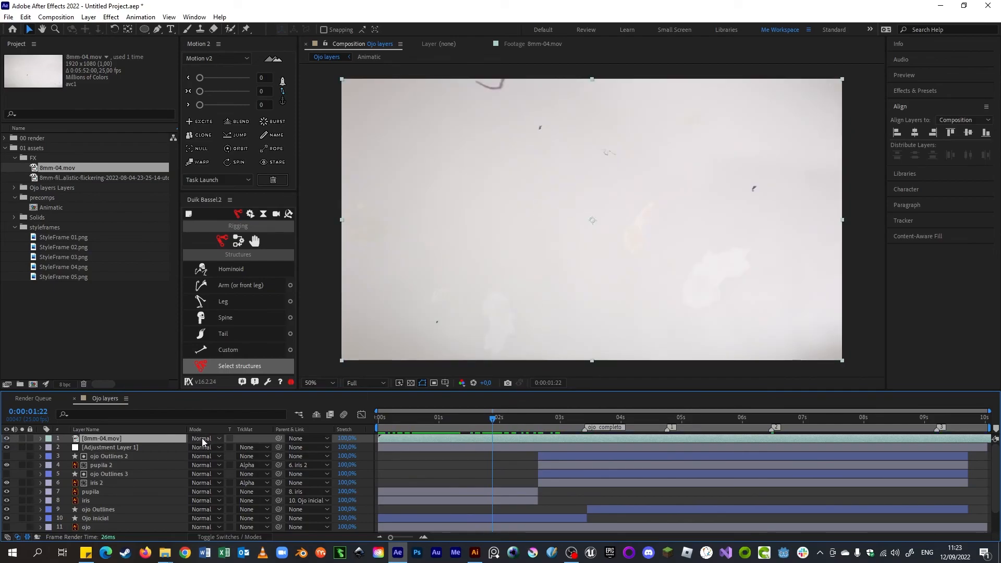
left_click(213, 440)
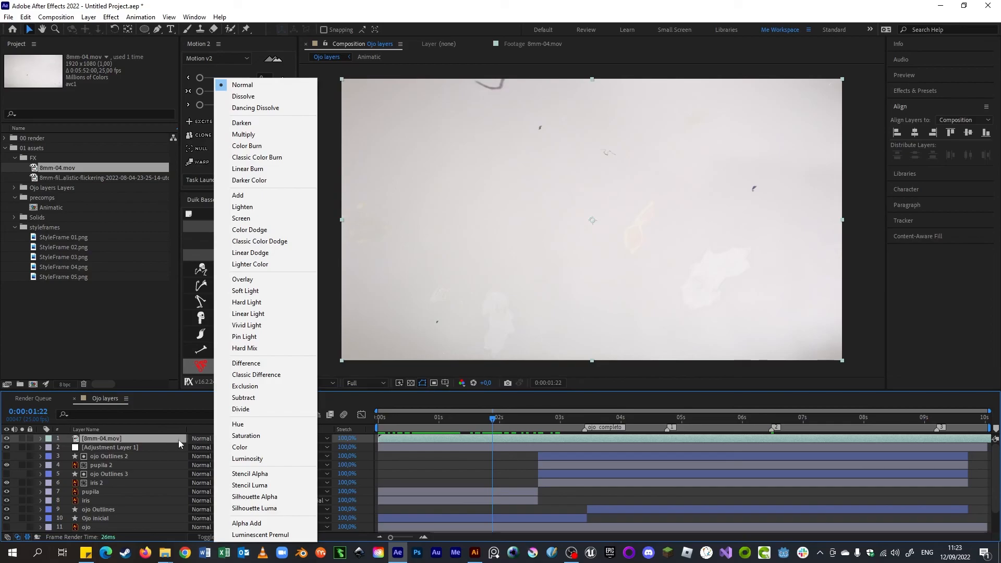
right_click(106, 436)
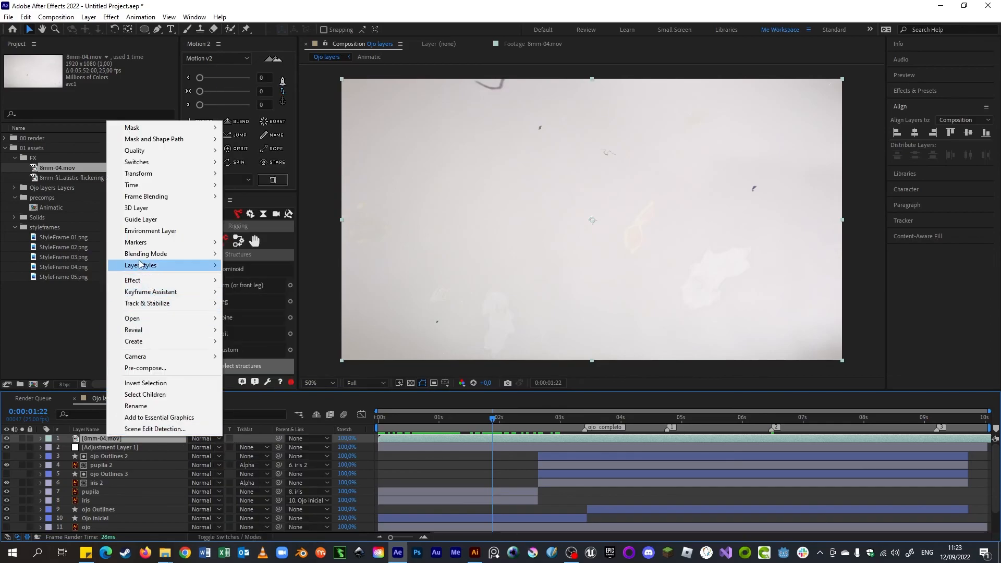
mouse_move(140, 258)
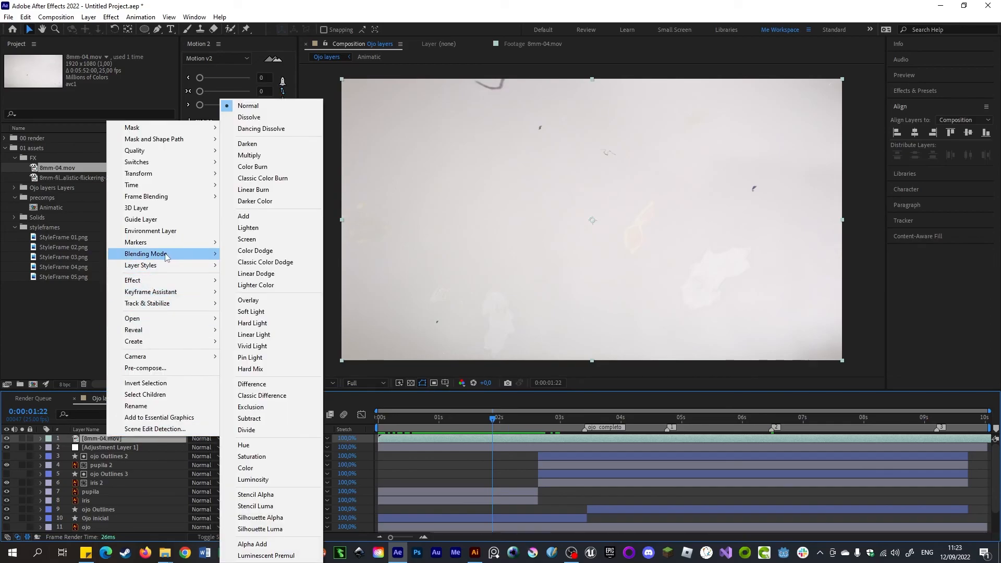
left_click(496, 486)
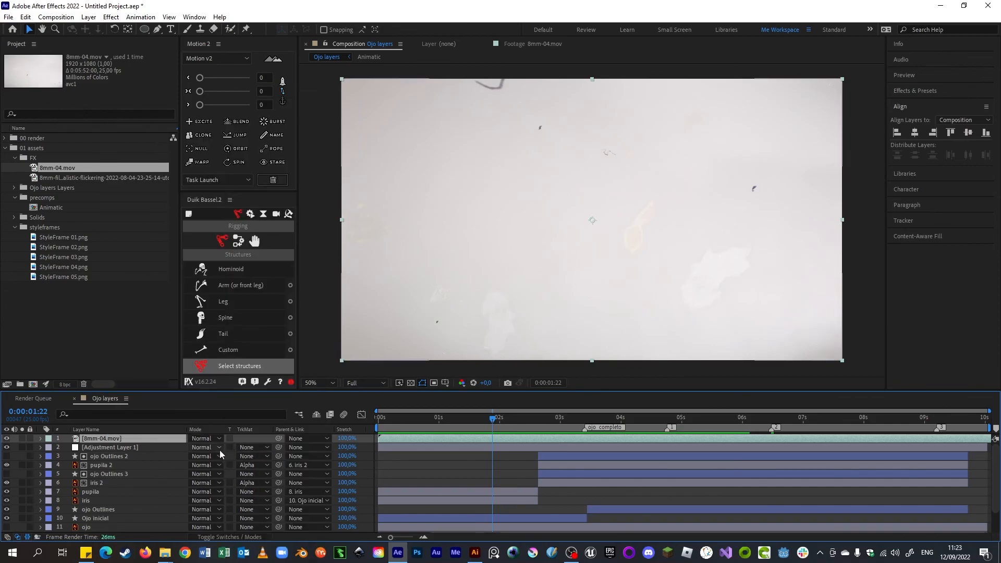
left_click_drag(498, 424, 531, 427)
left_click(204, 440)
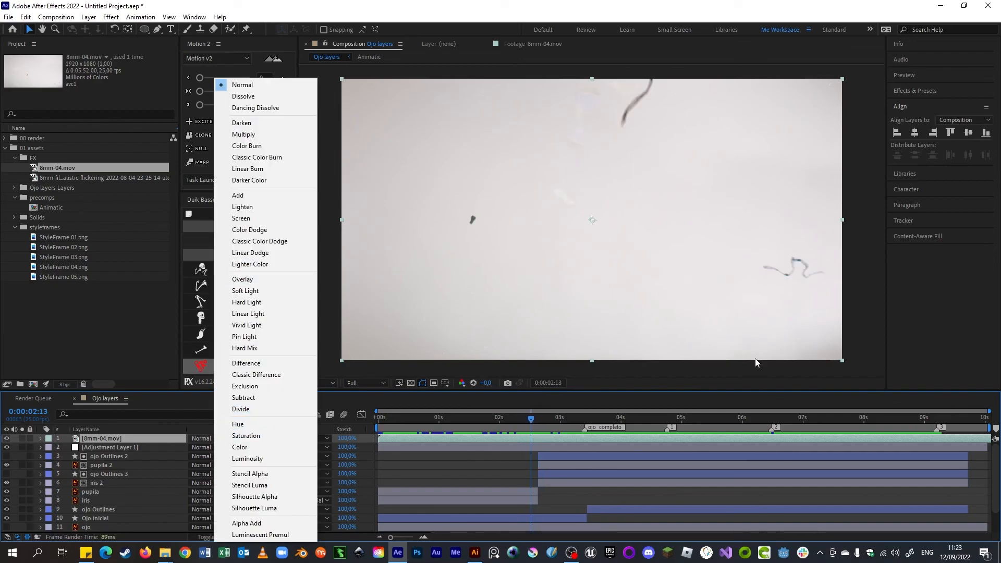
left_click(516, 441)
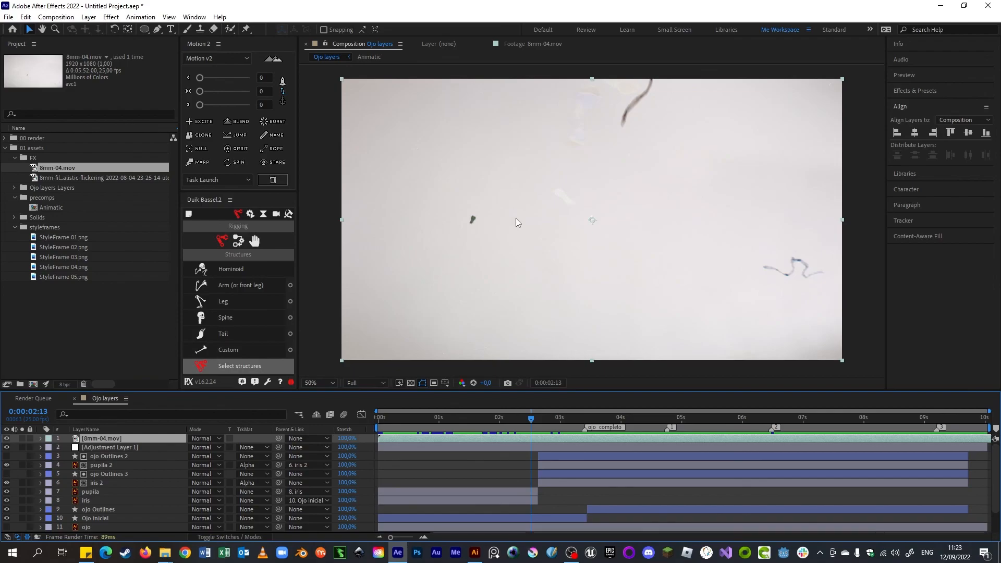
key("space")
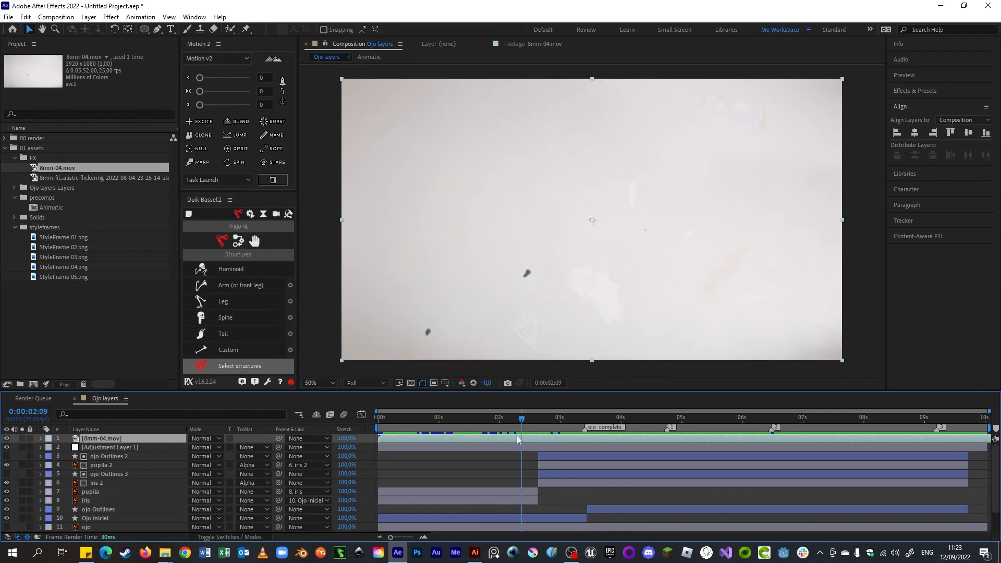
Set the 8mm-04.mov layer's blending mode to Multiply and play the composition from the start.
left_click(201, 440)
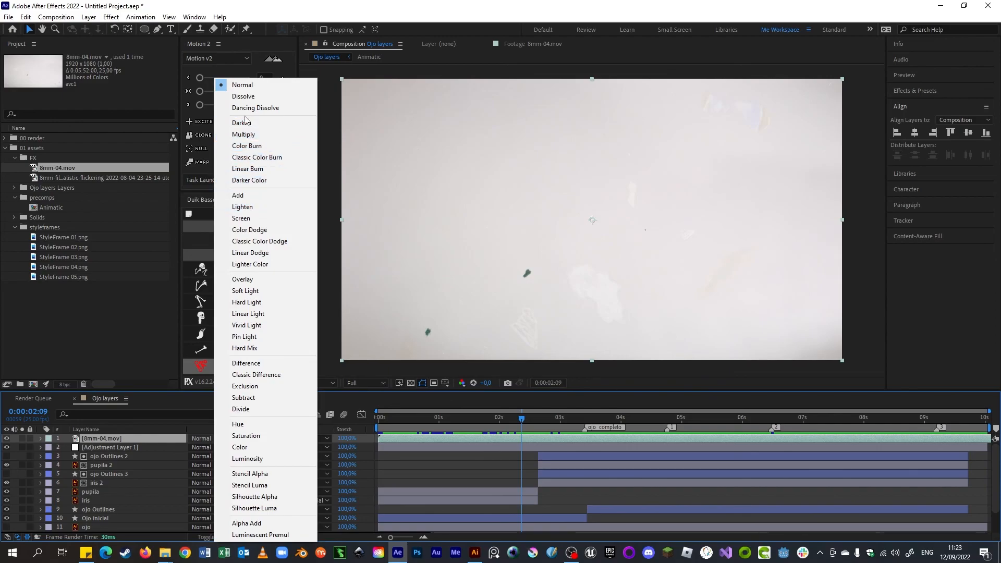
left_click(256, 134)
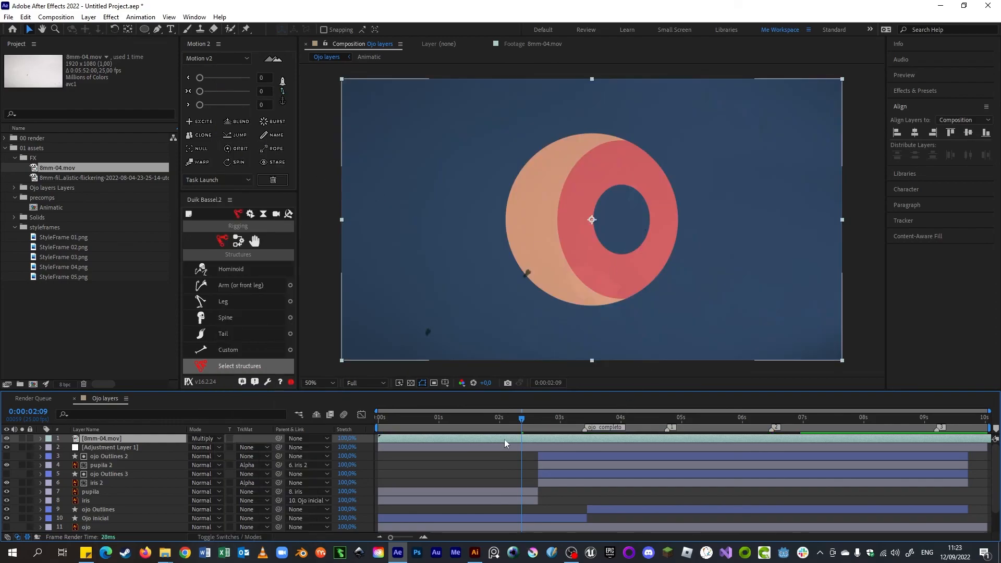
left_click_drag(492, 419, 373, 421)
key("space")
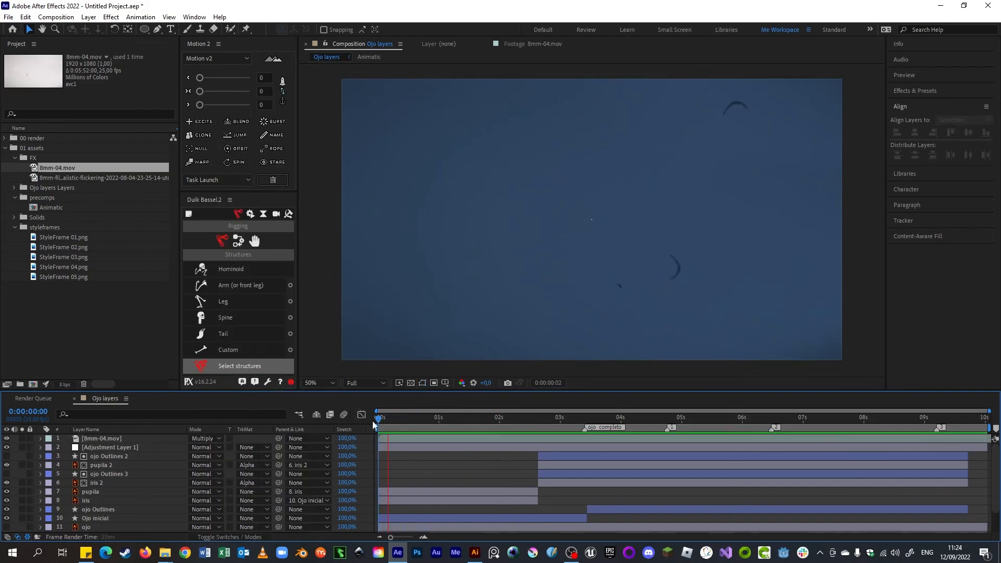